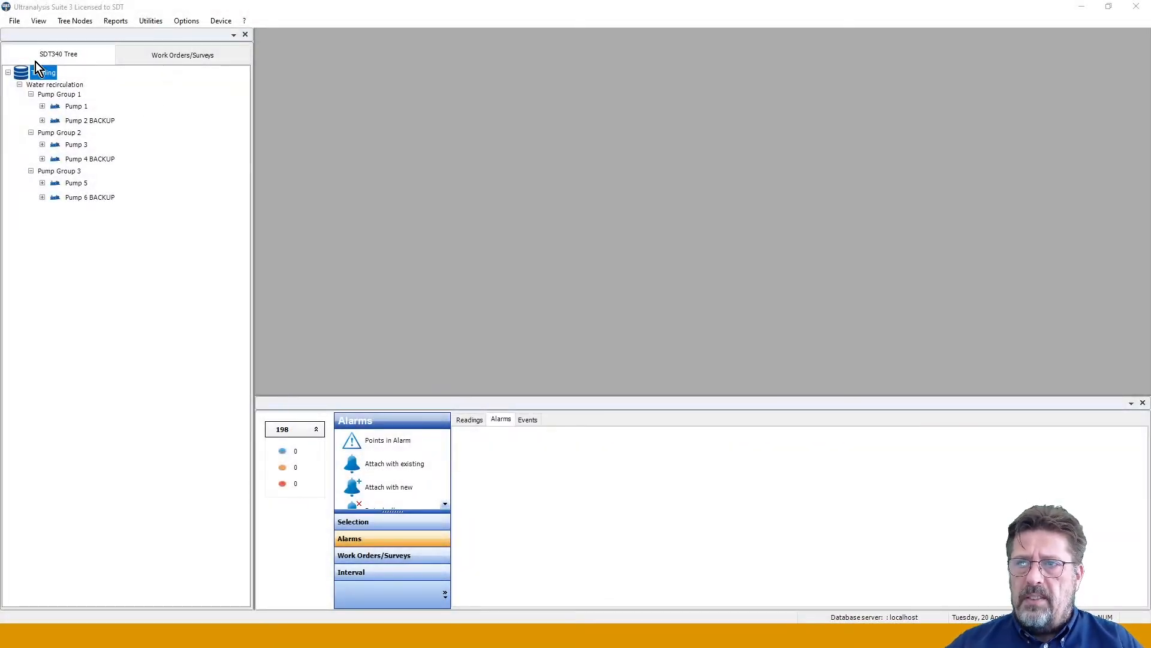
Look over the list offered by the utilities and the existing work orders/surveys, returning to the SDT340 tree.
click(150, 21)
click(172, 48)
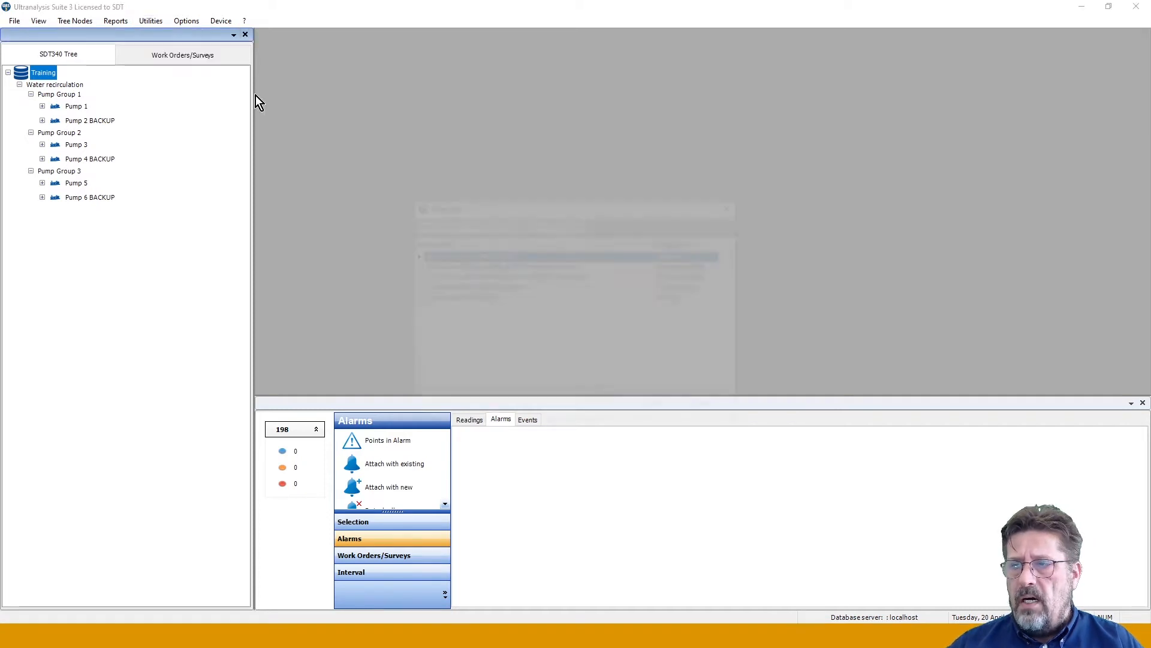
click(735, 206)
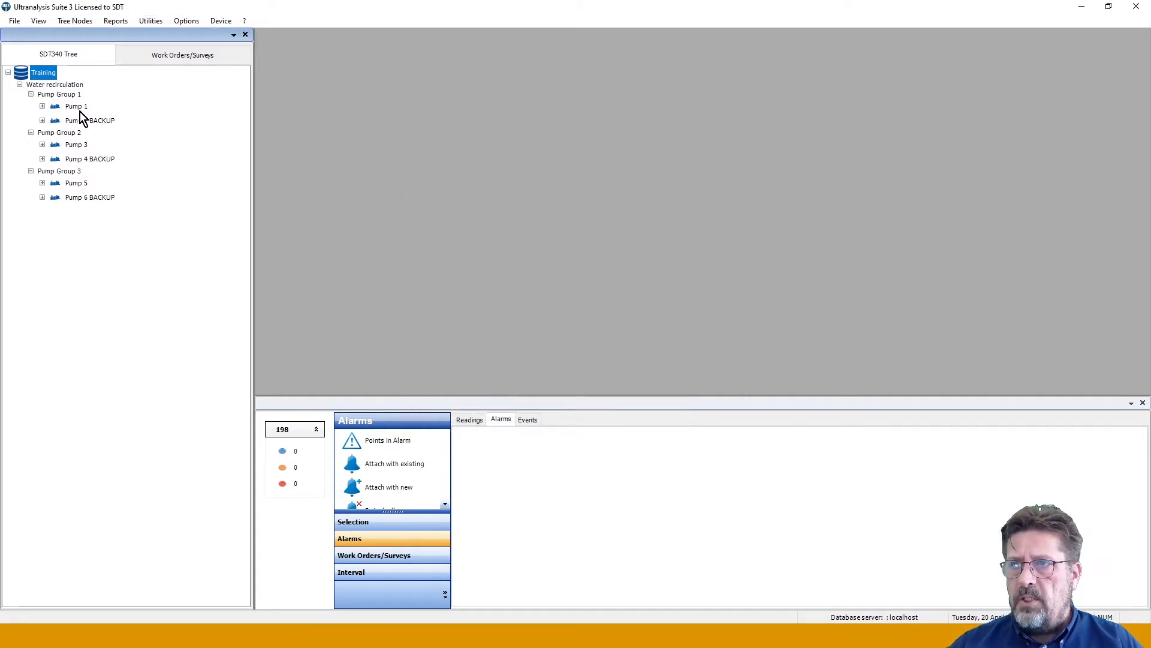
click(163, 54)
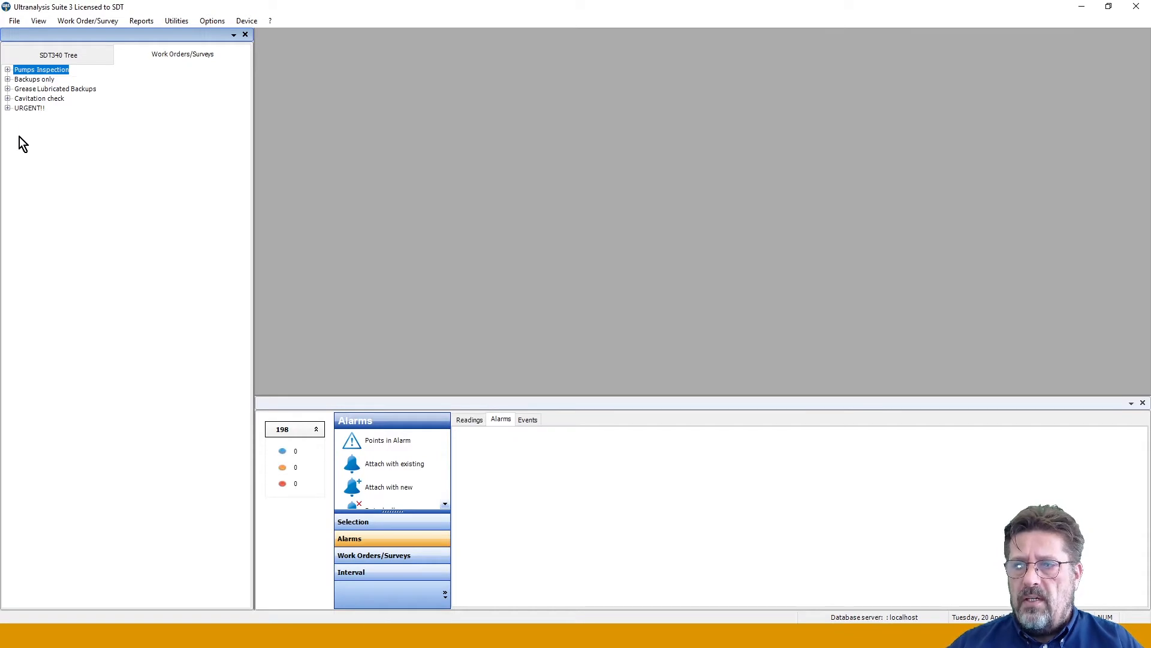
click(30, 55)
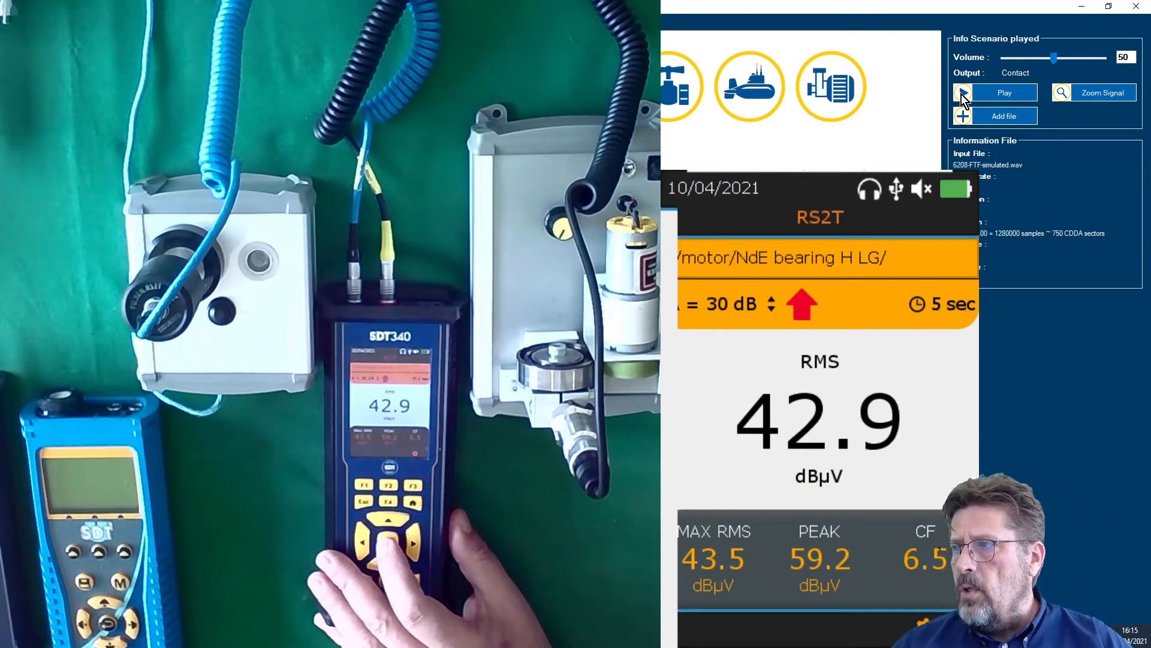
Play the 6208-FTF-simulated.wav bearing scenario, stop it and raise the output volume to 62.
click(996, 94)
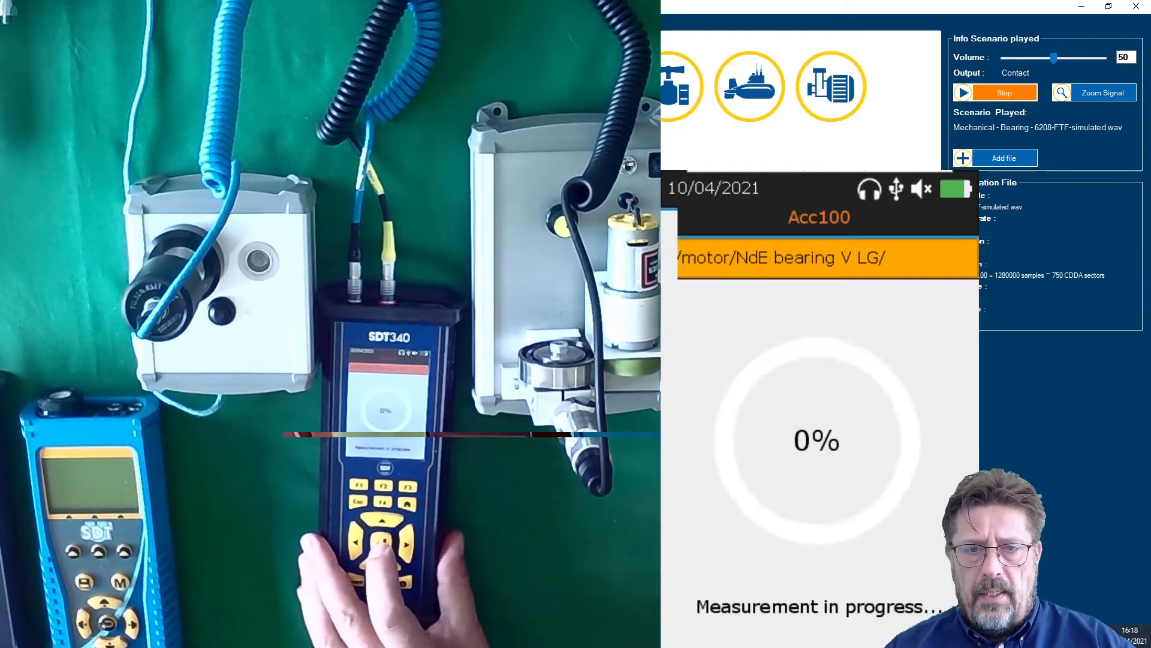
click(1019, 96)
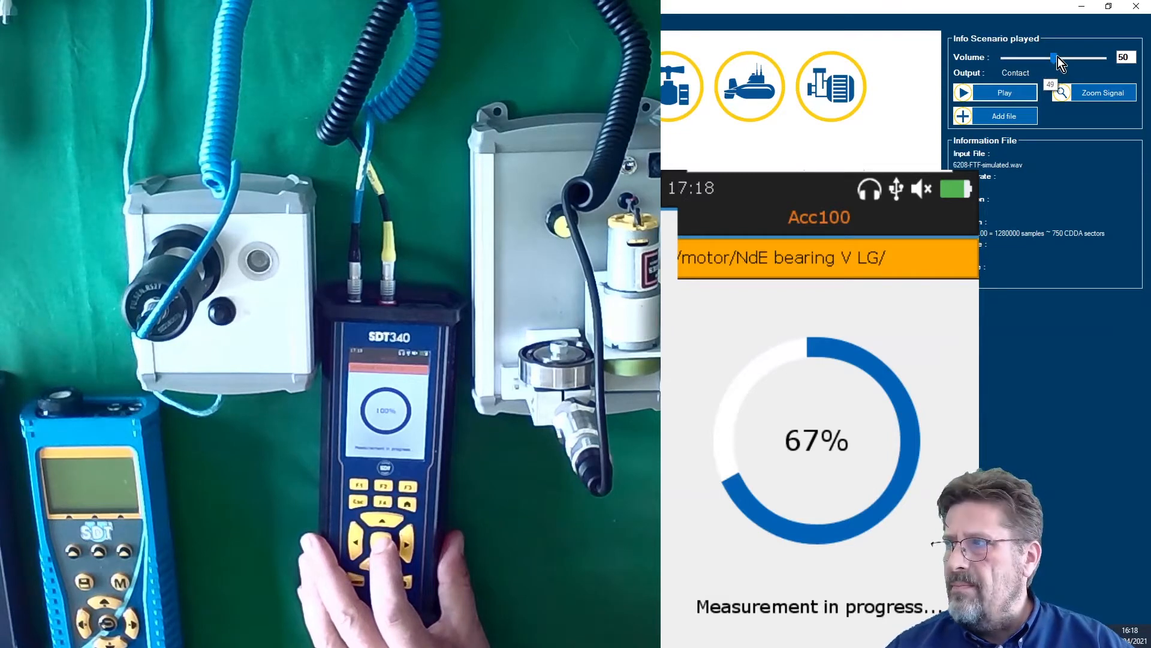
click(1066, 57)
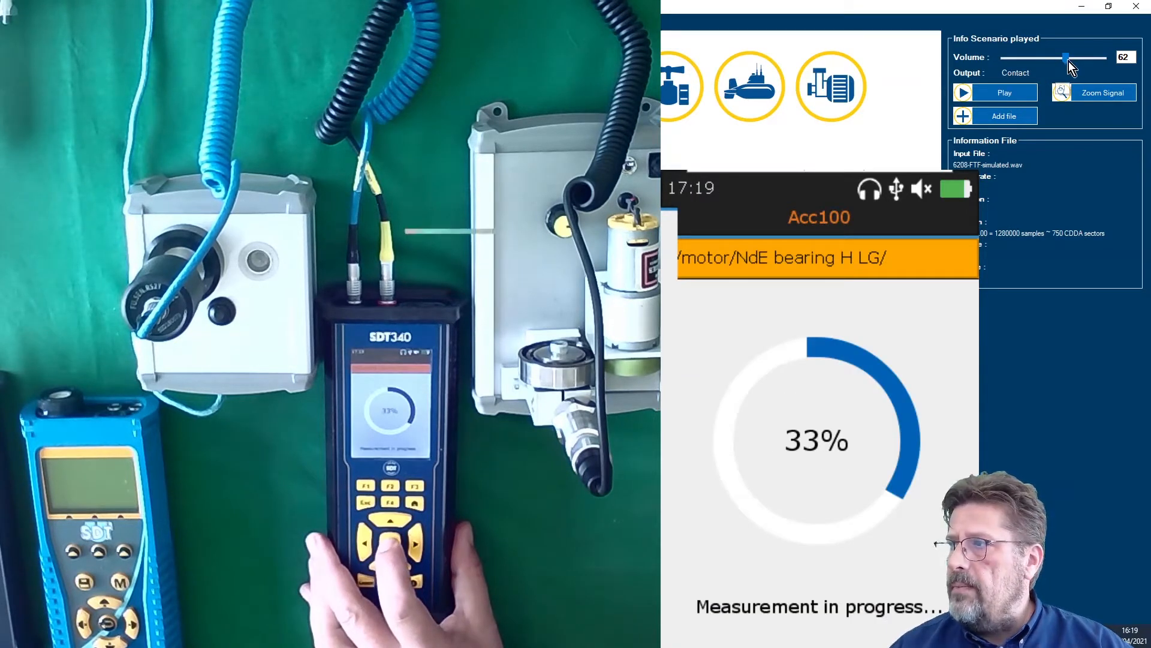
Replay the 6208-FTF-simulated.wav bearing scenario at volume 75, stop it, and replay it at volume 87.
drag(1066, 59, 1081, 59)
click(1015, 90)
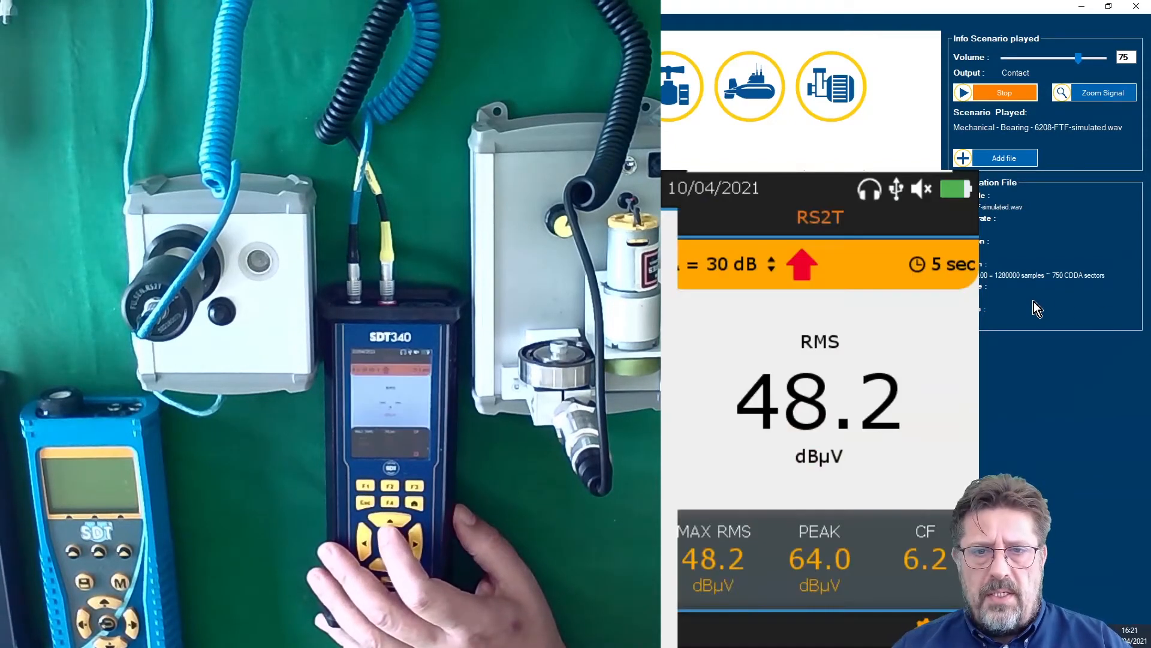
click(1008, 94)
drag(1081, 56, 1094, 58)
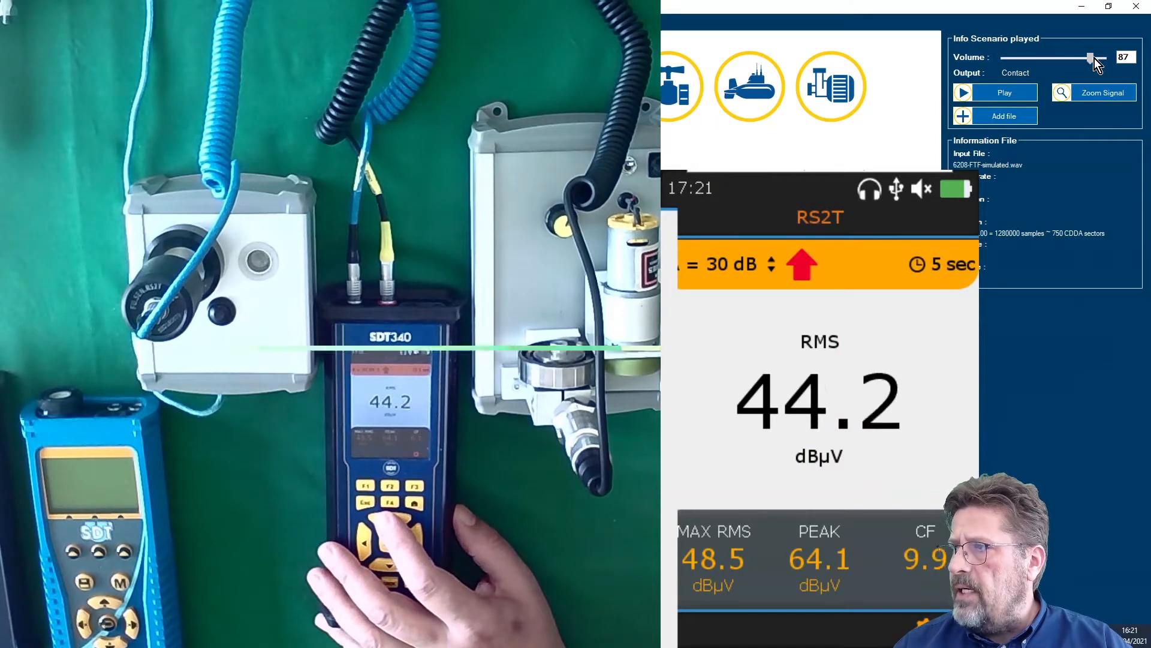
click(1022, 92)
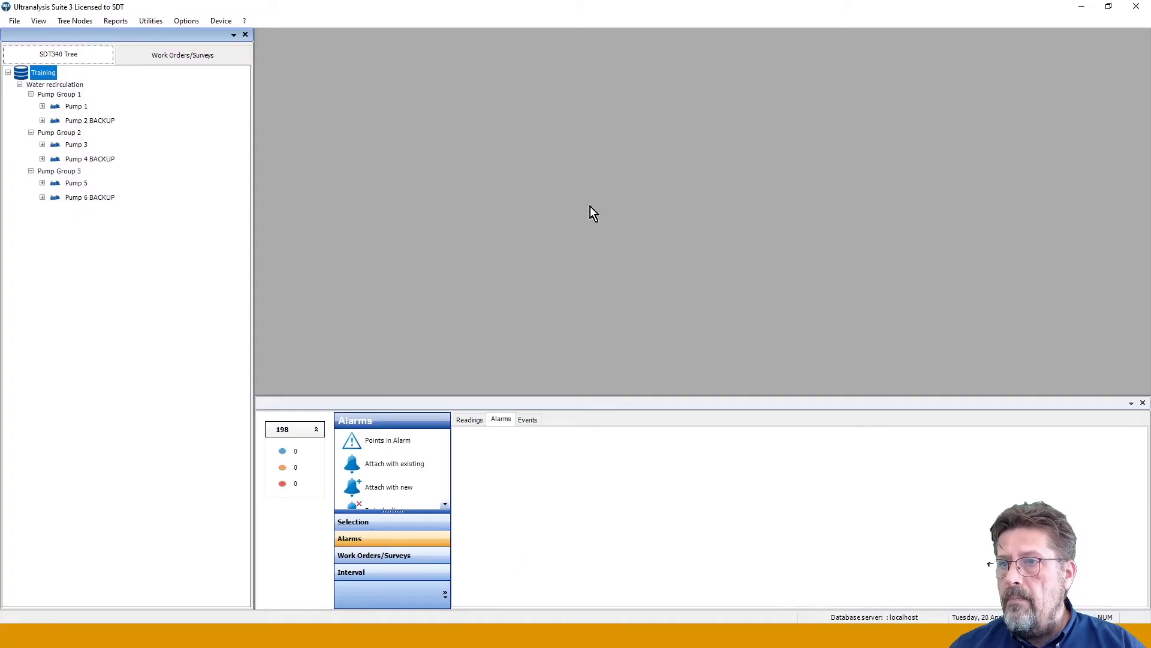
Download the collected measurements from the SDT340 to the PC over USB.
click(219, 24)
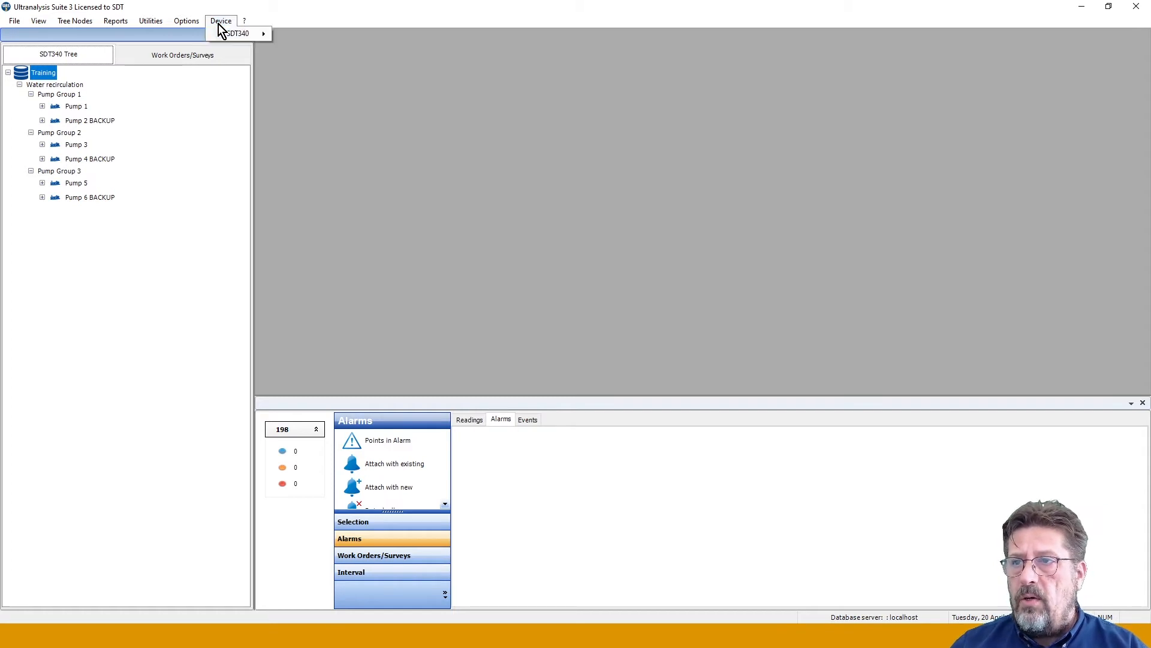
mouse_move(226, 34)
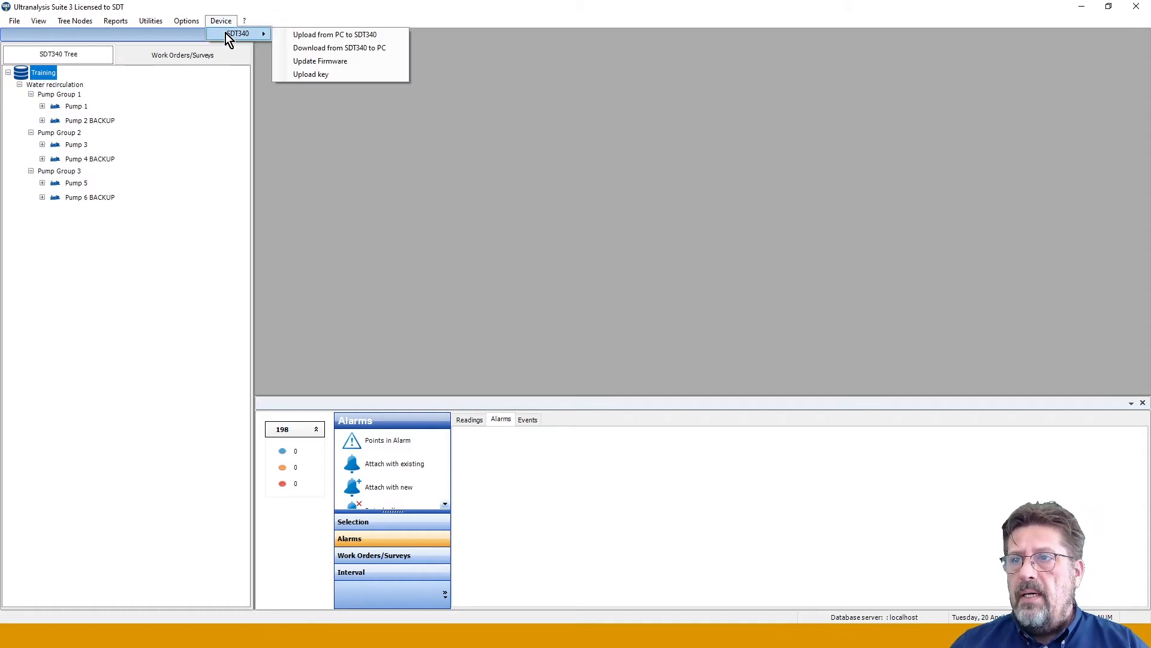
click(342, 49)
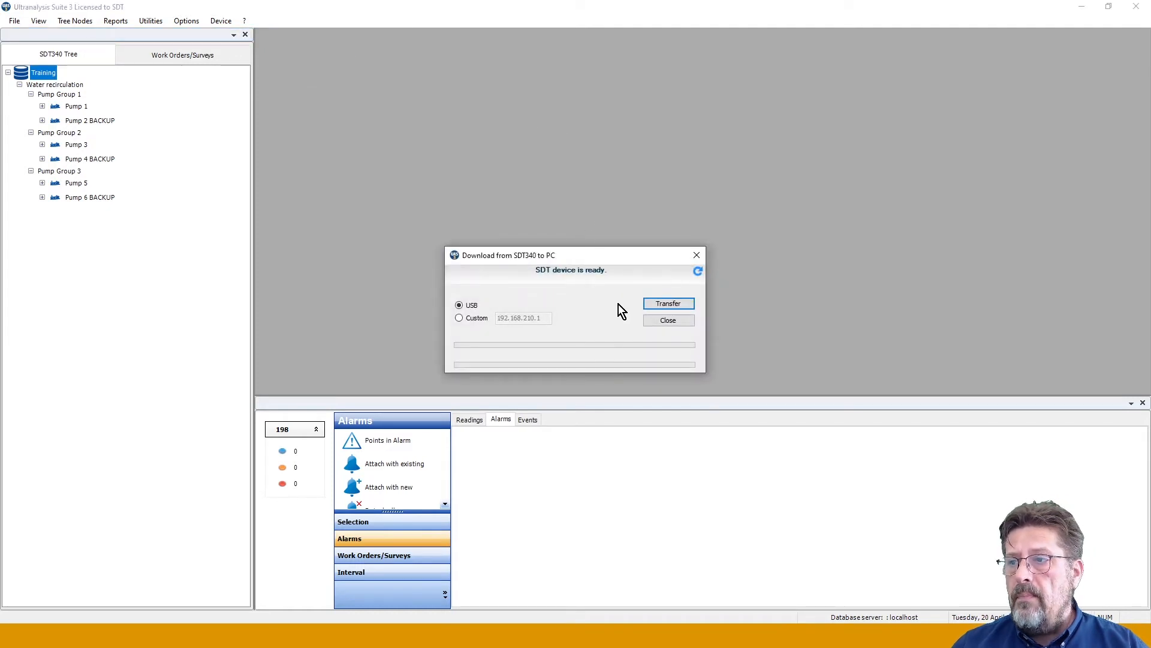
click(668, 304)
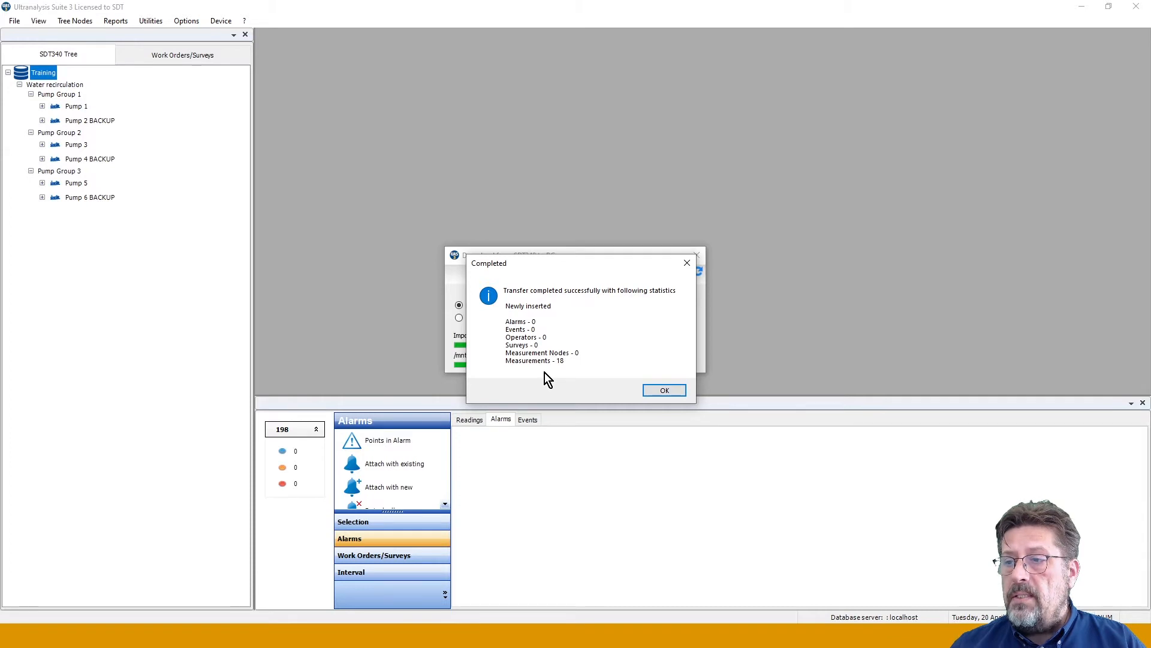
click(664, 390)
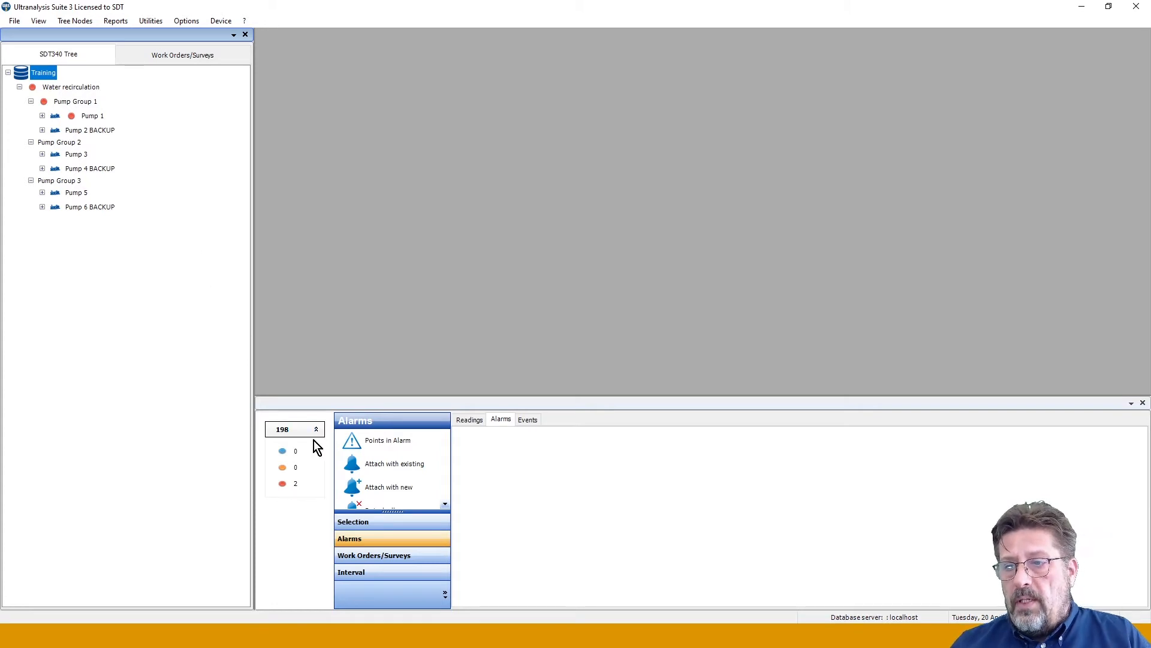
Select the Water recirculation node and step through its measurement points in red alarm.
click(63, 88)
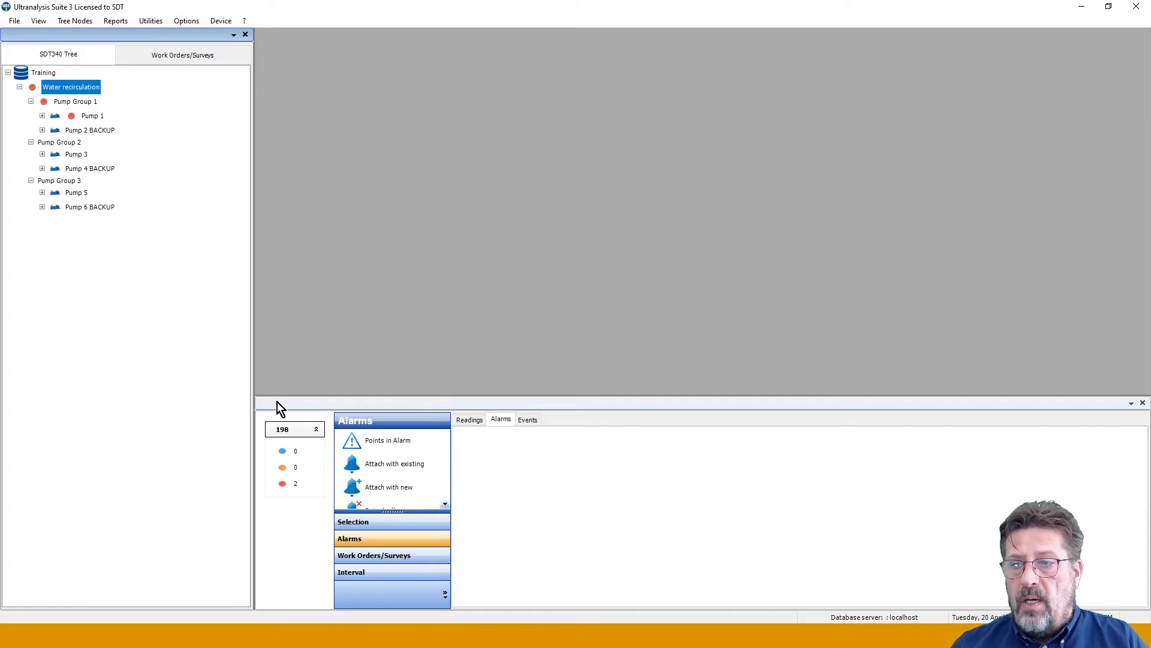
click(295, 486)
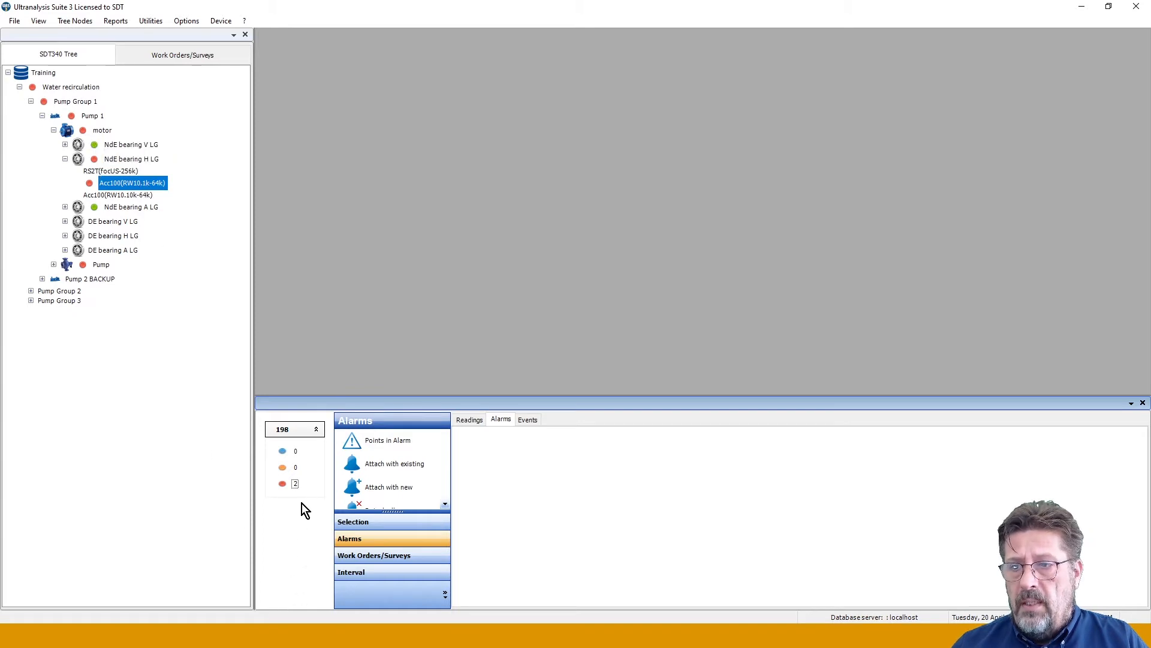
click(295, 484)
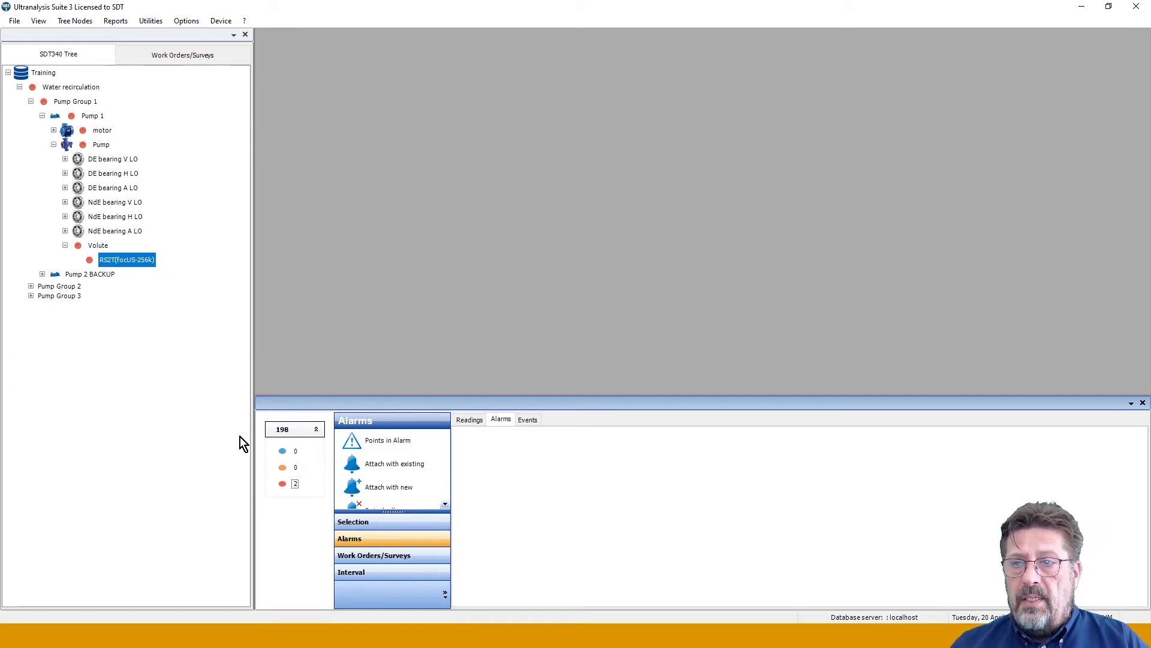
Collapse the Volute and Pump branches of Pump 1 and expand its motor down to NdE bearing V LG.
click(65, 245)
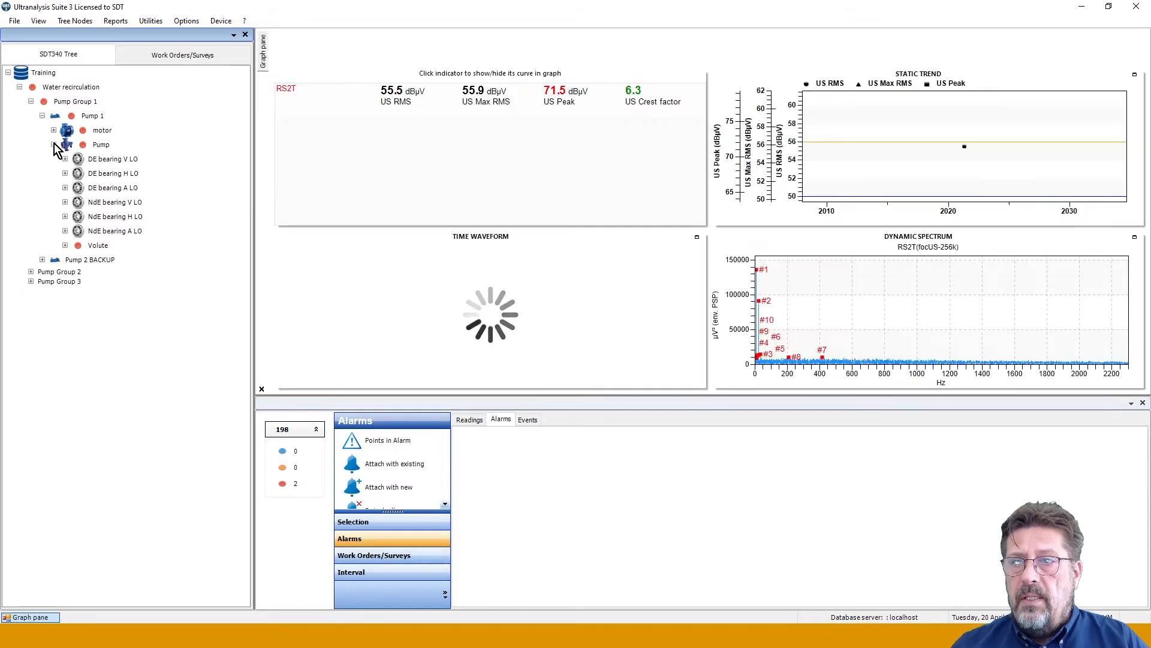
click(53, 144)
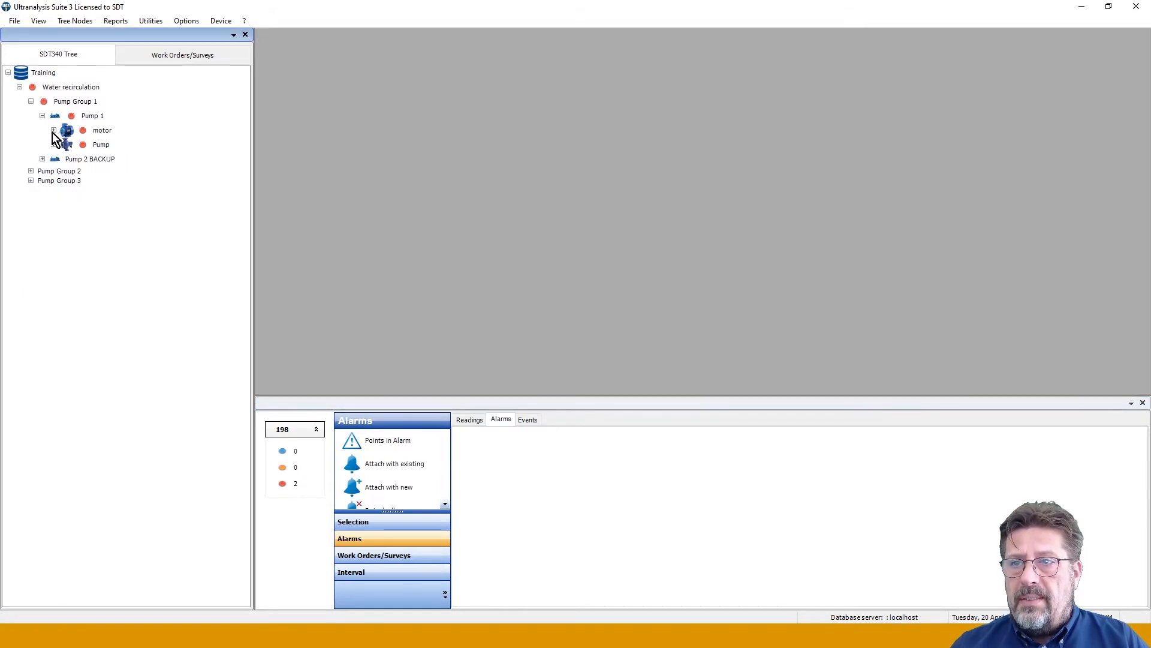
click(53, 130)
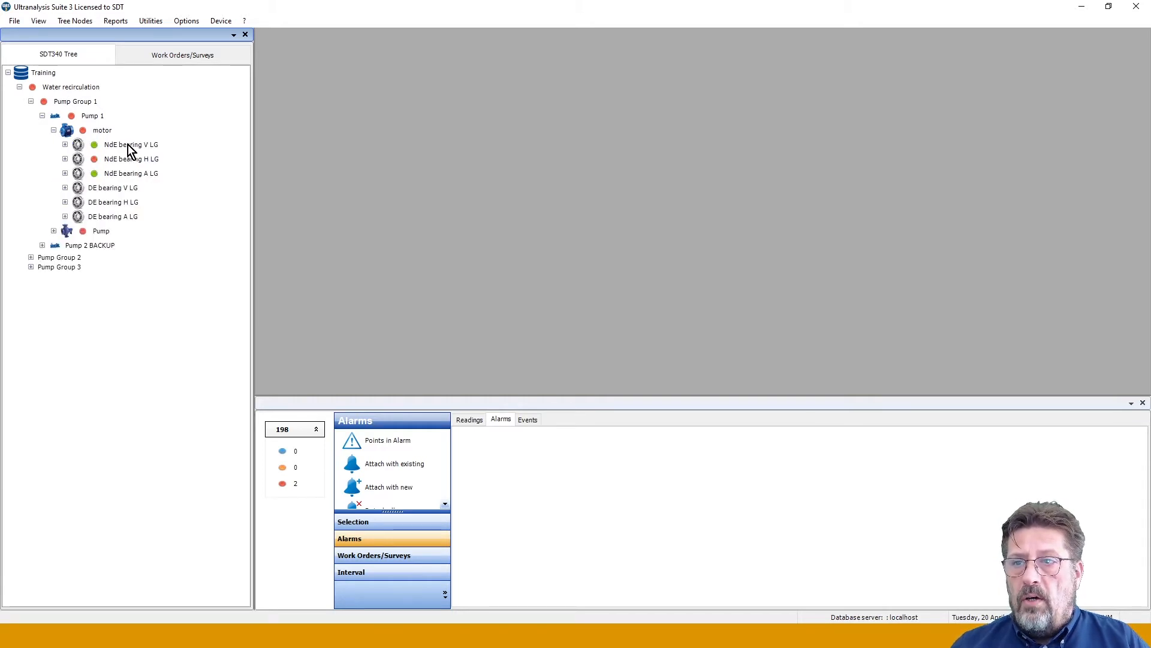
click(65, 144)
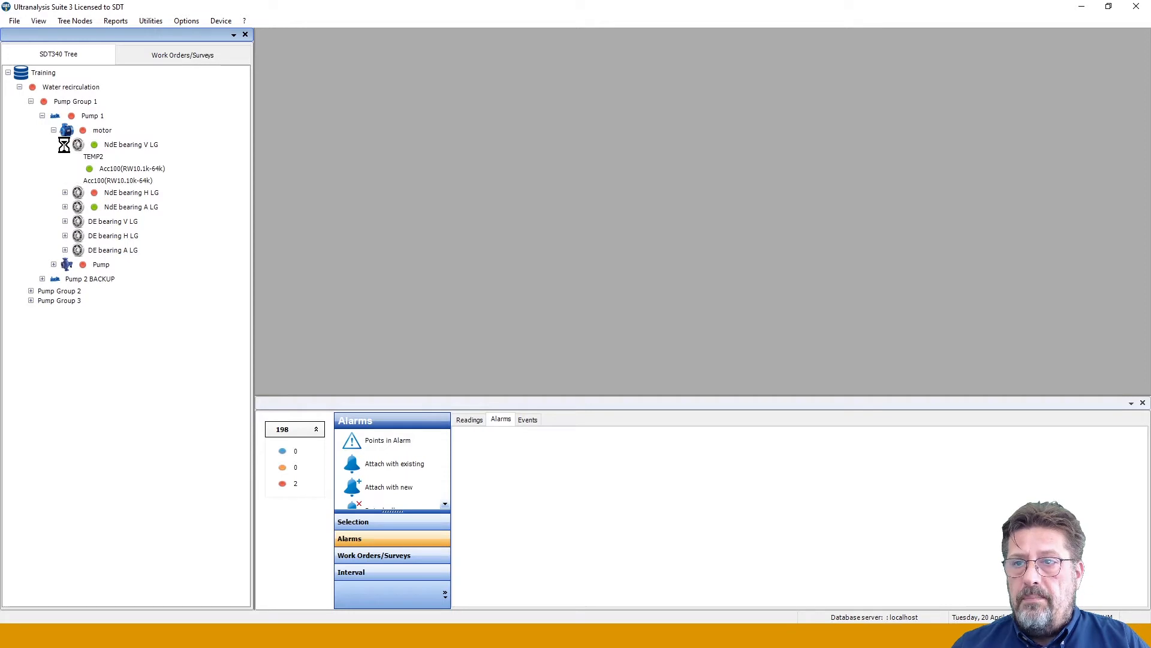
Review the latest readings of the motor's NdE bearing V LG and its TEMP2 temperature trend.
click(91, 167)
click(91, 157)
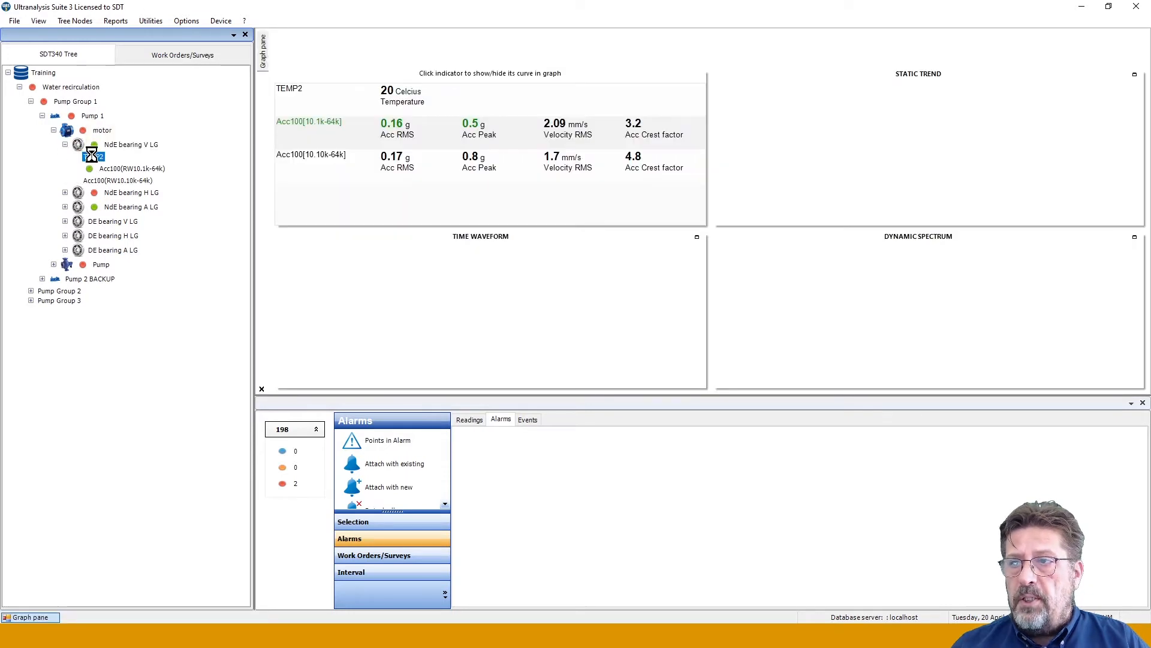
click(113, 145)
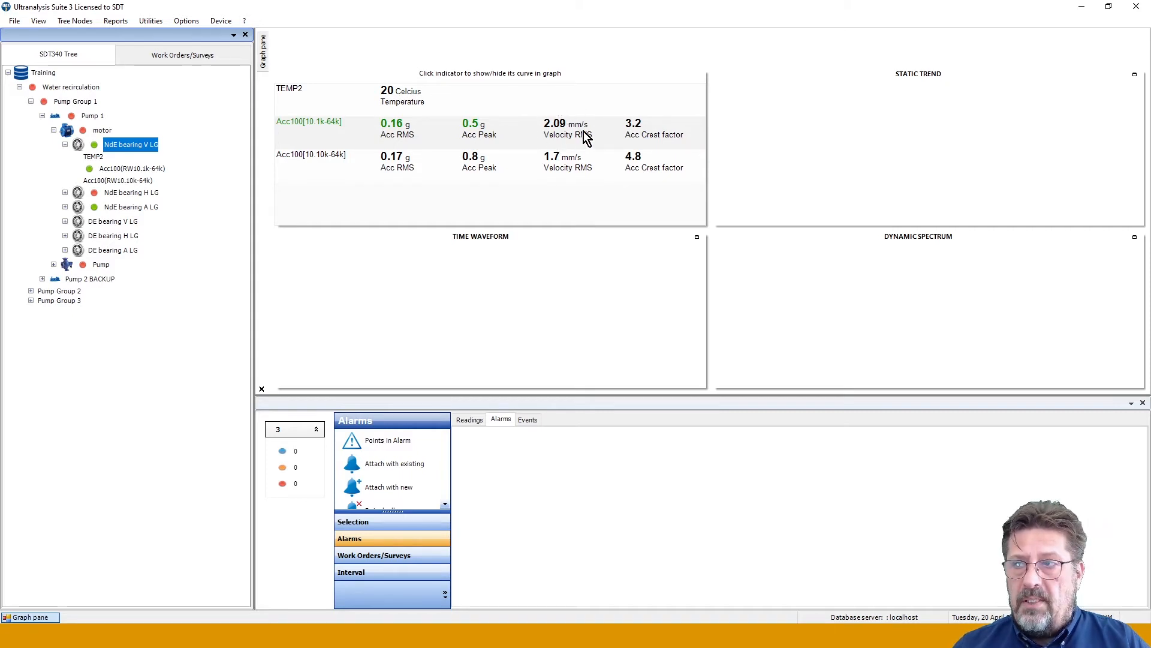
click(95, 159)
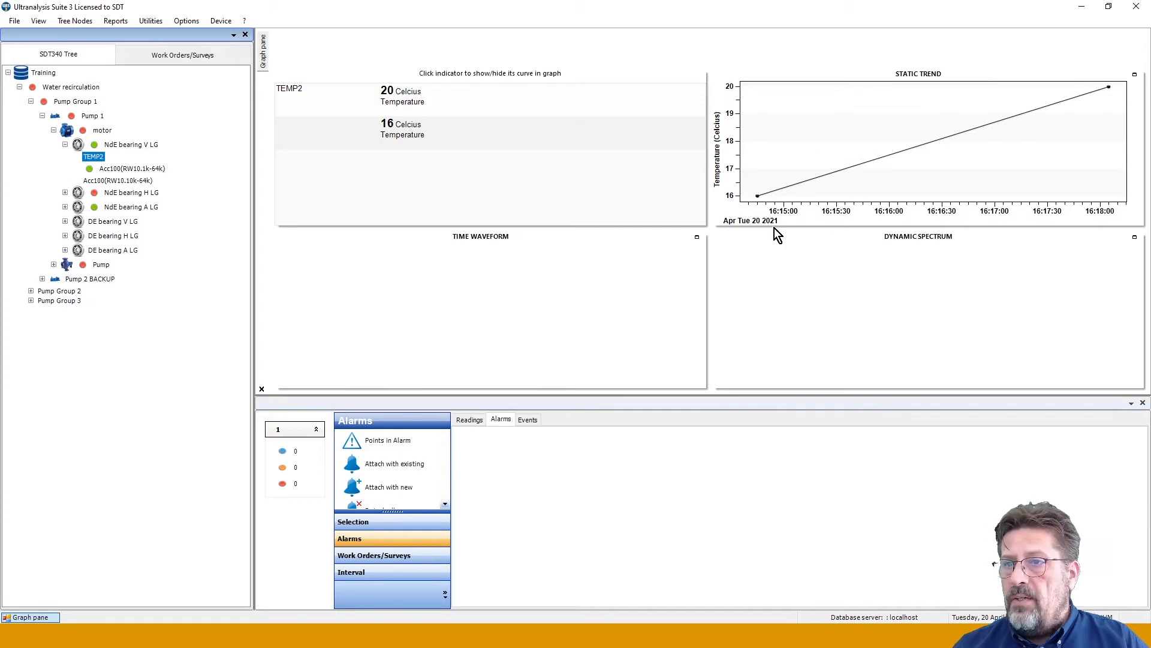
Show the Acc100(RW10.1k-64k) readings list and hide the Acceleration RMS and Acceleration Peak curves in the static trend.
click(127, 168)
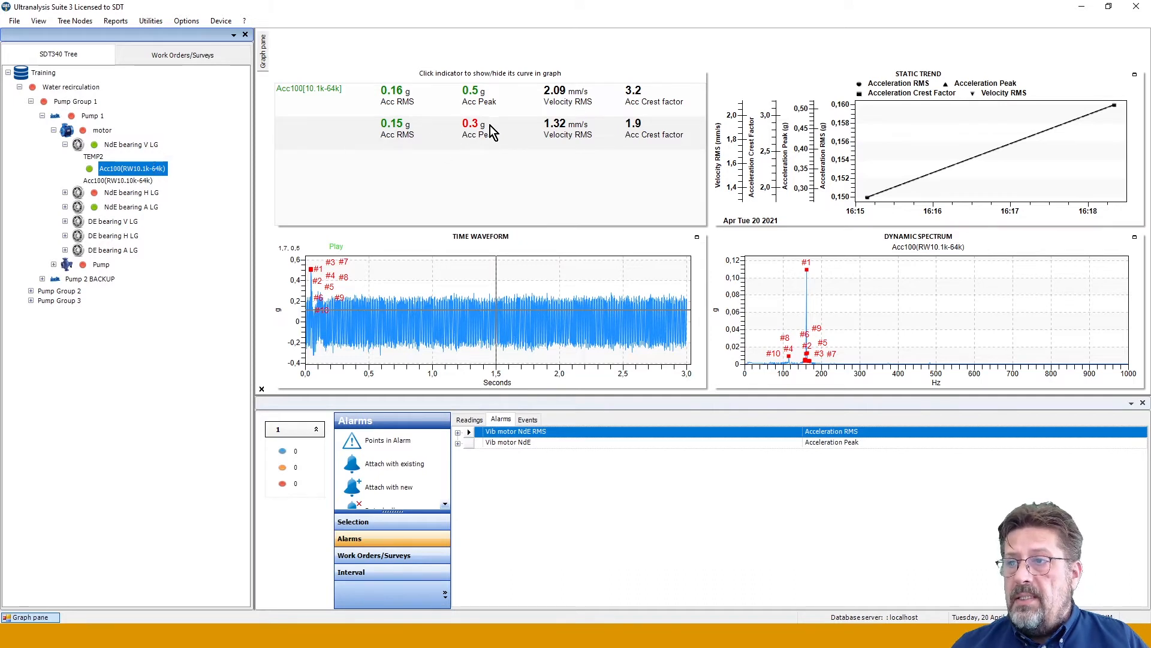
click(473, 419)
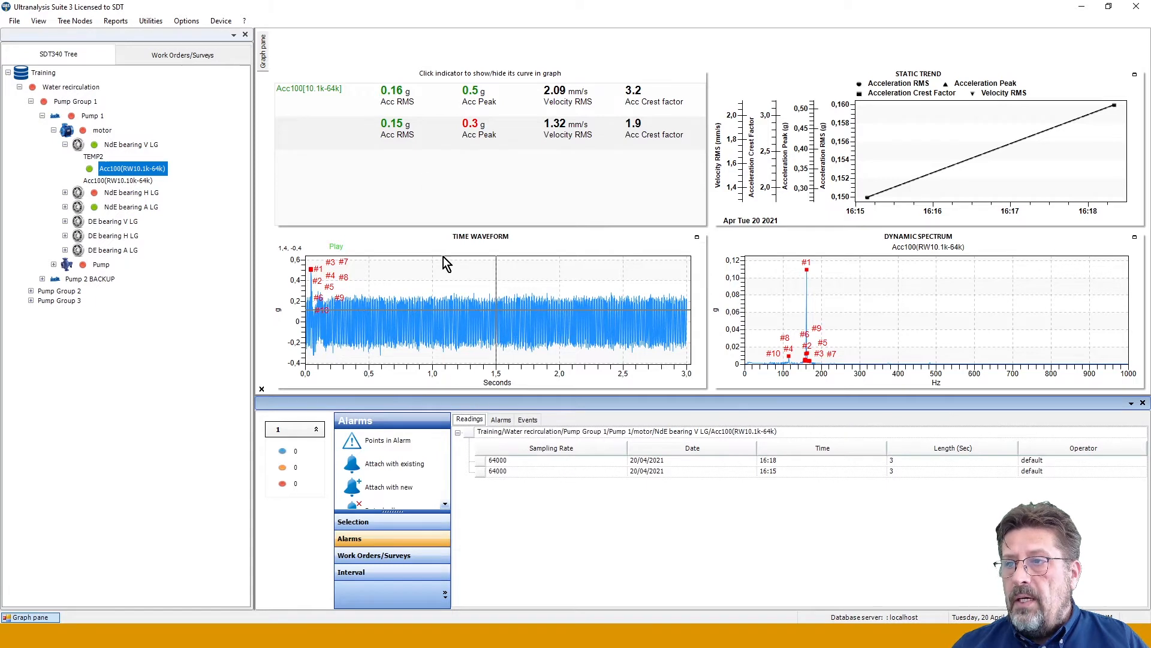
click(393, 129)
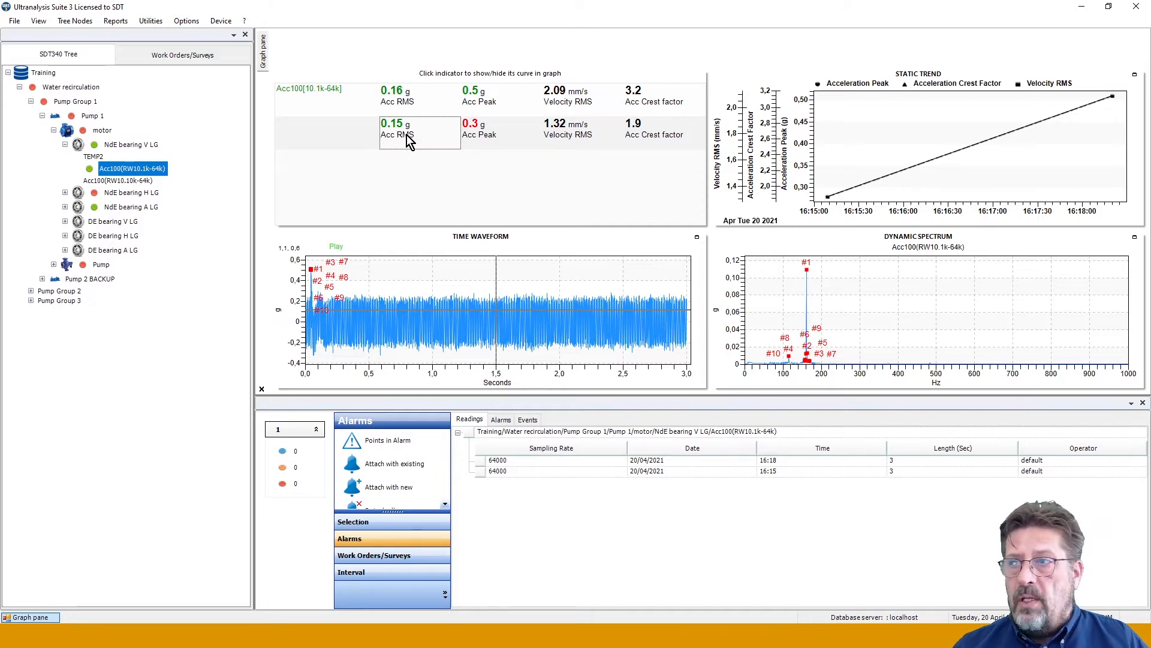
click(481, 143)
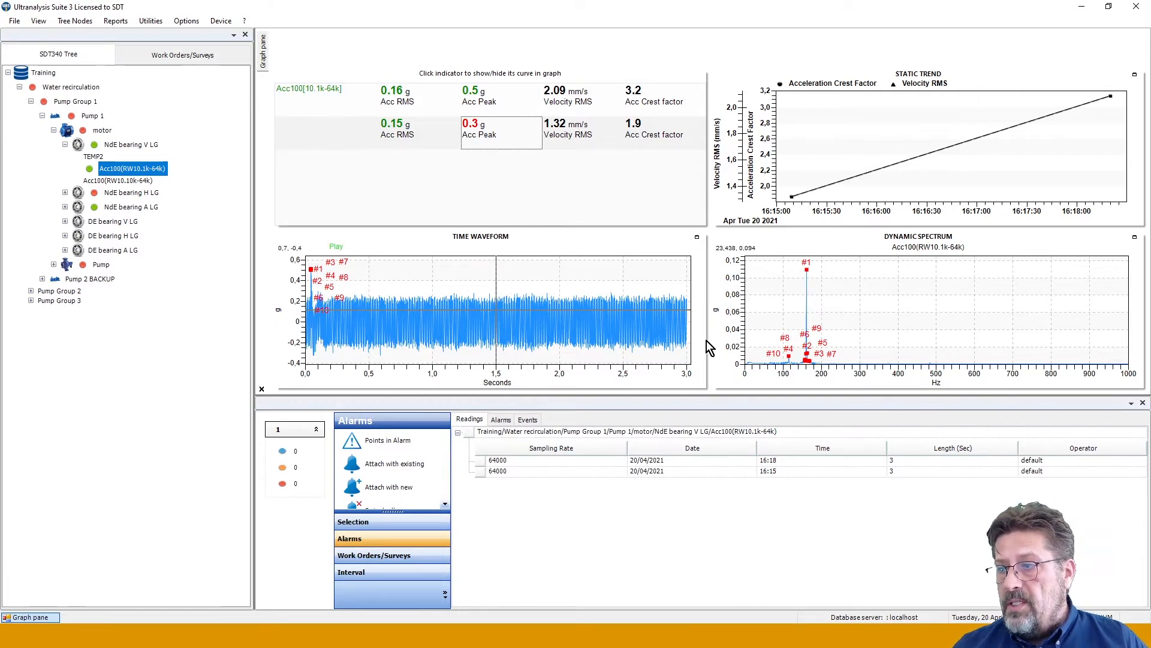
View the Acc100(RW10.10k-64k) data of NdE bearing V LG, then collapse that bearing and expand NdE bearing H LG.
click(98, 180)
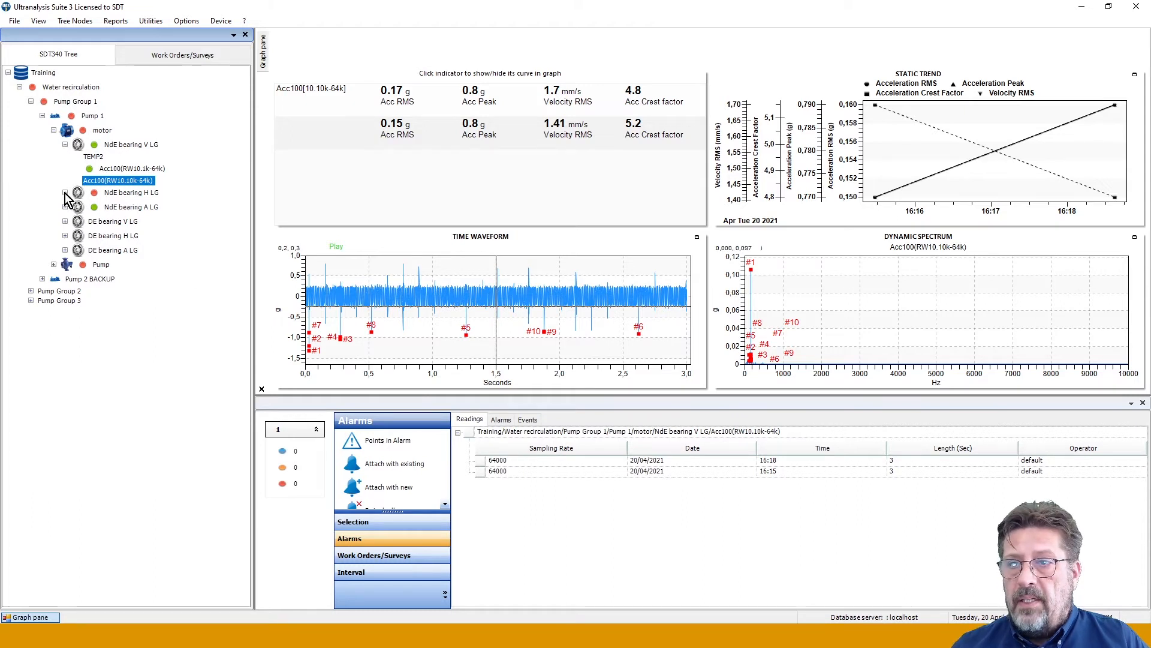
click(65, 145)
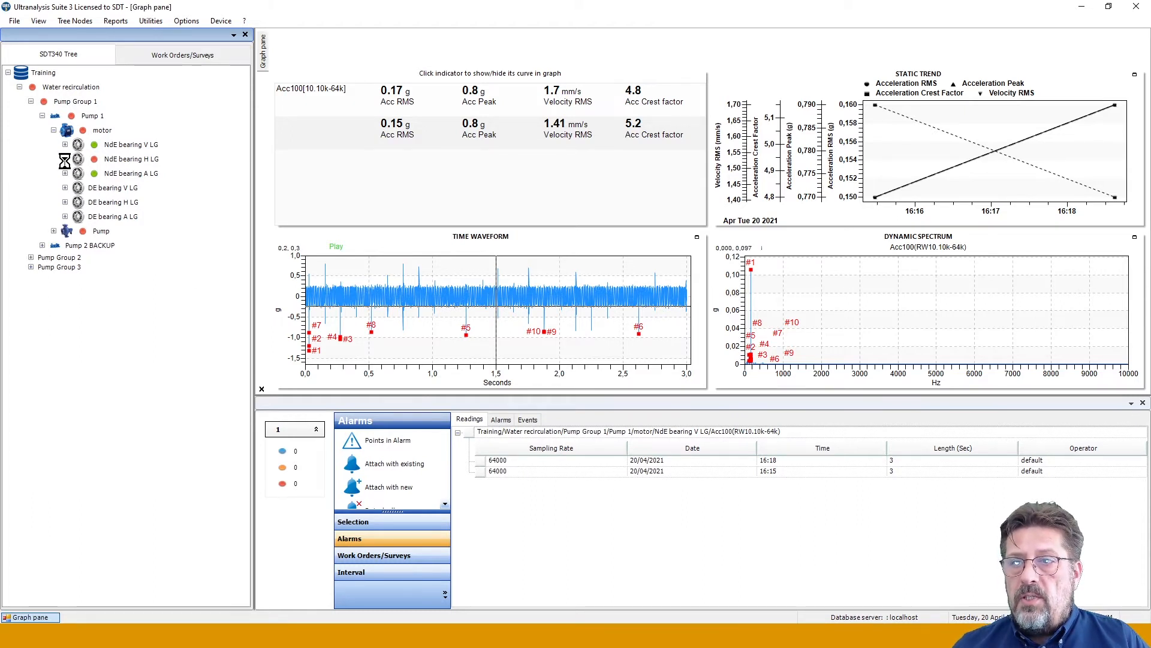
click(65, 159)
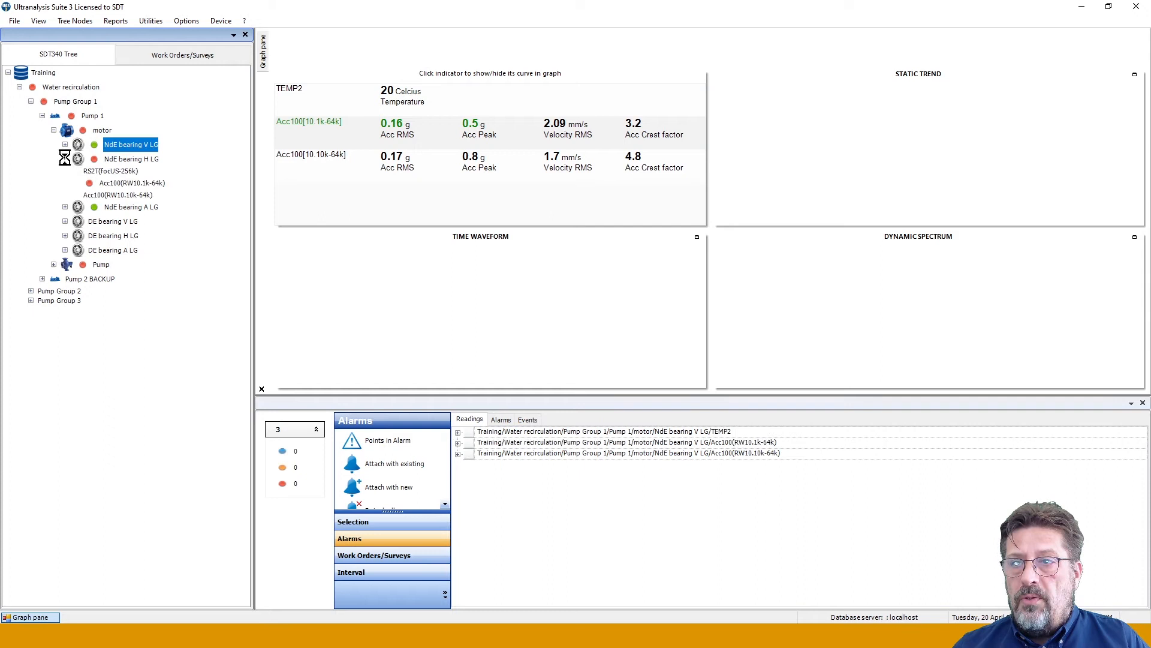
Examine the RS2T(focUS-256k) readings of NdE bearing H LG, including the flagged 16:22 row, and display the 16:16 reading.
click(107, 172)
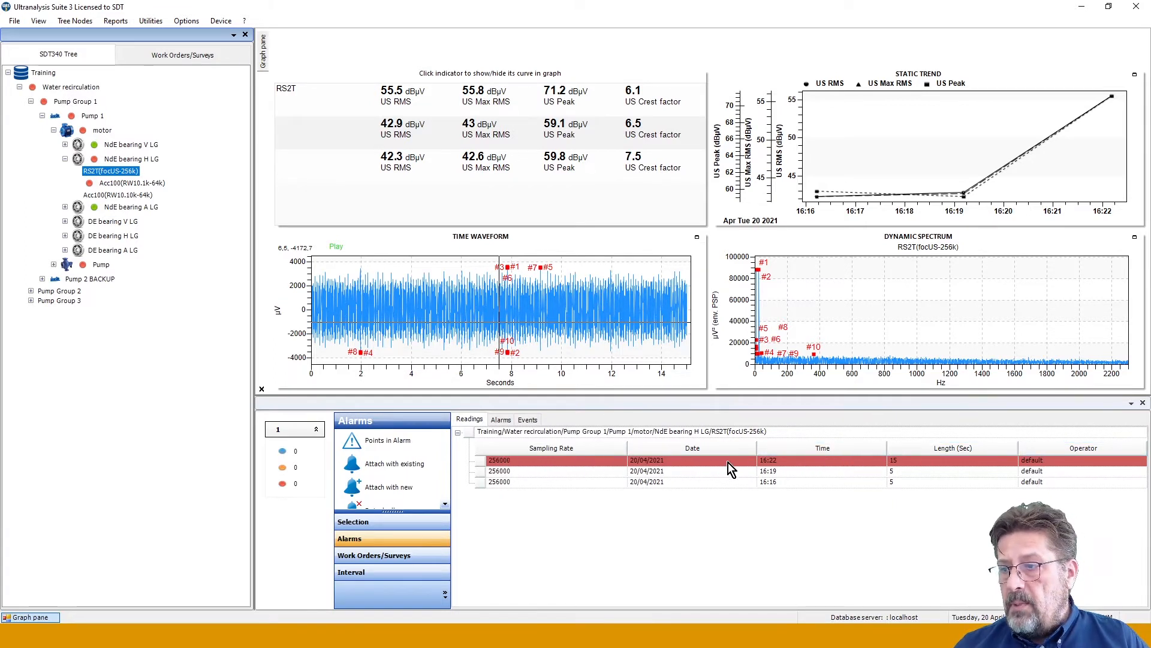
mouse_move(745, 463)
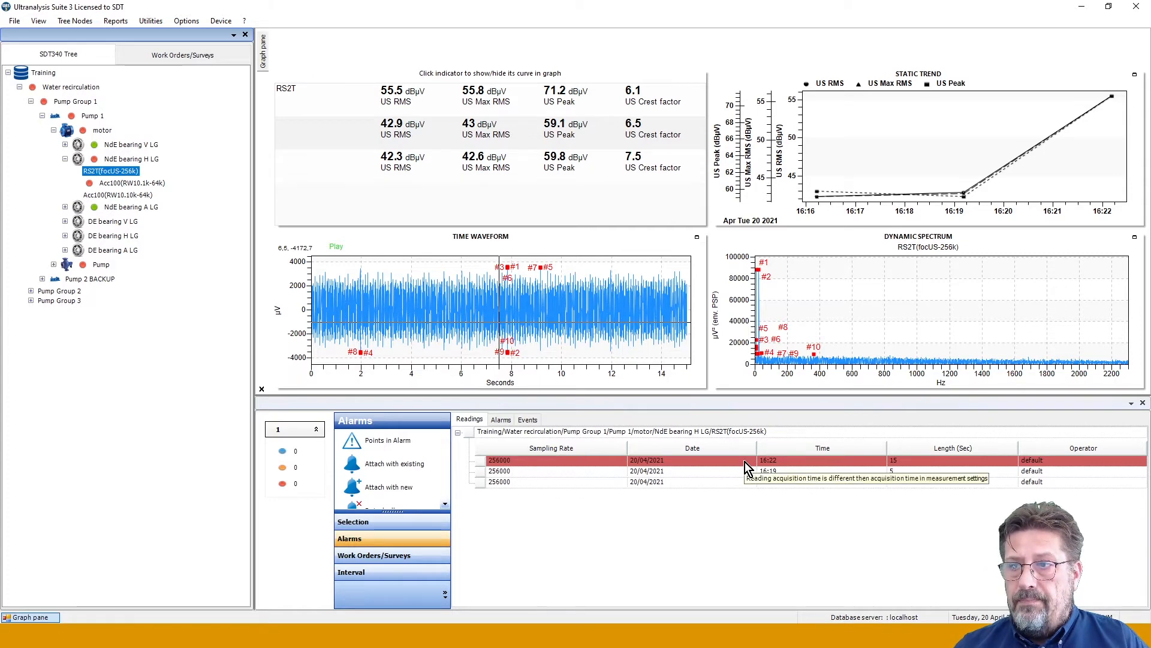
click(672, 483)
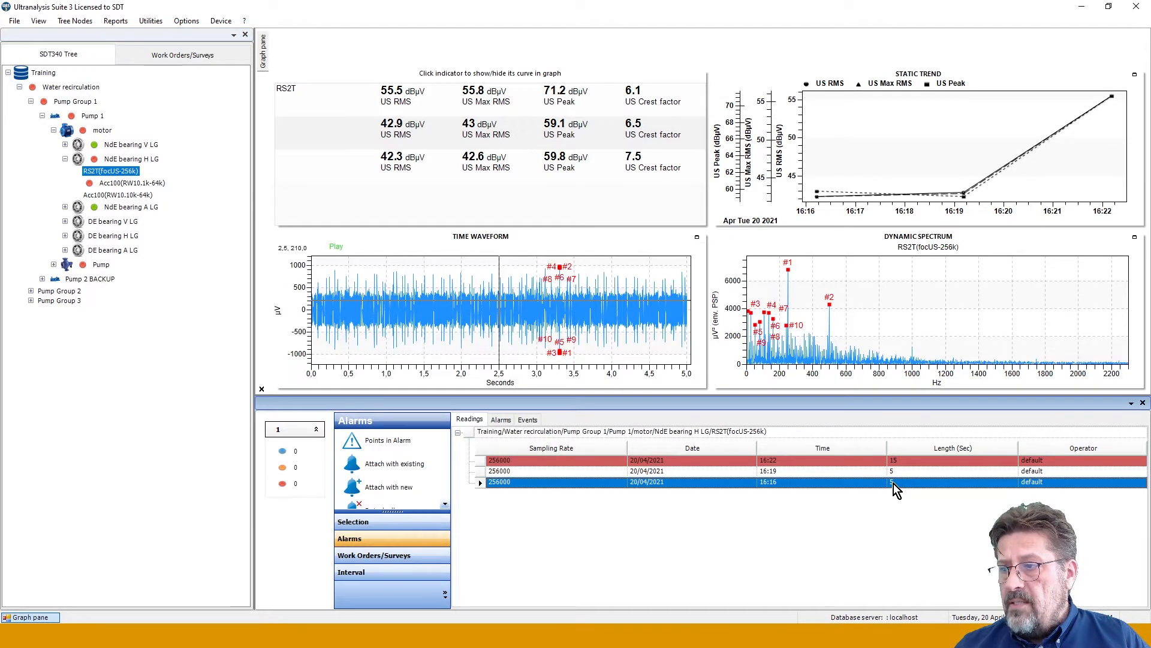
Display the 16:19 reading and check the survey interval and acquisition time in the RS2T(focUS-256k) measurement settings of NdE bearing H LG.
click(707, 471)
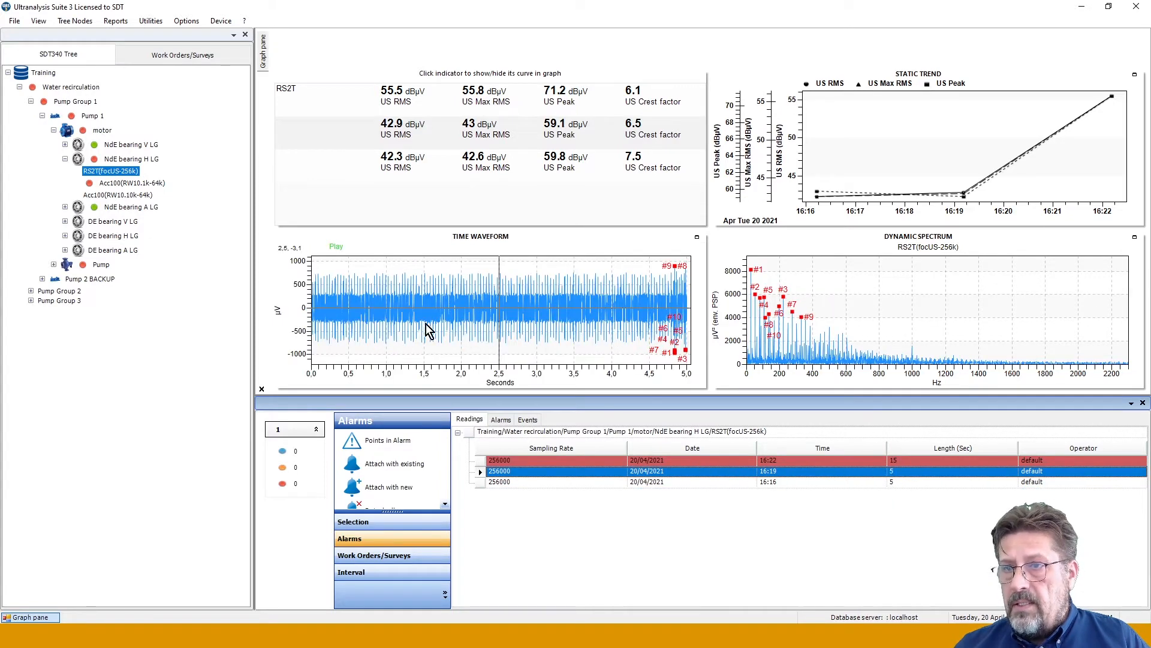
right_click(99, 171)
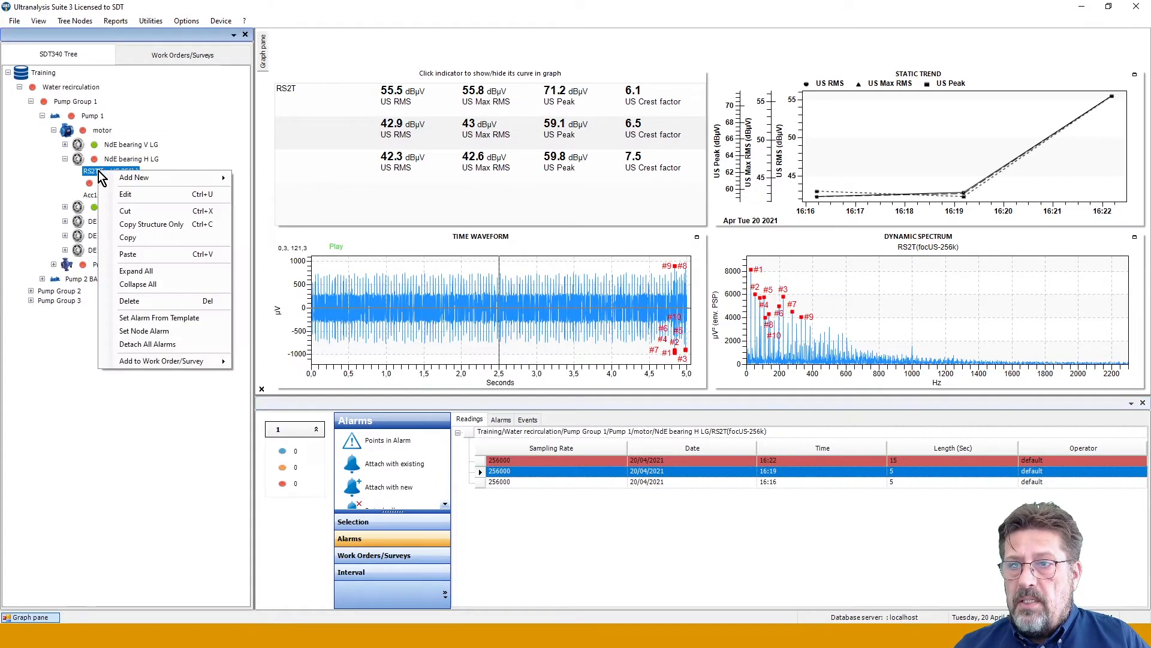
click(131, 192)
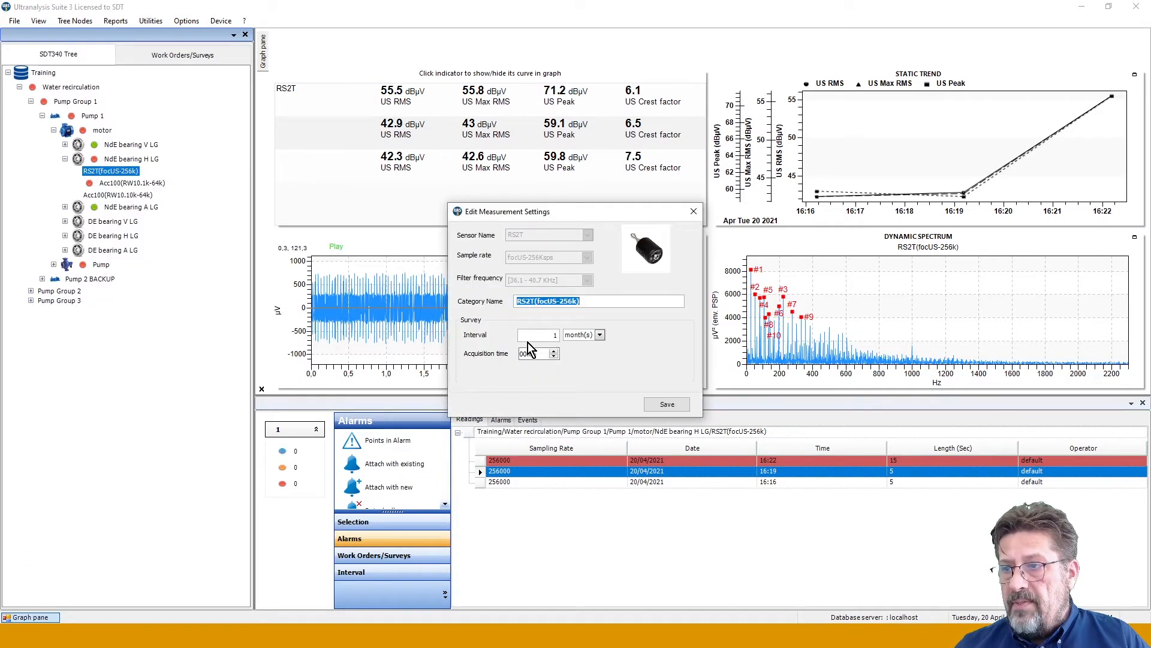
click(668, 405)
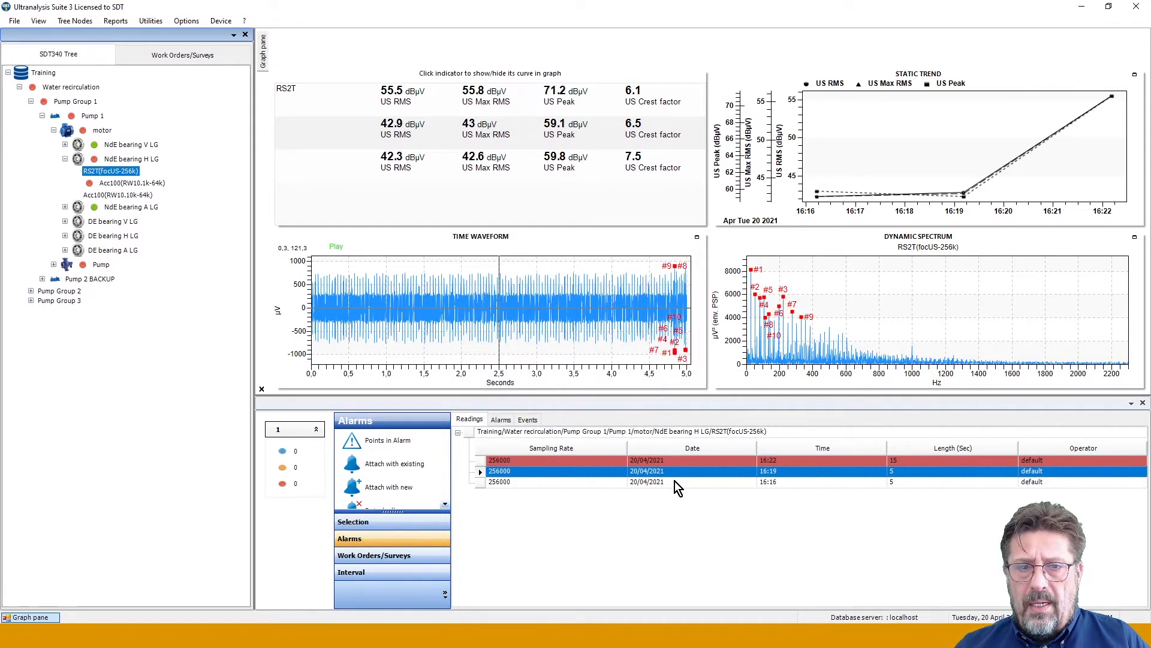
Compare the time waveform, spectrum and length of the 16:22 and 16:19 RS2T readings.
click(674, 461)
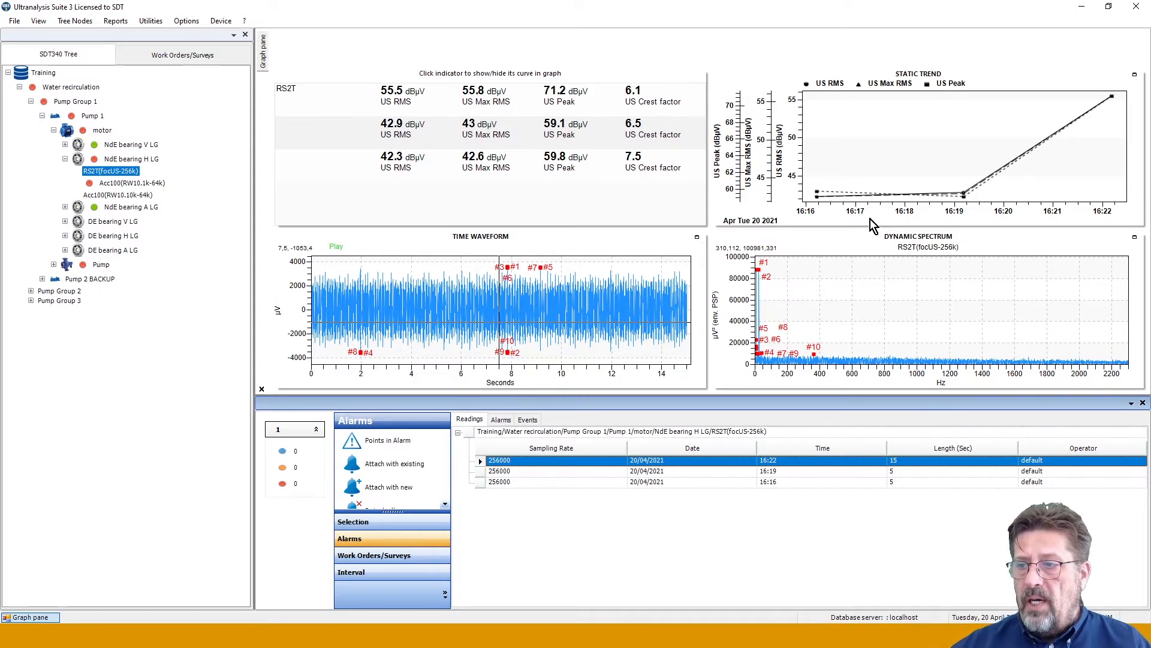
click(603, 470)
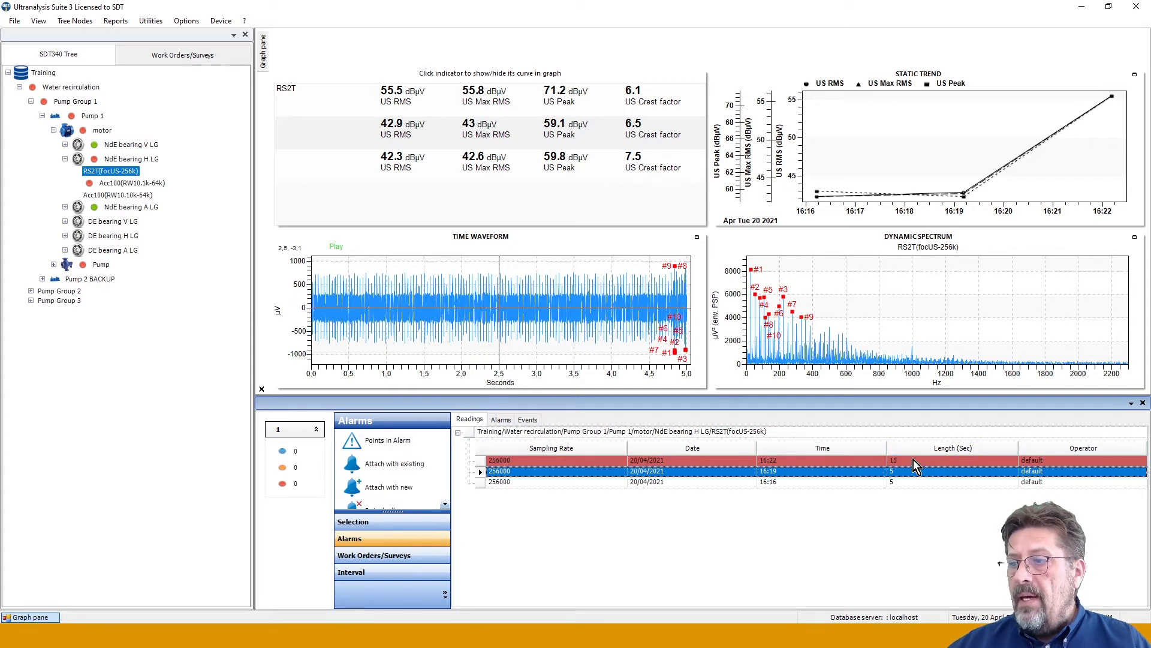
mouse_move(912, 459)
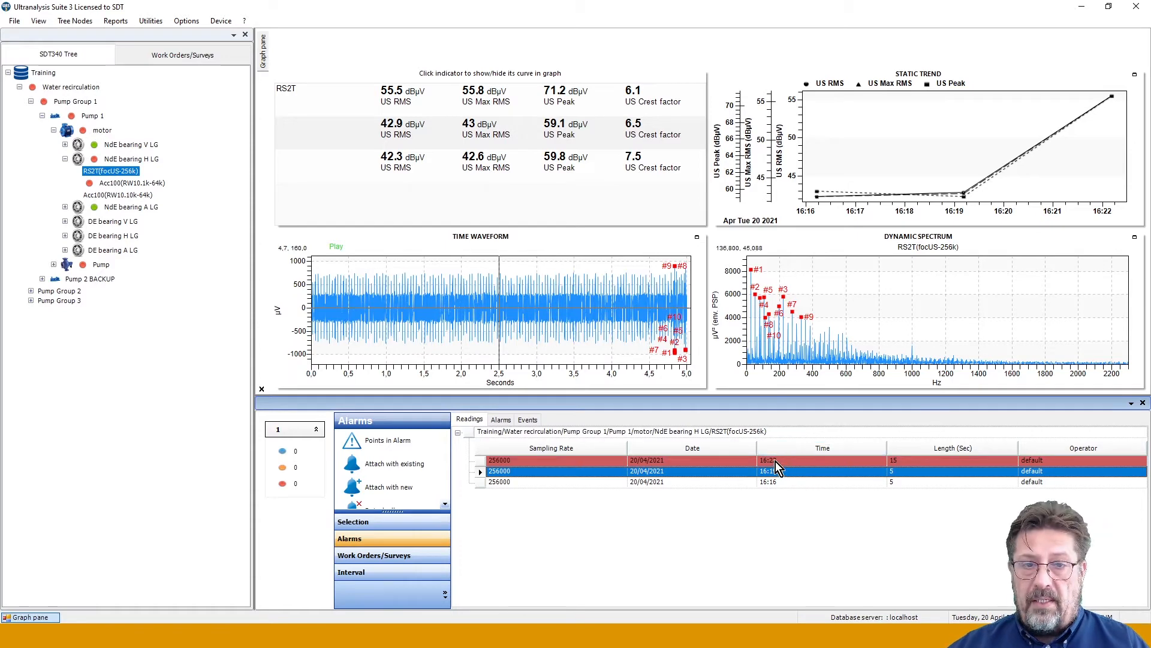
click(727, 462)
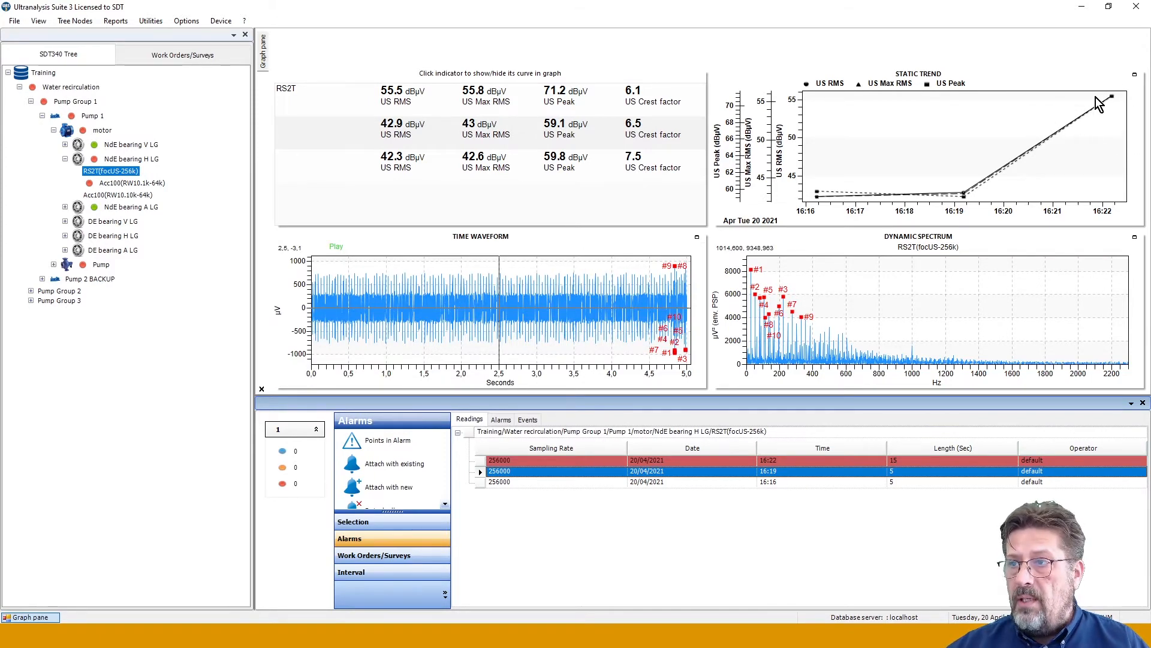
Exclude the flagged 16:22 RS2T reading from the static trend graph.
click(678, 462)
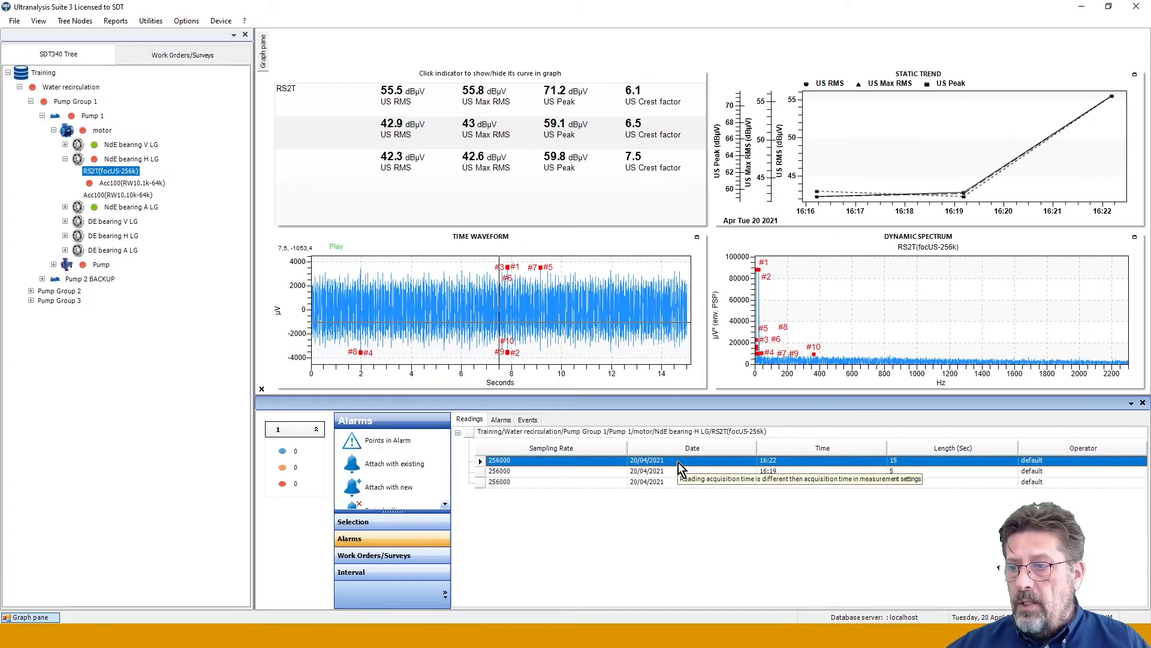
right_click(678, 463)
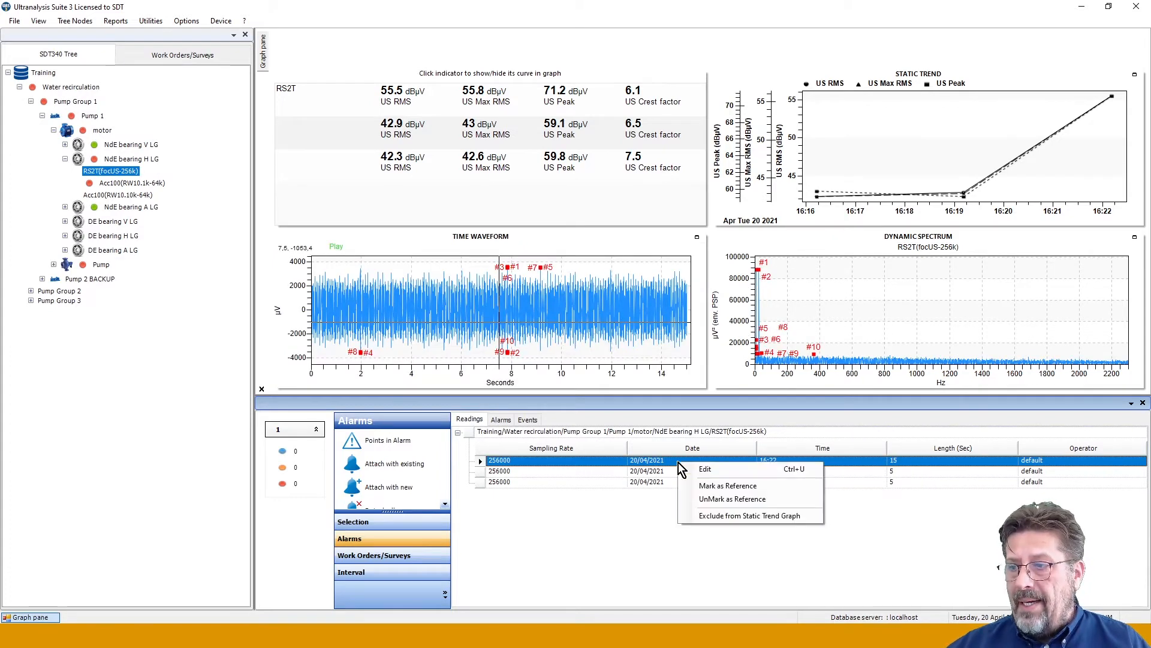
click(726, 517)
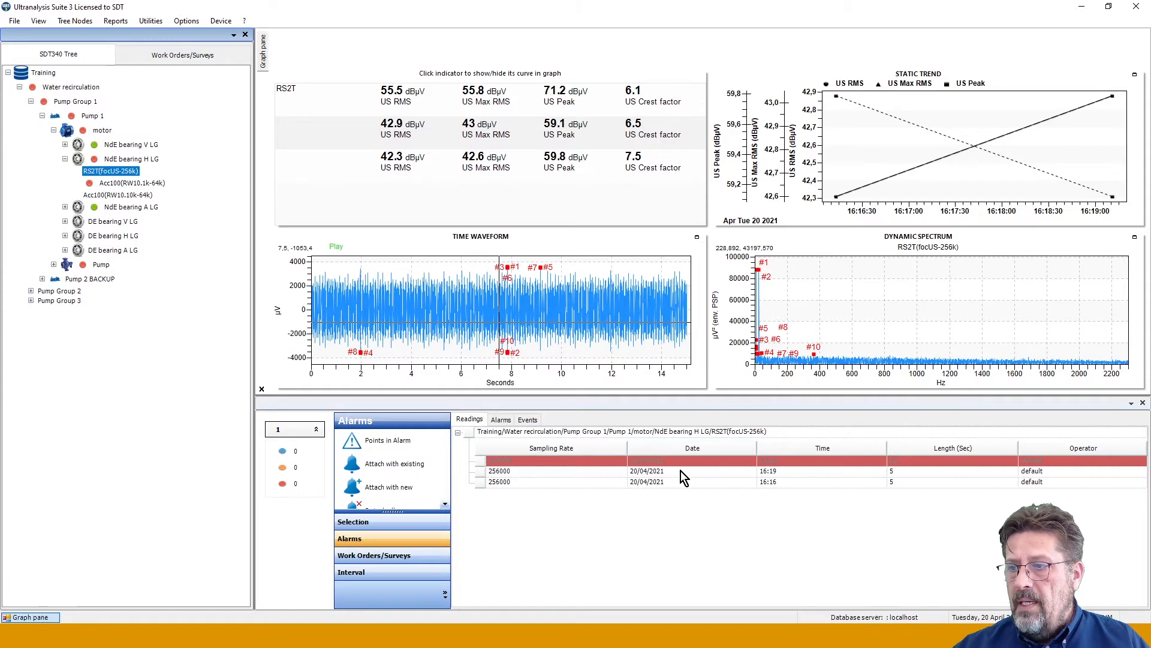
Display the 16:19 reading, then include the struck-through 16:22 reading in the static trend graph again.
click(568, 473)
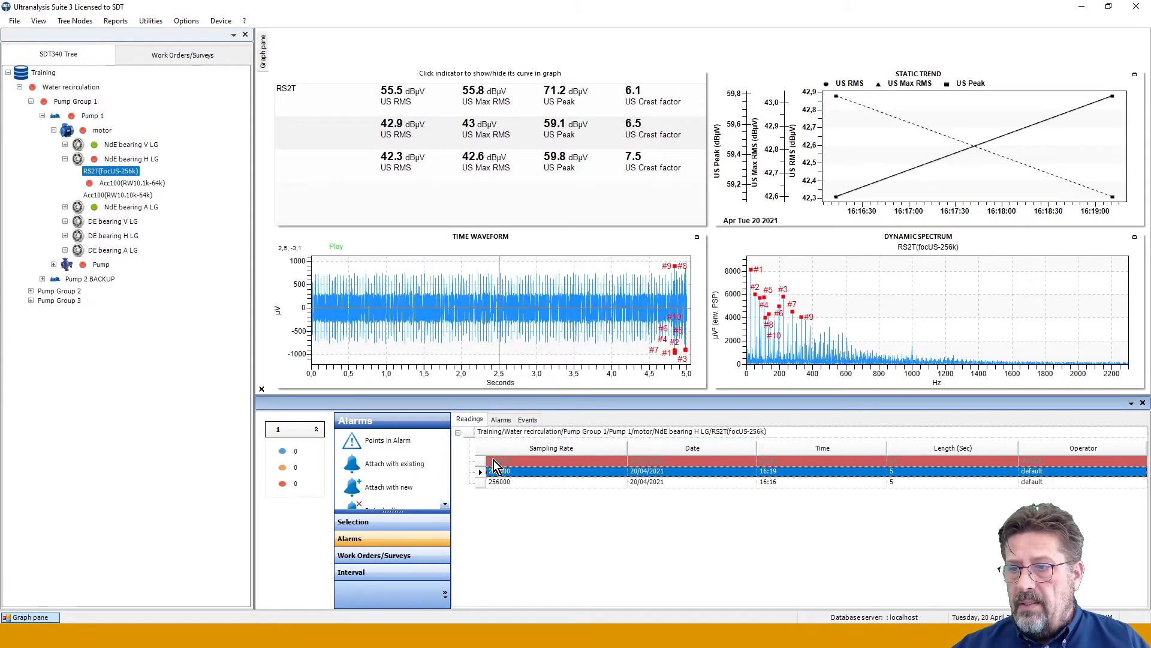
click(697, 461)
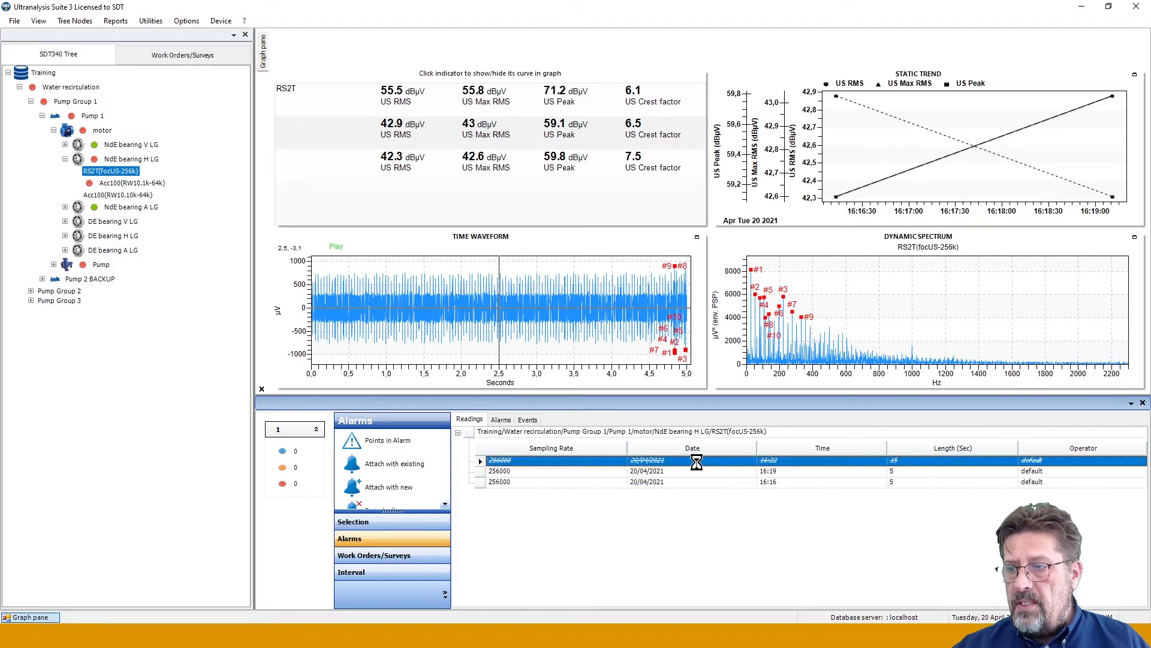
right_click(697, 465)
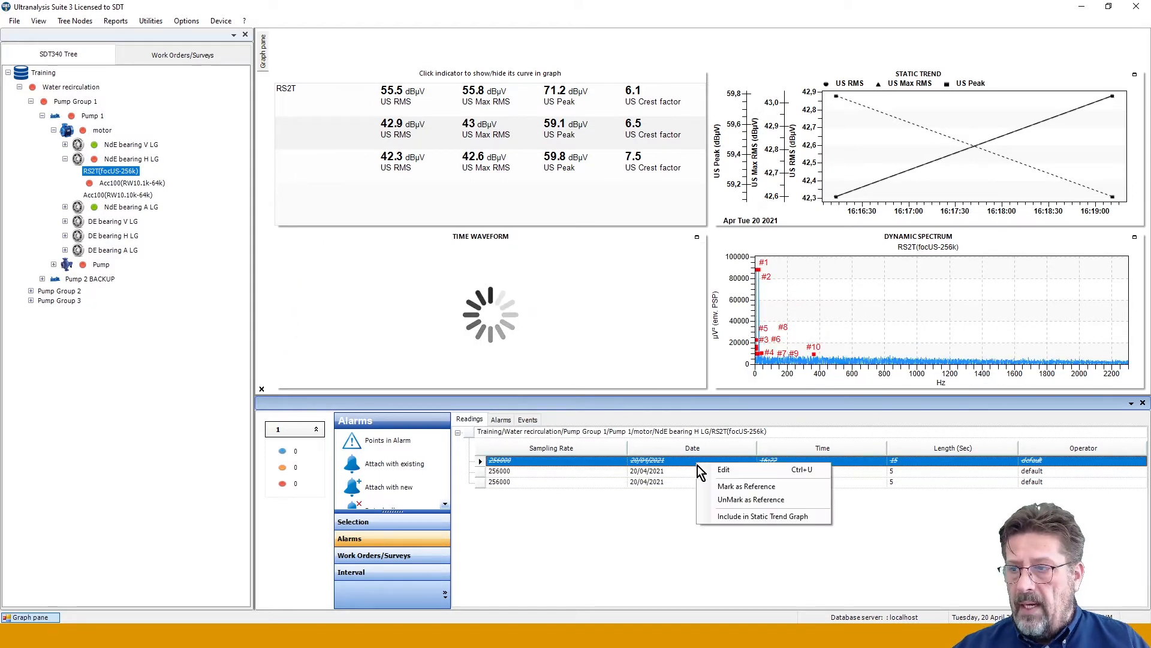
click(725, 515)
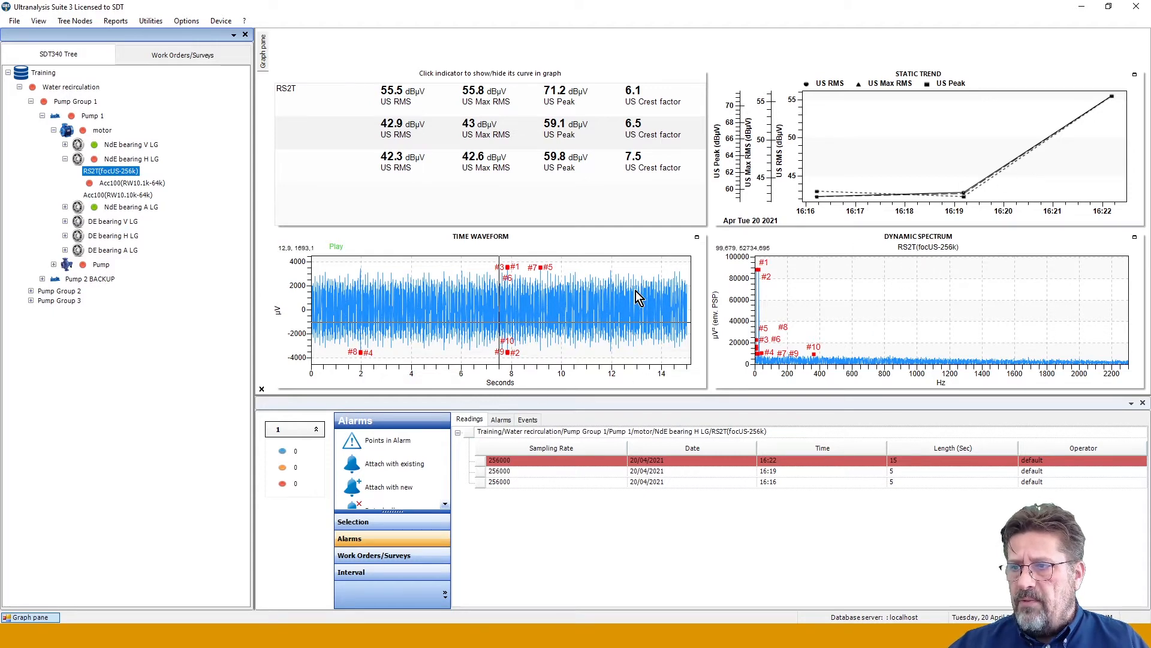
Review the Acc100(RW10.1k-64k) values and trend of NdE bearing H LG, then collapse that bearing.
click(132, 182)
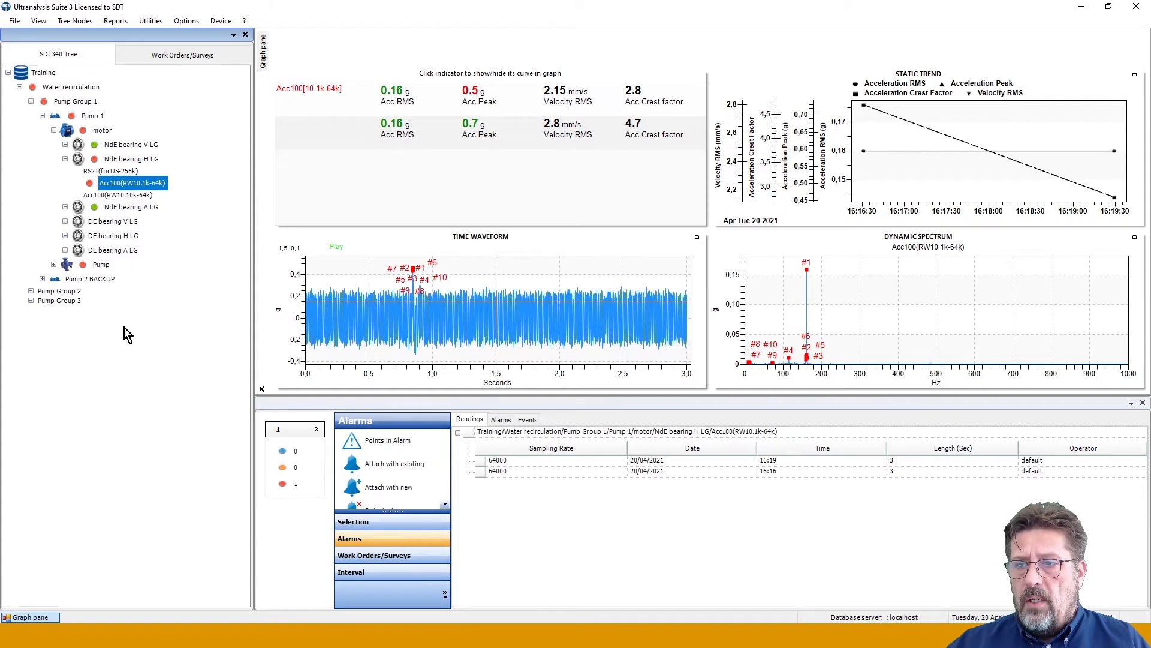
mouse_move(176, 183)
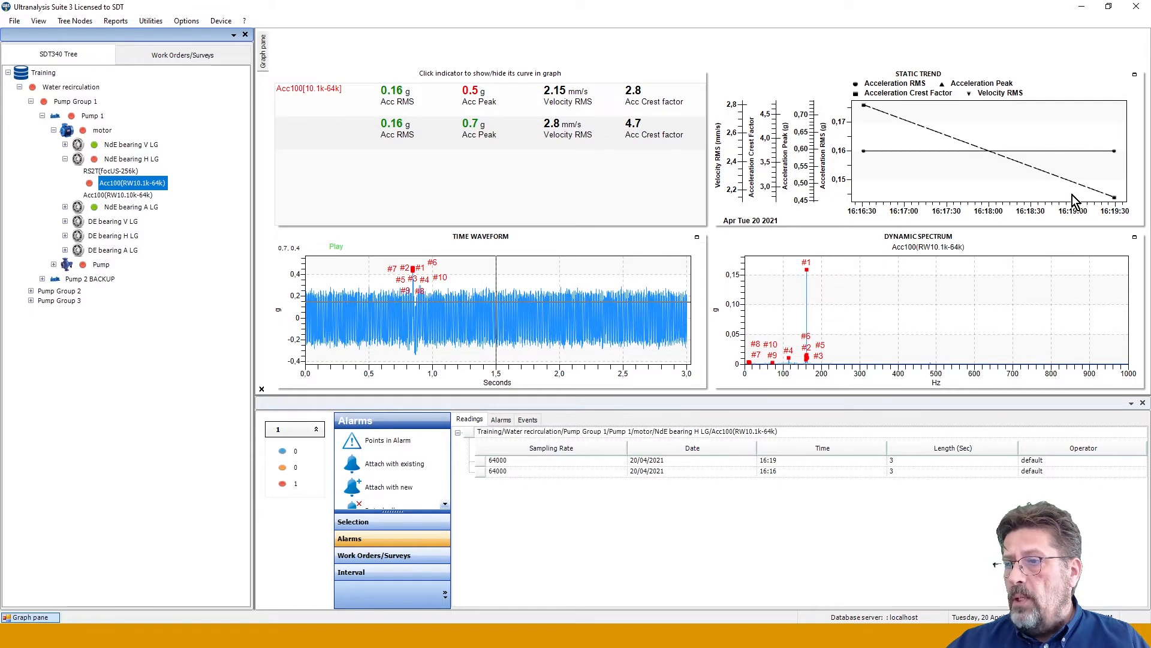
click(66, 160)
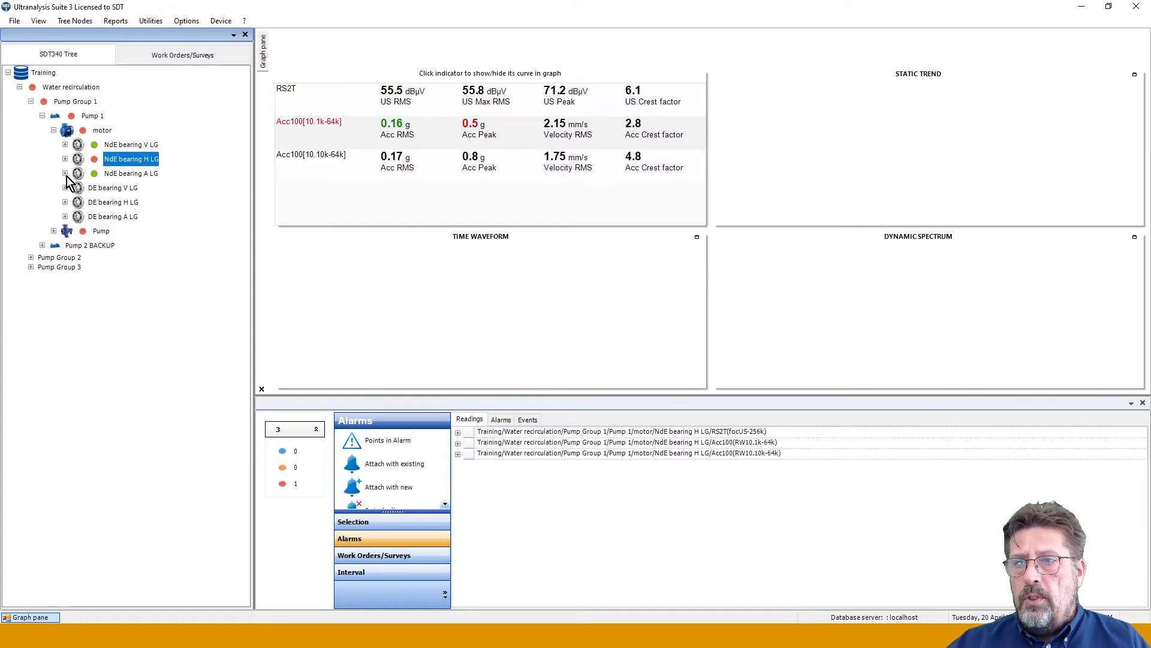
Compare the 16:20 and 16:17 Acc100(RW10.1k-64k) readings of the motor's NdE bearing A LG, then collapse that bearing.
click(65, 174)
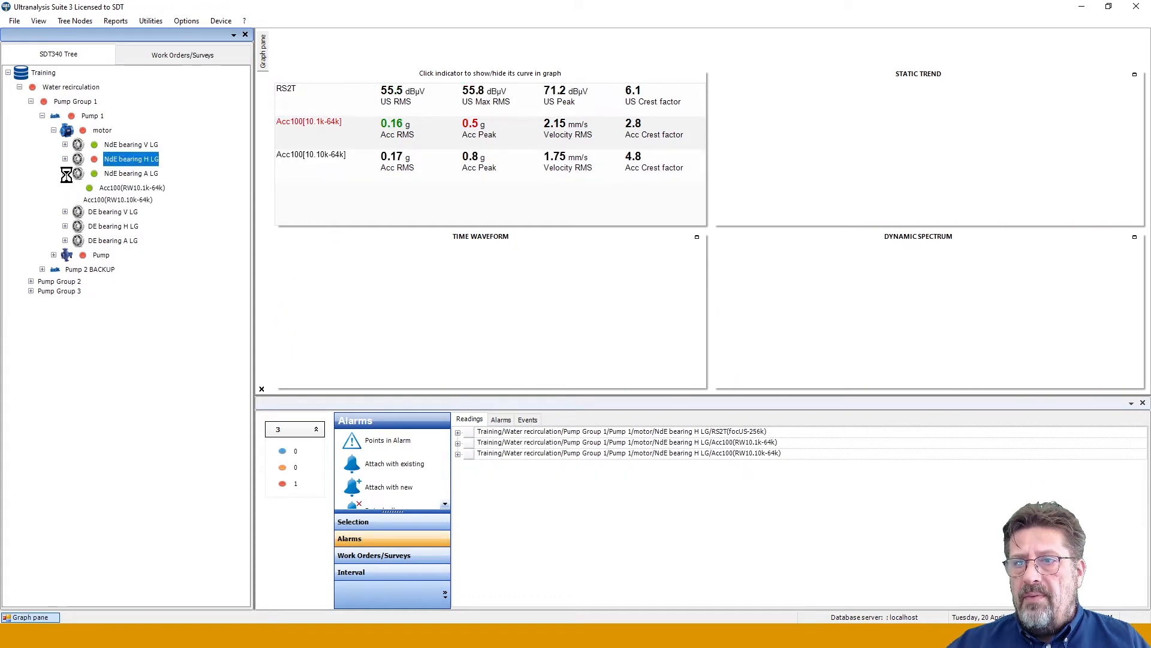
click(127, 189)
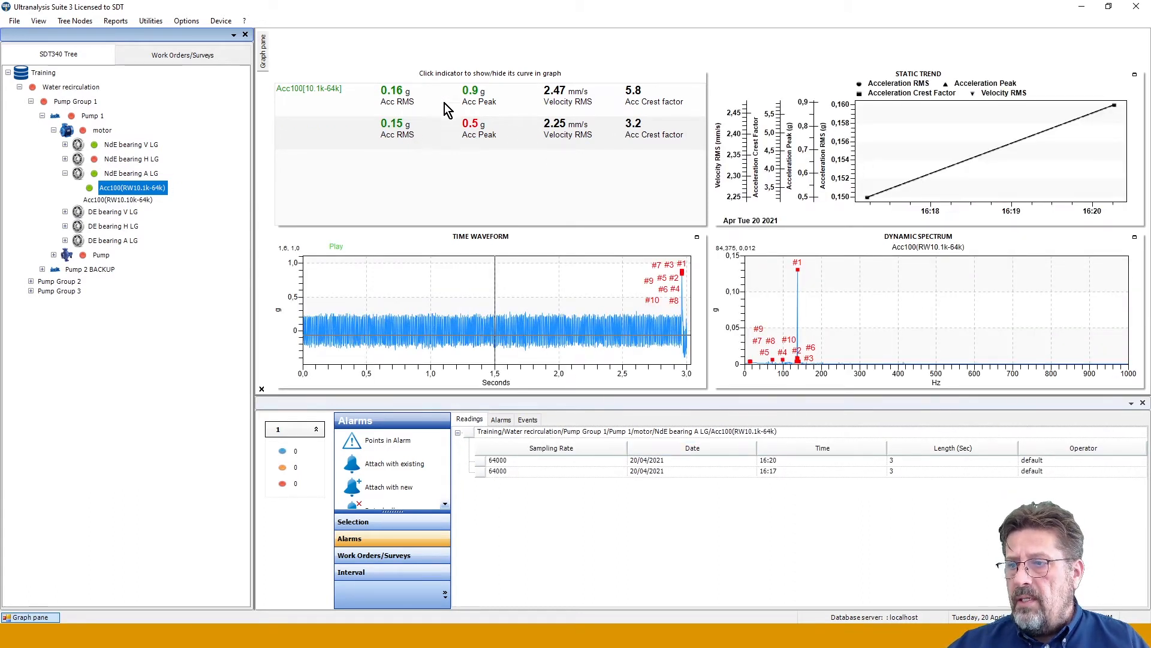
click(613, 459)
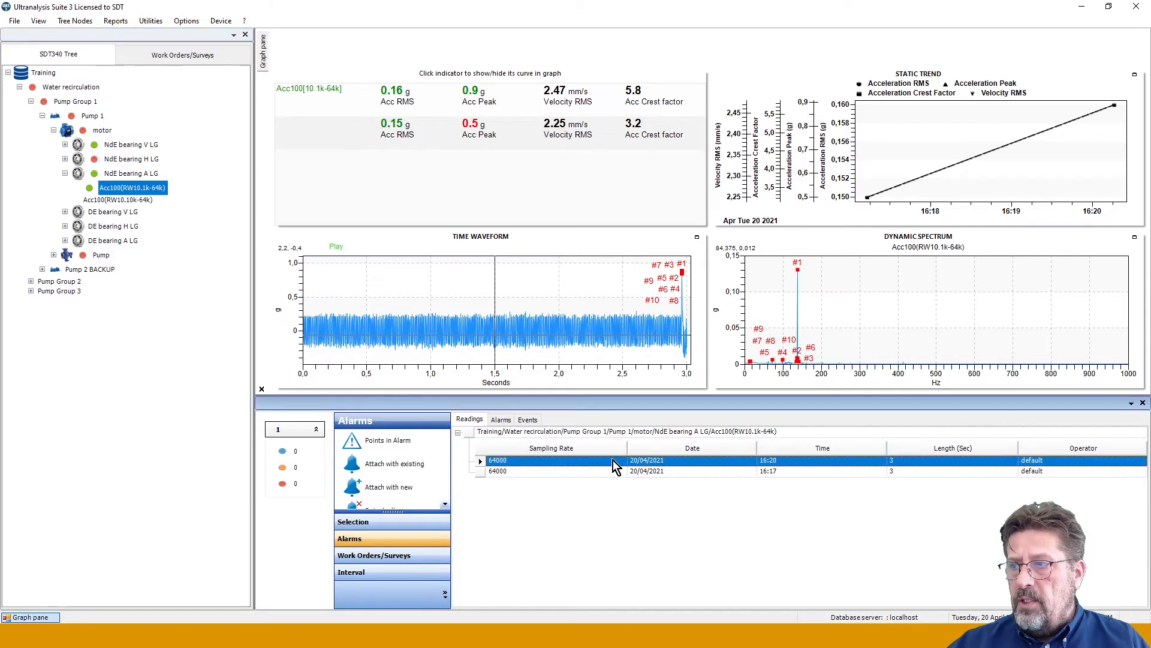
click(610, 471)
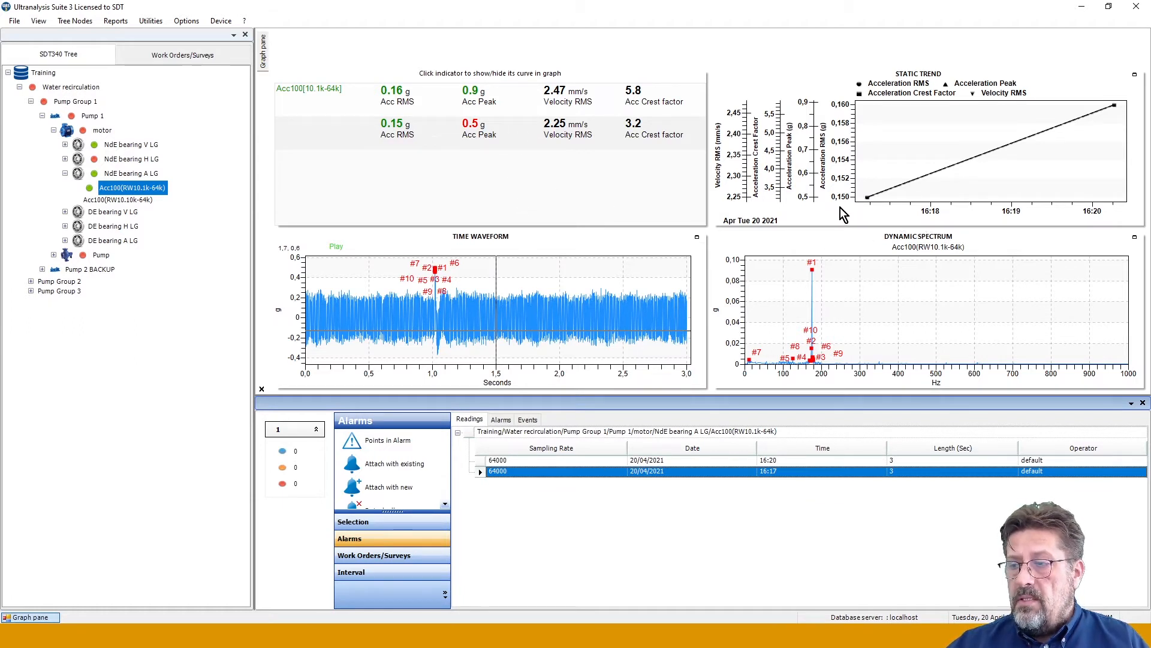
click(65, 174)
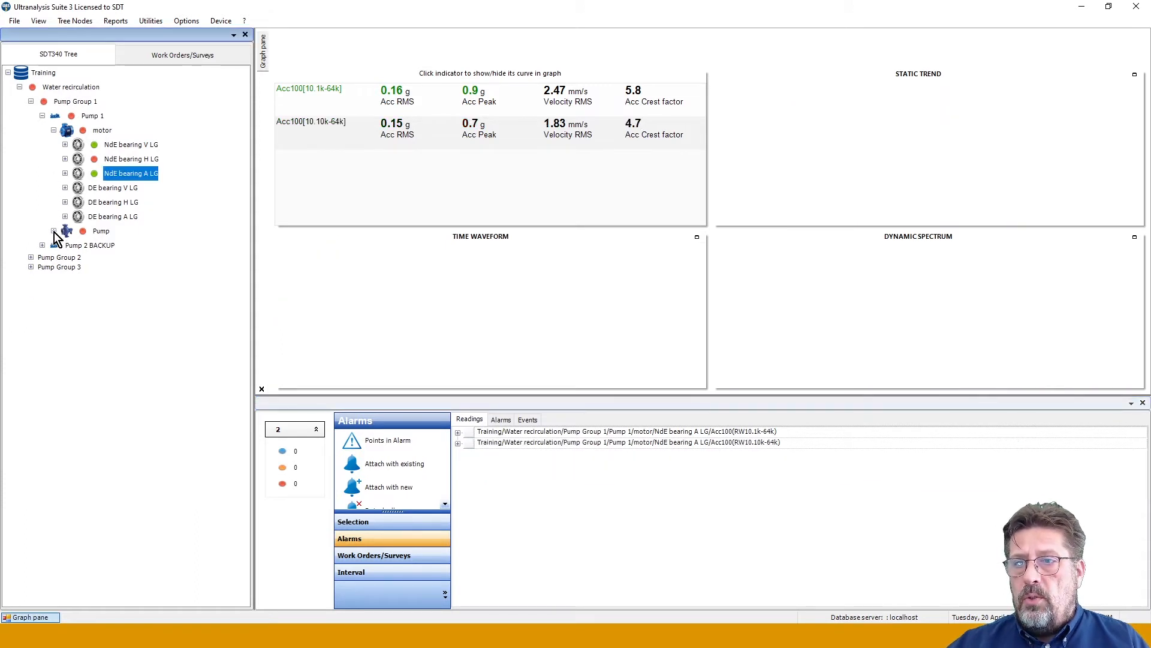
Review the RS2T(focUS-256k) reading and alarm levels of the Pump's Volute, then collapse the Volute node.
click(53, 231)
click(65, 331)
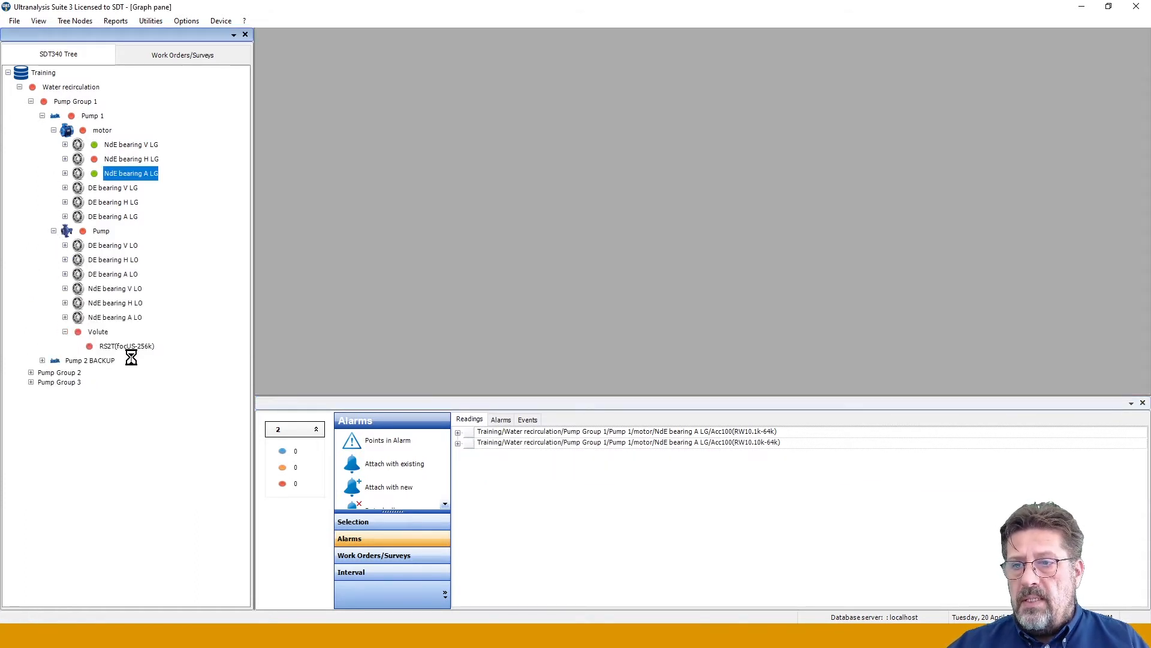
click(132, 347)
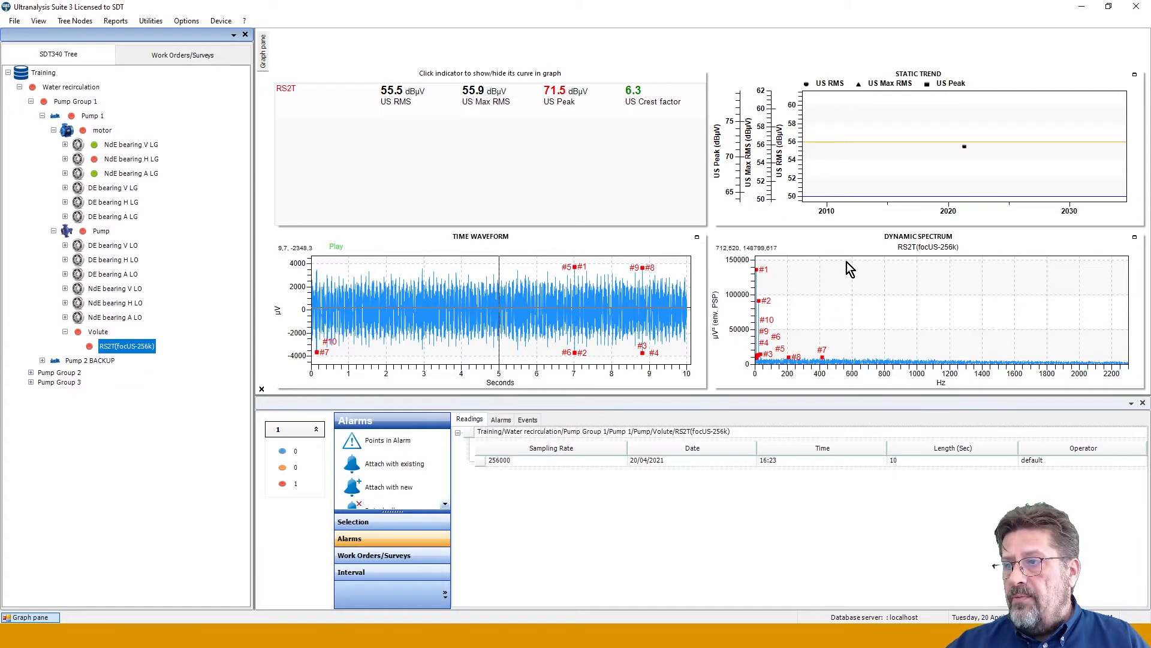
click(65, 331)
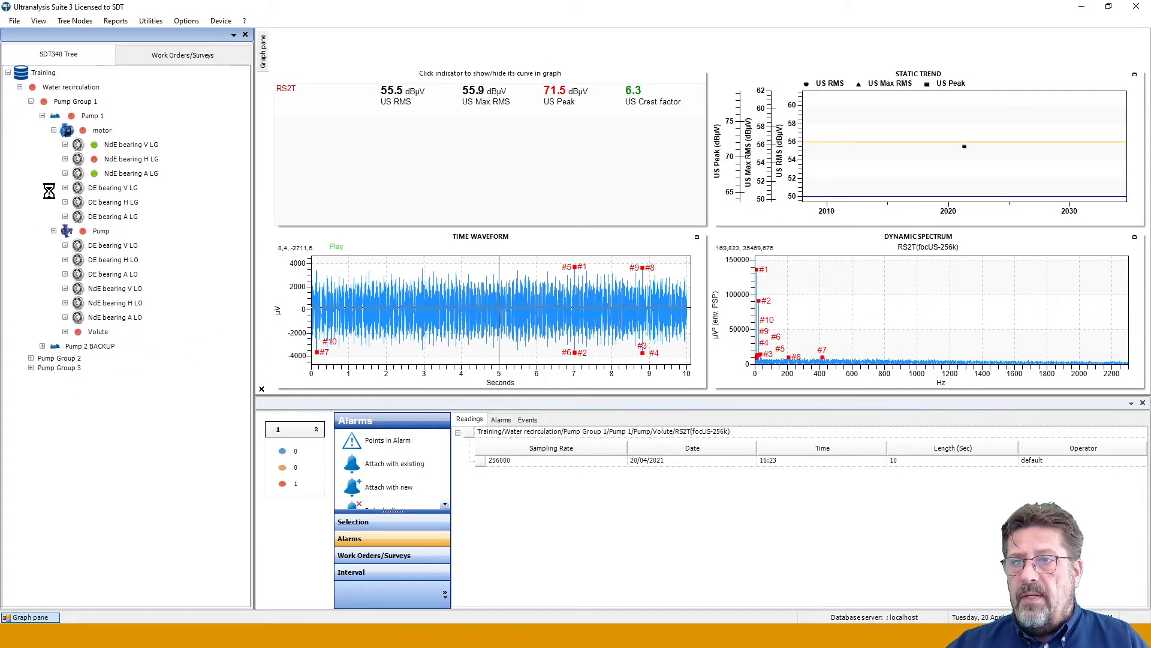
Collapse the motor and Pump nodes of Pump 1, then expand both again.
click(54, 131)
click(54, 144)
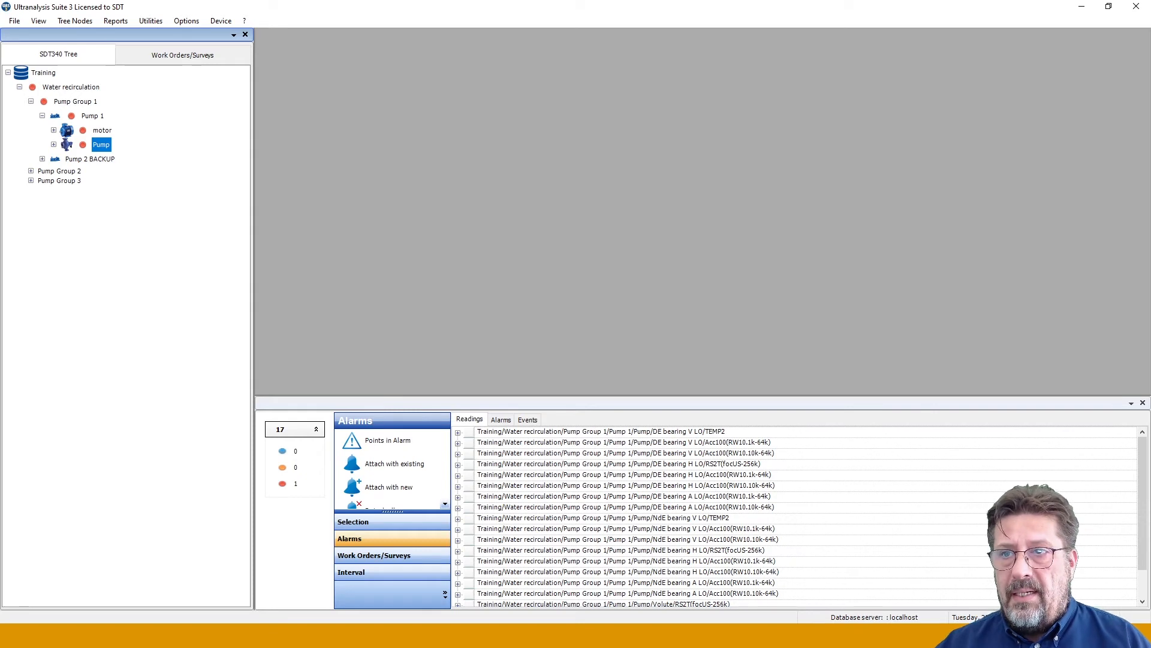
click(54, 130)
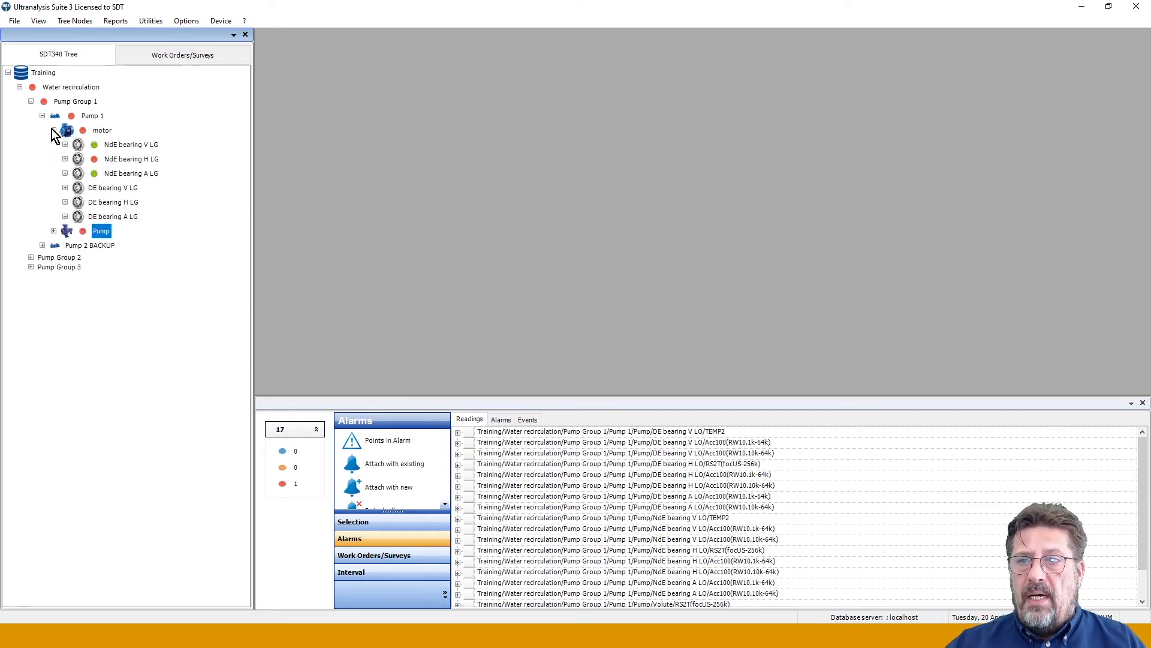
click(53, 232)
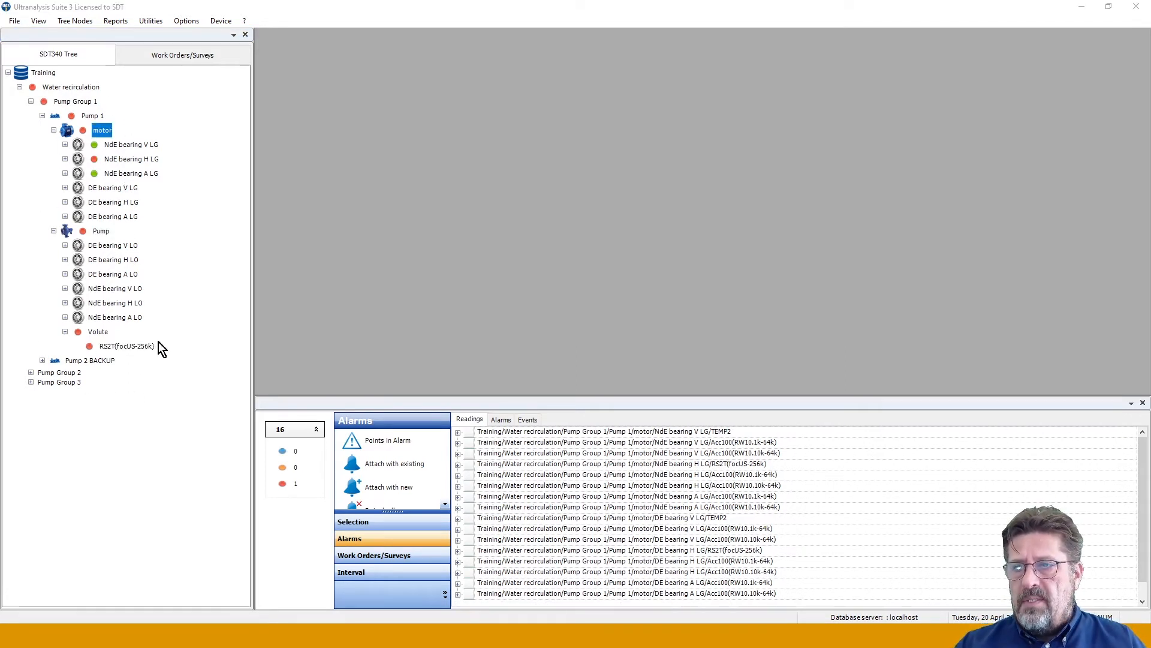
Review the latest values of the motor's NdE bearing H LG and display its RS2T(focUS-256k) data.
click(65, 159)
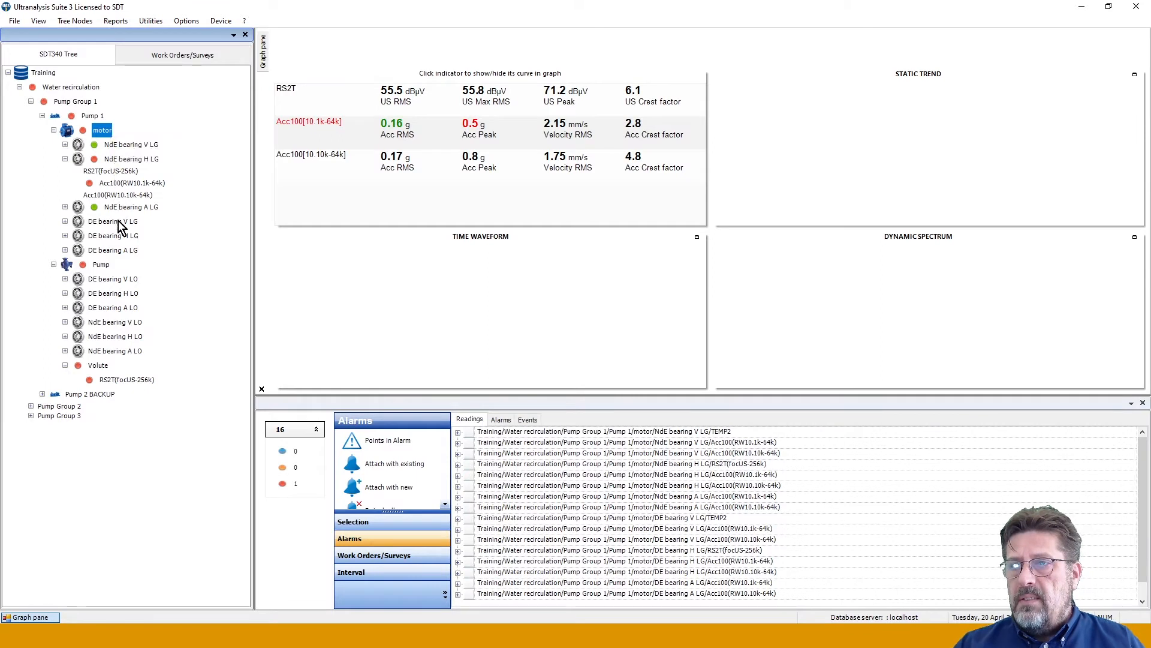
click(135, 160)
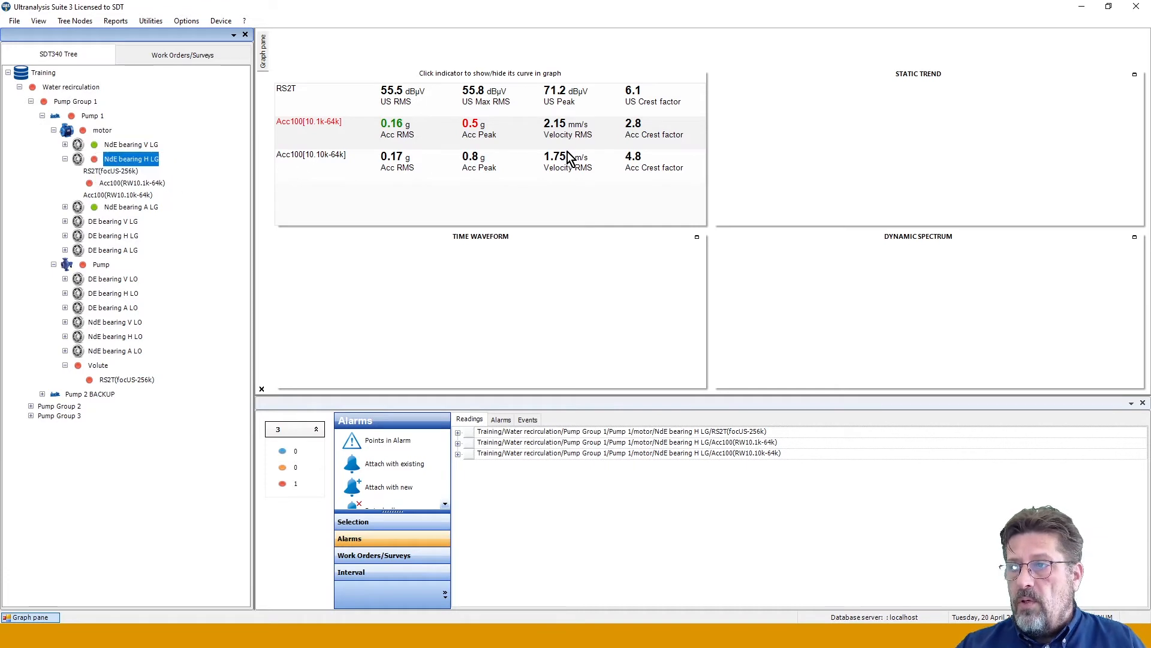
click(106, 172)
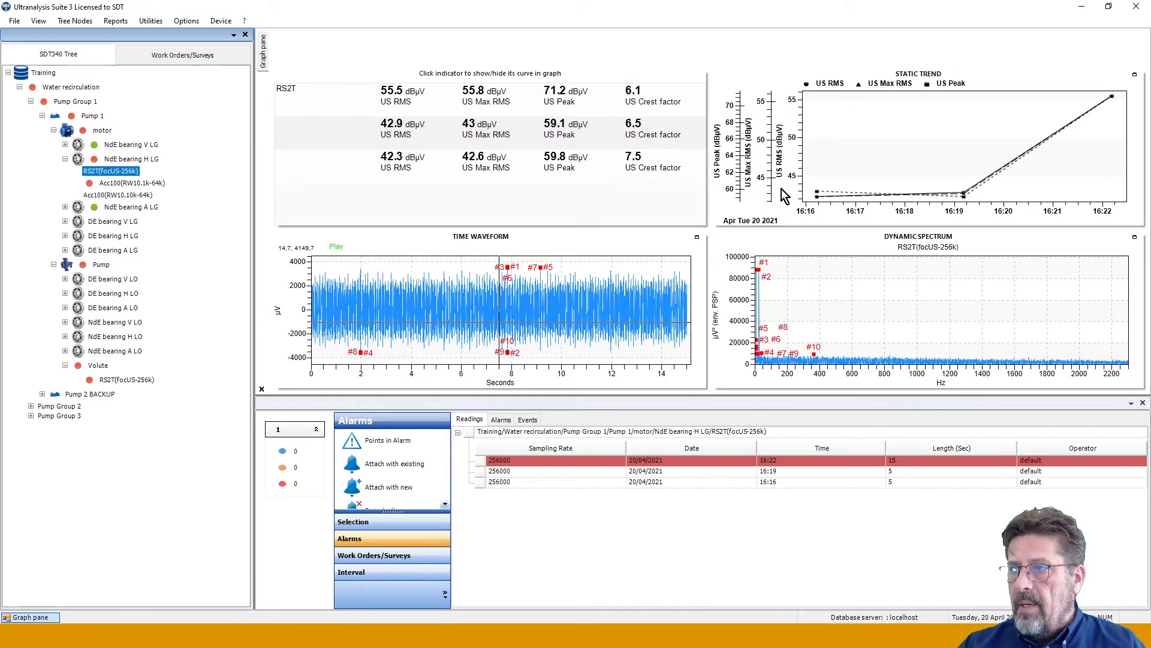
Show the US Crest factor curve in the static trend and hide the US Peak, US Max RMS and US RMS curves.
click(643, 102)
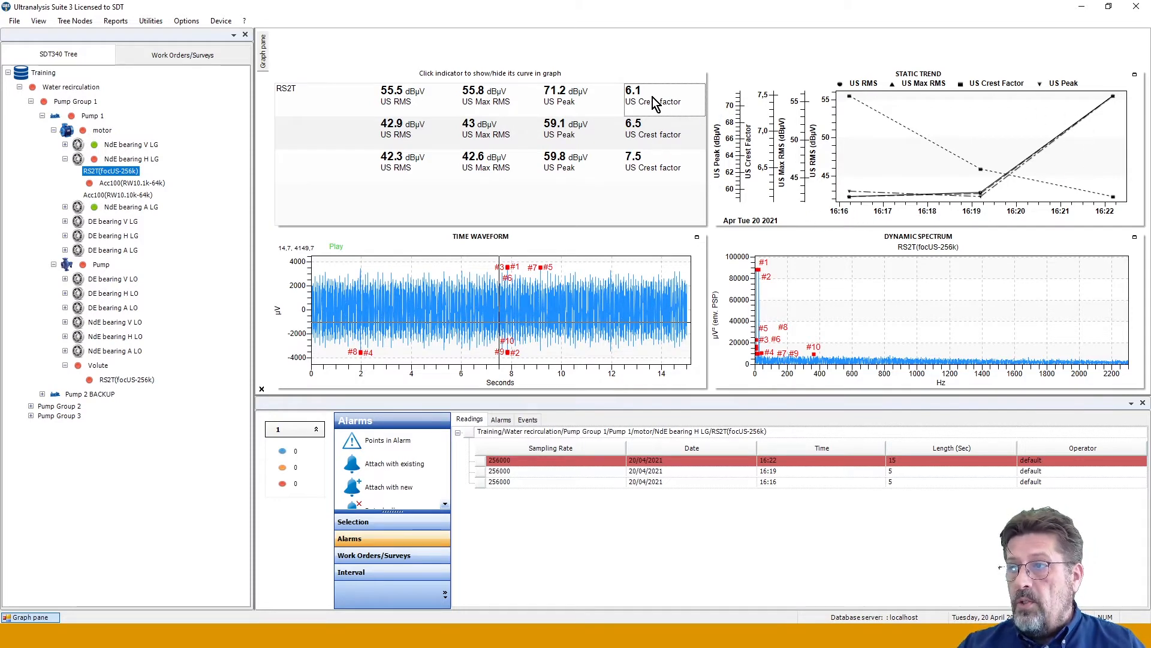
click(561, 105)
click(485, 99)
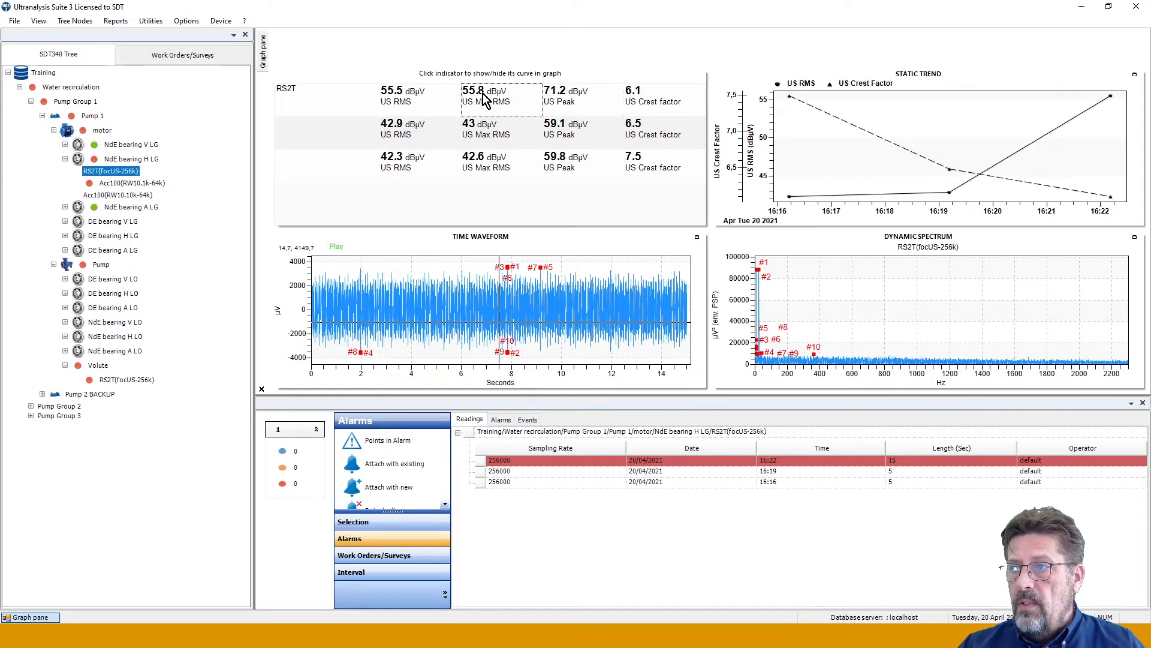
click(401, 98)
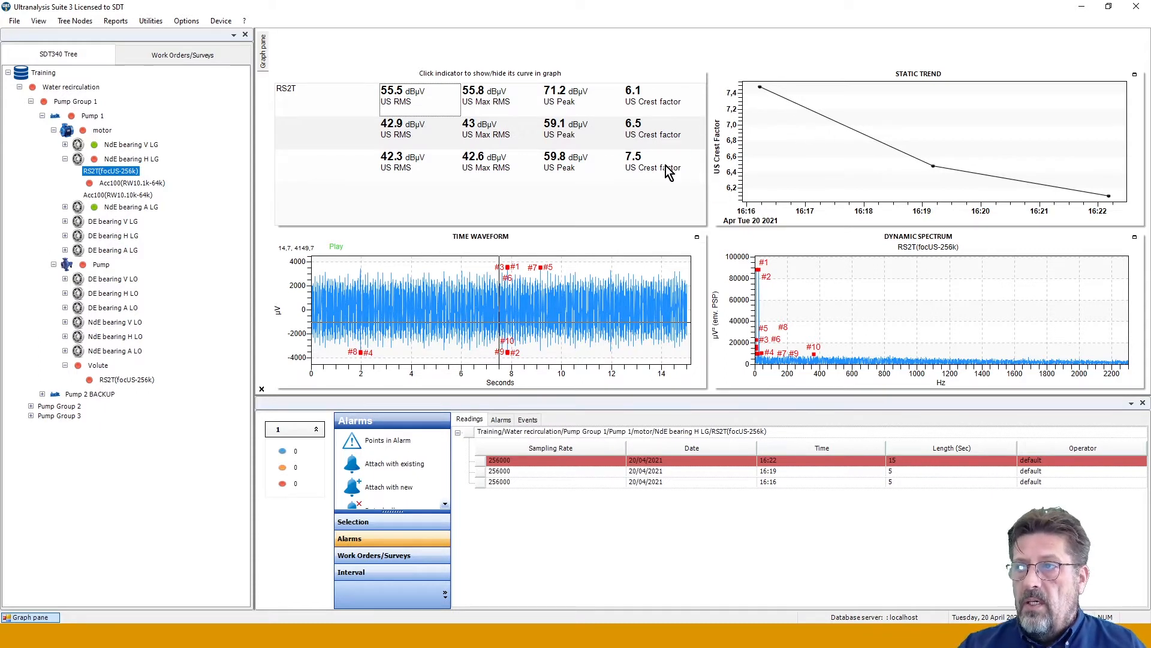
Show the US RMS, US Max RMS and US Peak curves in the static trend alongside US Crest factor.
click(433, 103)
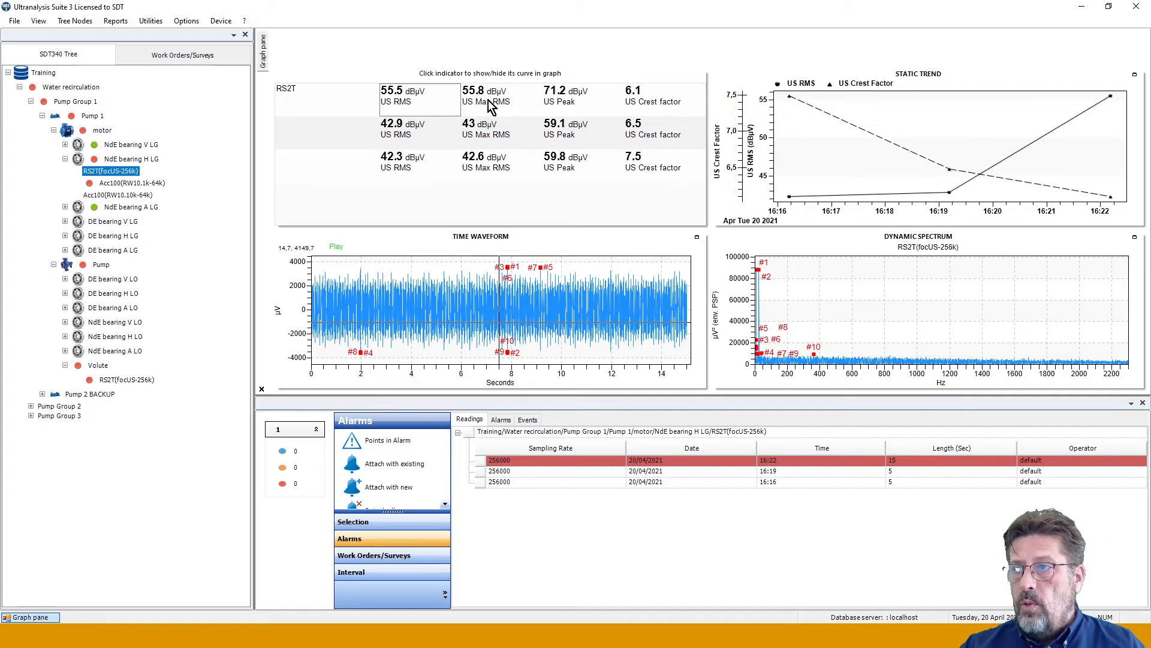
click(490, 107)
click(561, 97)
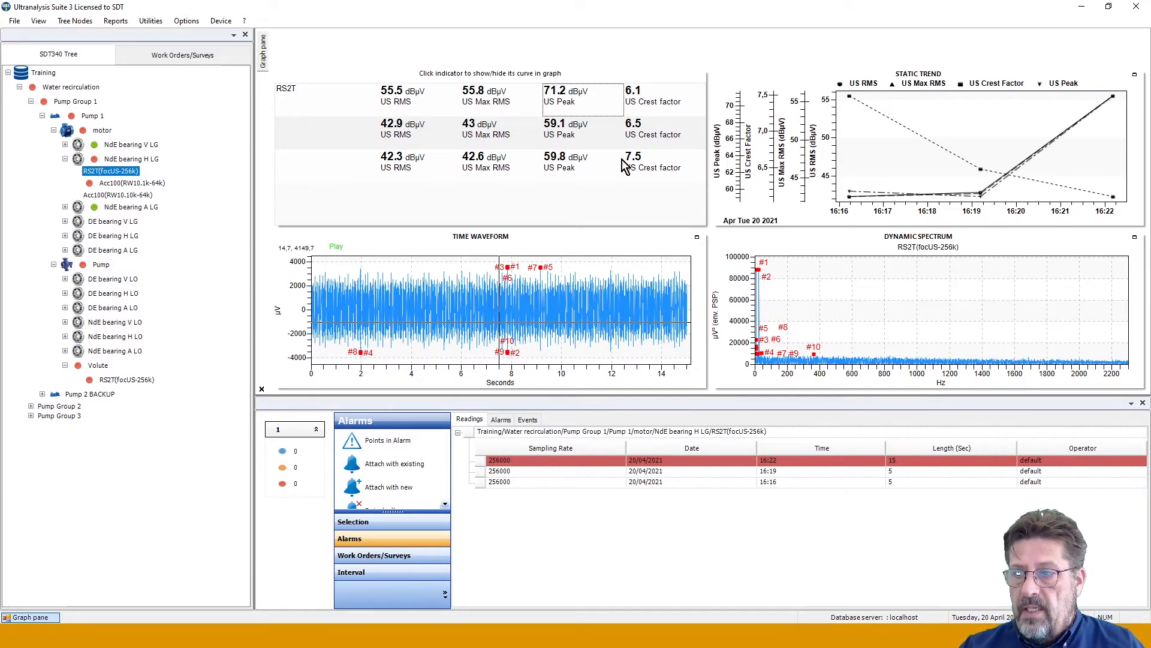
Review which ultrasound indicators the default static trend options show, then save and close the settings.
click(159, 27)
mouse_move(186, 20)
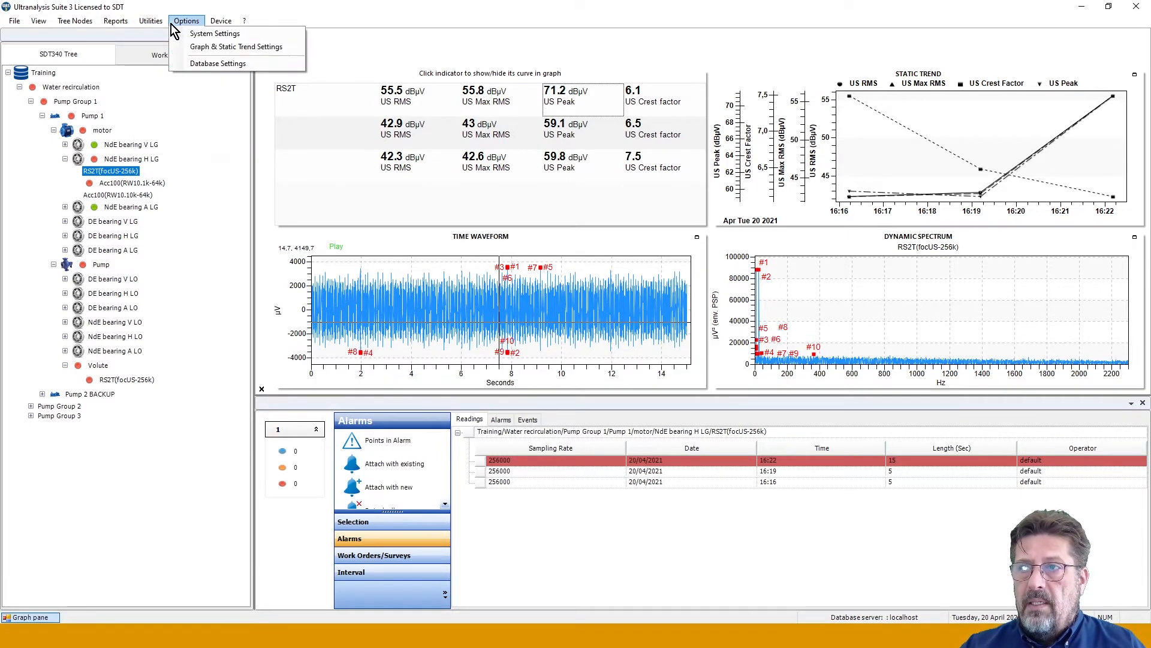
click(205, 47)
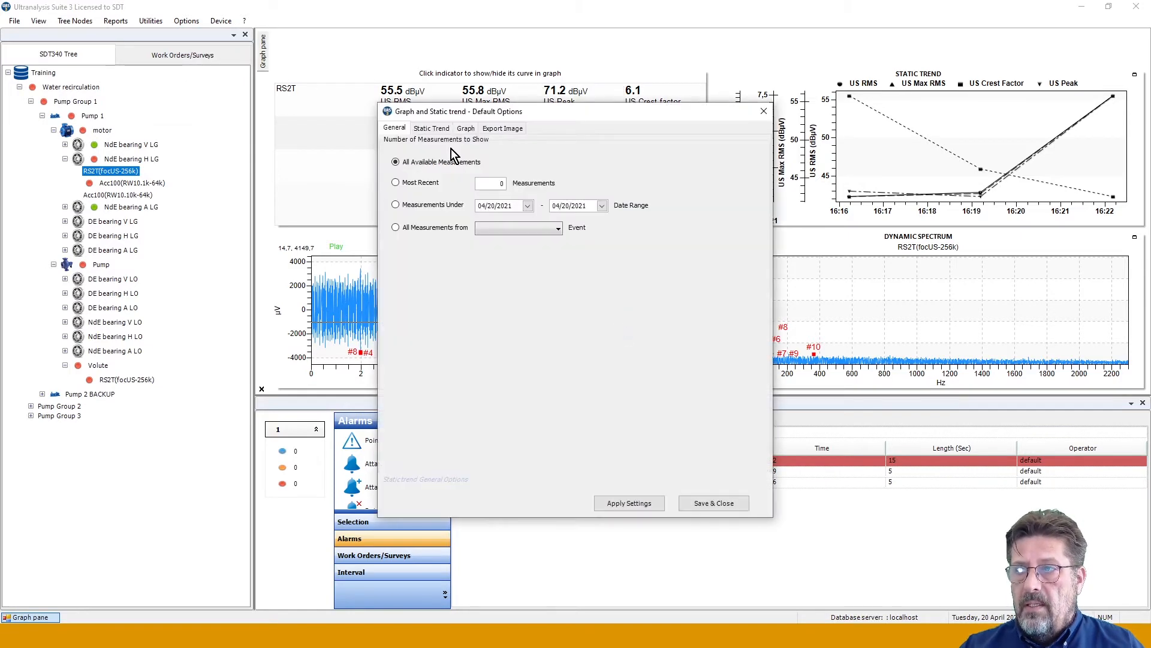
click(431, 129)
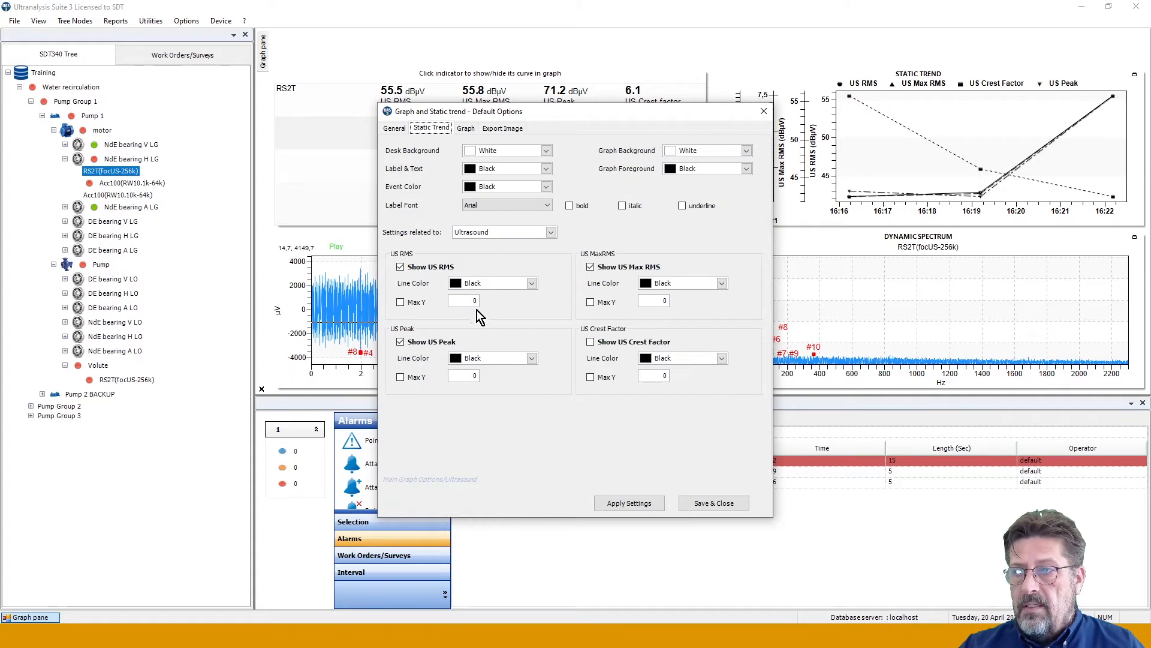
click(401, 267)
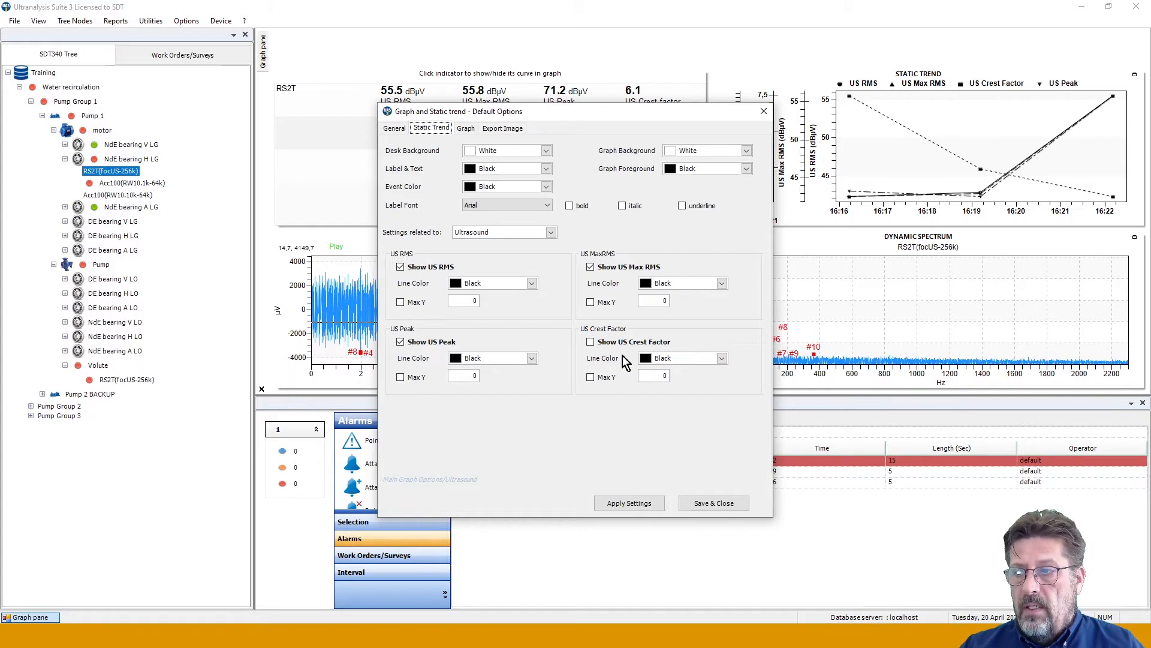
click(707, 503)
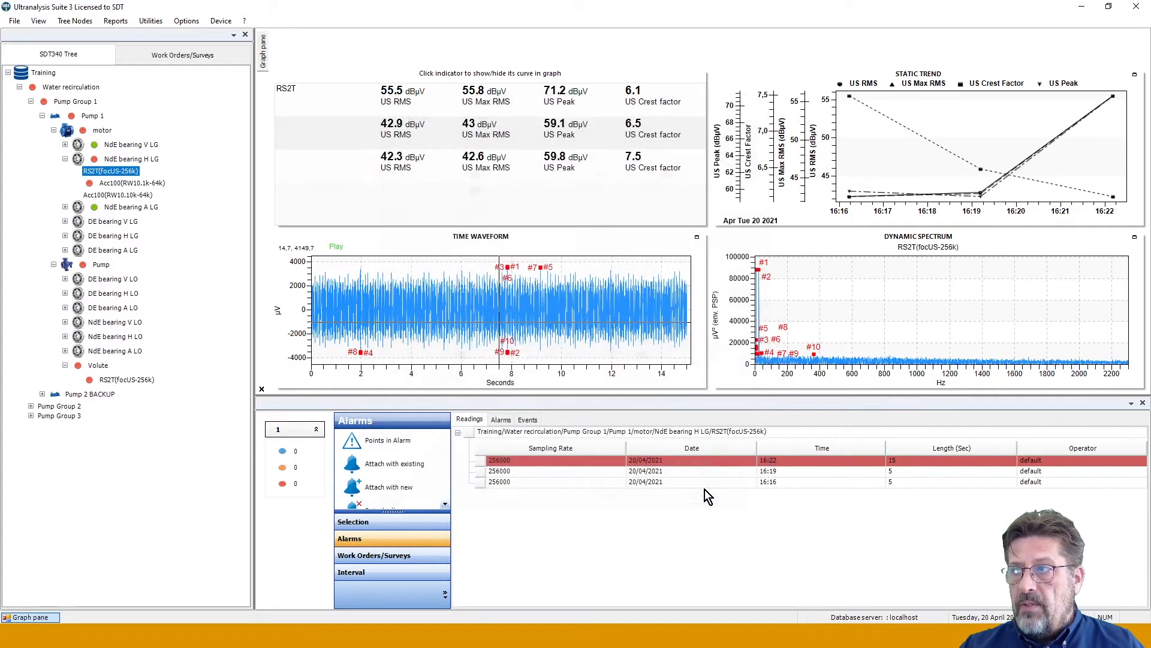
Hide the US Crest factor curve and enlarge the static trend to fill the graph pane.
click(638, 94)
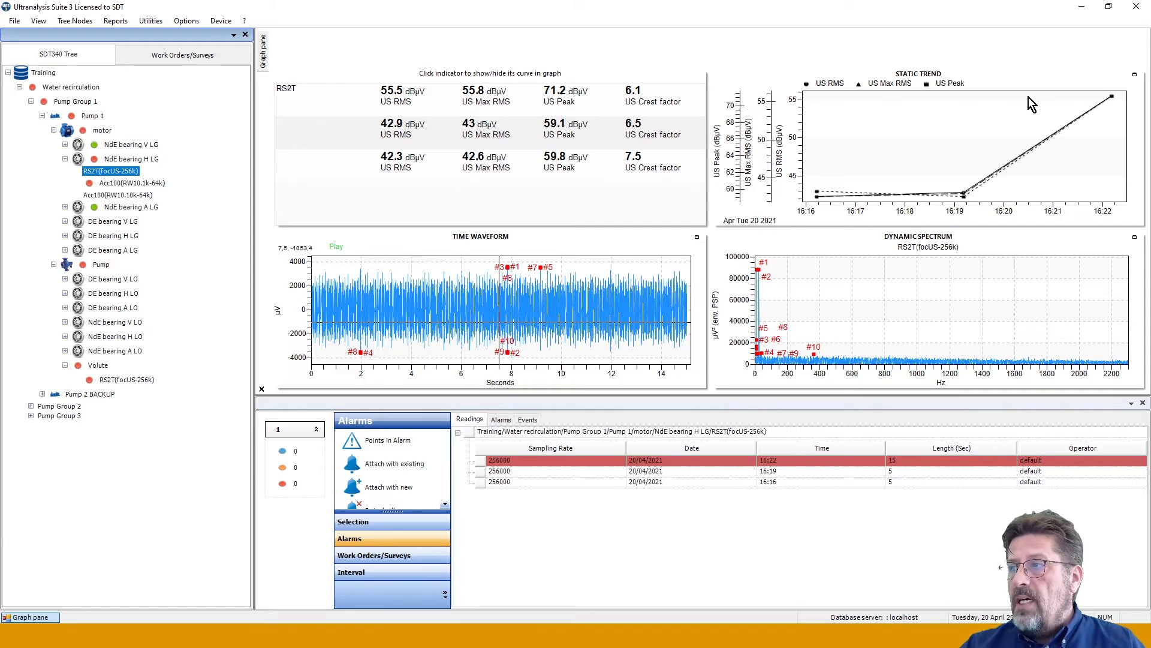
click(1134, 79)
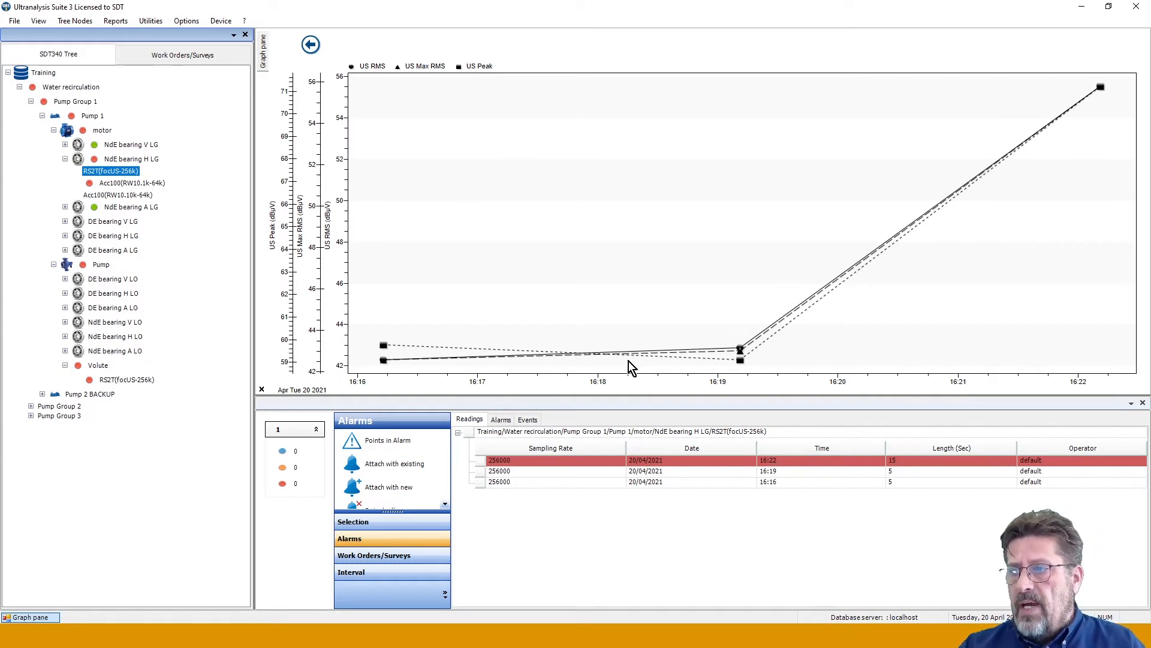
mouse_move(668, 463)
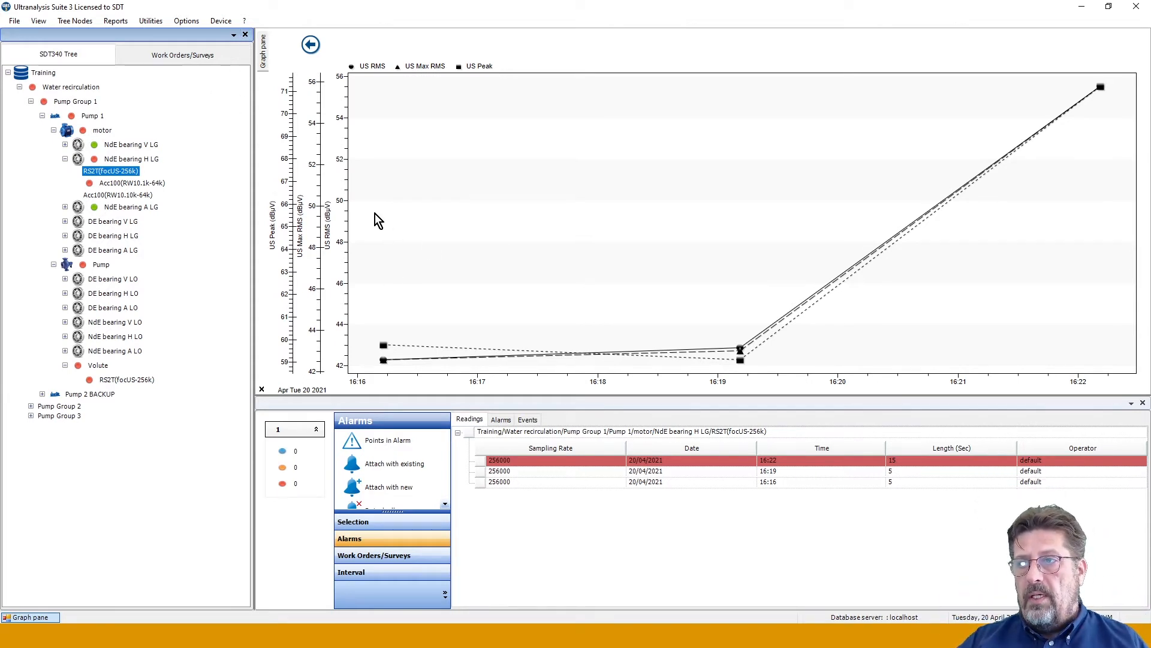
Include data labels on the enlarged static trend, toggling them off once and leaving them on.
right_click(426, 266)
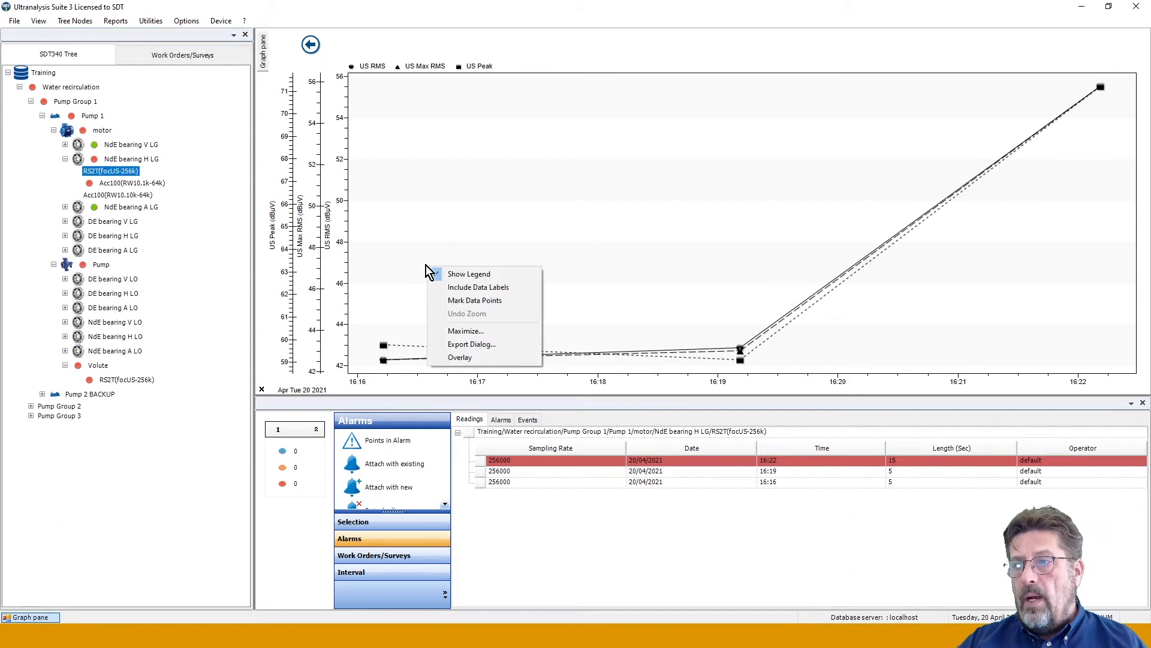
click(480, 288)
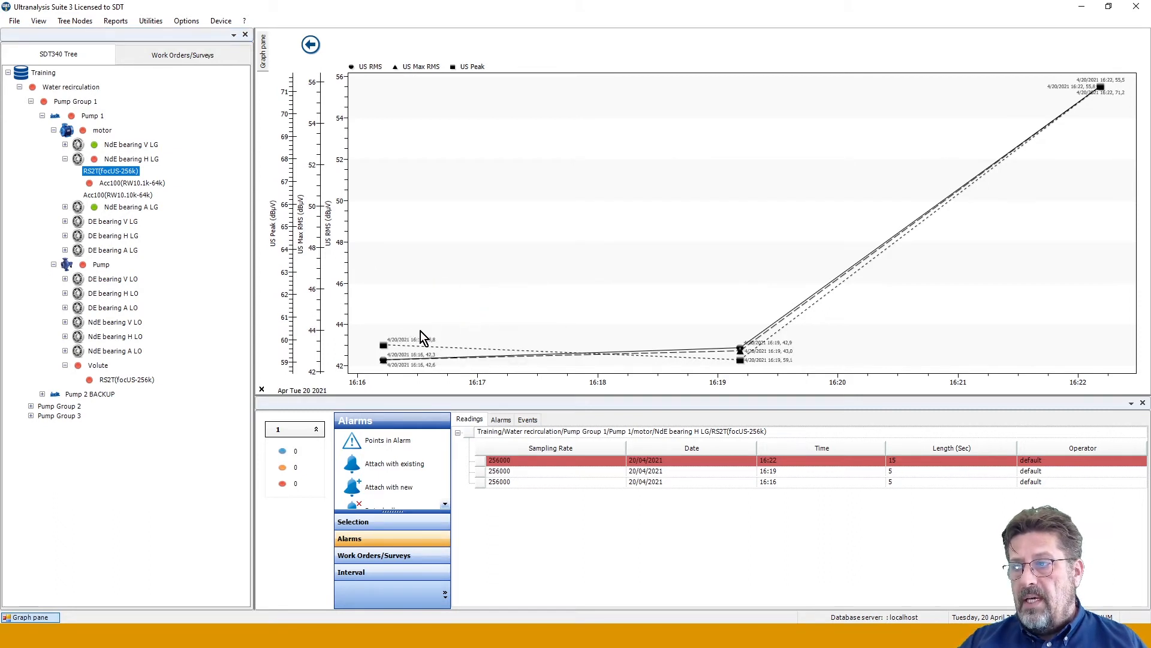
right_click(511, 284)
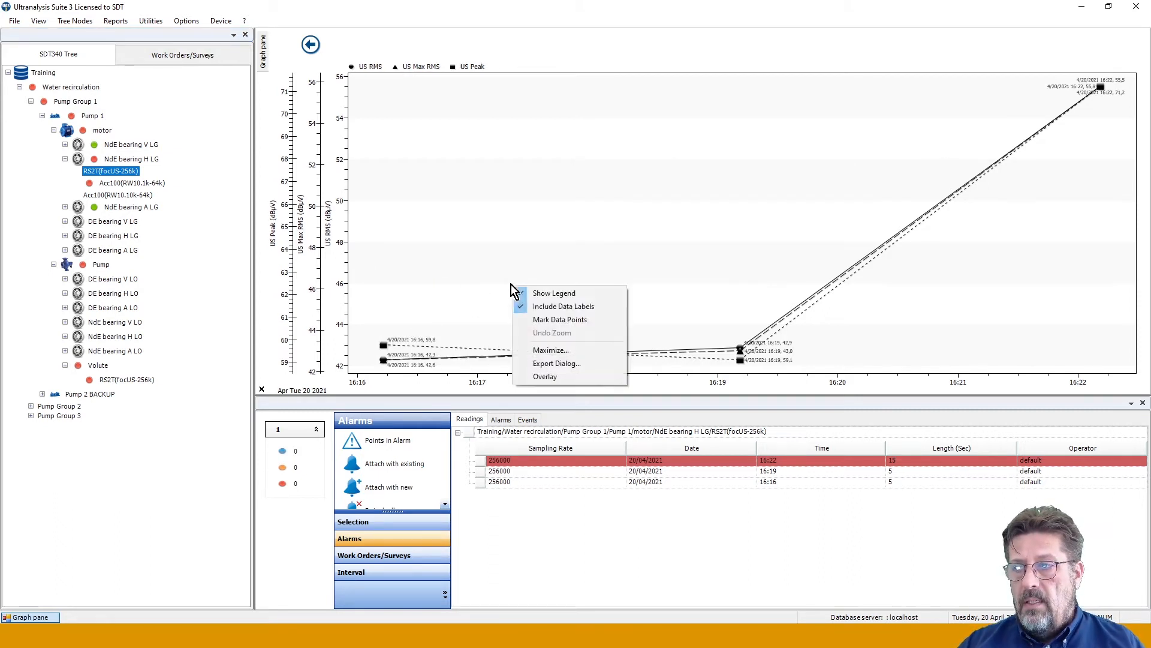
click(563, 307)
right_click(386, 222)
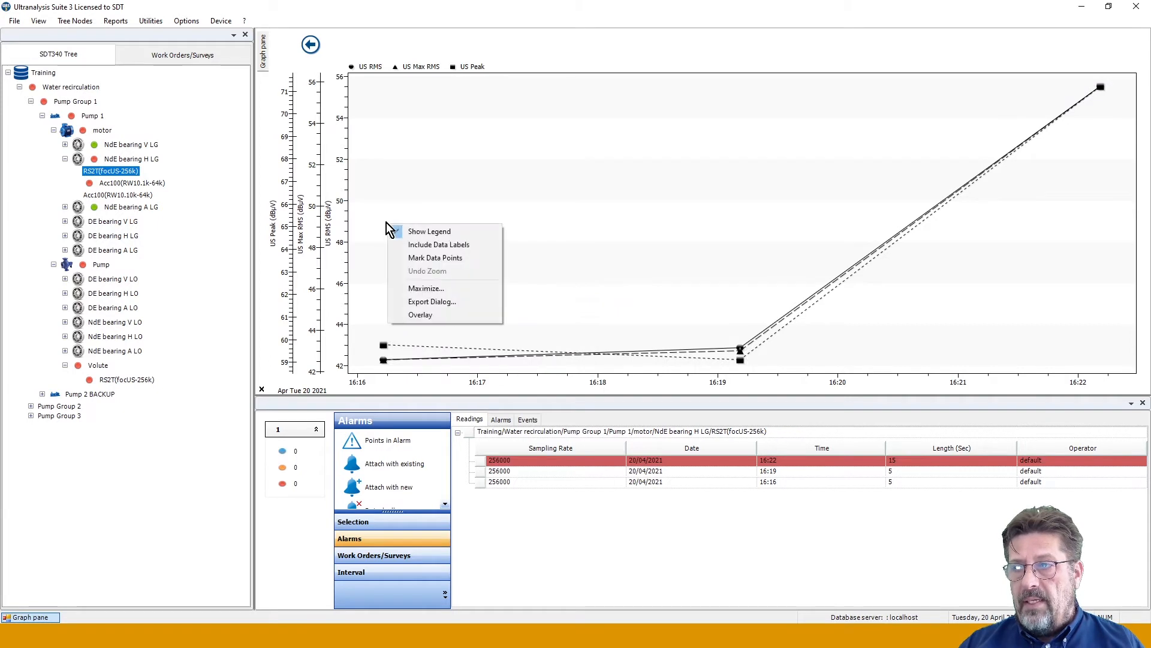
click(456, 244)
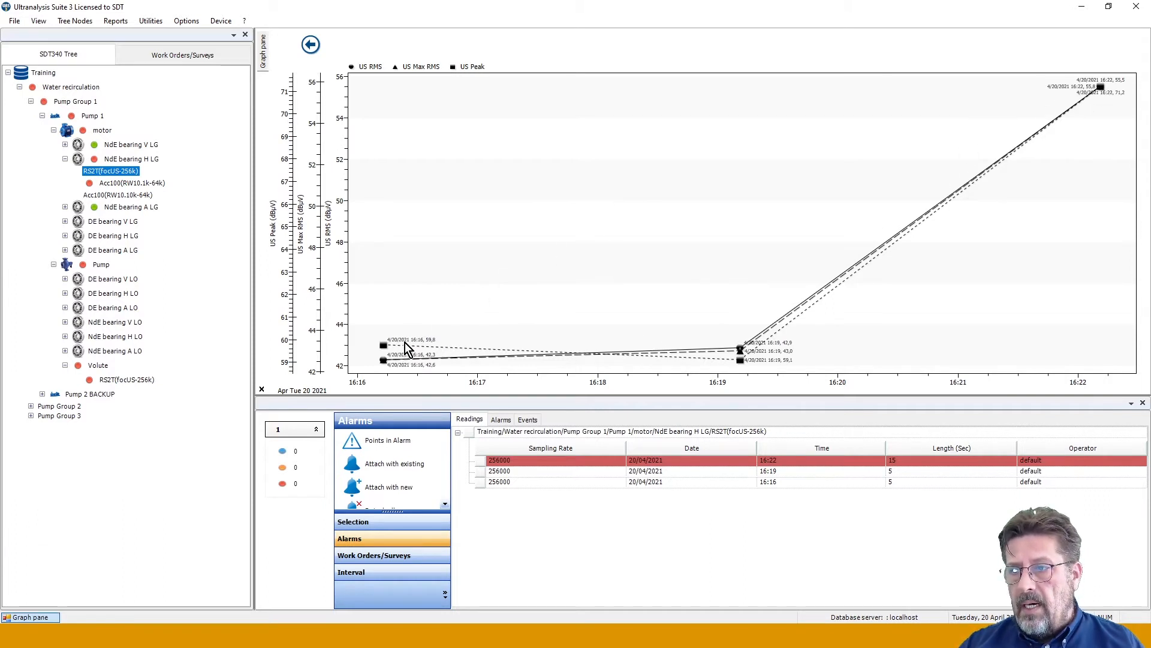
Turn on marking of the static trend's data points and turn it off again.
right_click(440, 213)
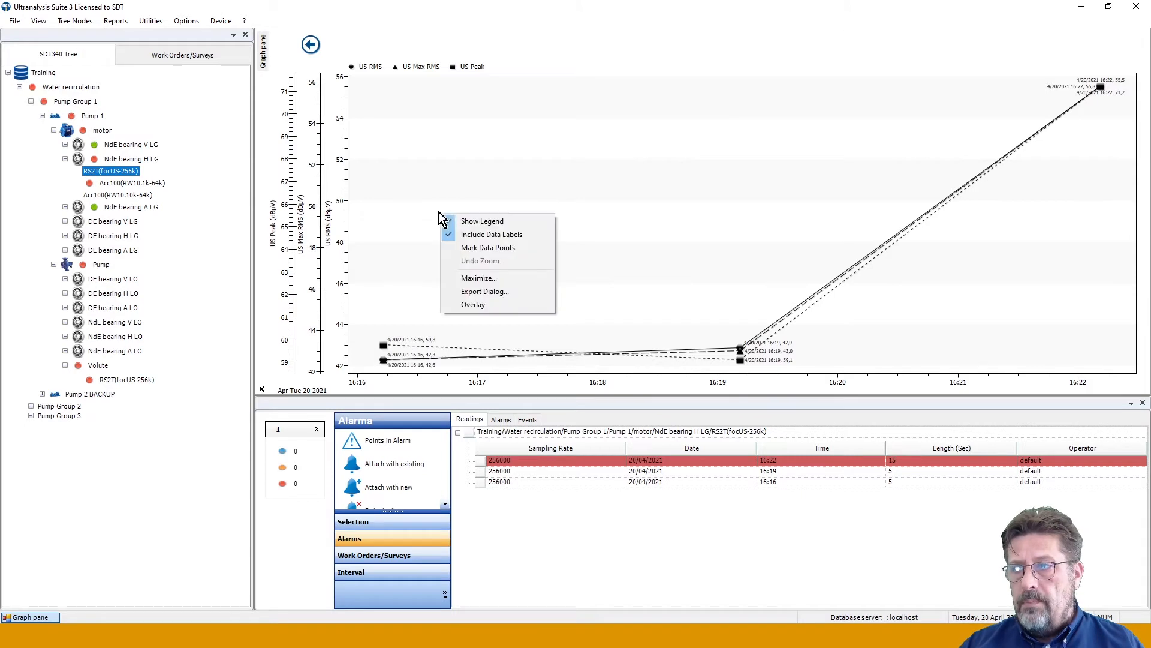
click(495, 248)
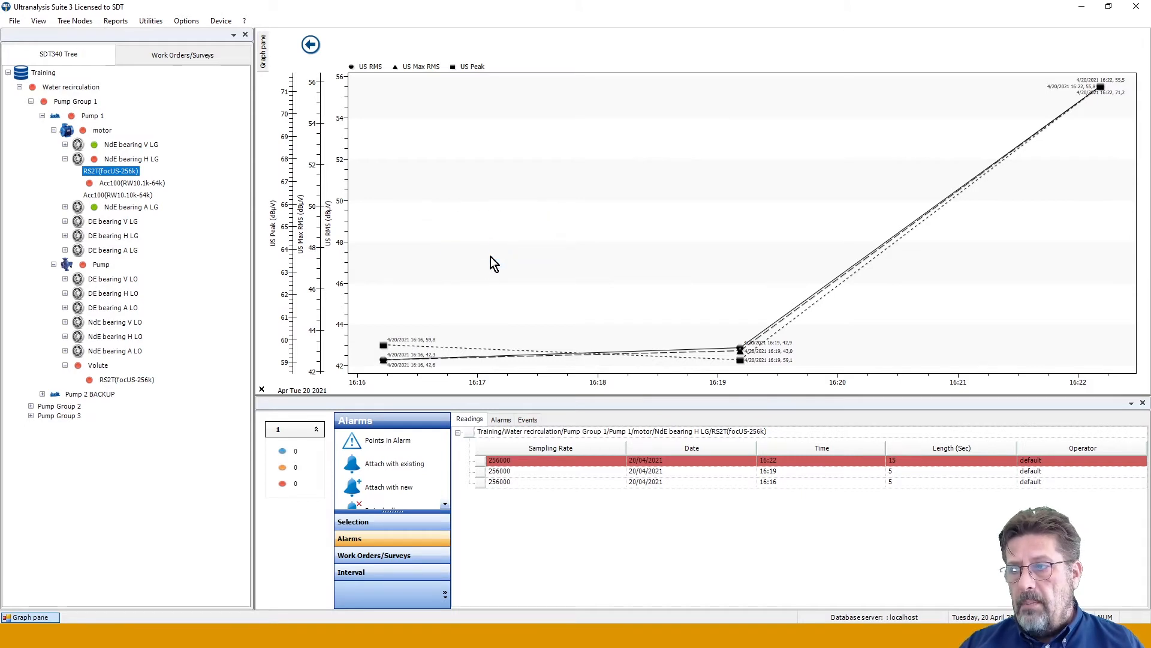
right_click(444, 191)
click(484, 219)
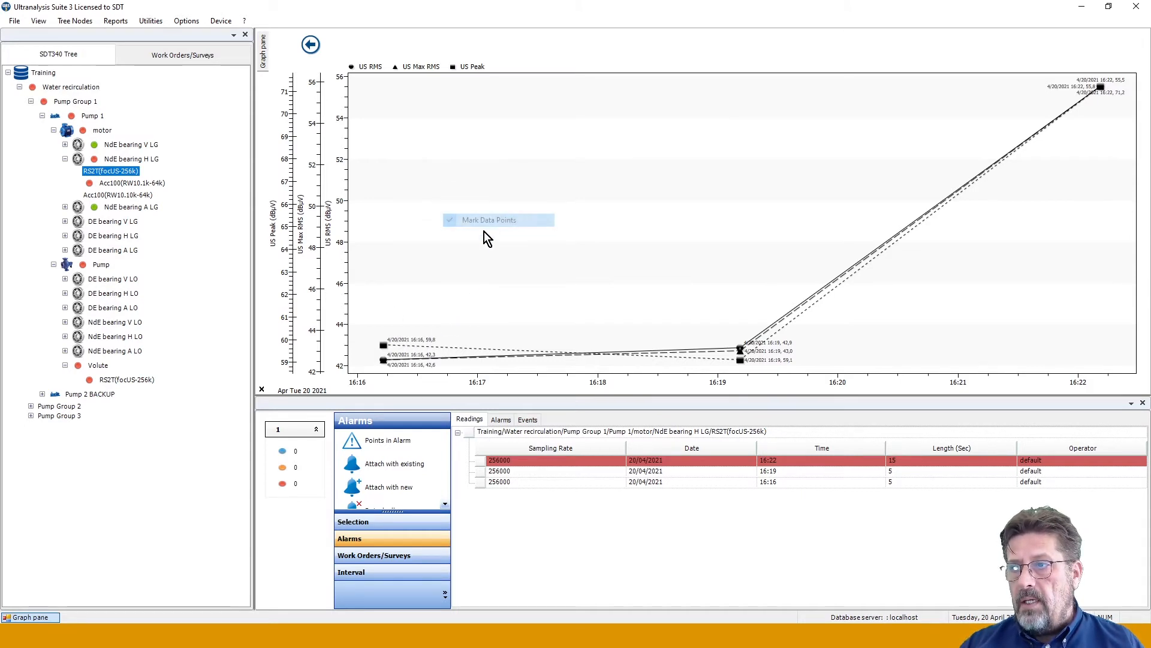
View the static trend maximized in its own window, then leave the maximized view.
right_click(459, 255)
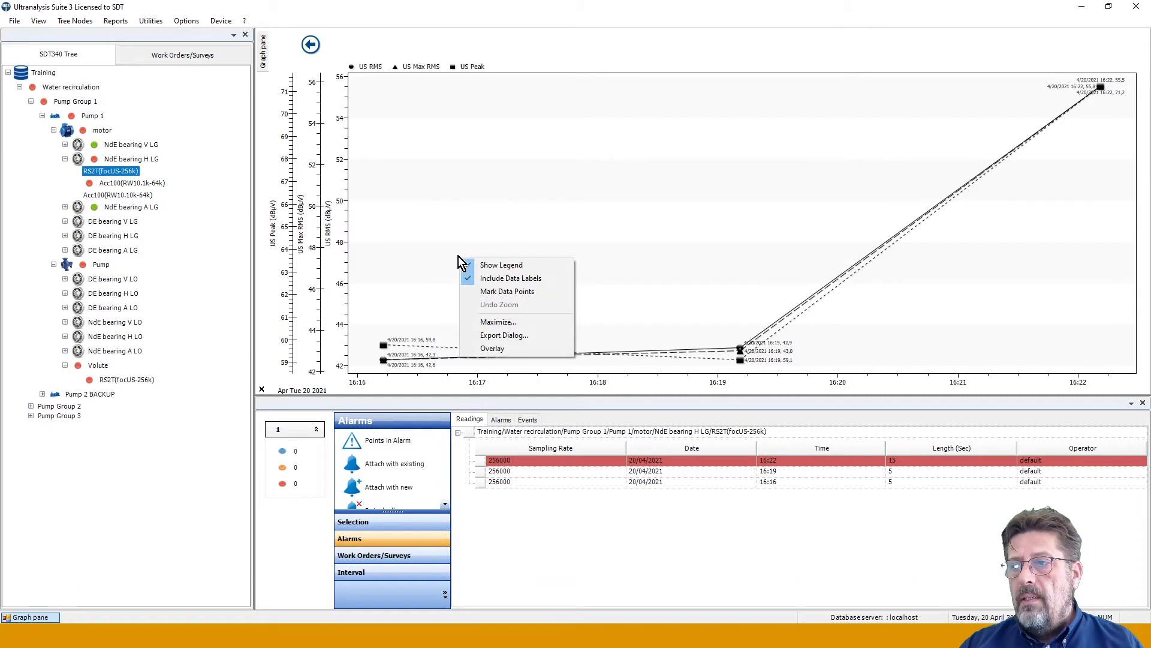
click(500, 321)
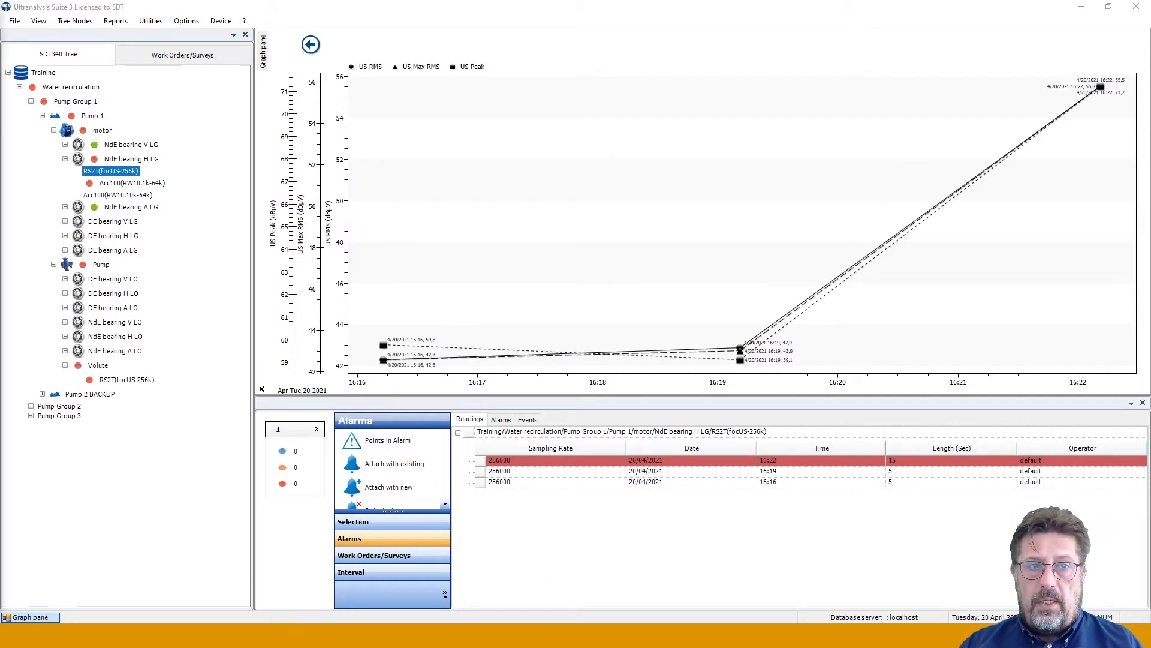
key(Escape)
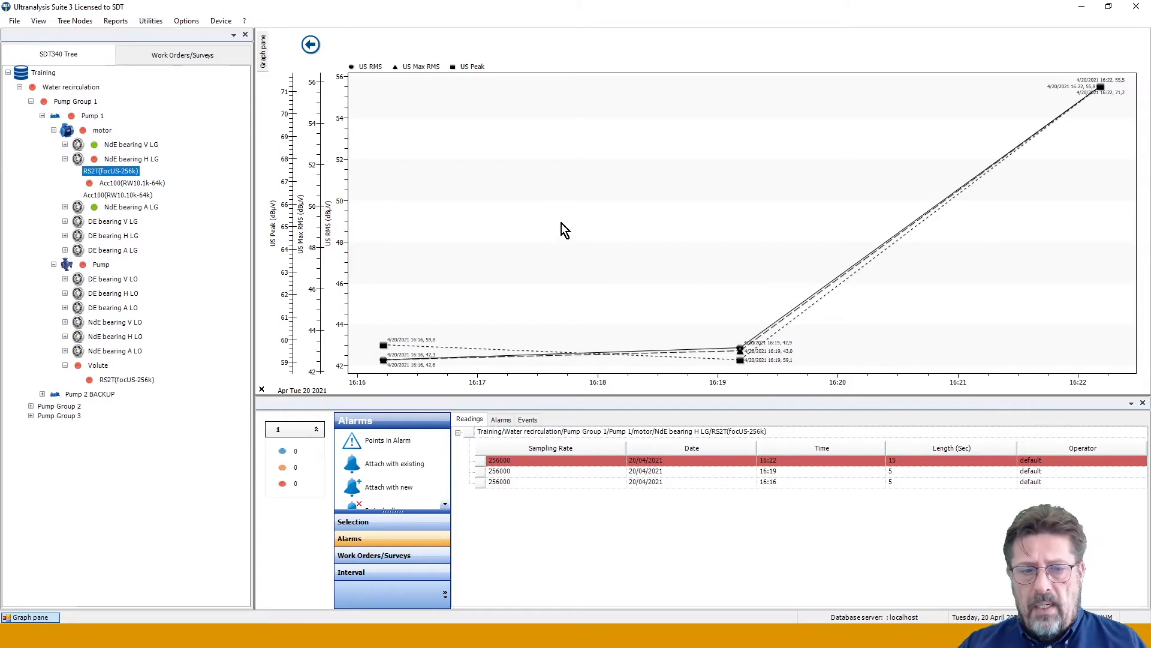
Return from the enlarged static trend to the overview of all graphs and close the default options dialog.
right_click(515, 260)
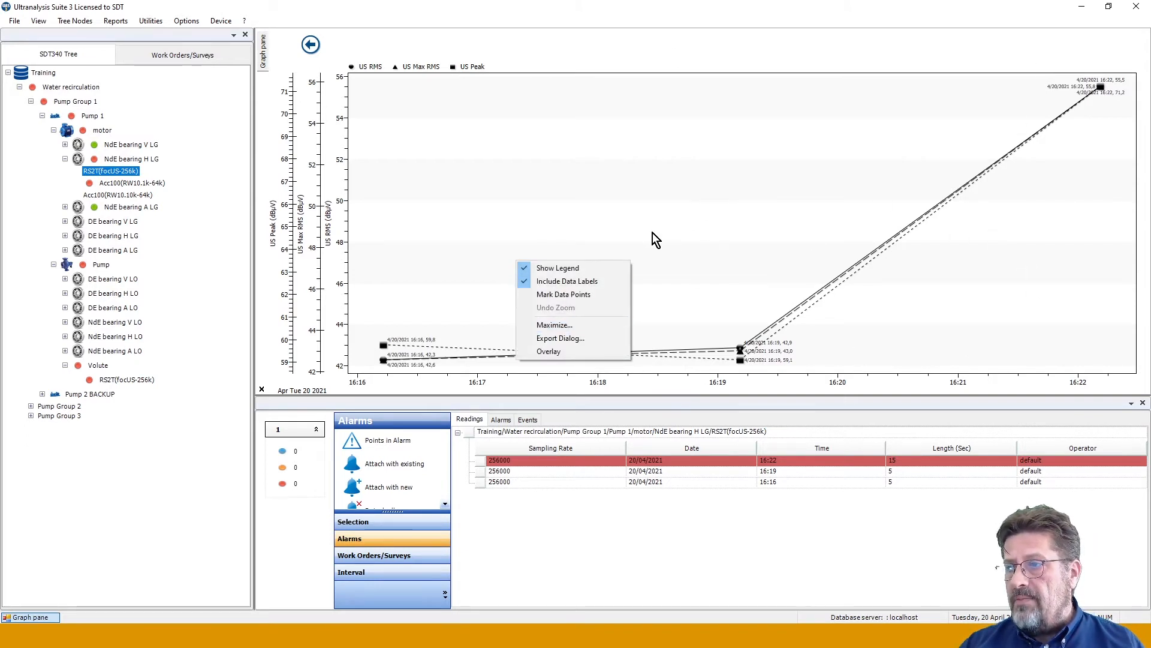
click(471, 172)
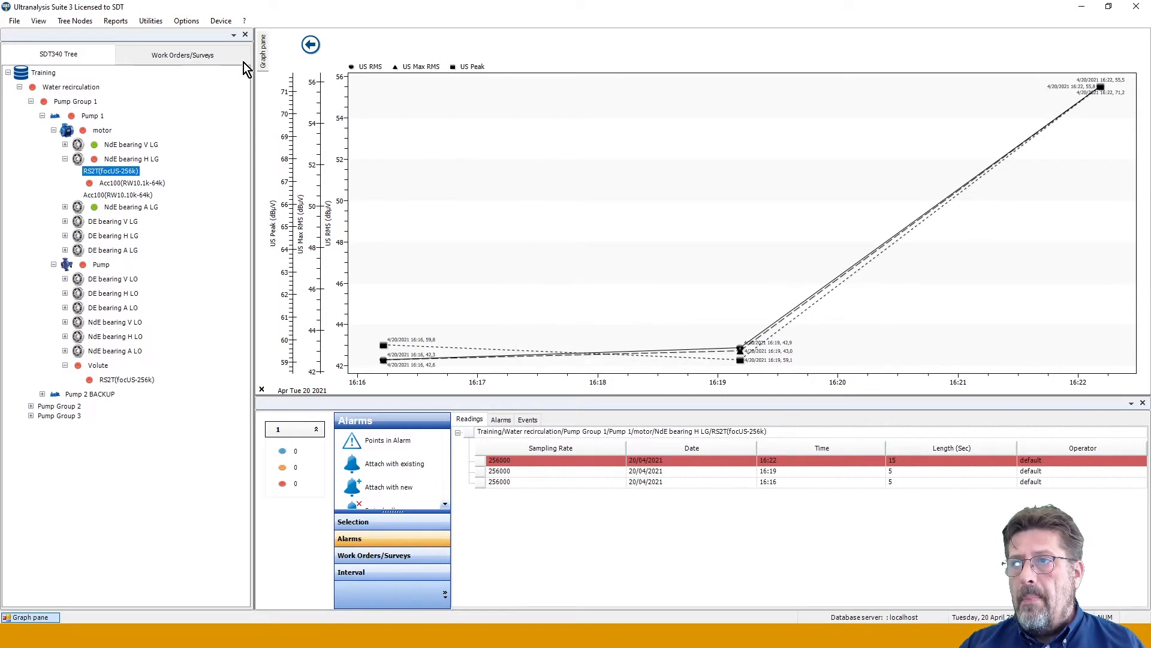
click(310, 45)
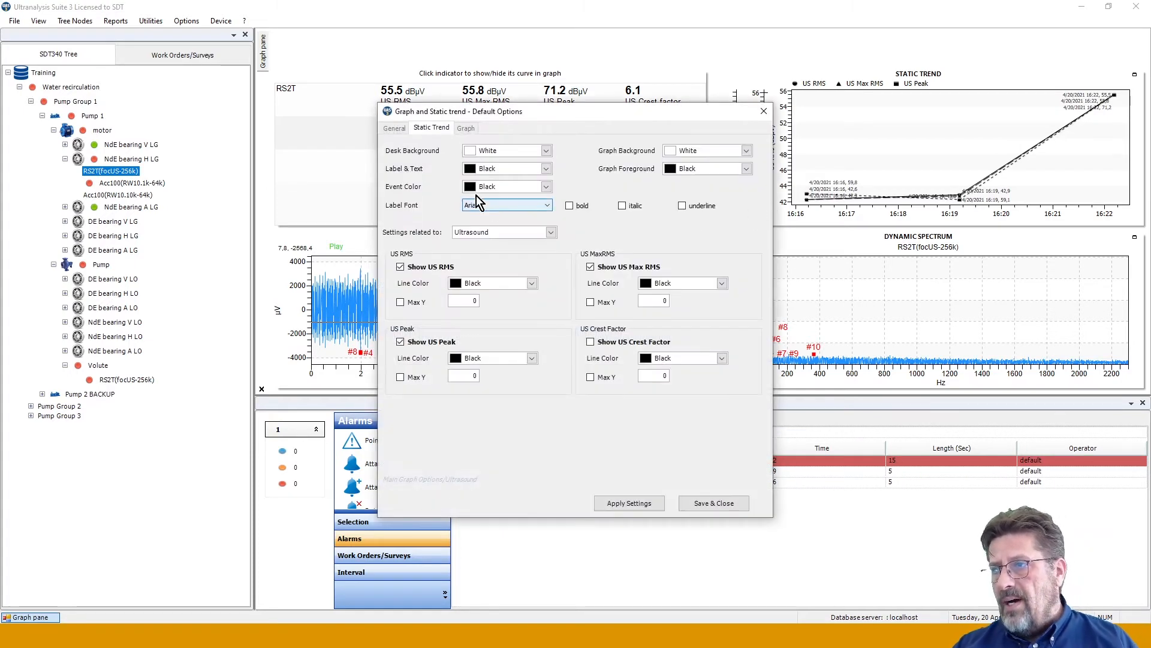
click(764, 110)
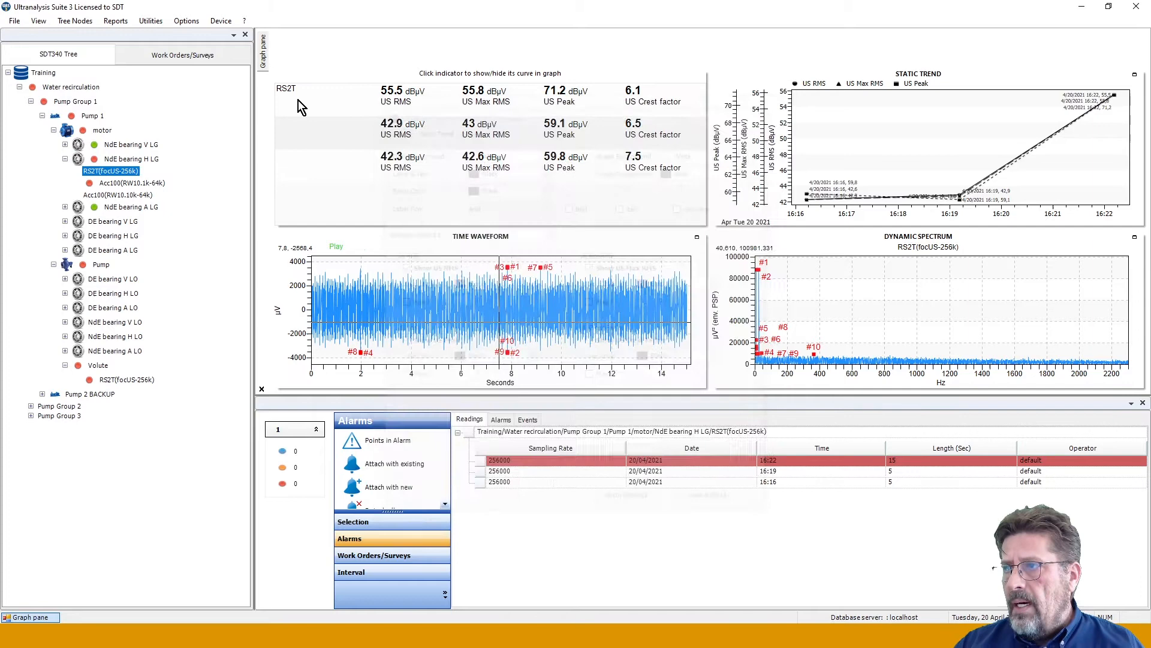
In the default static trend options for Ultrasound, set the US RMS line color to Firebrick.
click(186, 21)
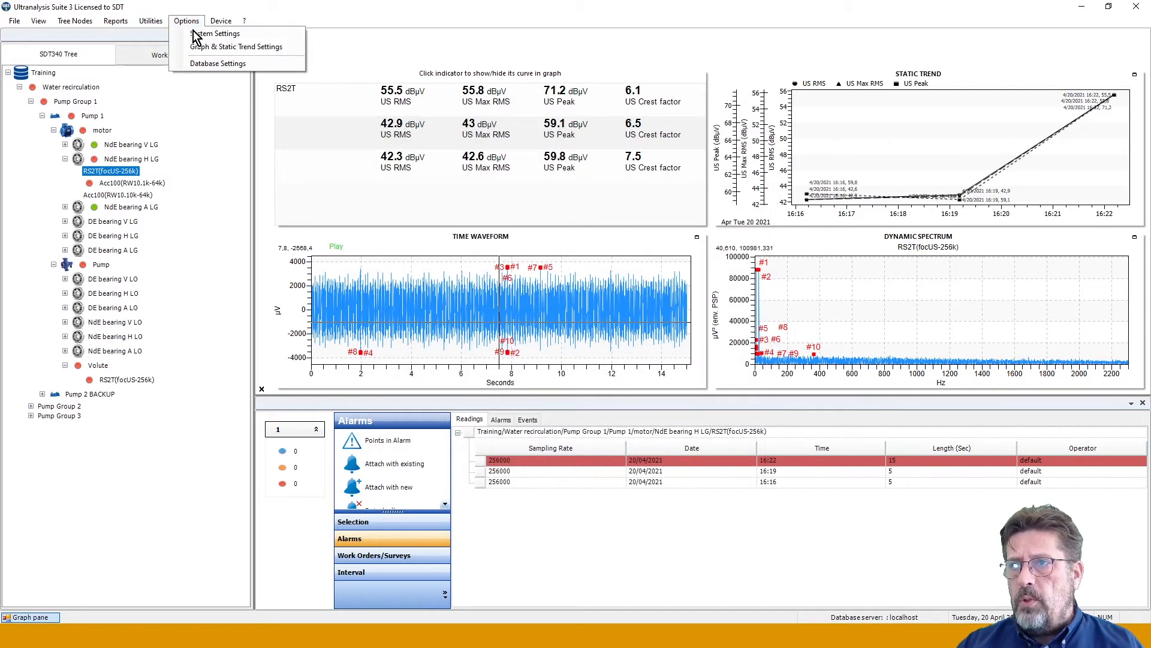
click(235, 45)
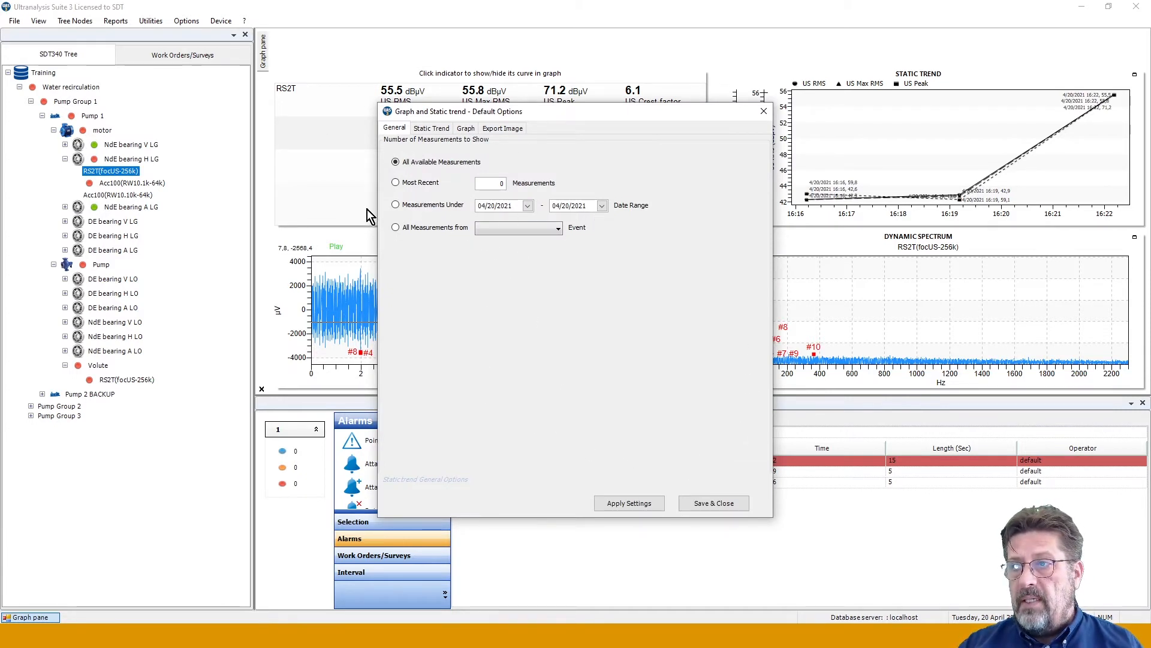
click(424, 129)
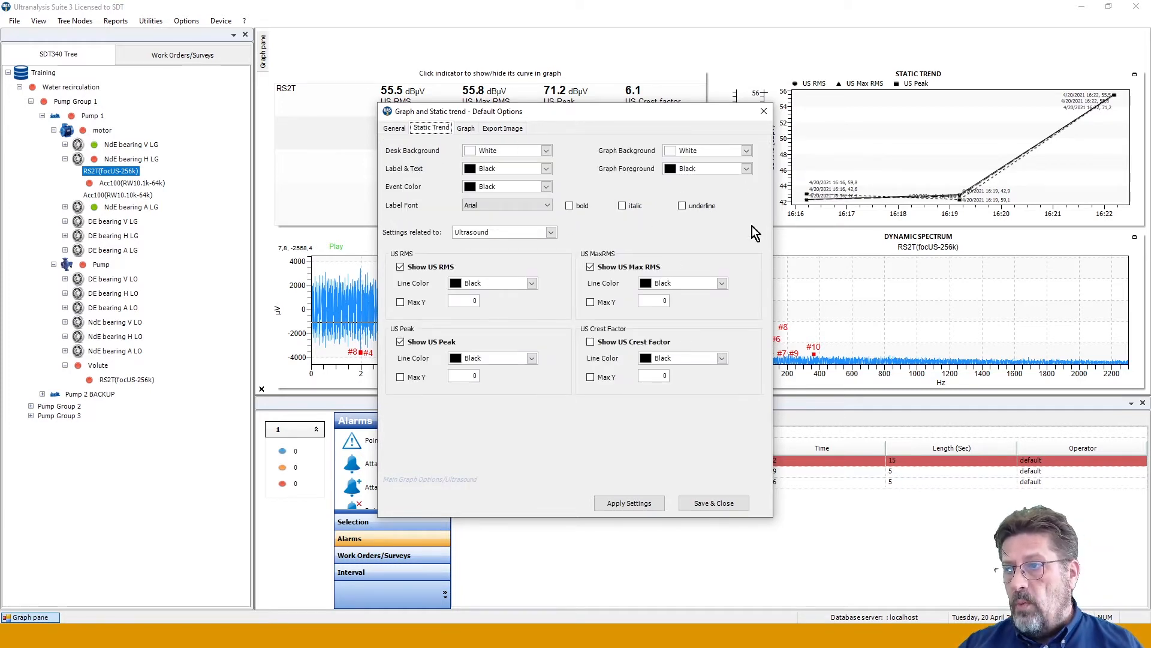
click(531, 285)
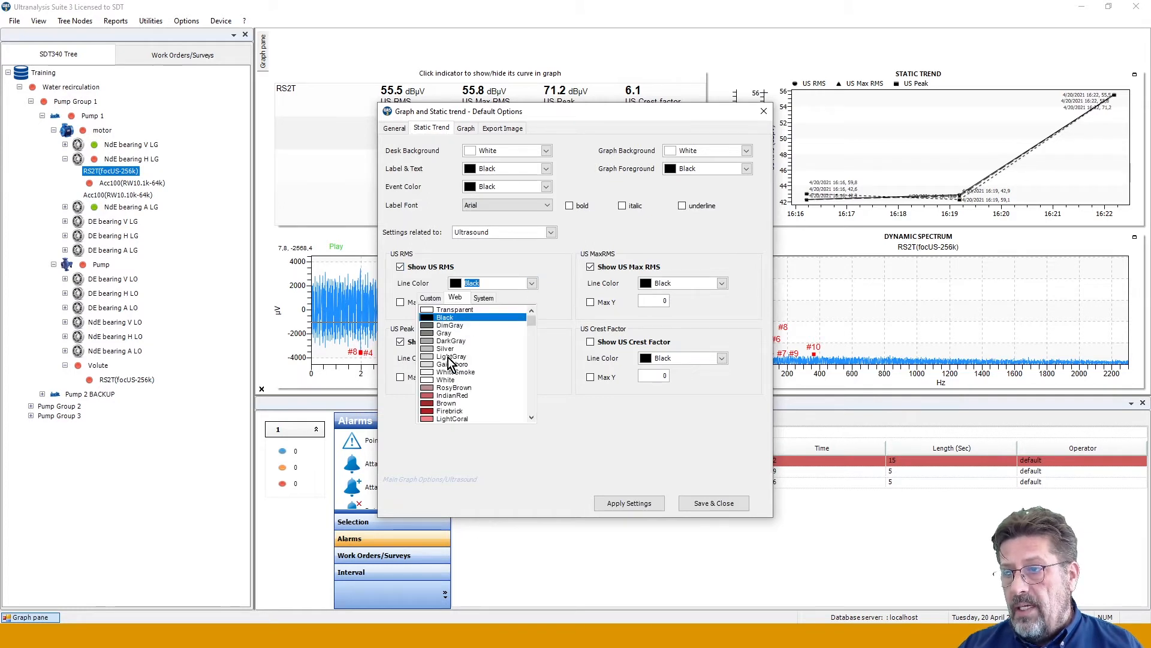
click(451, 412)
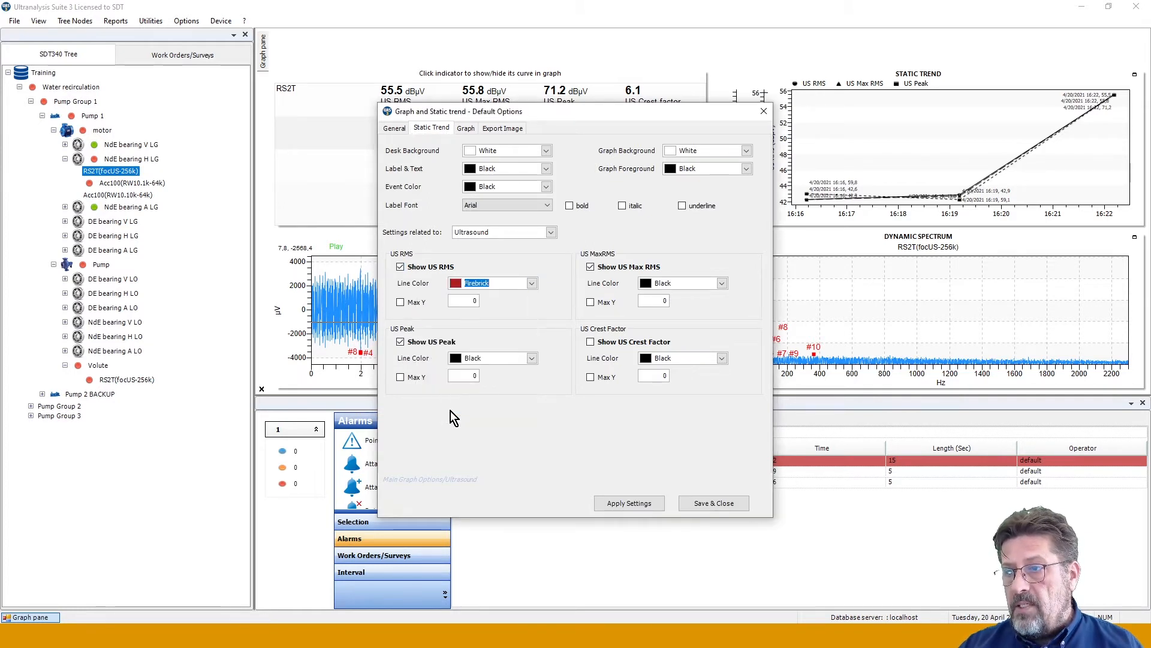
Set the US Peak line color to DarkCyan and the US Max RMS line color to Gray.
click(532, 359)
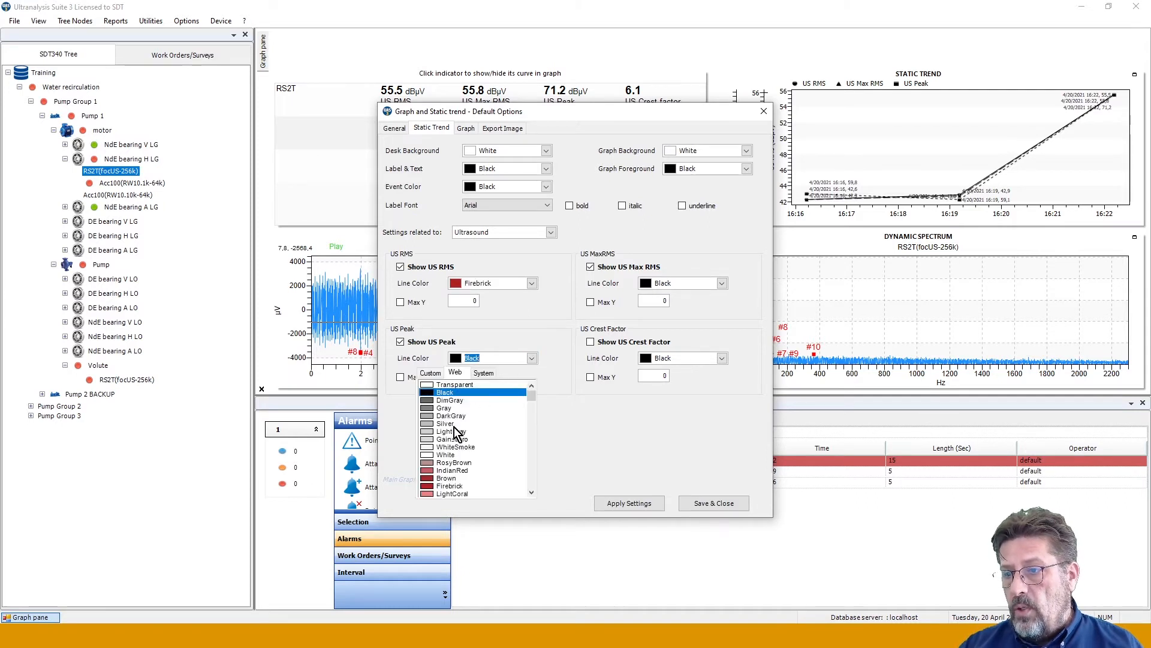
scroll(460, 447, down, 4)
scroll(459, 441, down, 20)
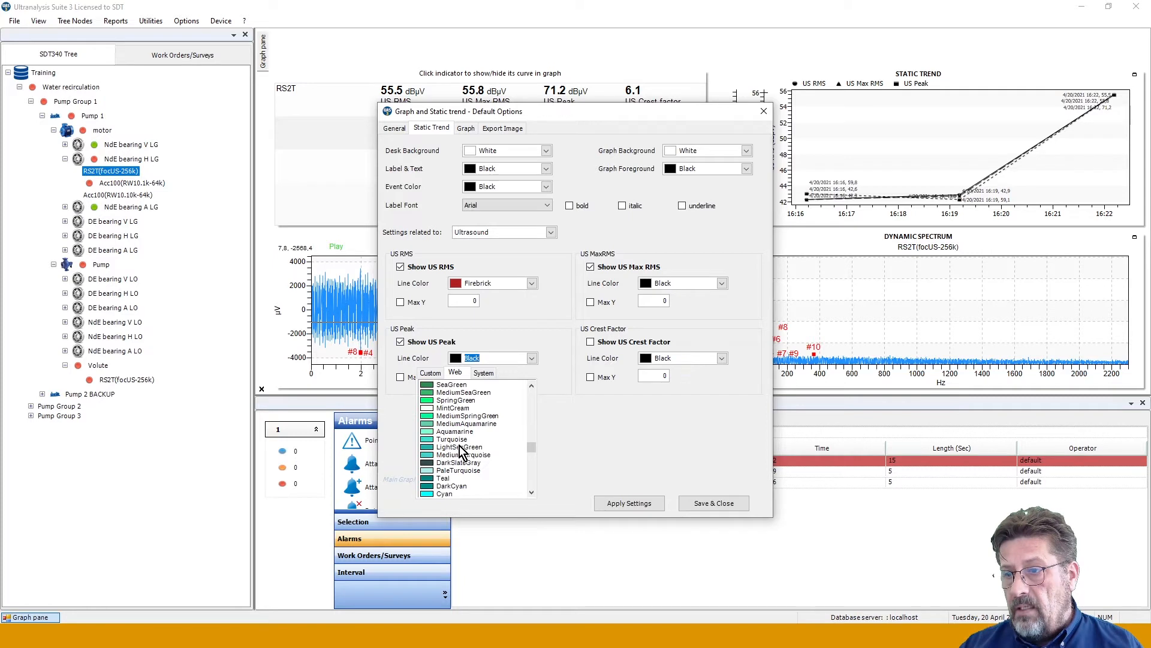
click(448, 485)
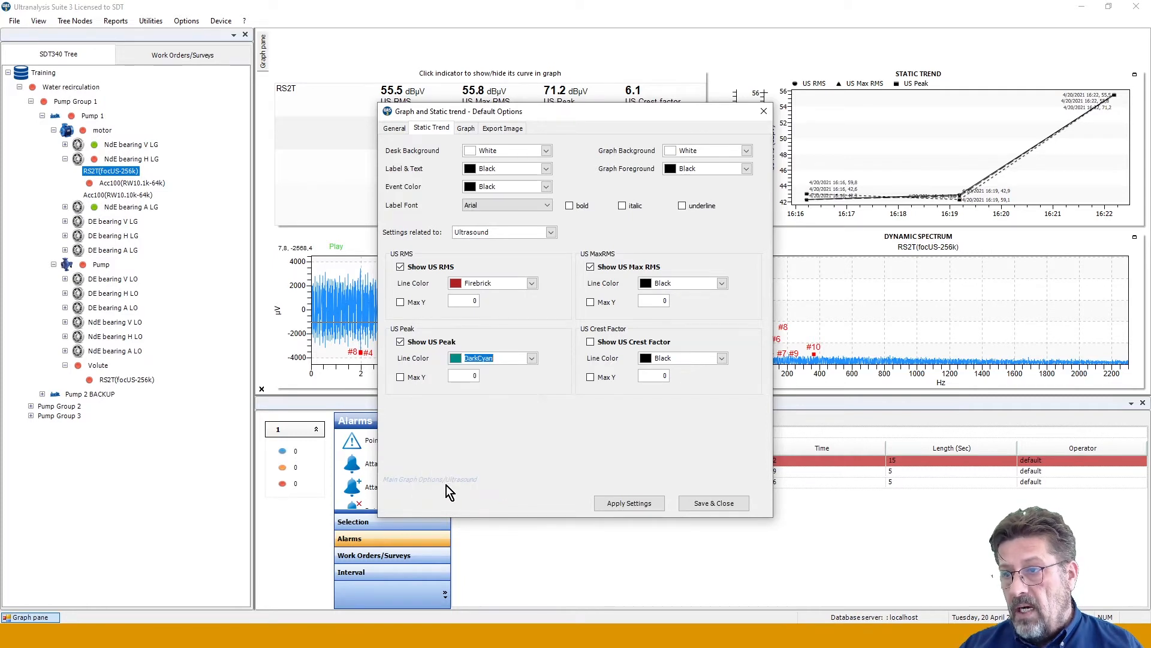
click(723, 283)
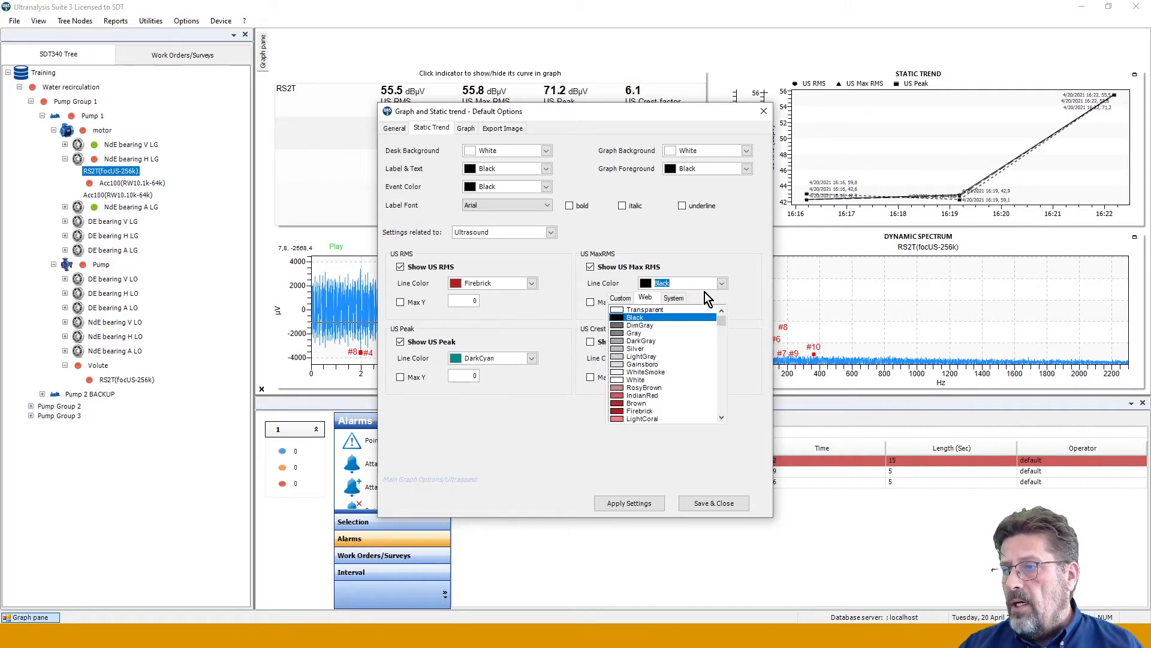
click(631, 341)
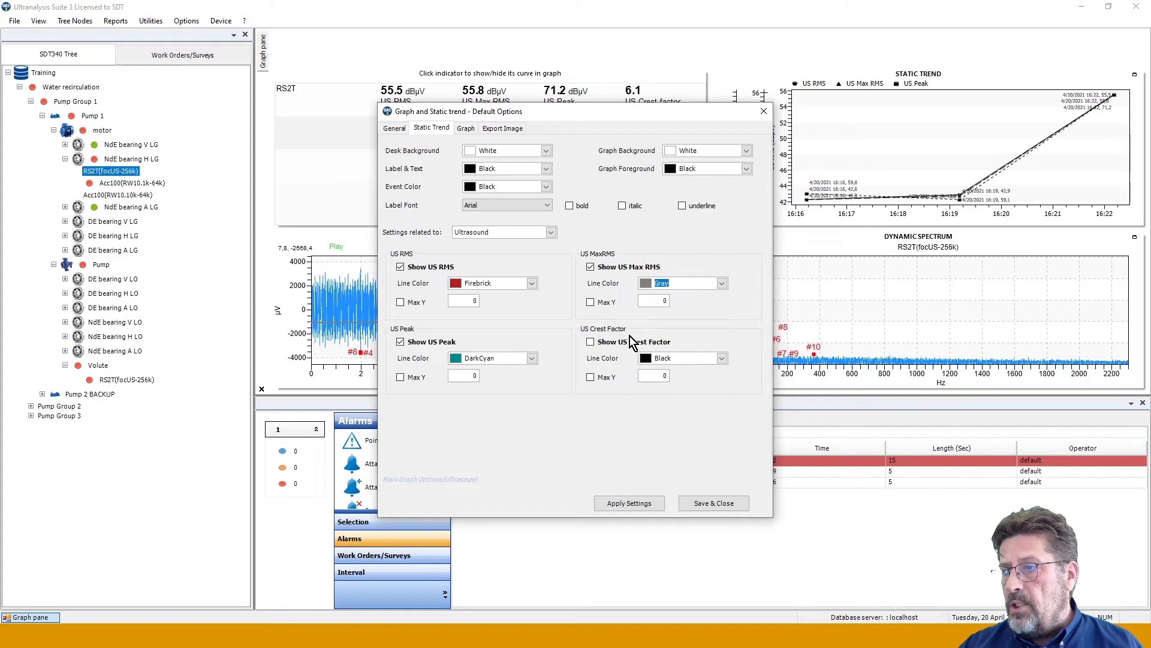
Set the US Crest Factor line color to MediumBlue and enable showing its curve in the static trend.
click(722, 358)
scroll(645, 442, down, 5)
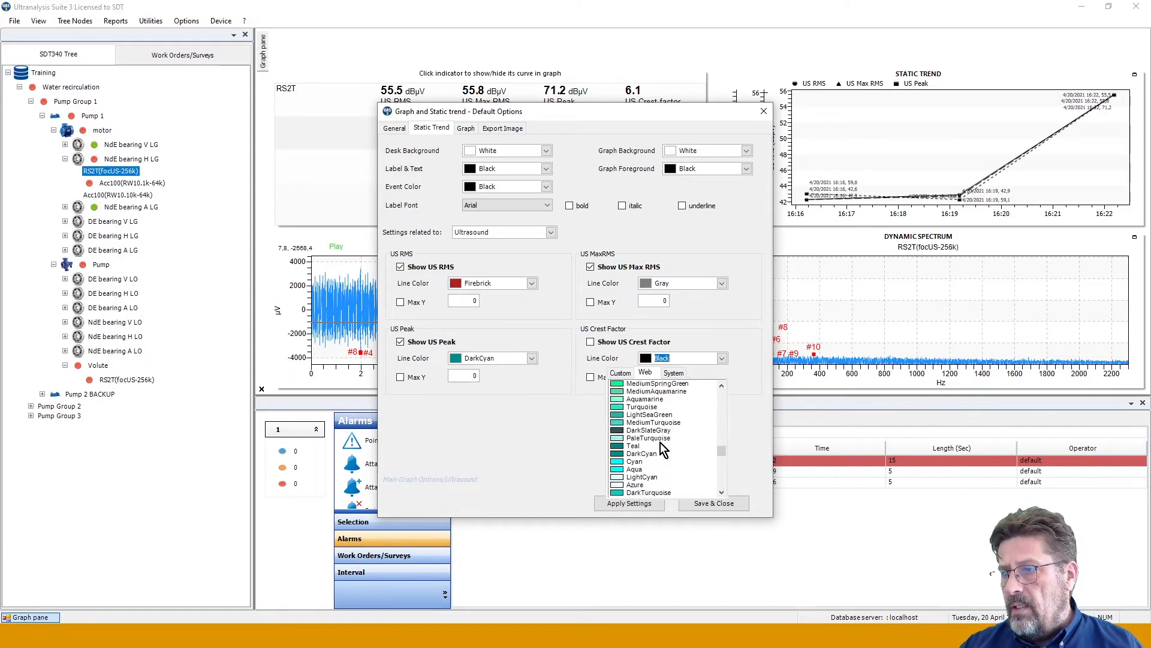
scroll(660, 443, down, 3)
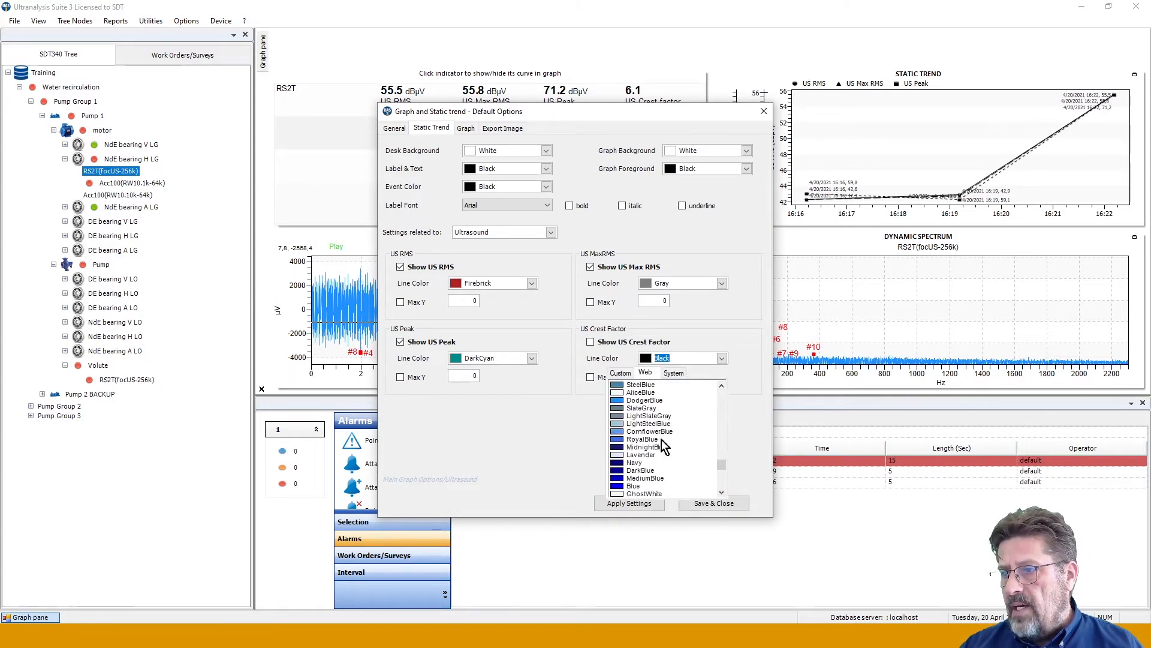
click(644, 479)
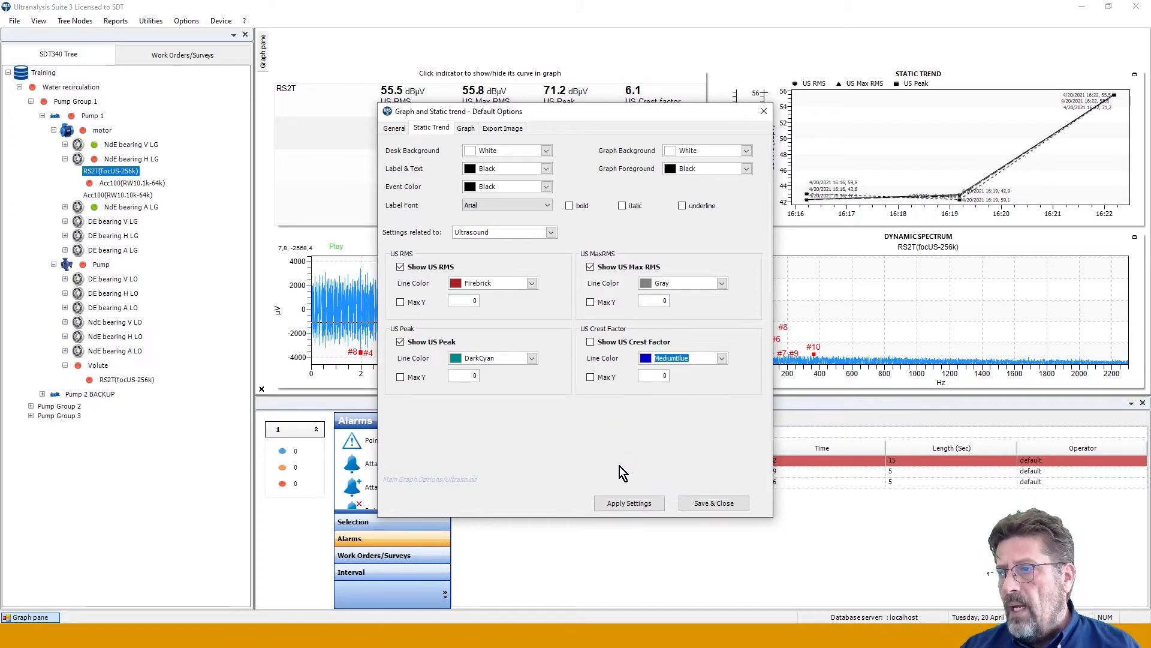
click(591, 342)
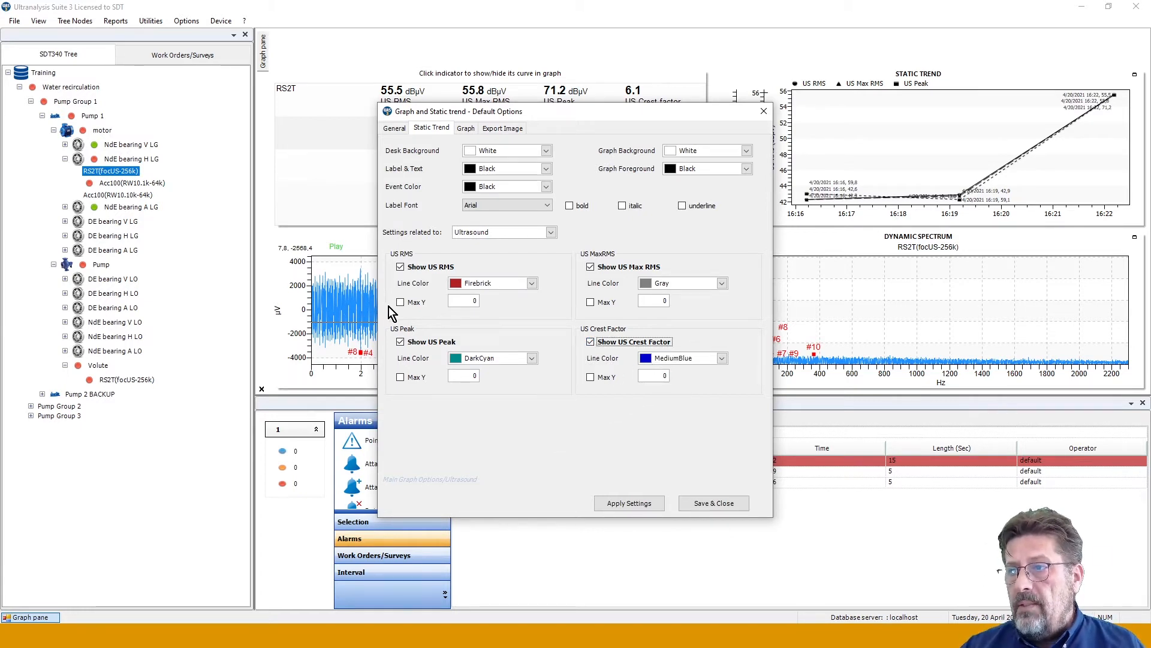
Set the static trend's desk background to Maroon and its label and text color to White.
click(546, 152)
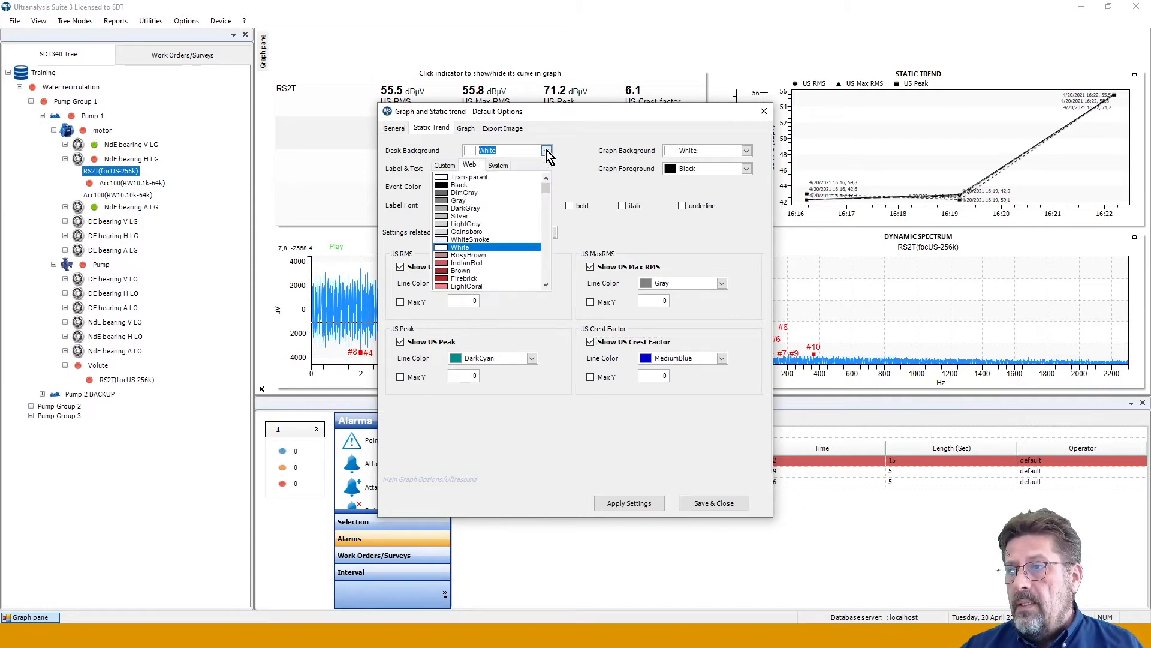
scroll(497, 225, down, 3)
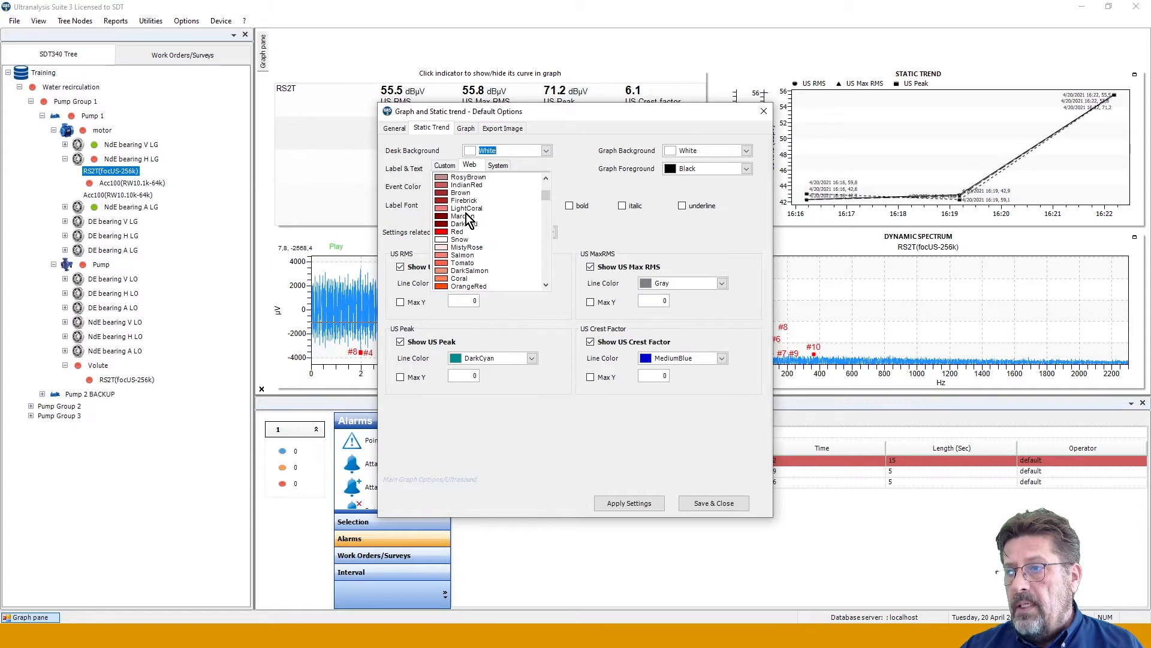
click(471, 215)
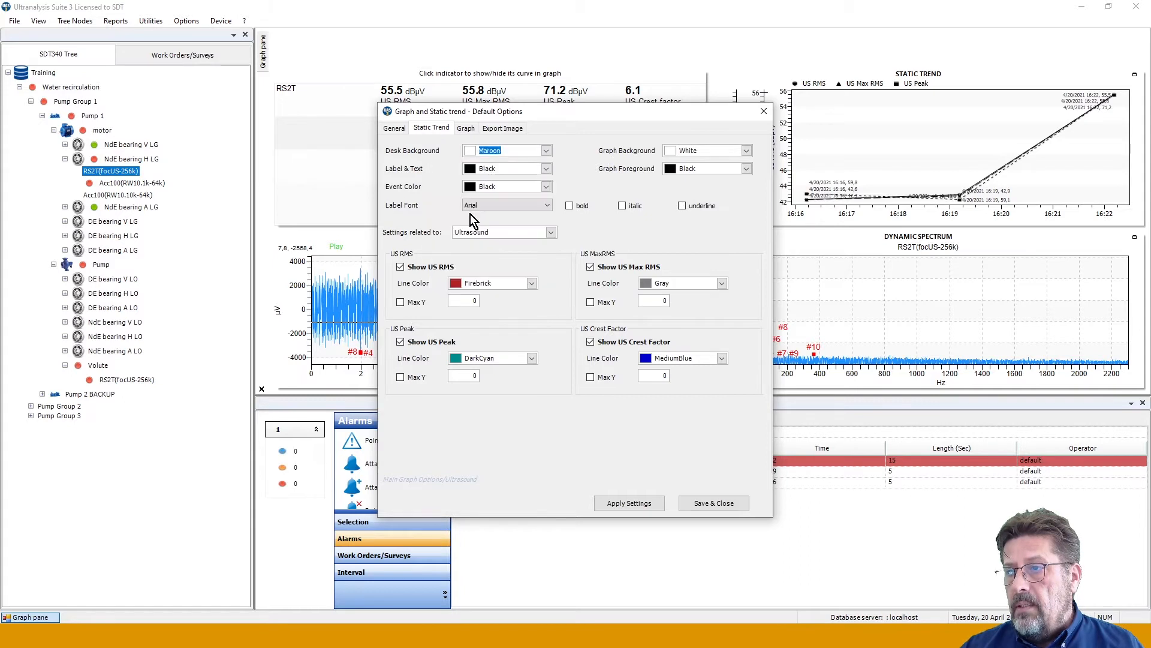
click(546, 170)
click(461, 265)
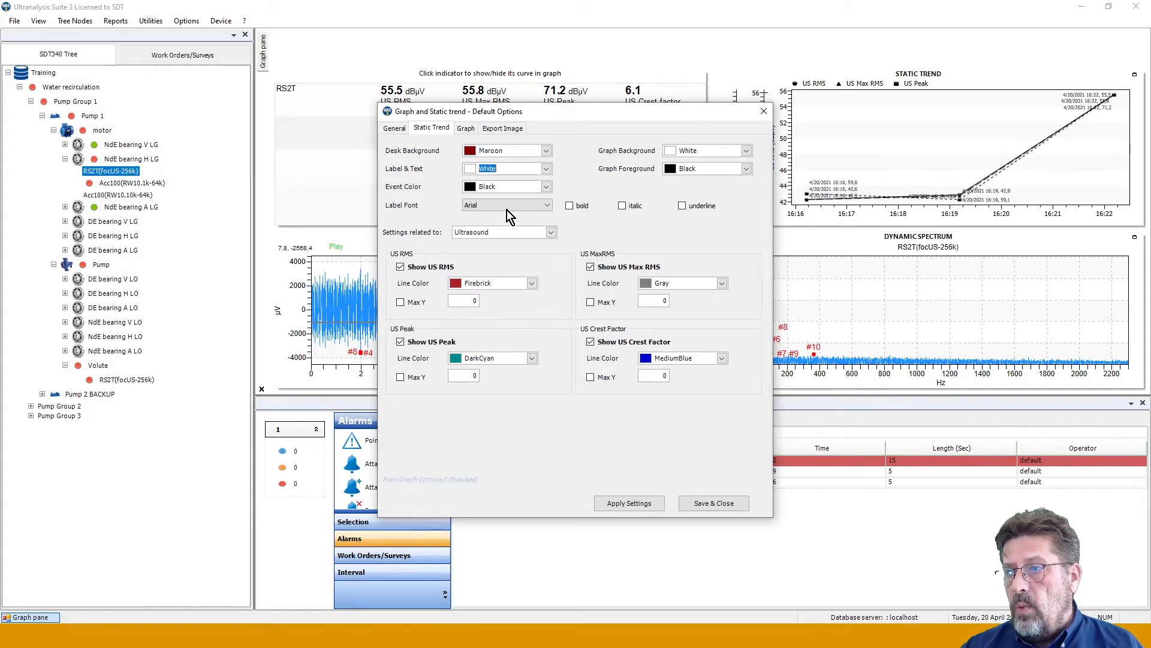
Set the static trend's event color to ForestGreen and make the label font bold.
click(546, 186)
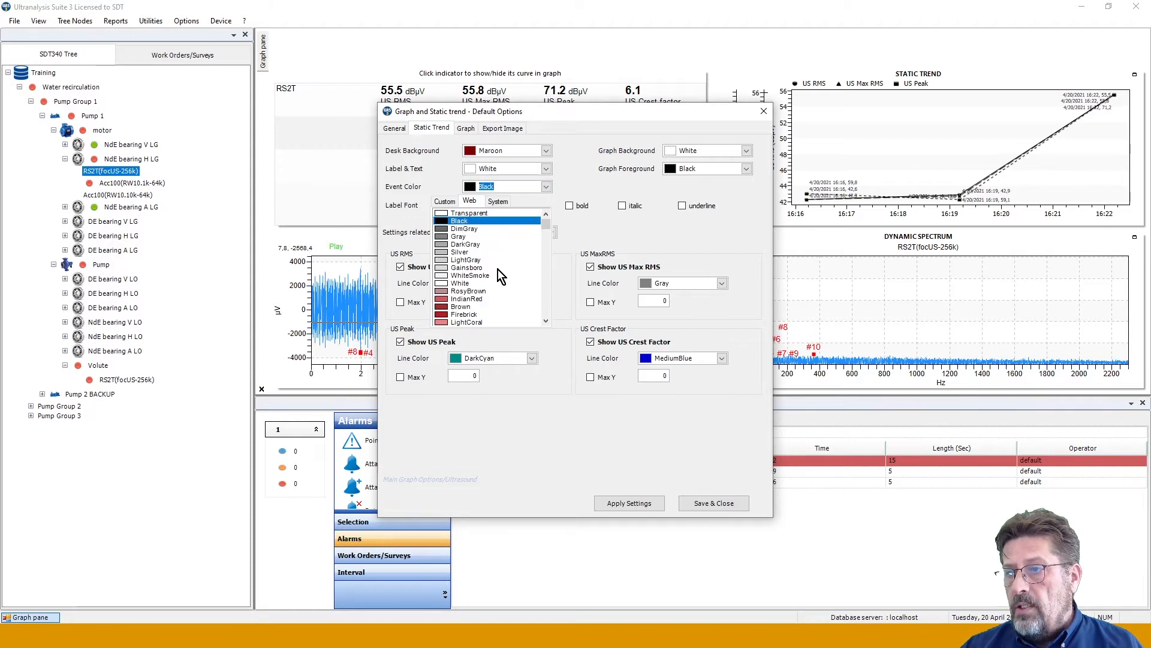
scroll(497, 276, down, 5)
scroll(478, 313, down, 12)
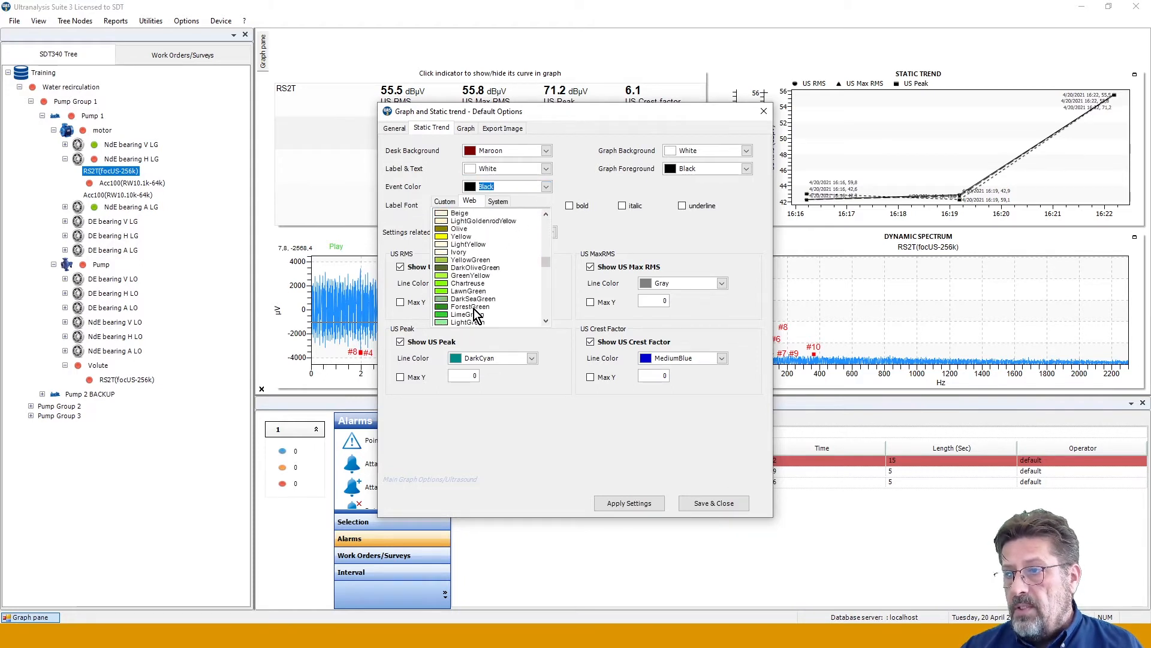
click(473, 307)
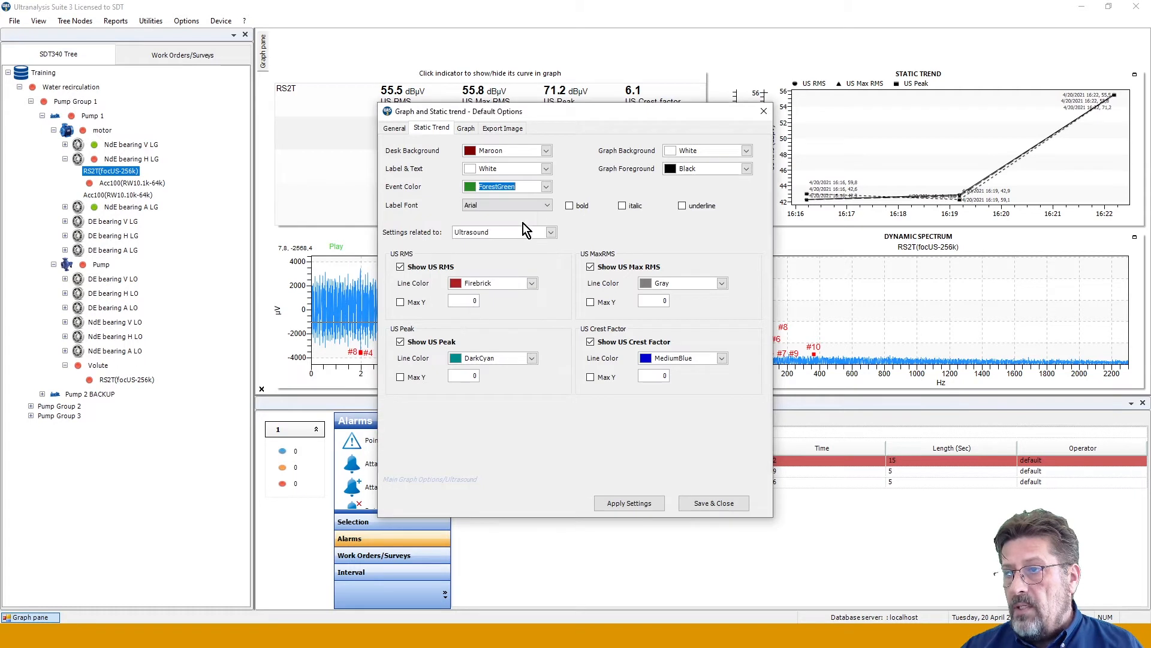
click(569, 206)
Set the static trend's graph background color to SeaShell.
click(746, 151)
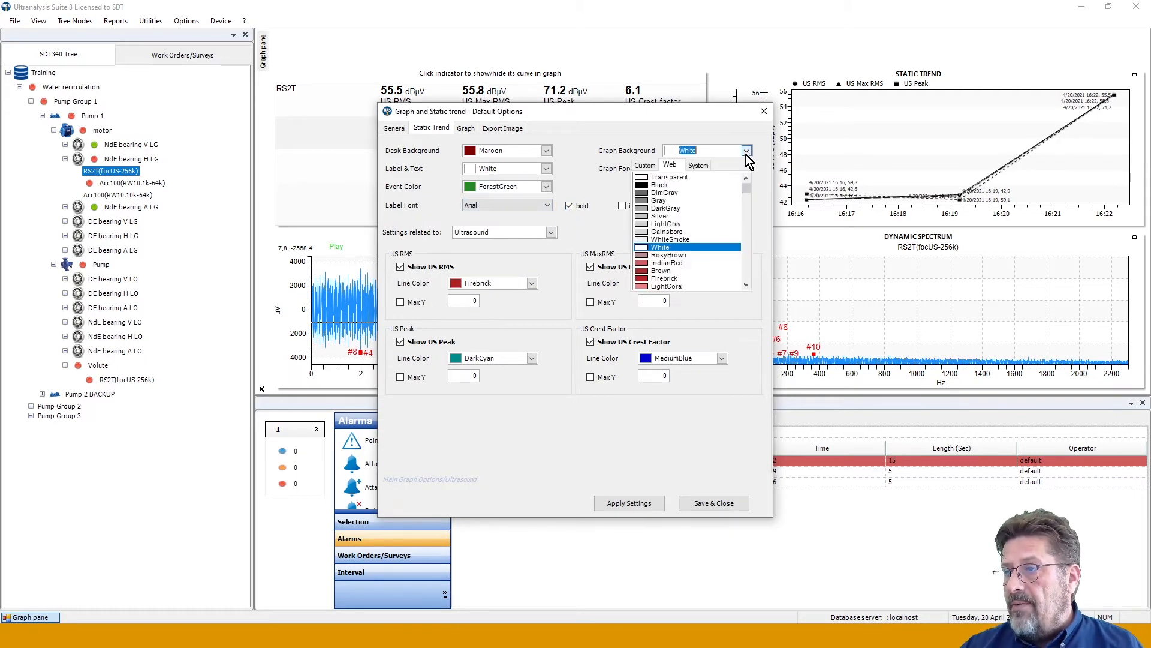
scroll(693, 237, down, 4)
scroll(691, 240, up, 2)
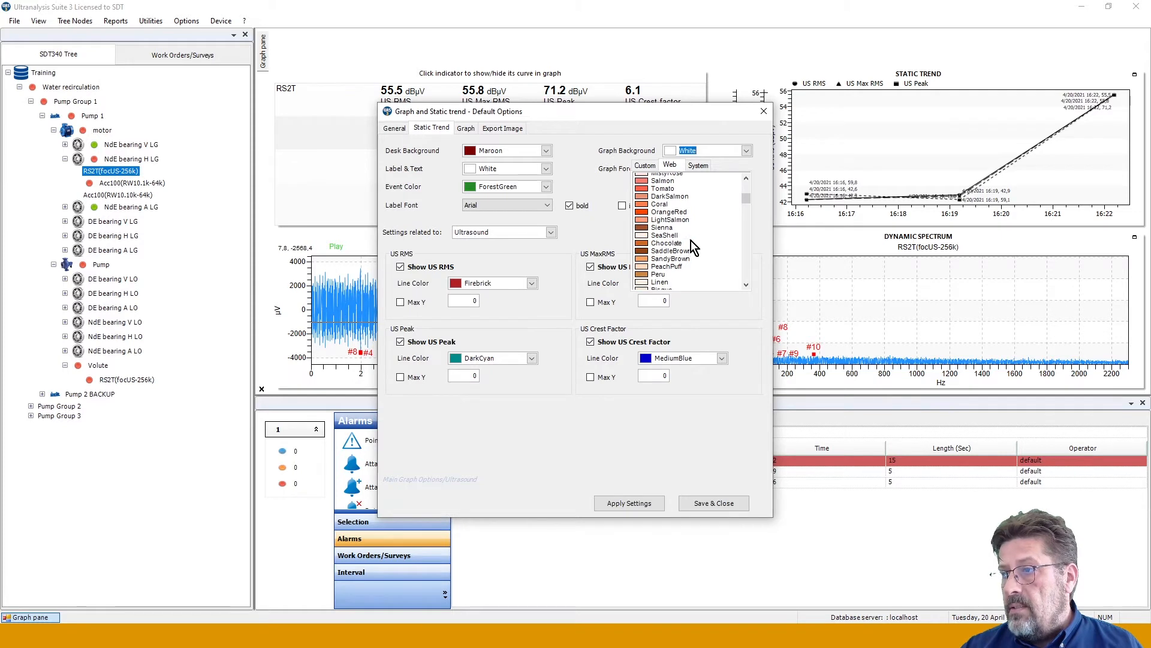
click(669, 271)
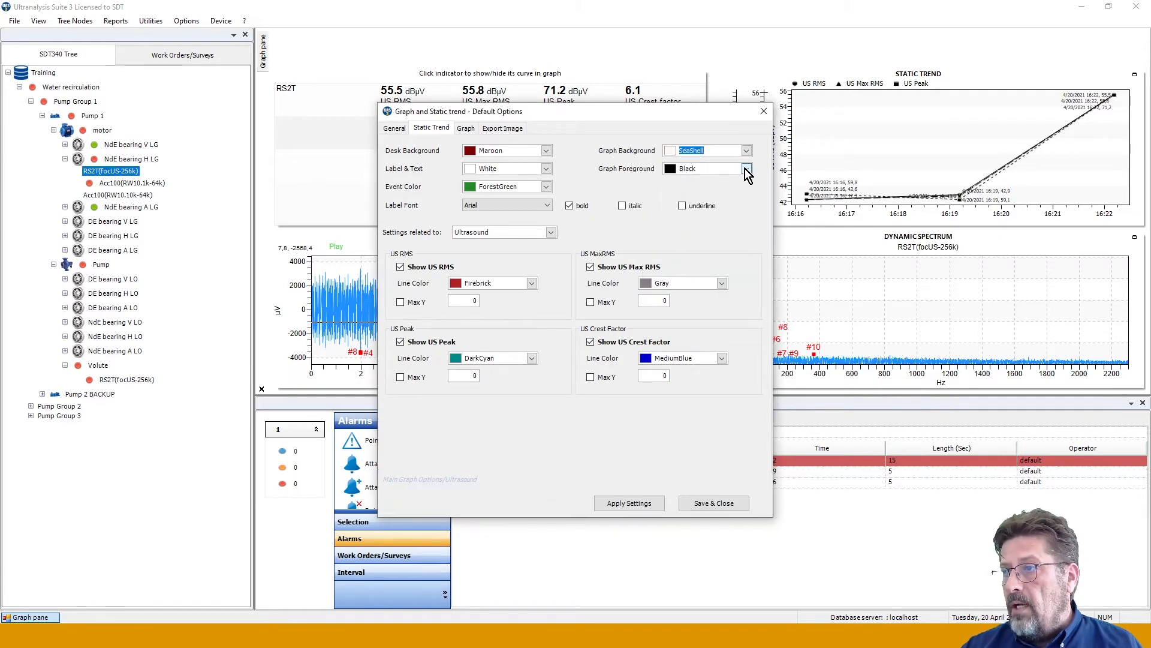
Set the graph foreground color to Maroon, then apply and save the static trend settings.
click(746, 169)
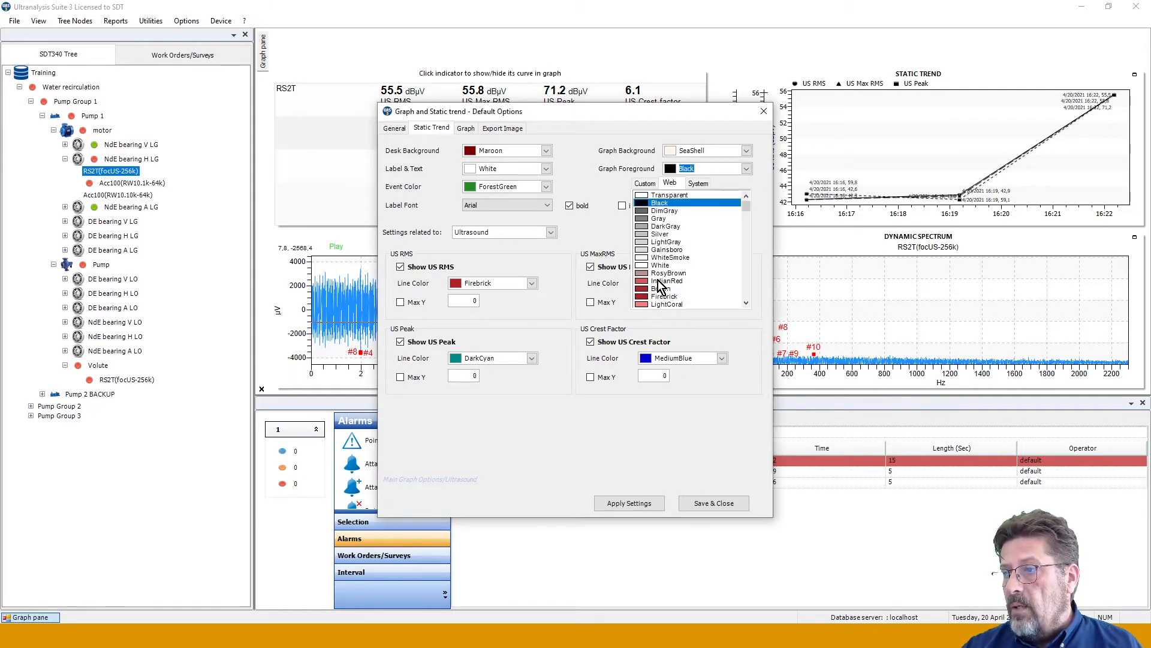
scroll(658, 277, down, 3)
click(657, 233)
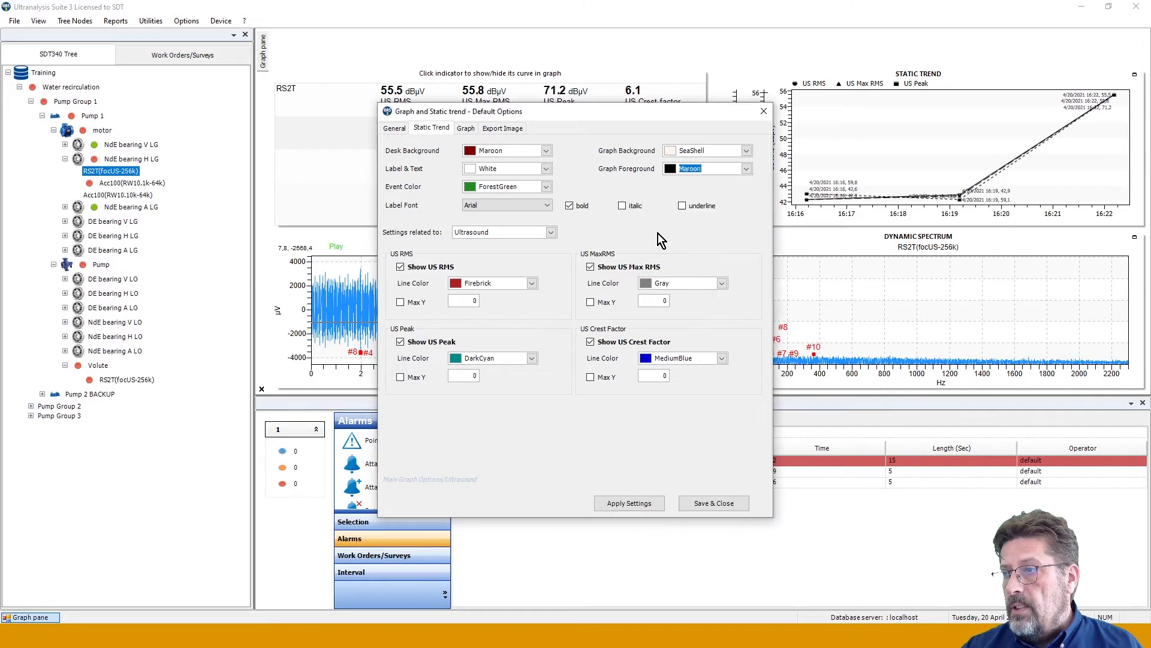
click(634, 504)
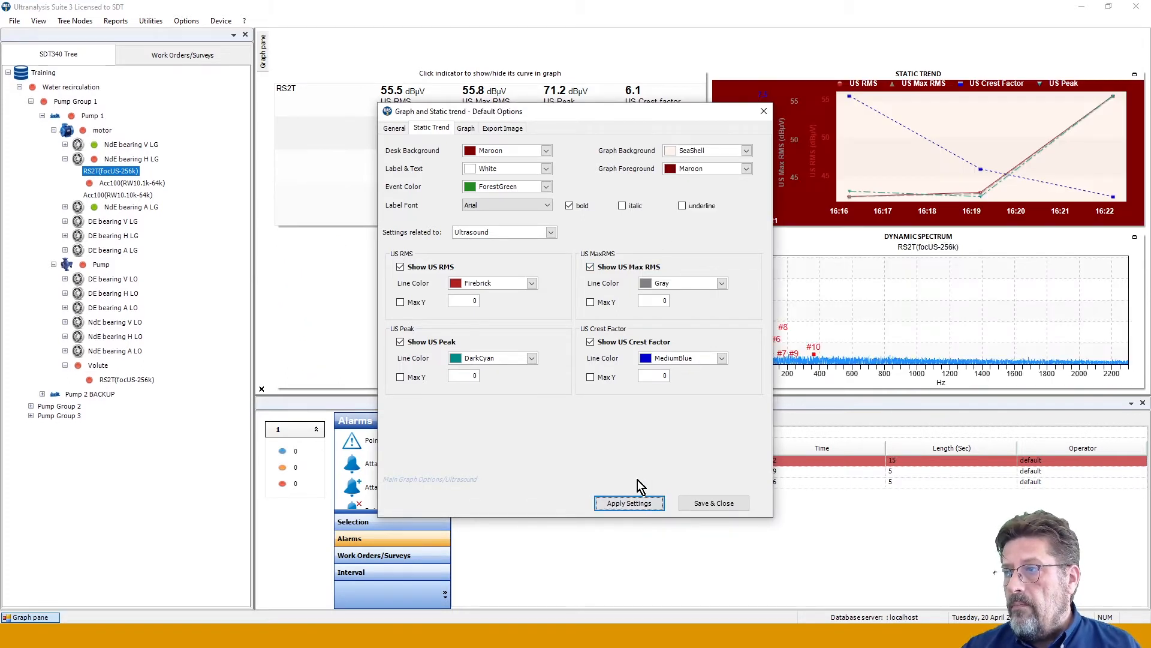
click(700, 504)
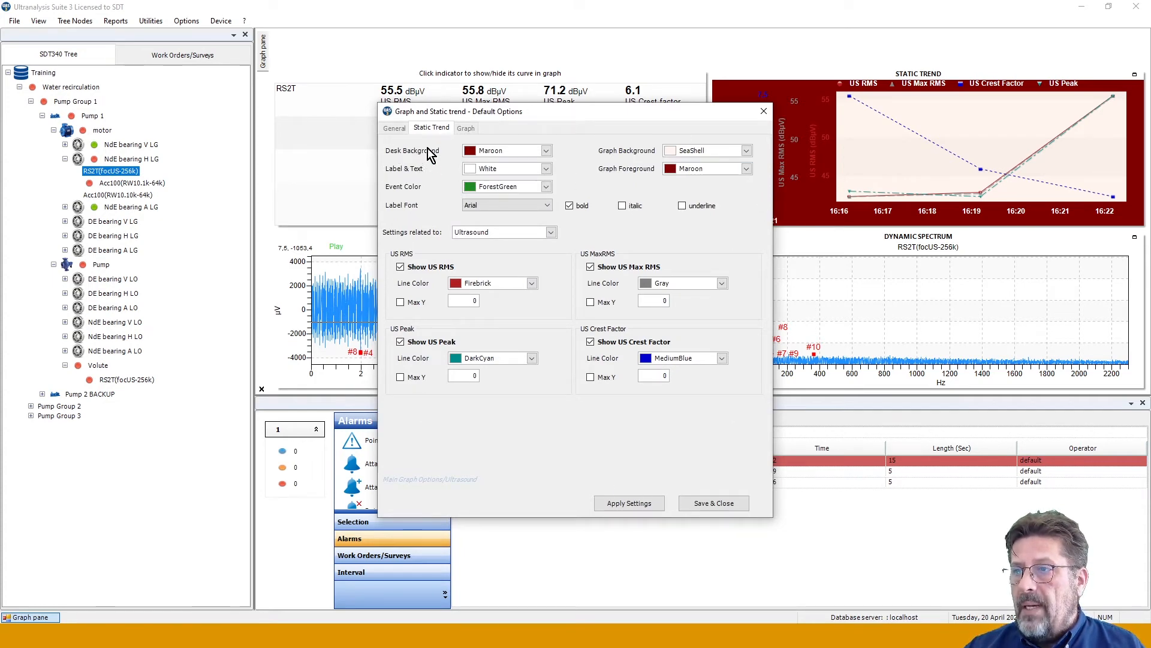
Change the static trend's graph foreground to White, apply it, move the dialog clear of the graphs, and save and close the options.
click(432, 129)
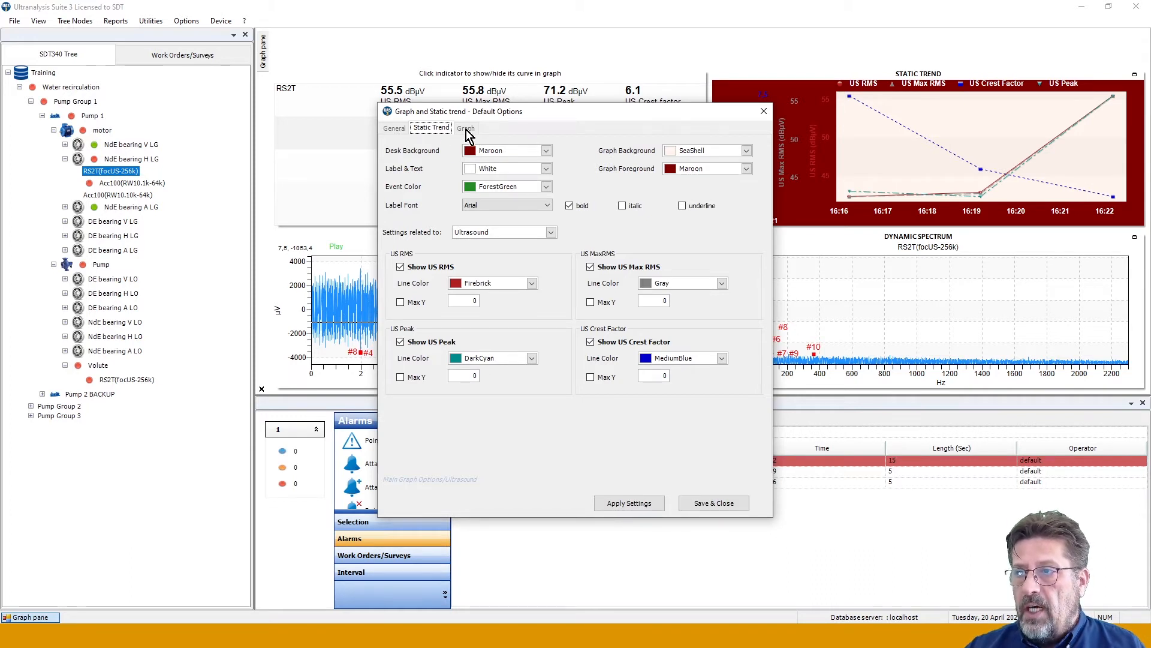
click(747, 169)
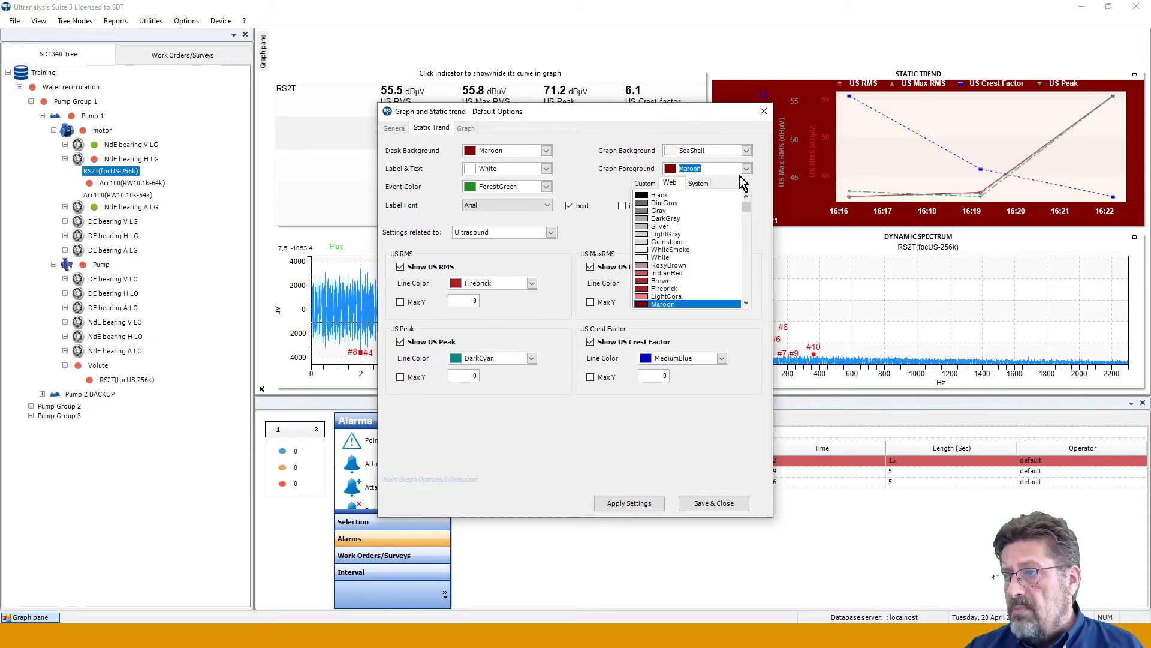
click(661, 256)
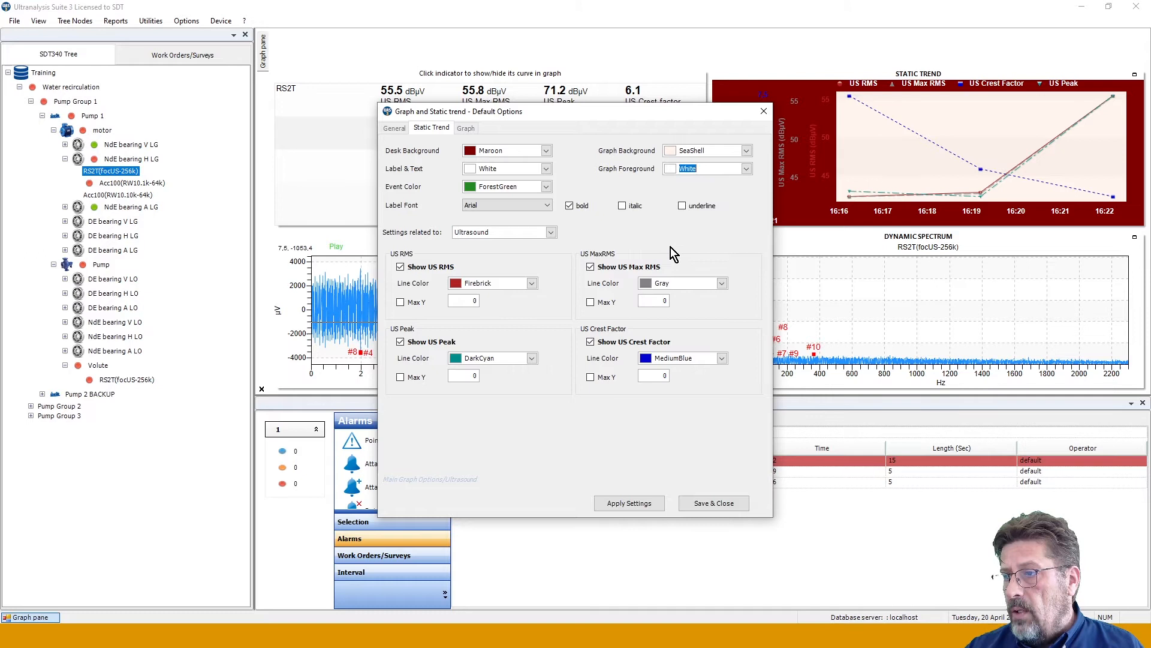
click(653, 504)
drag(588, 108, 372, 88)
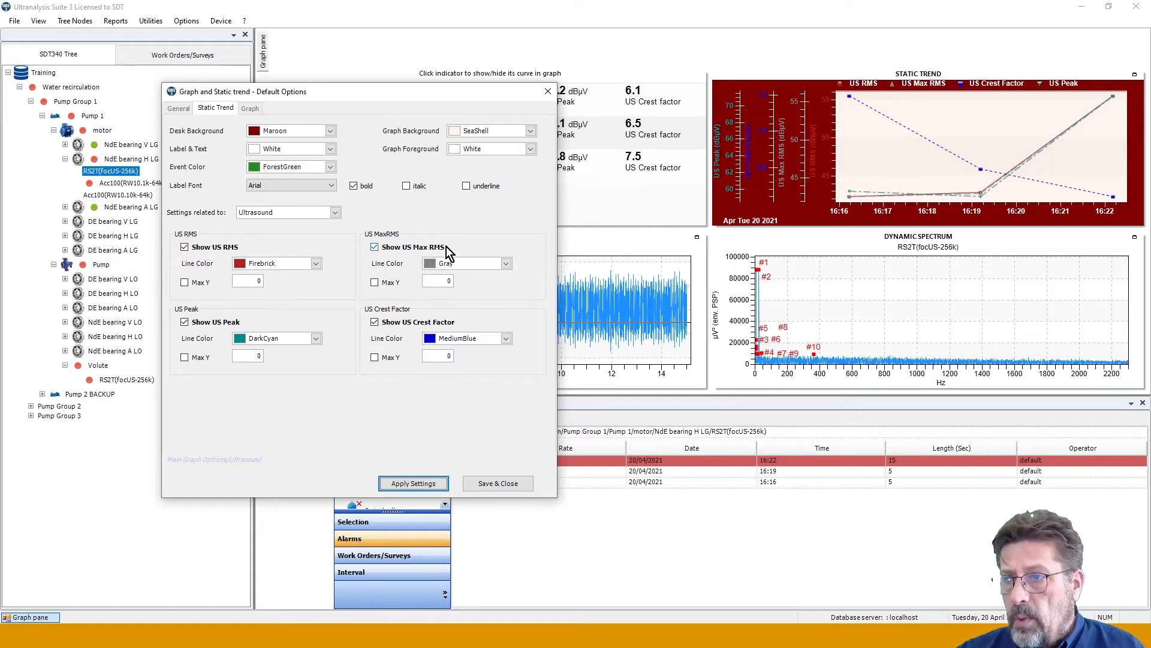
click(480, 484)
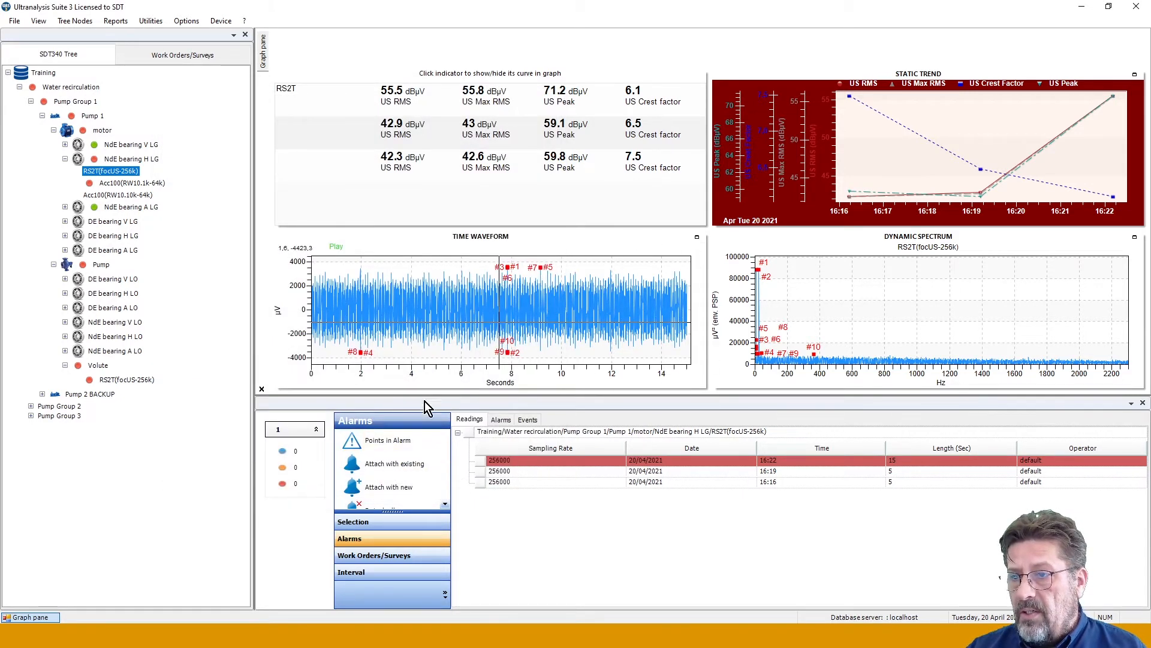
Reopen the default graph and static trend settings, review the time domain graph options, and save and close them.
click(186, 20)
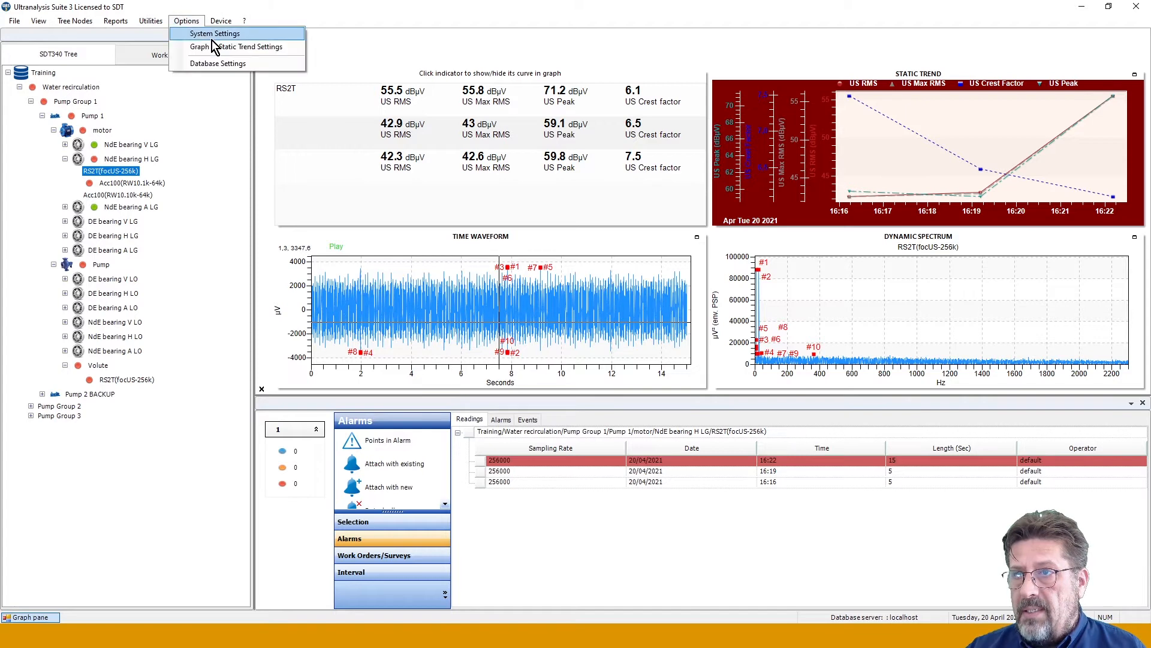
click(216, 48)
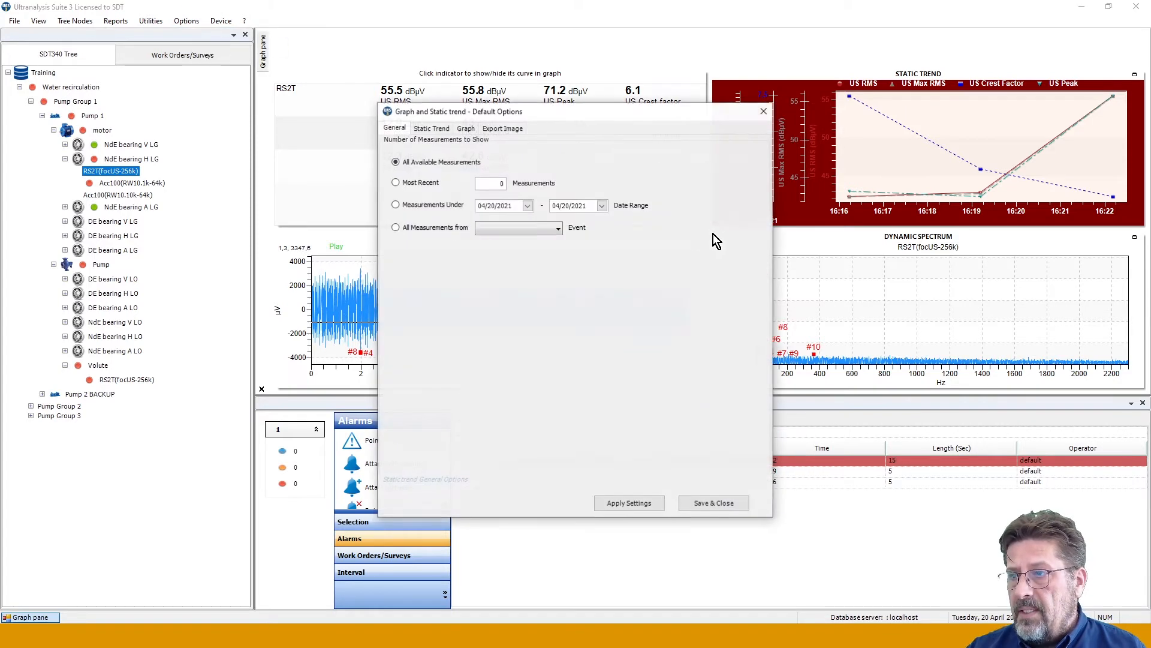
click(764, 113)
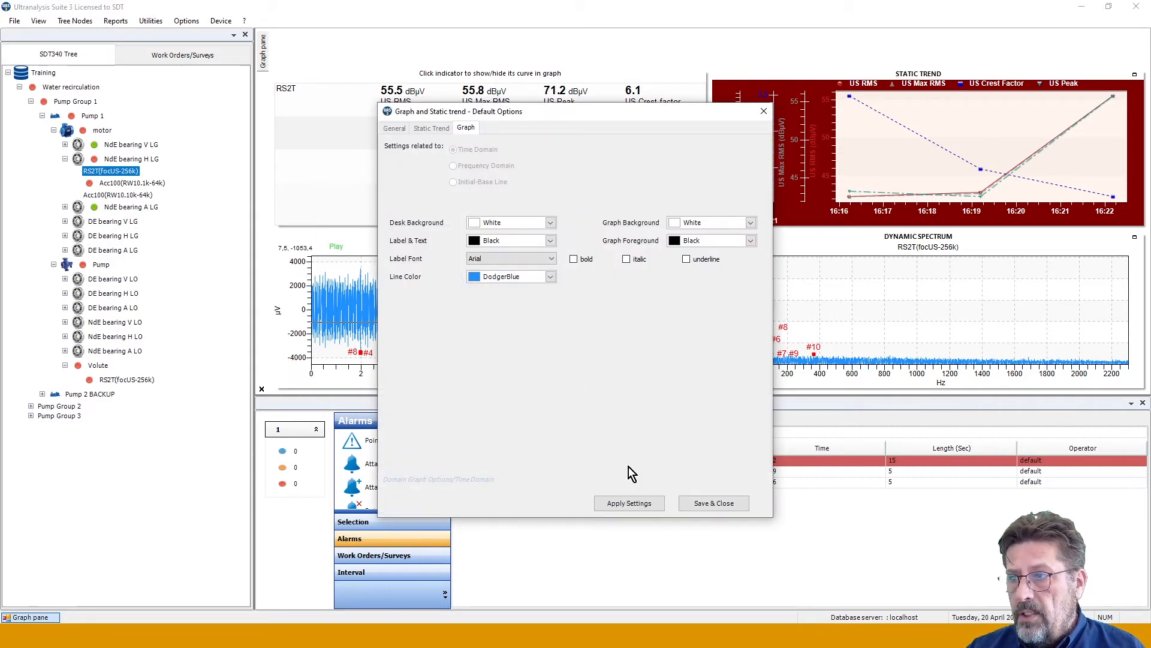
click(696, 502)
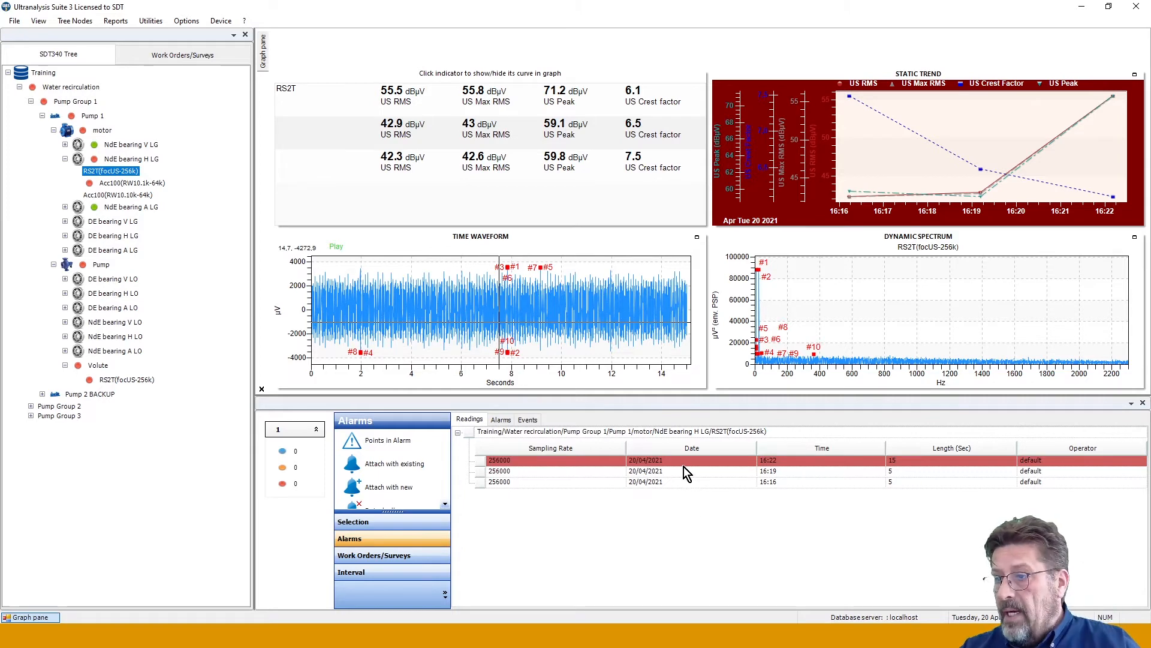
Check the 16:22 reading's acquisition length note, then display the waveform and spectrum of the 16:19 and 16:16 readings.
mouse_move(682, 463)
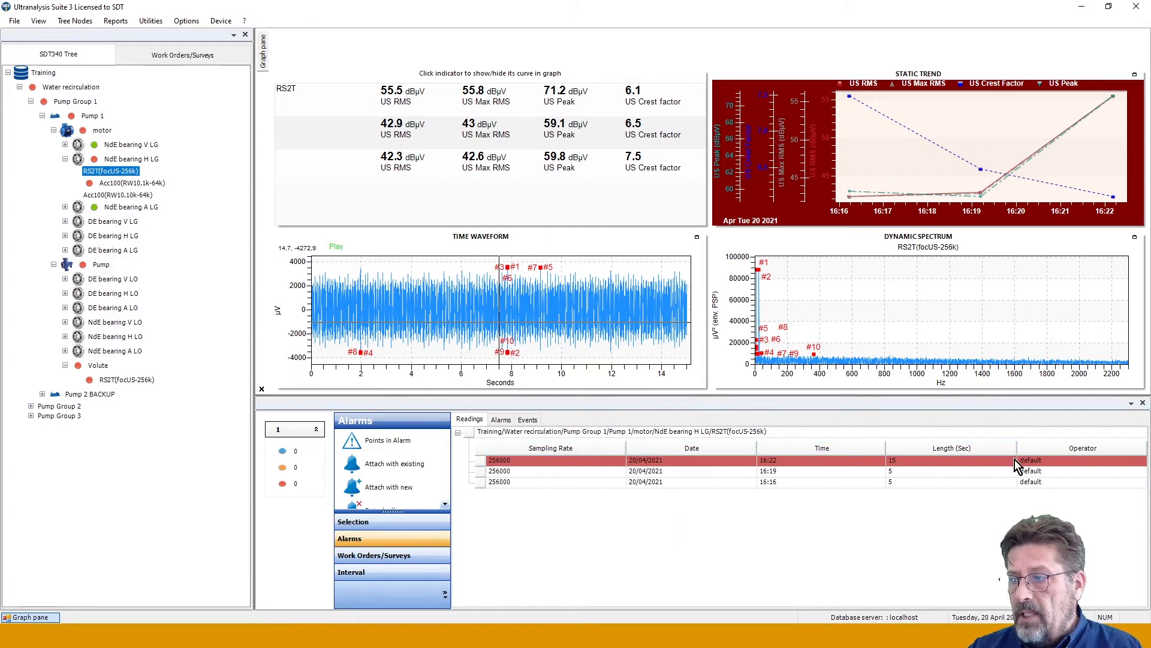
mouse_move(901, 461)
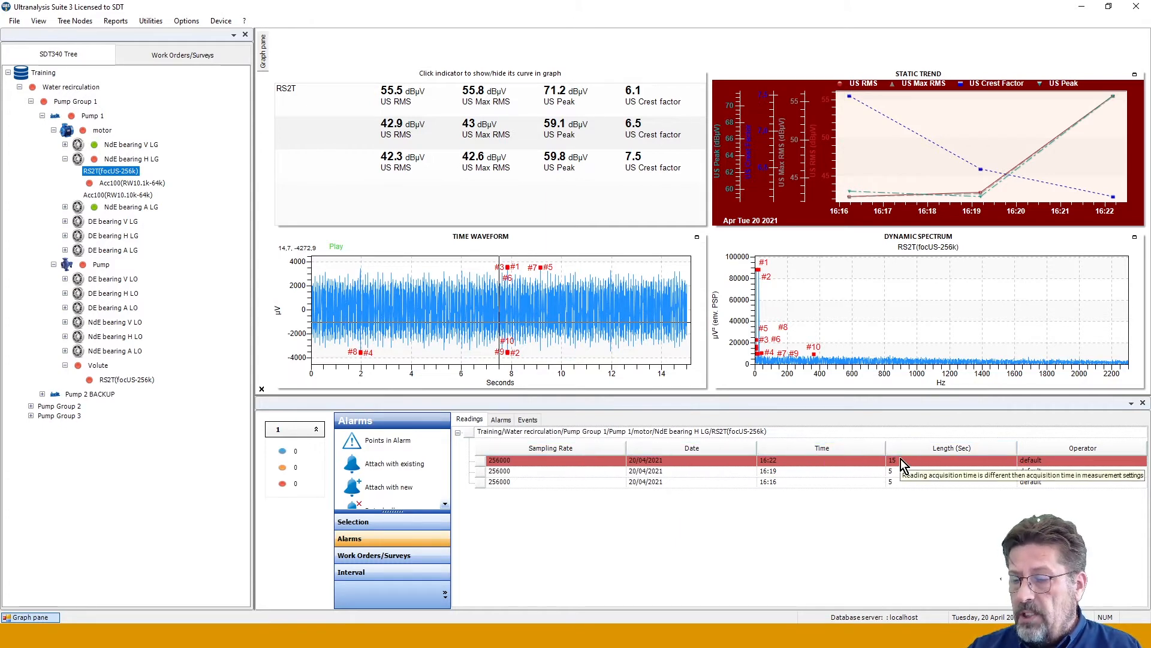
click(678, 473)
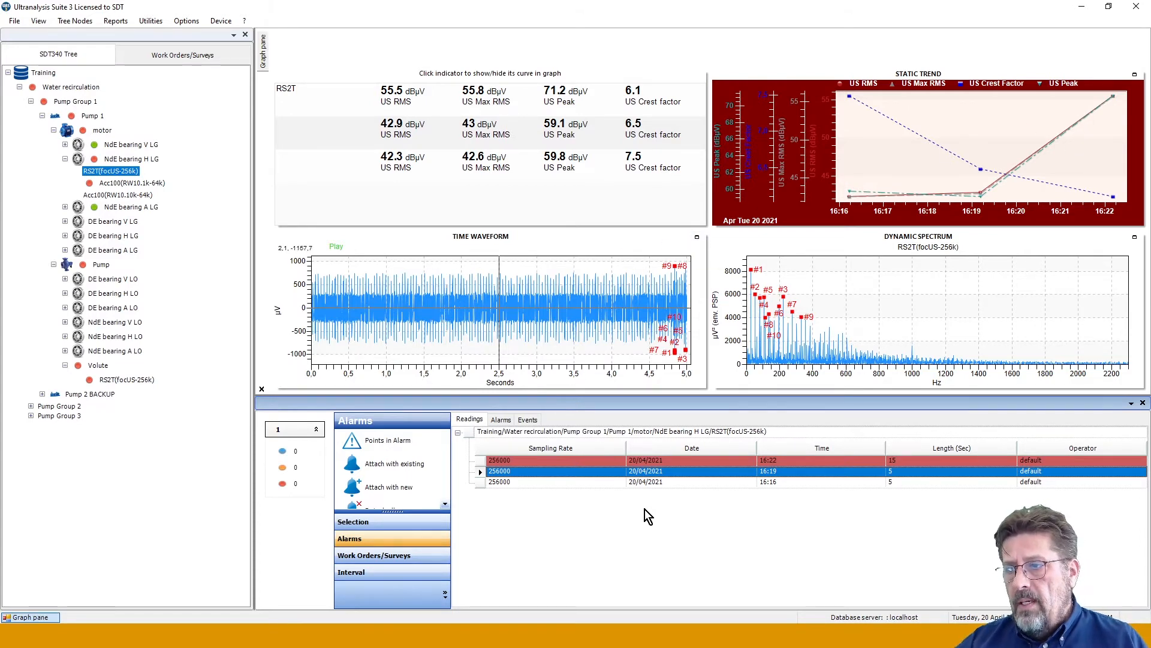
click(610, 482)
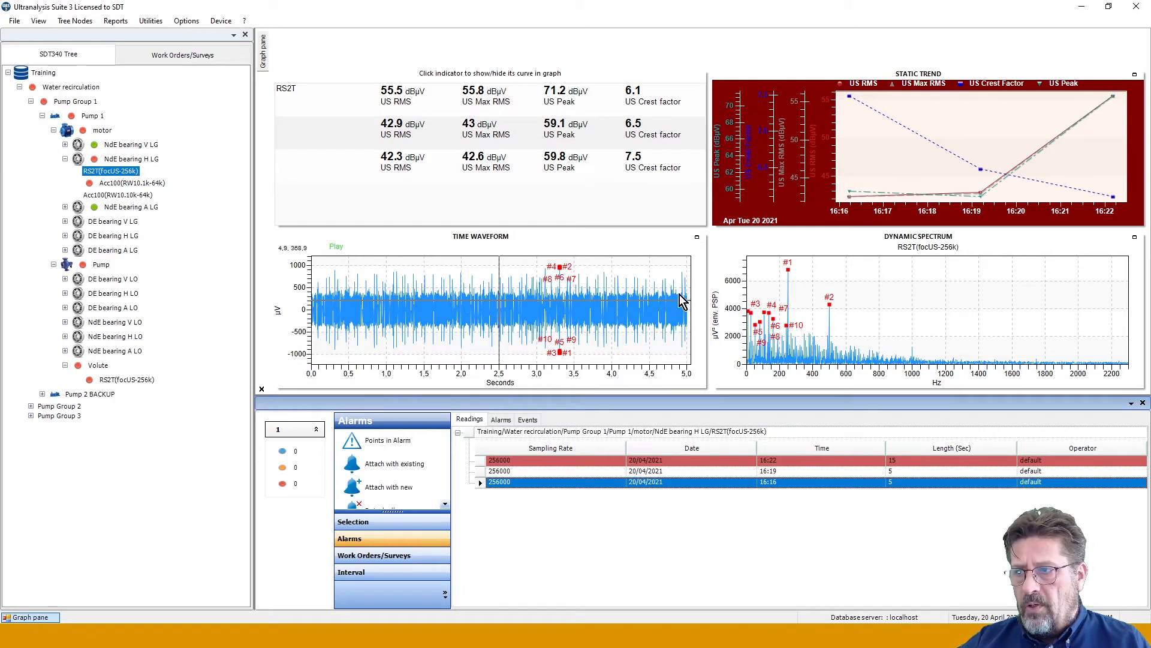
Compare the time waveform and dynamic spectrum of the 16:19 and 16:22 readings, ending on the 16:19 reading.
click(613, 470)
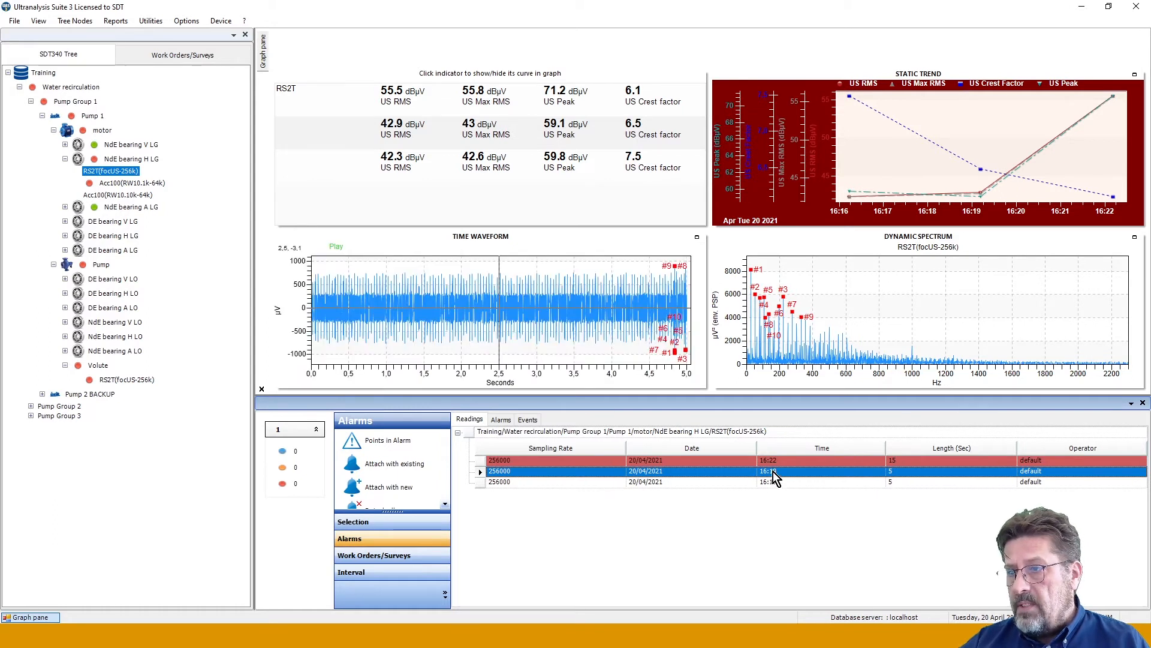
click(720, 461)
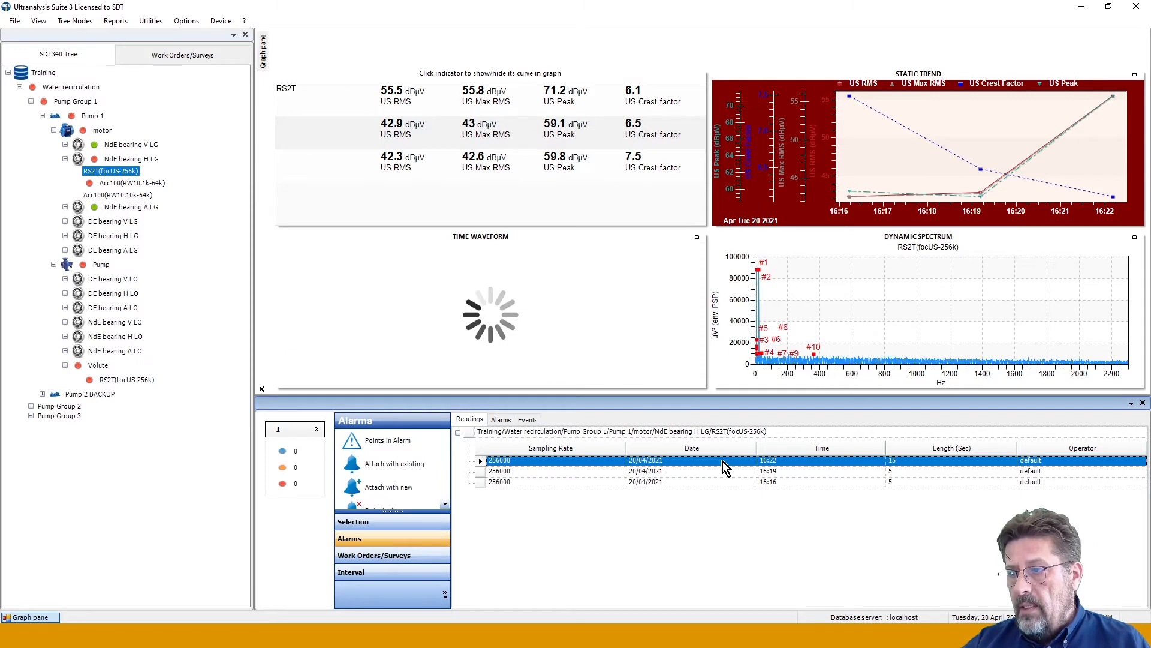
mouse_move(771, 465)
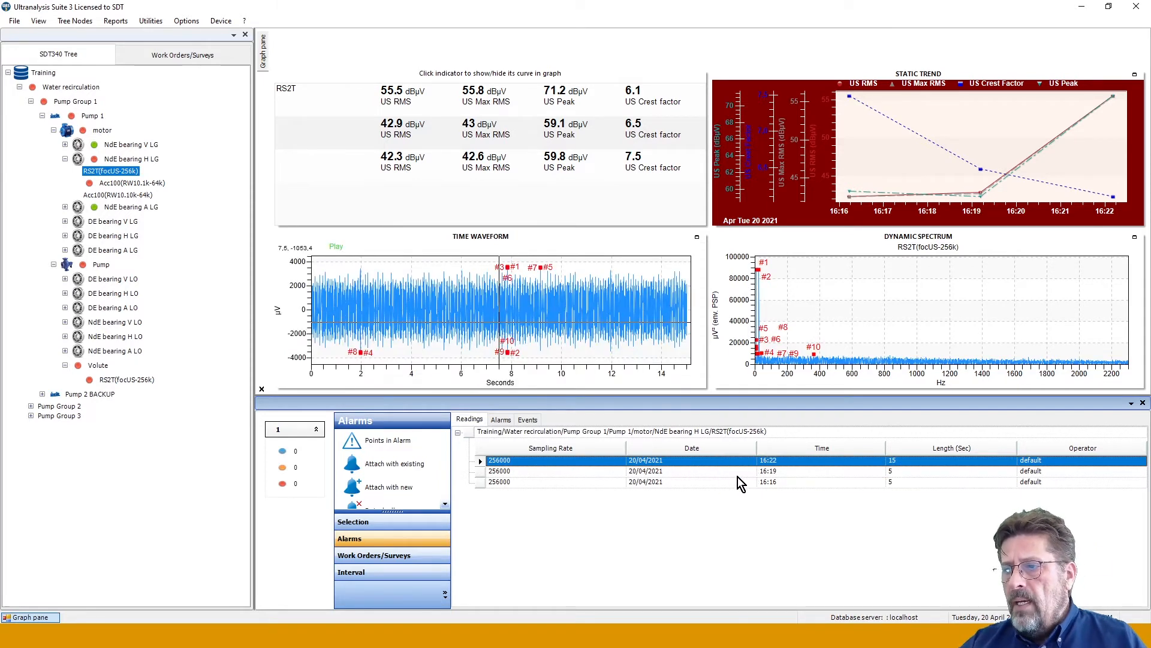
click(688, 472)
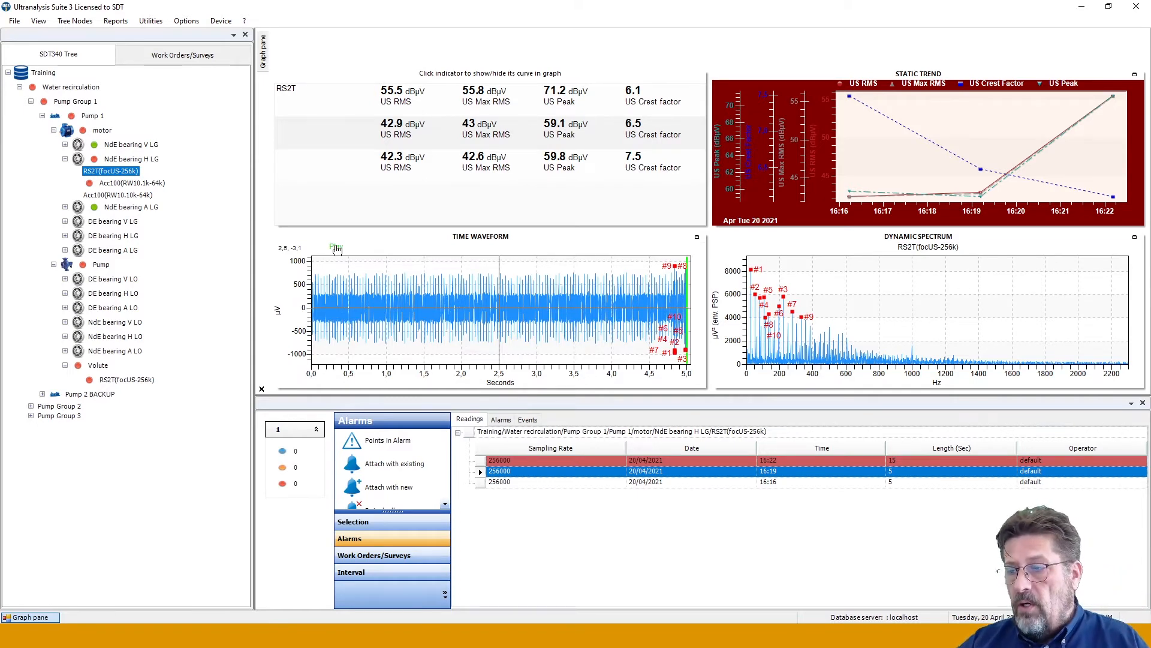
Maximize the 16:19 reading's time waveform and review its indicators, highest peaks and cursor options.
click(697, 238)
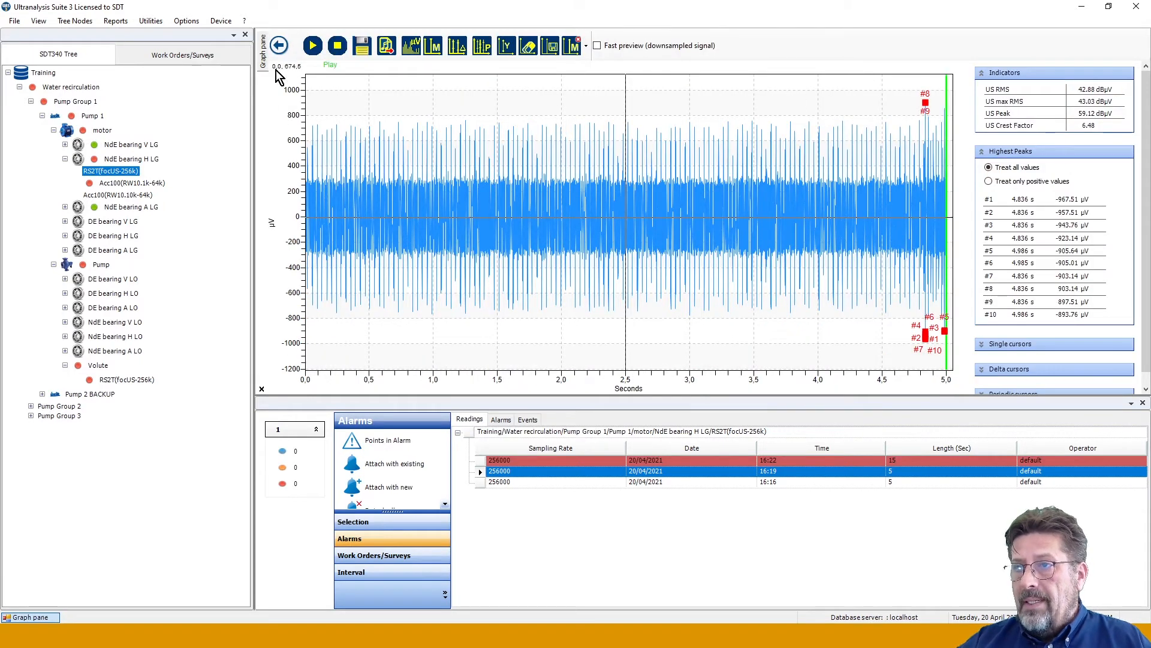
click(279, 45)
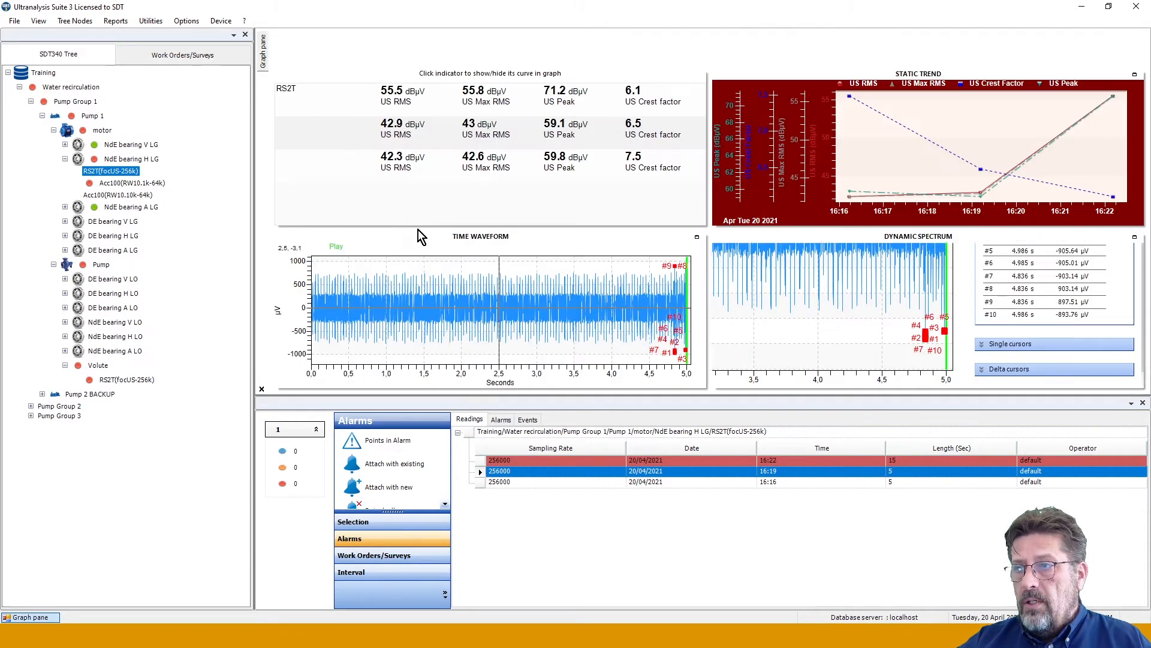
click(697, 238)
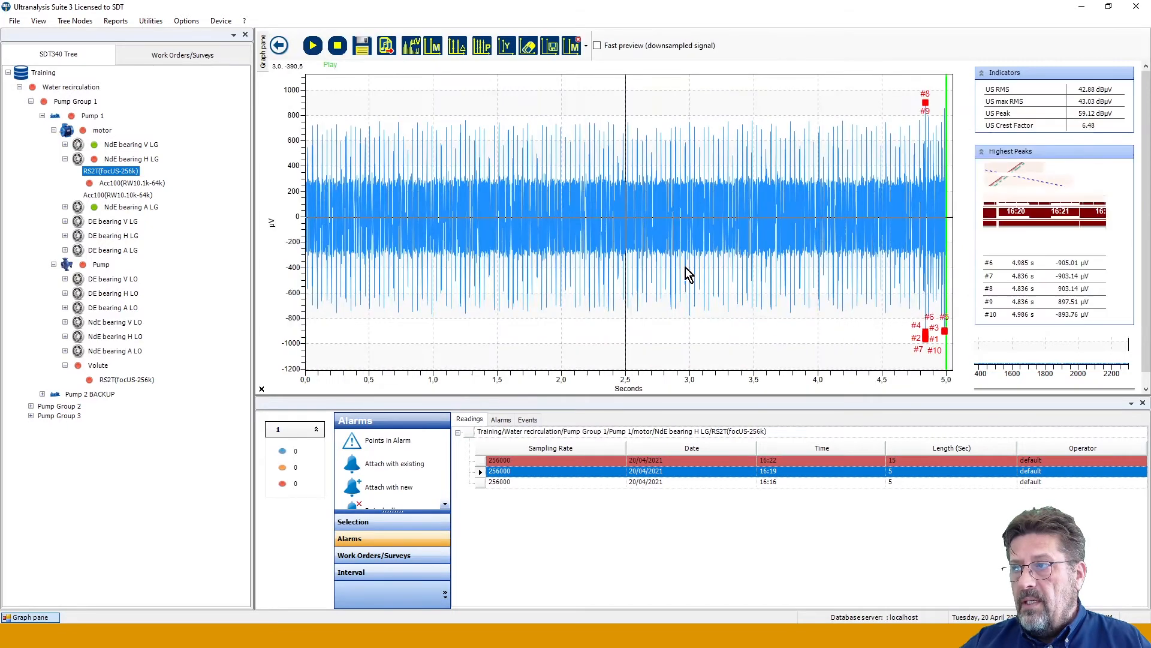
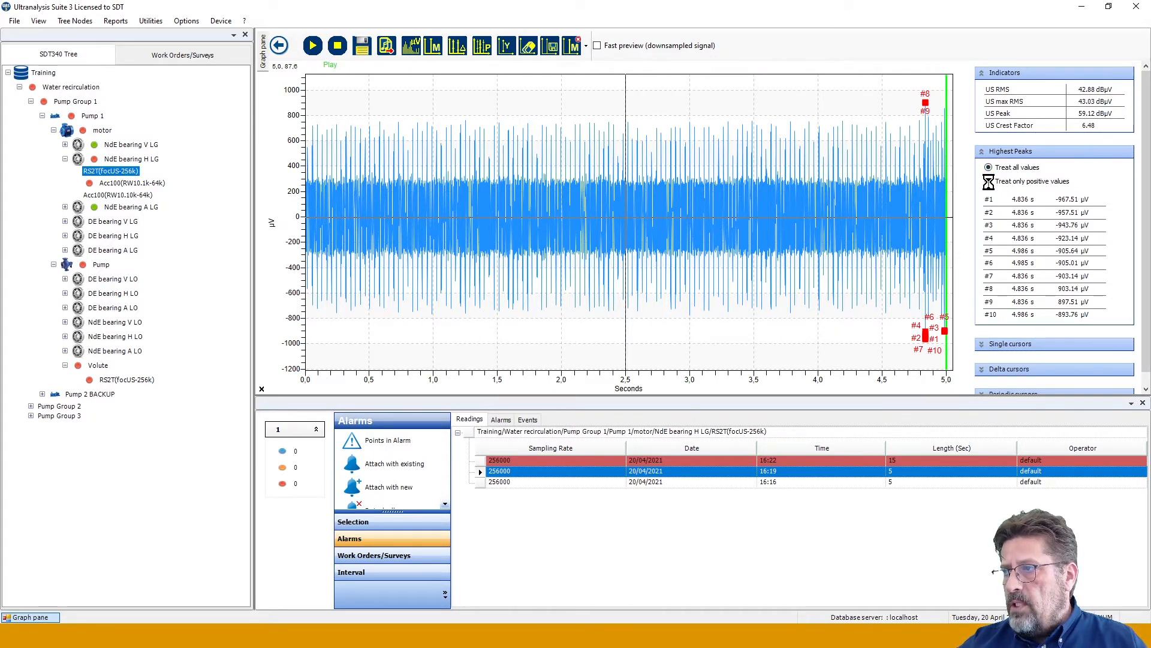
click(988, 180)
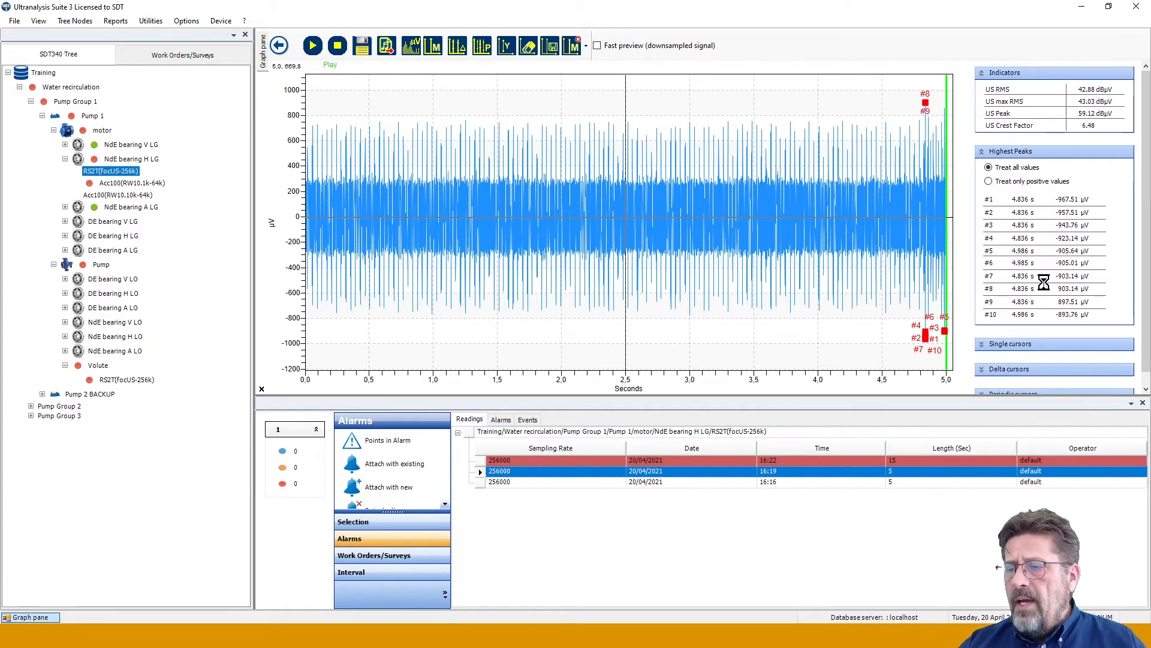
scroll(1043, 282, down, 1)
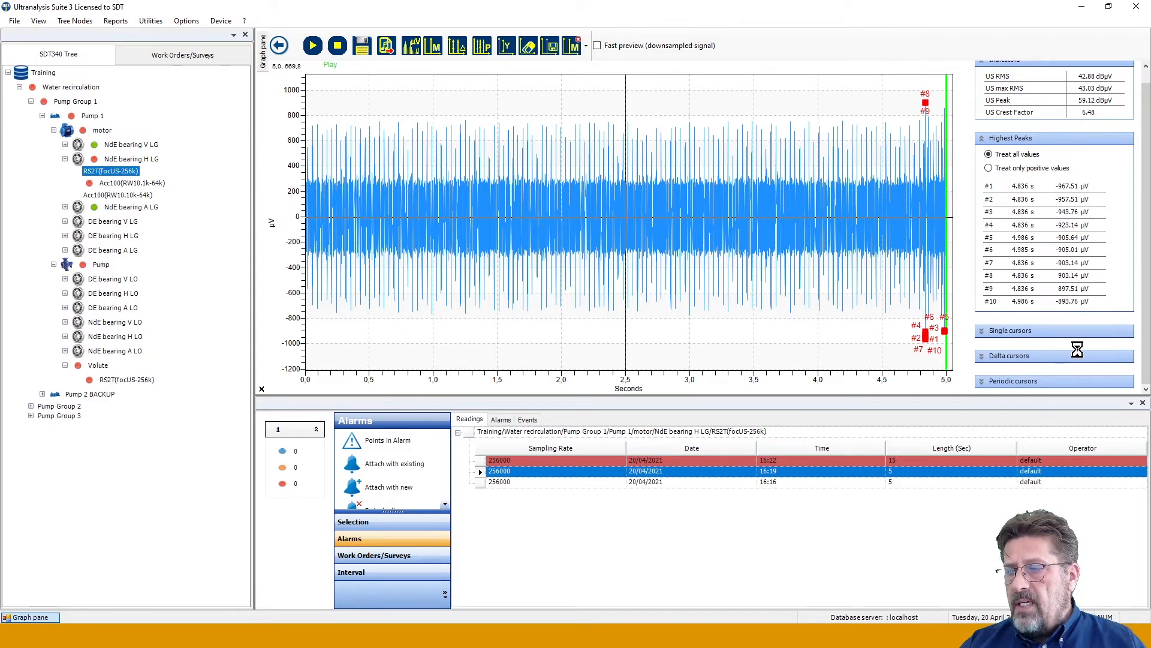
scroll(1072, 282, up, 1)
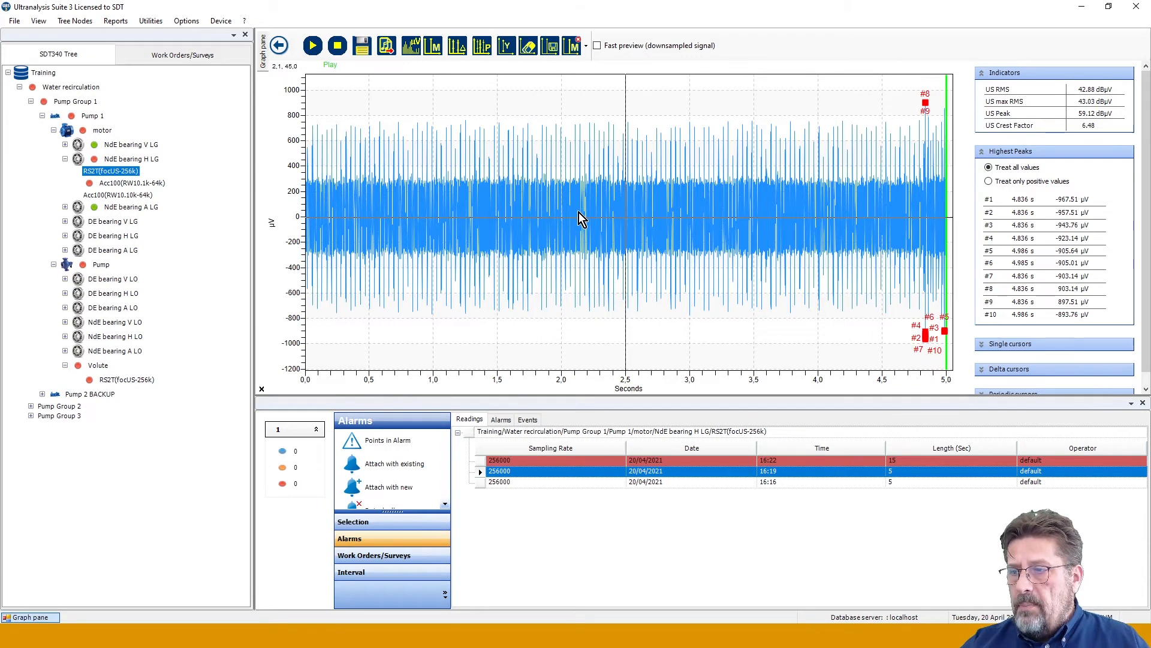
Examine the repeating impacts in the middle and near the end of the time waveform at several zoom levels.
scroll(578, 212, up, 3)
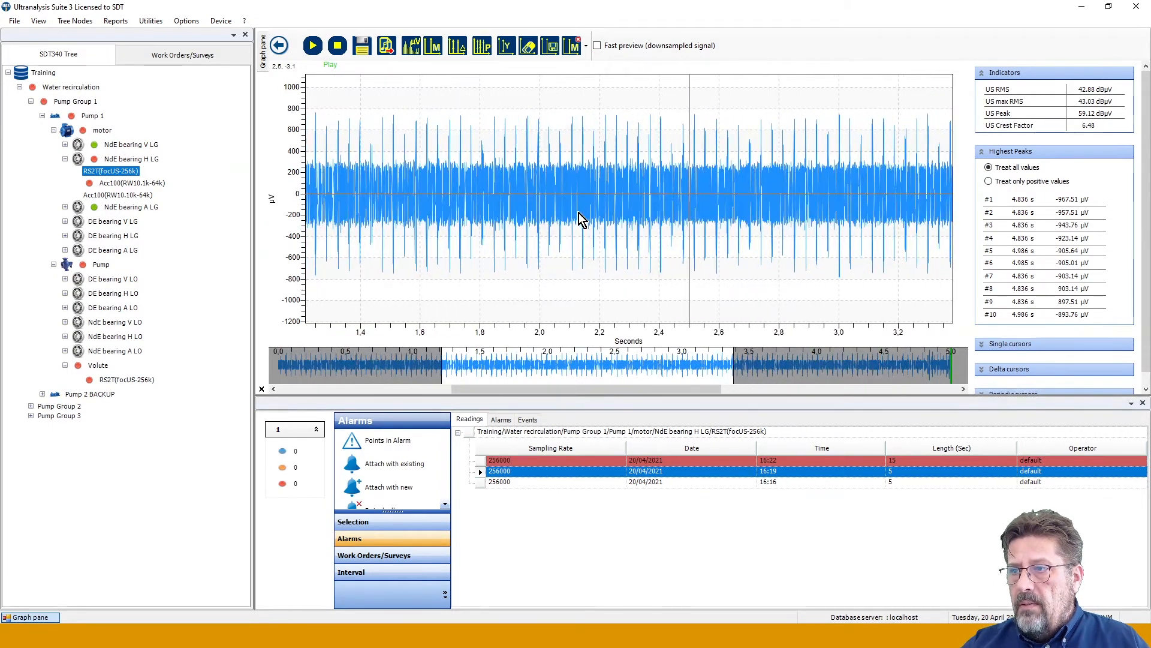
scroll(578, 214, up, 4)
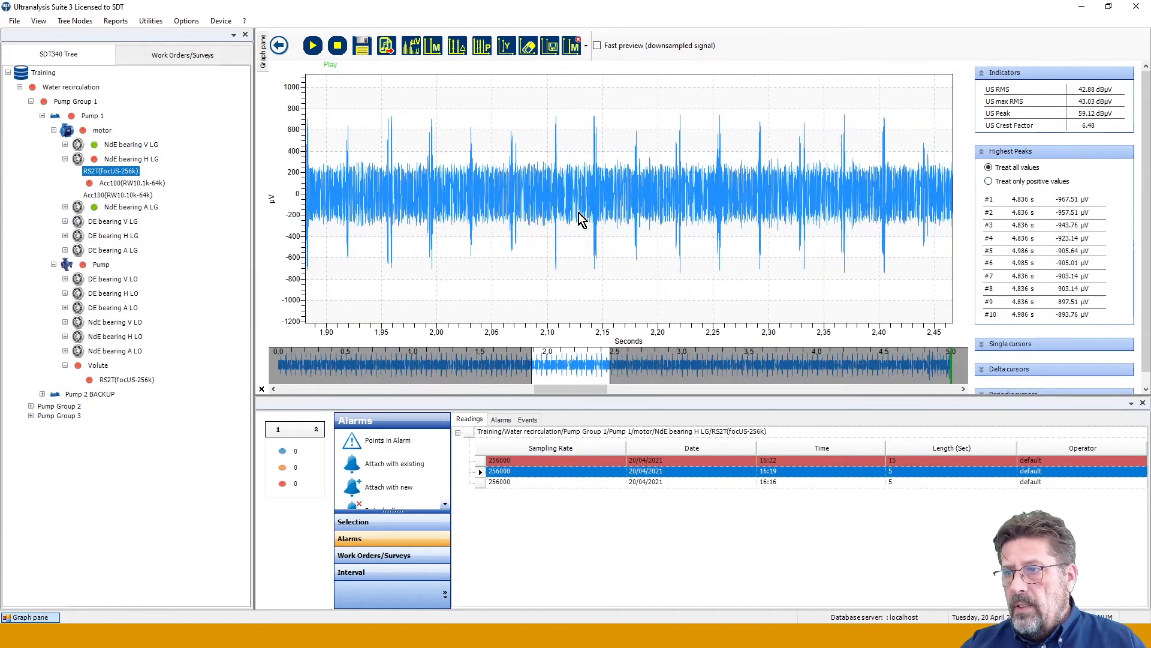
scroll(578, 214, down, 4)
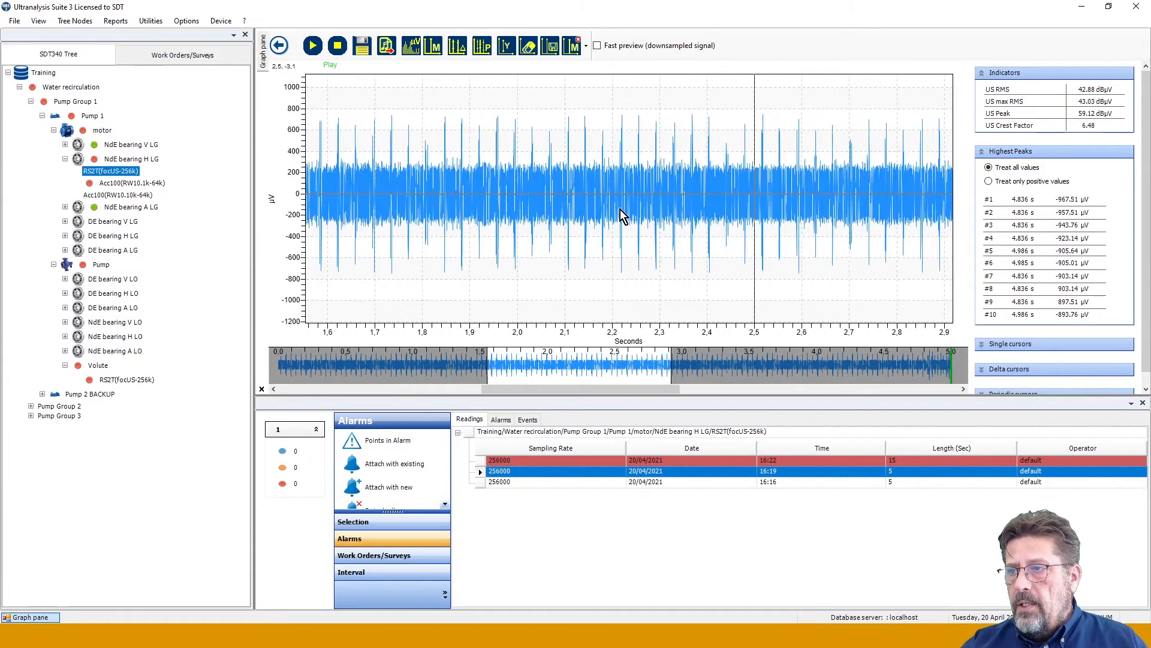
scroll(802, 211, down, 4)
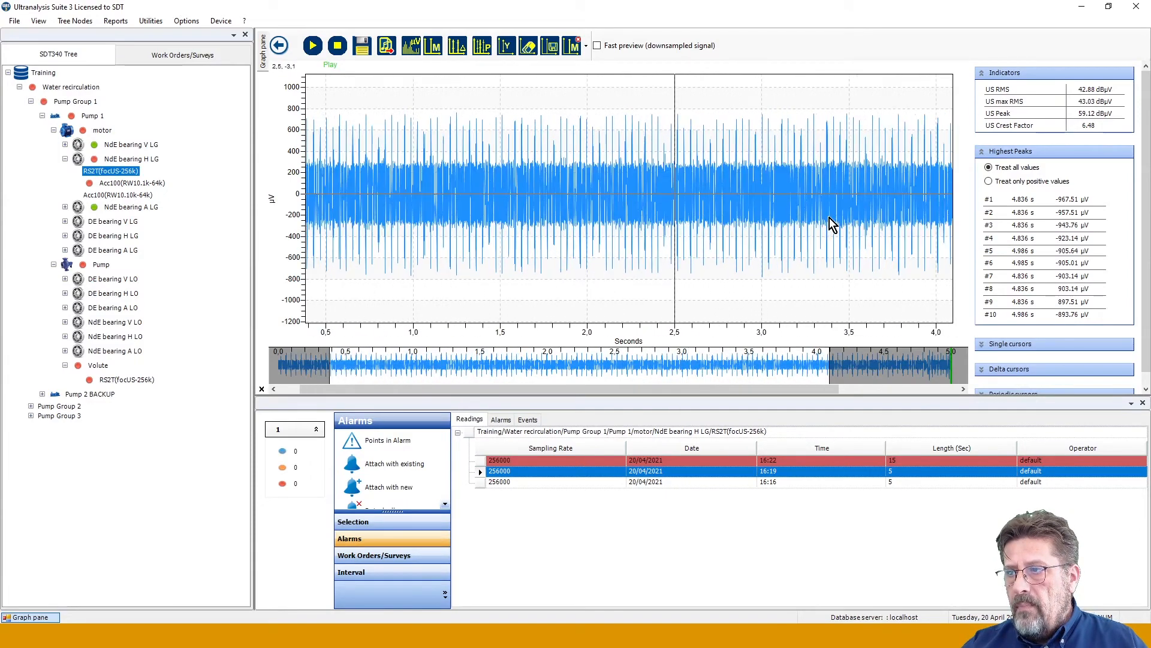
scroll(870, 225, down, 2)
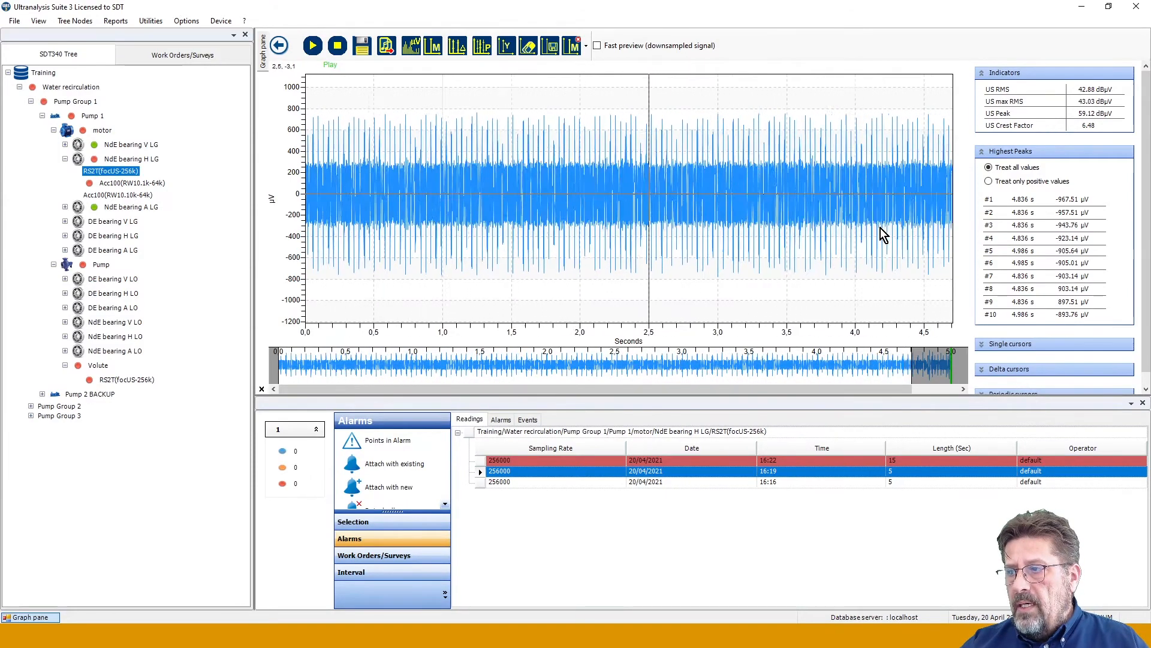
scroll(881, 228, down, 1)
scroll(878, 218, up, 2)
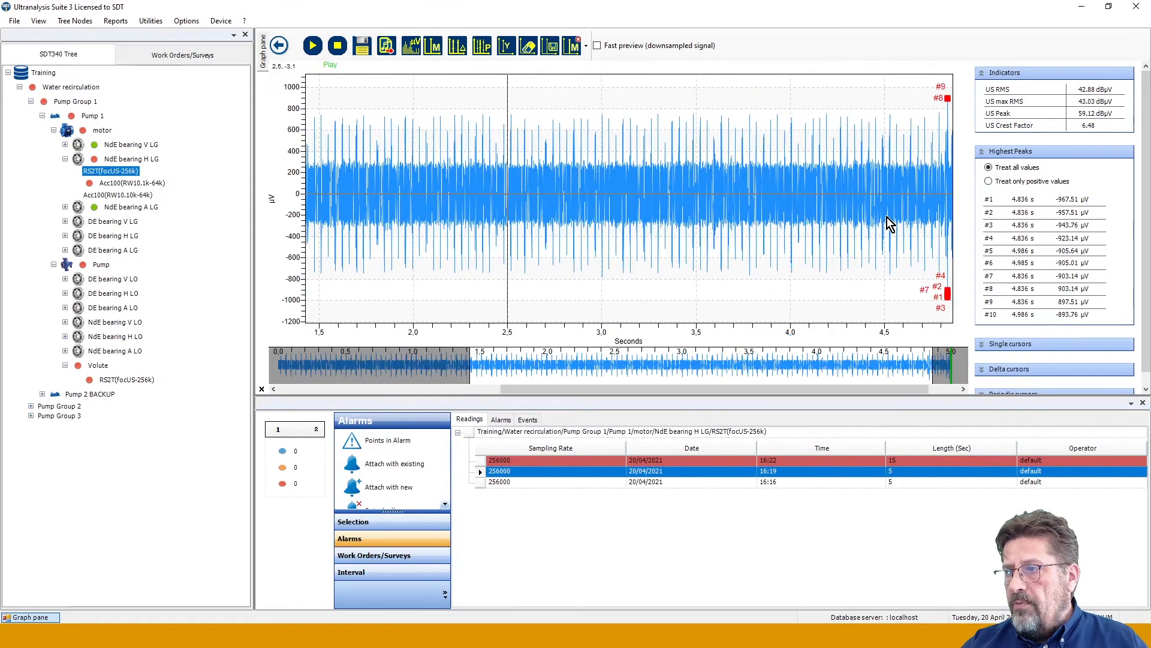
scroll(890, 218, up, 4)
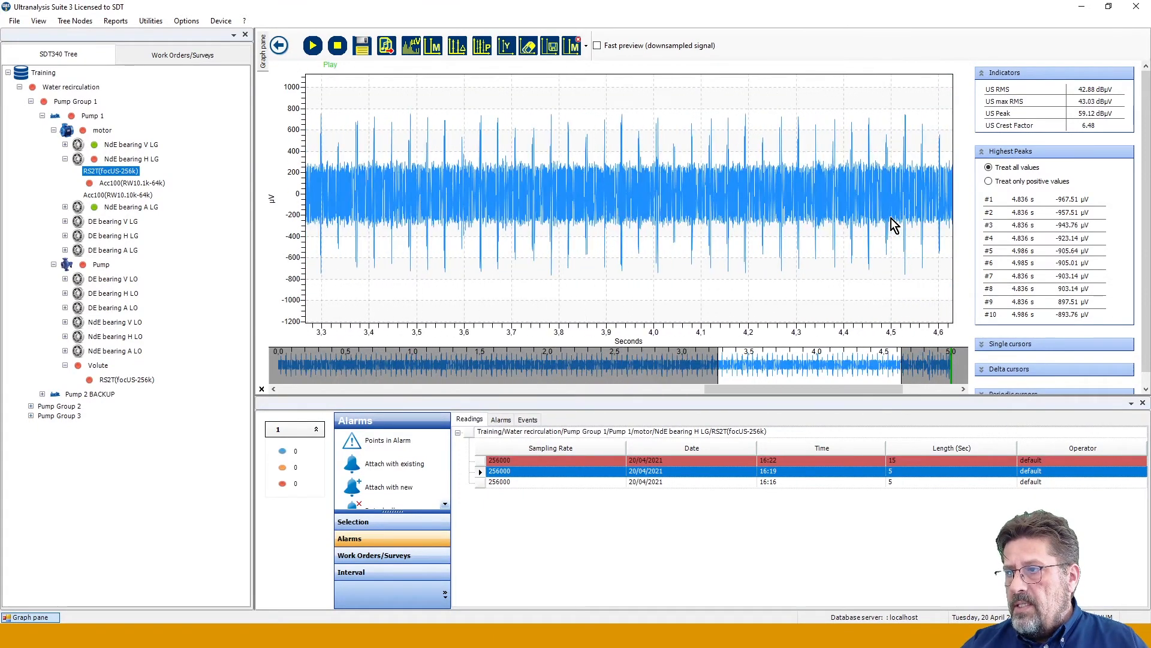
scroll(893, 219, down, 3)
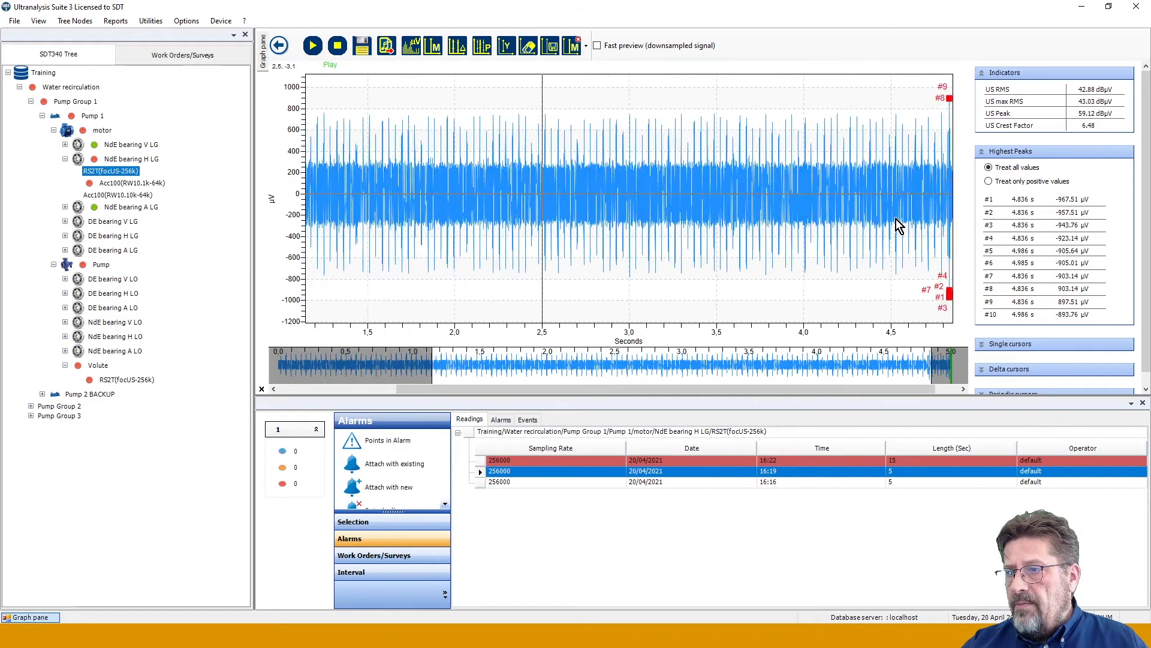
scroll(896, 219, down, 2)
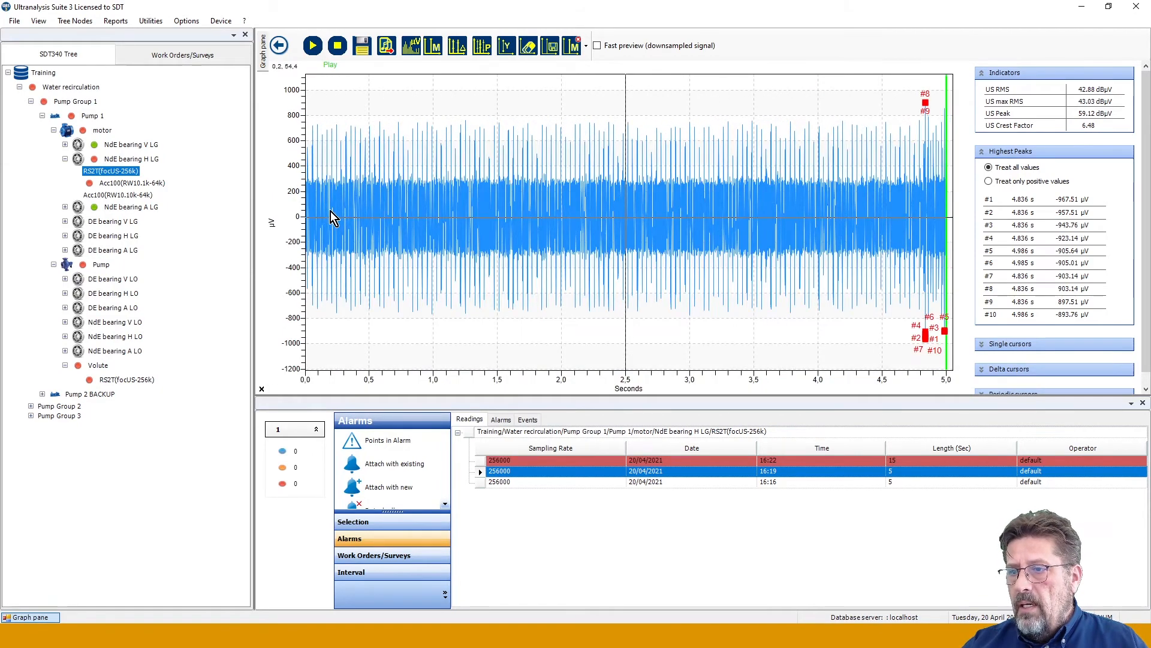
Examine the impacts near the start of the time waveform up close and undo the zoom.
scroll(345, 210, up, 3)
scroll(348, 210, up, 3)
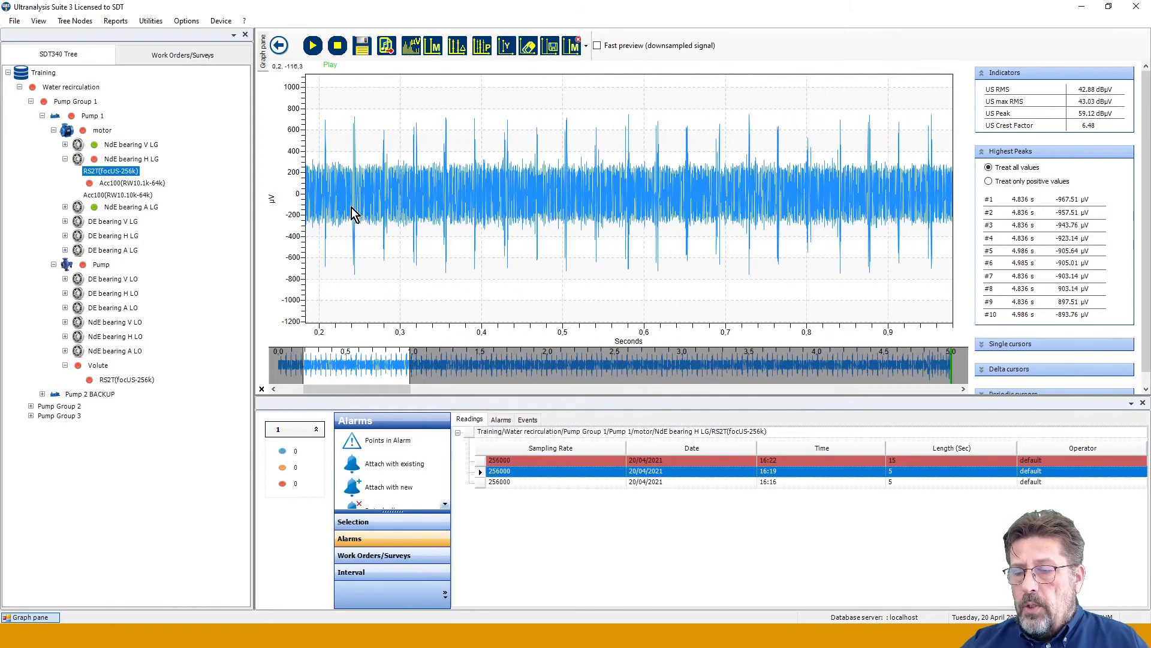
scroll(351, 210, down, 3)
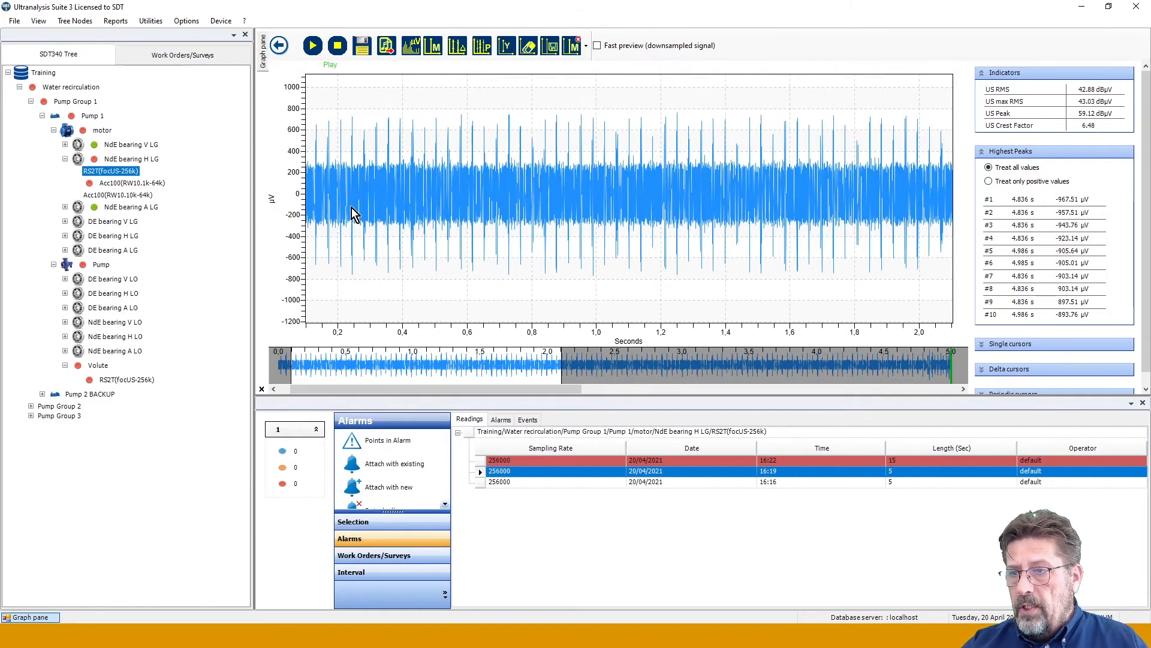
scroll(353, 209, down, 4)
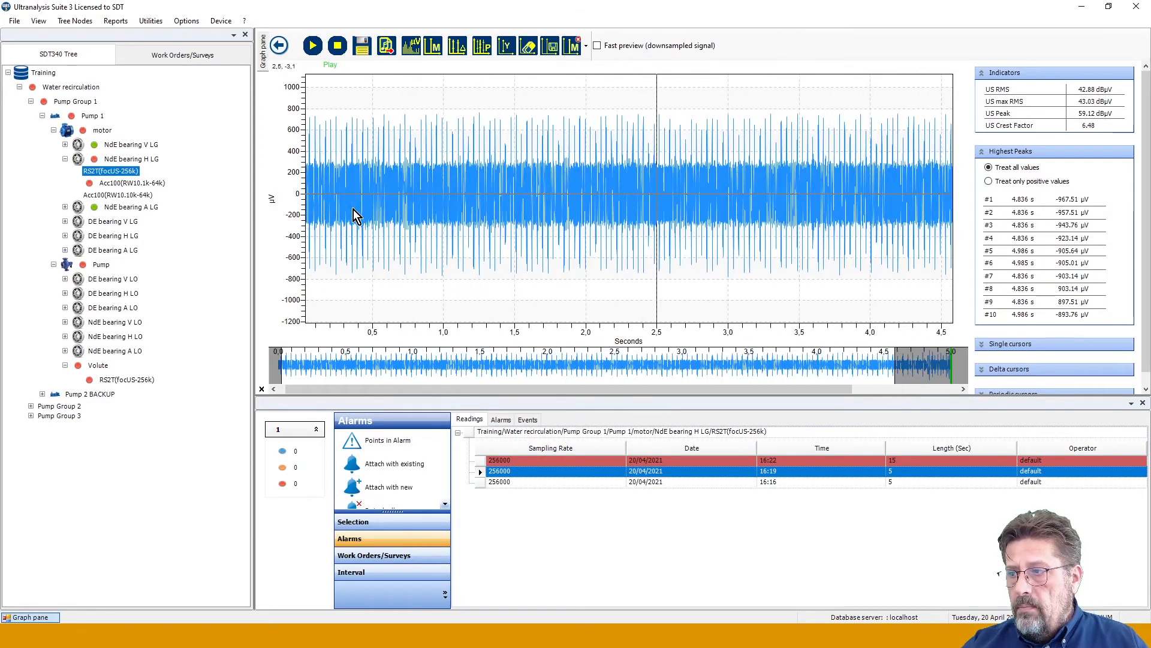
scroll(354, 210, up, 3)
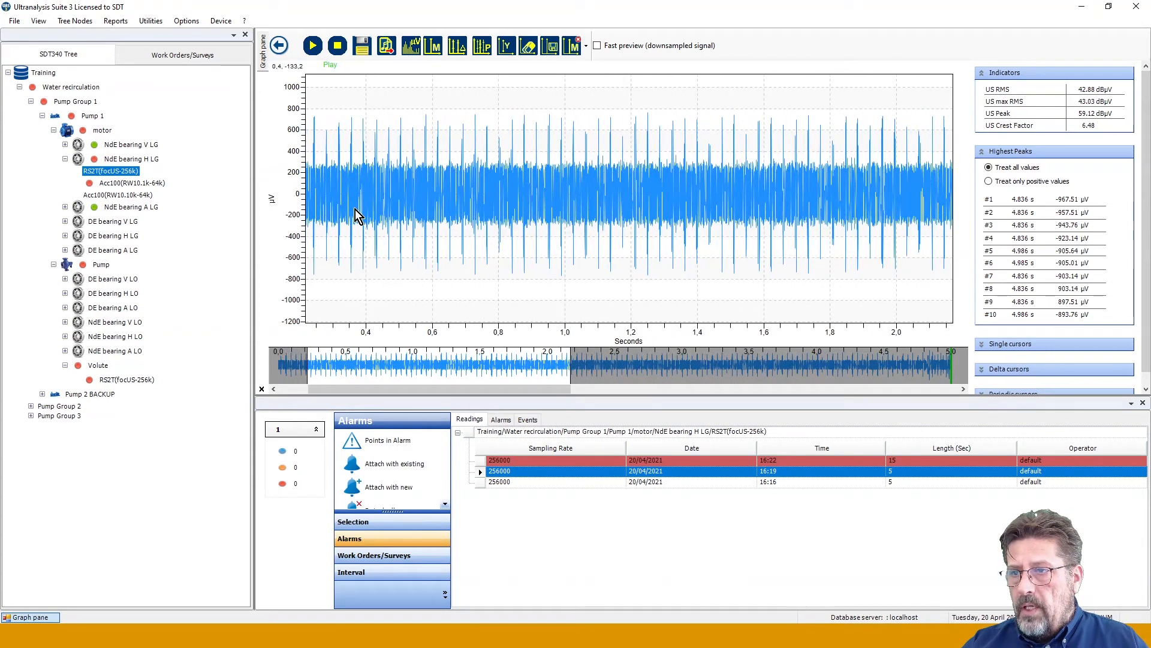
right_click(356, 209)
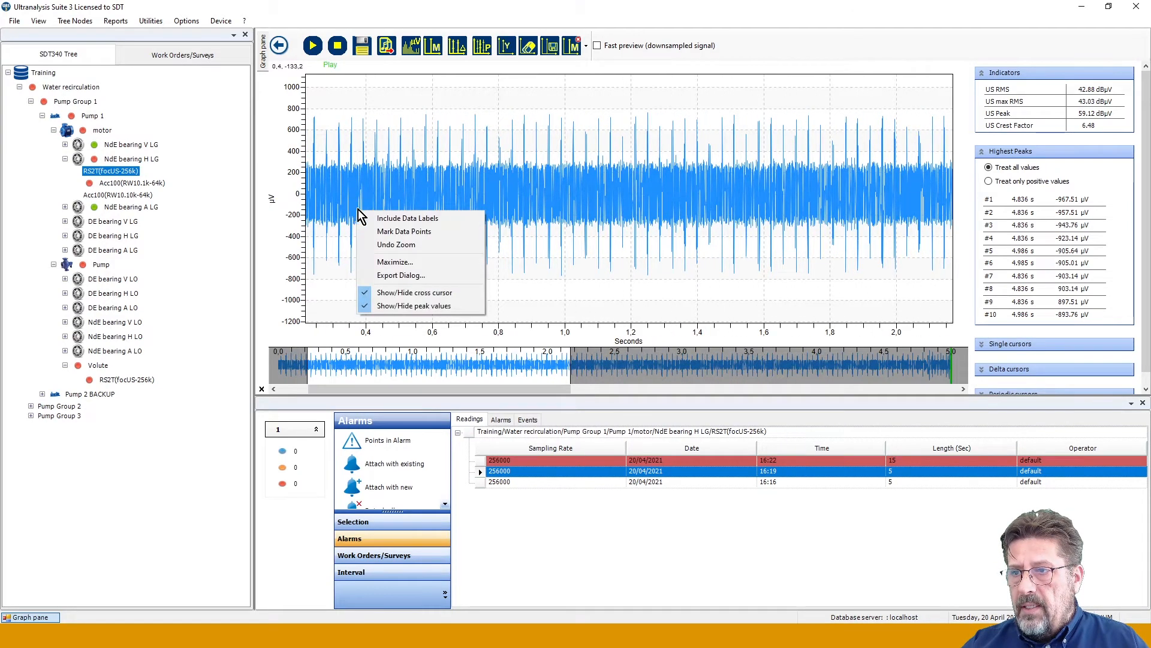
click(401, 243)
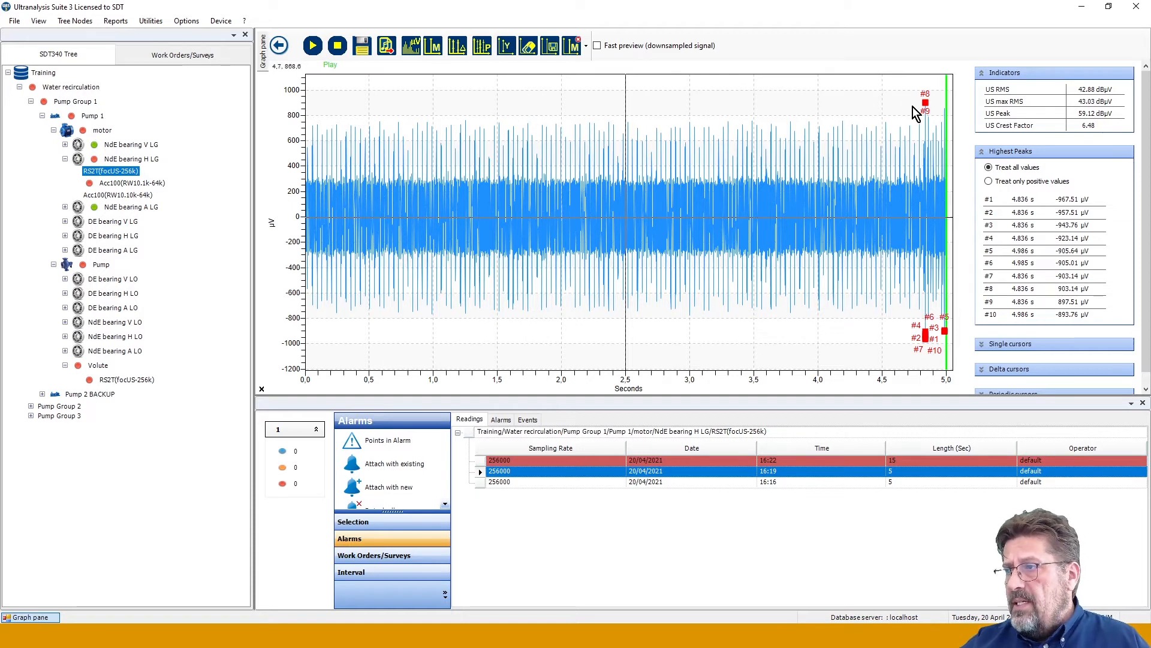
Zoom the time waveform to the section from about 1.5 to 2.3 s and shift the viewed section further along the signal.
click(503, 79)
drag(505, 80, 597, 87)
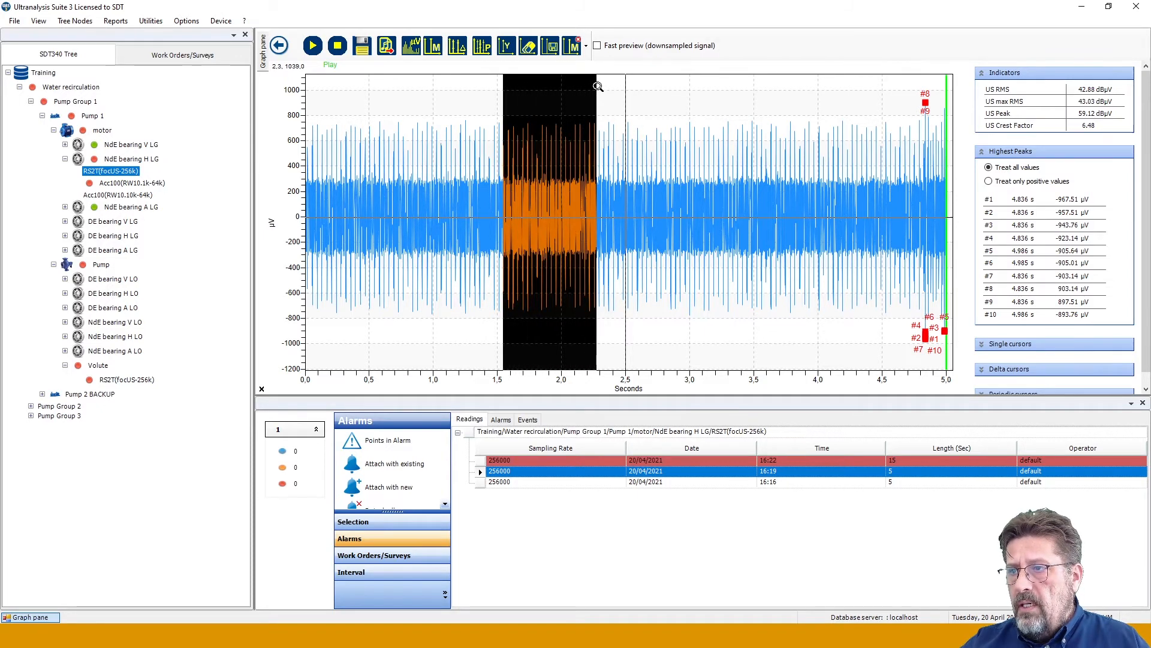
click(598, 87)
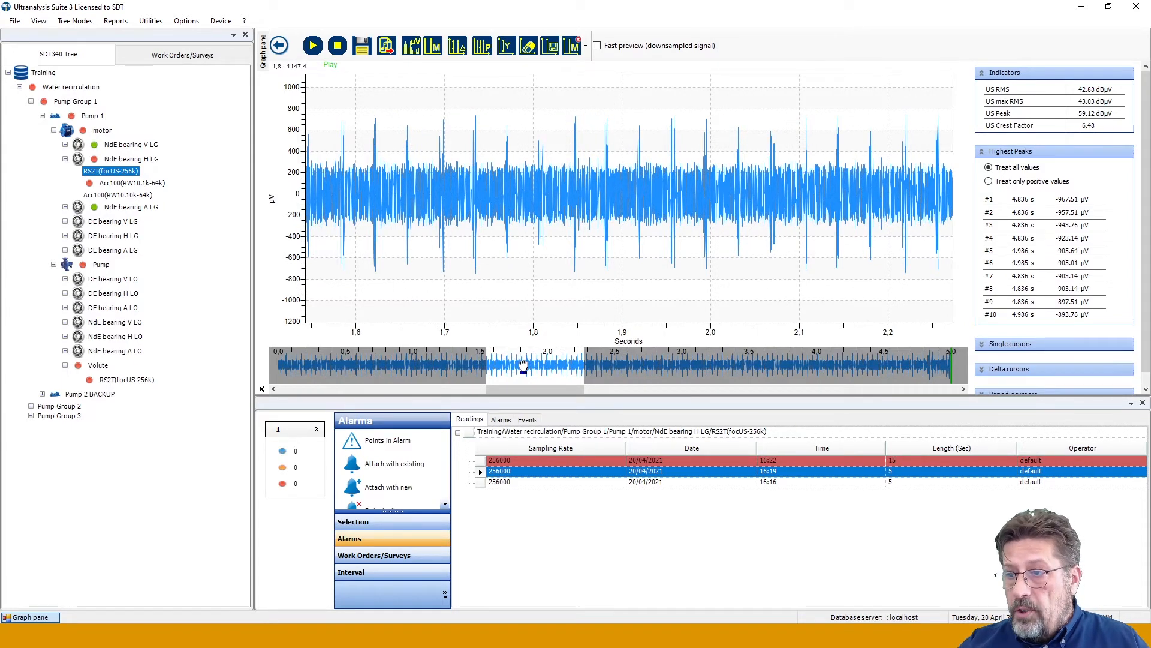
drag(524, 367, 575, 367)
Widen and narrow the viewed waveform section around 2.2 s to inspect the individual impacts, and undo the zoom.
scroll(575, 367, down, 3)
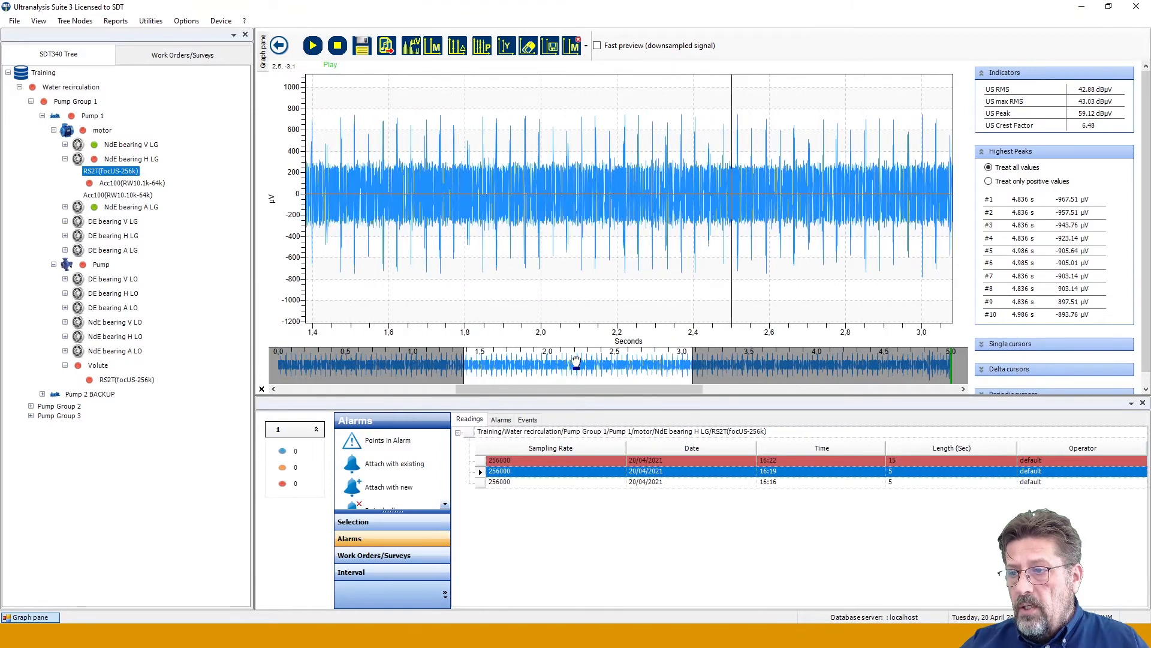
scroll(576, 360, up, 3)
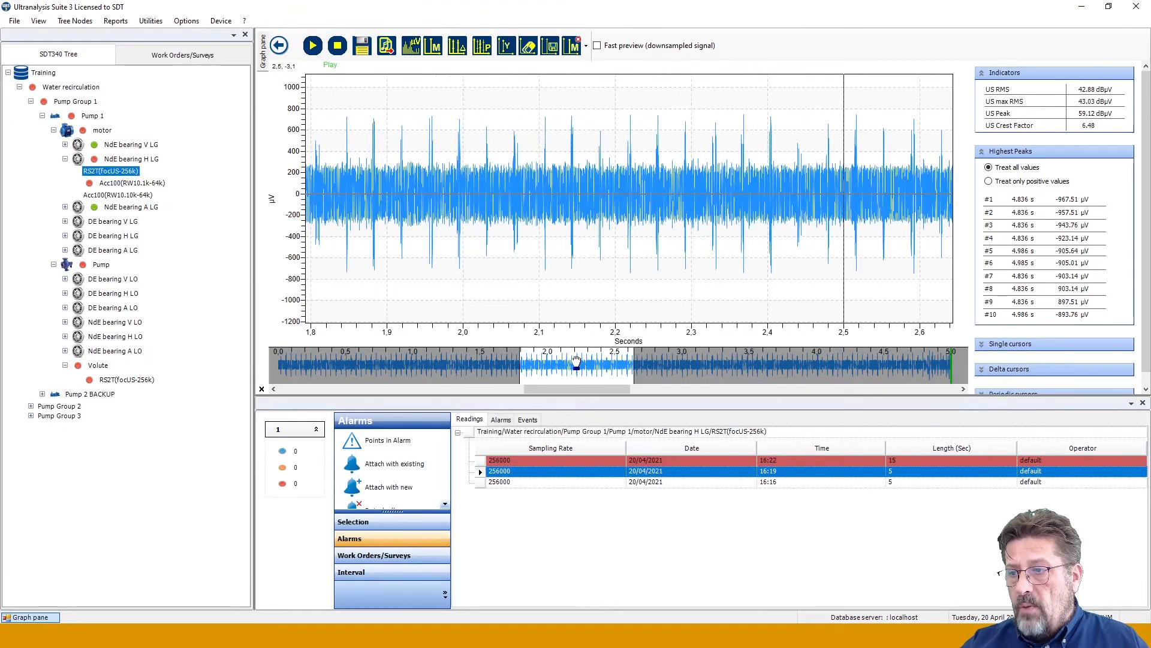
scroll(575, 359, up, 2)
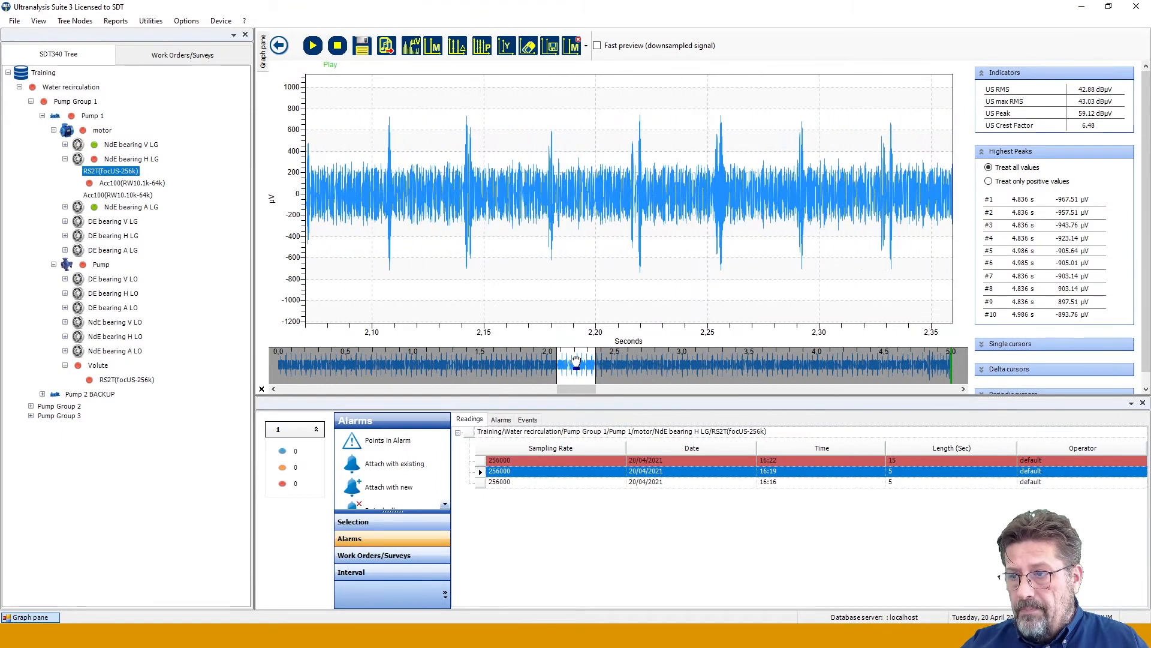
mouse_move(596, 364)
mouse_down()
mouse_move(732, 367)
mouse_move(589, 363)
mouse_move(586, 346)
mouse_up()
scroll(592, 275, down, 5)
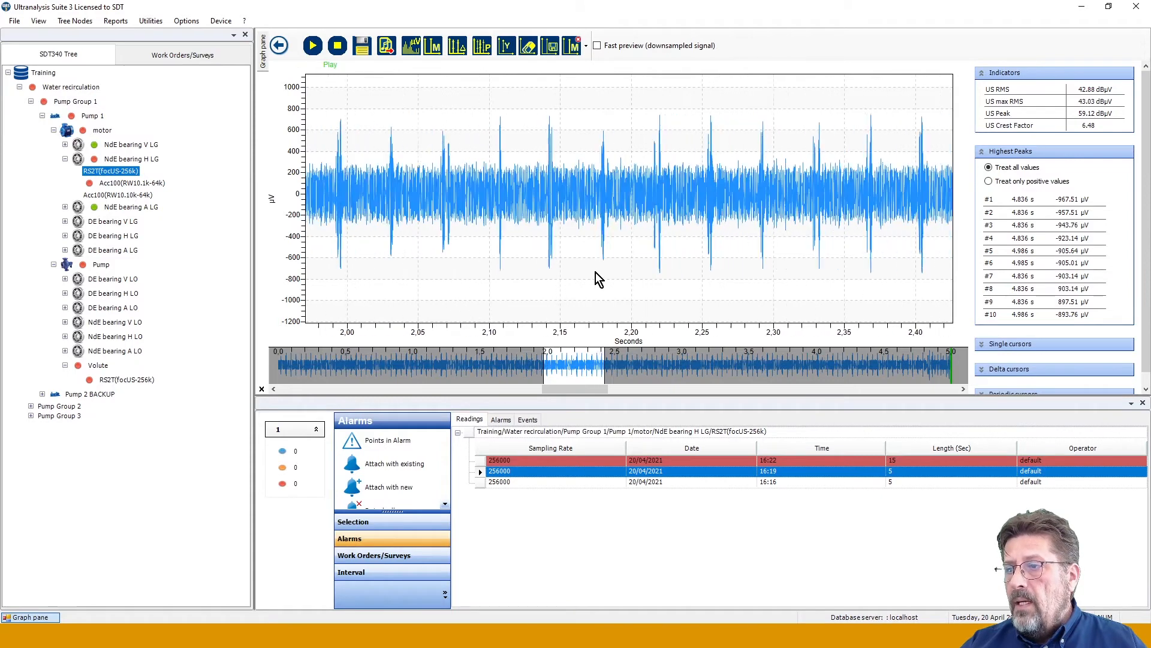
right_click(594, 277)
click(633, 310)
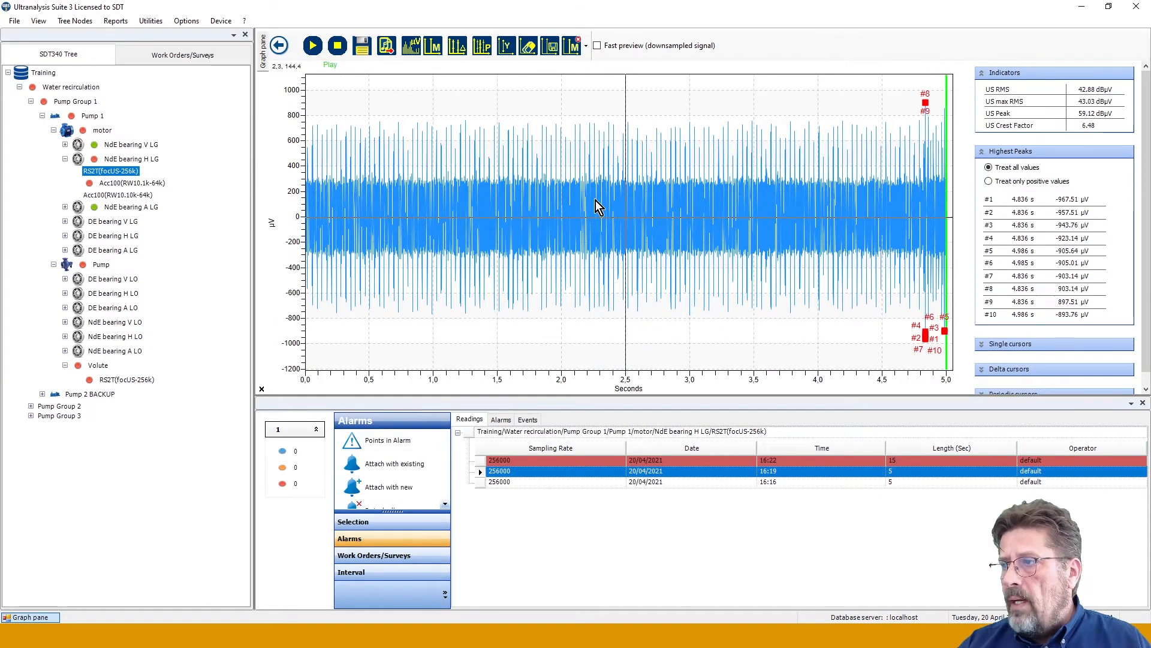
Include data labels on the full time waveform and turn them off again.
right_click(651, 102)
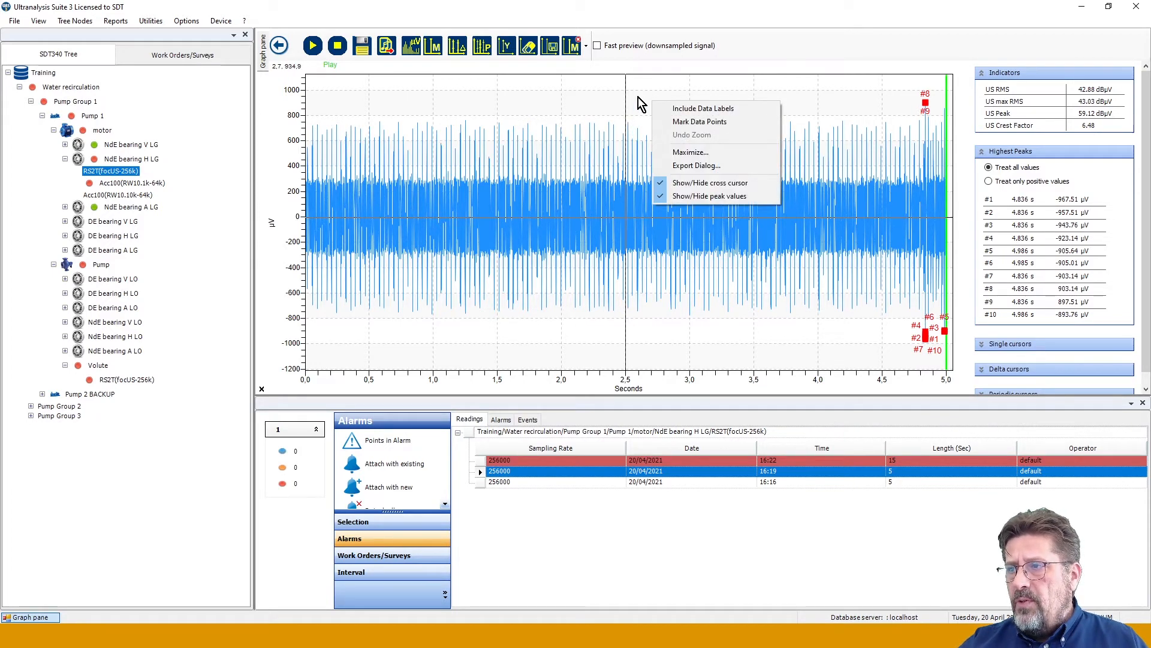
click(689, 109)
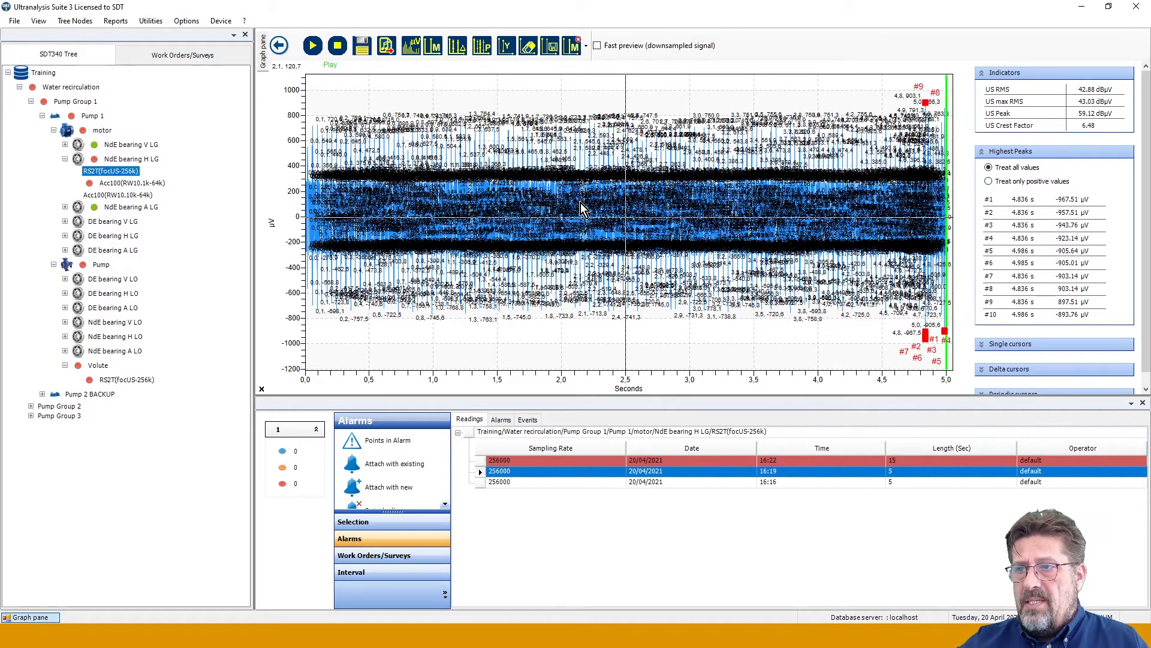
right_click(611, 252)
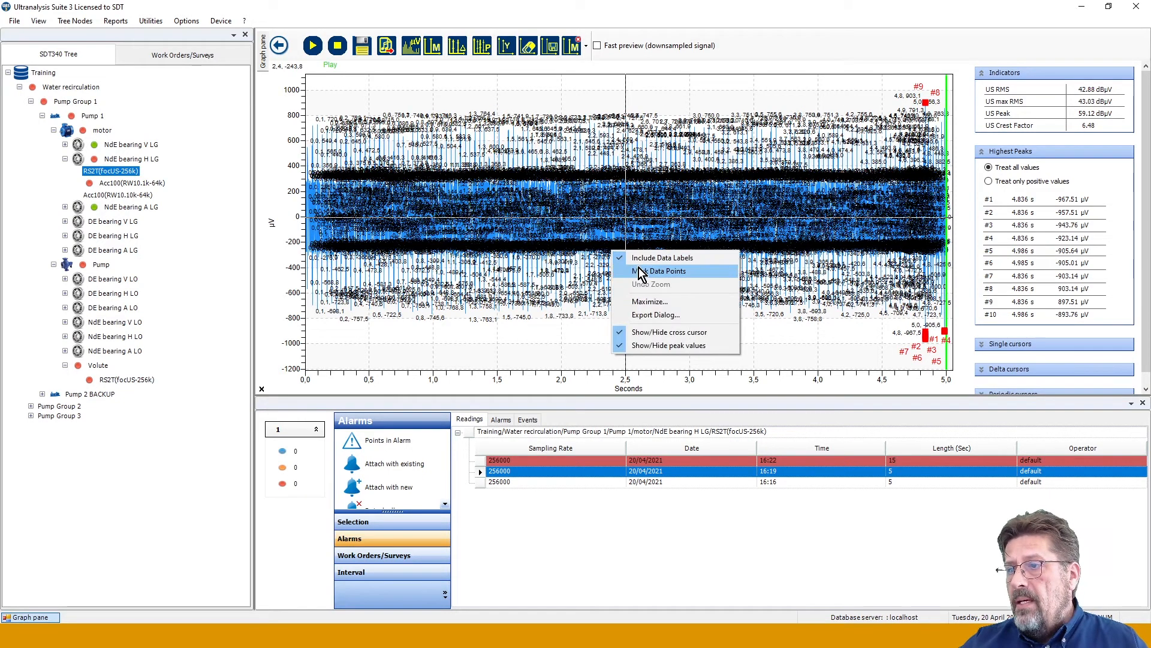
click(639, 259)
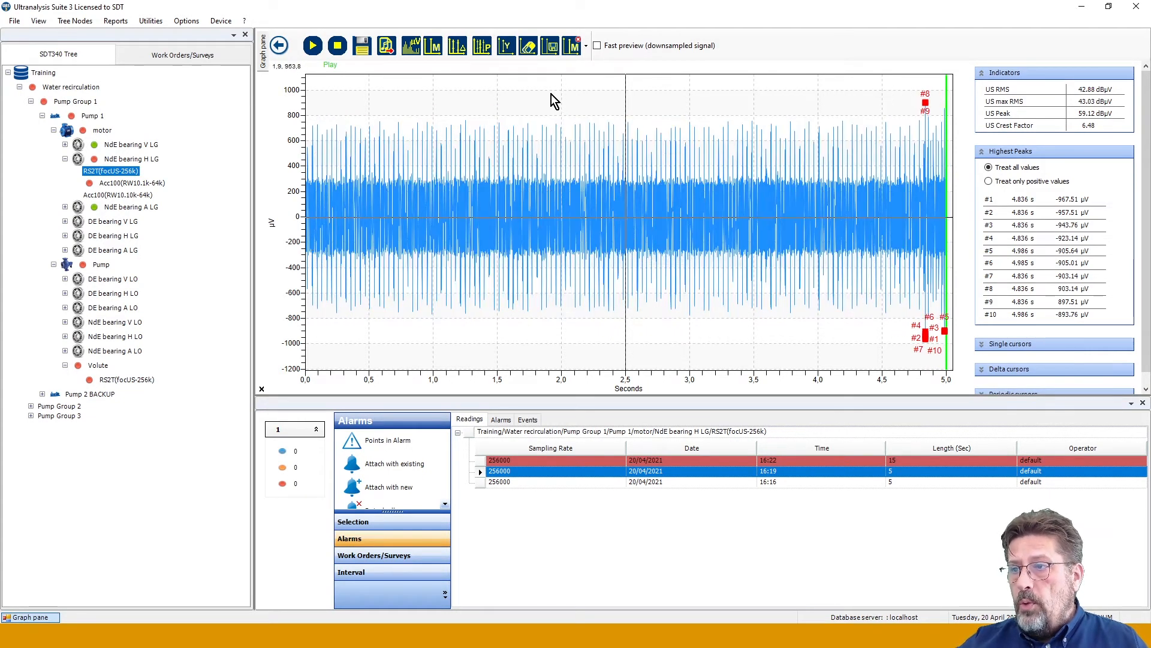
Zoom into a single impact near 1.847 s, mark its data points, and zoom further into the individual samples.
mouse_move(527, 89)
mouse_down()
mouse_move(555, 90)
mouse_move(557, 105)
mouse_move(626, 108)
mouse_up()
drag(513, 81, 712, 99)
right_click(561, 175)
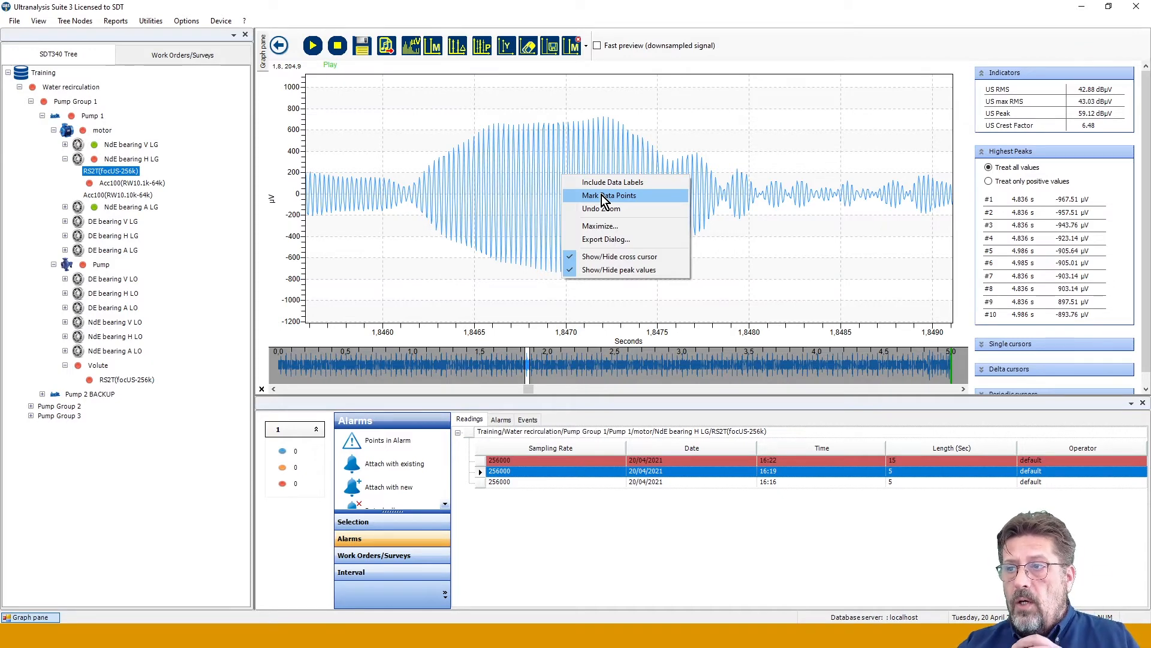
click(604, 198)
drag(506, 93, 606, 99)
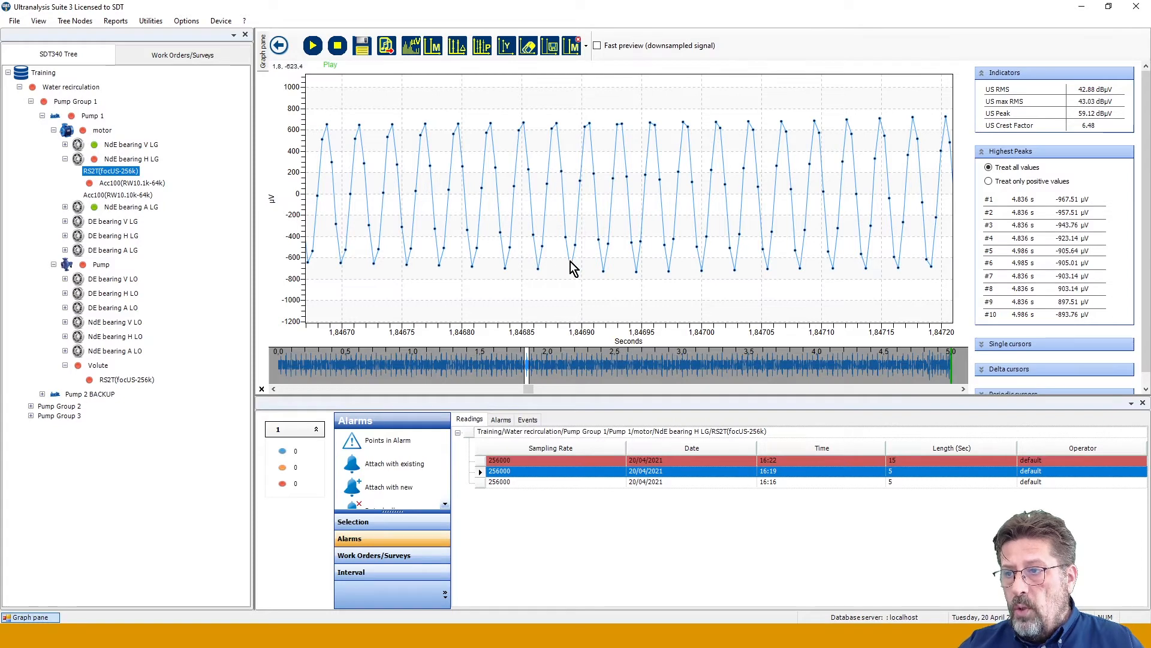
Magnify the time waveform samples around 1.8469 s, include data labels on them, and widen the viewed section again.
scroll(582, 228, up, 5)
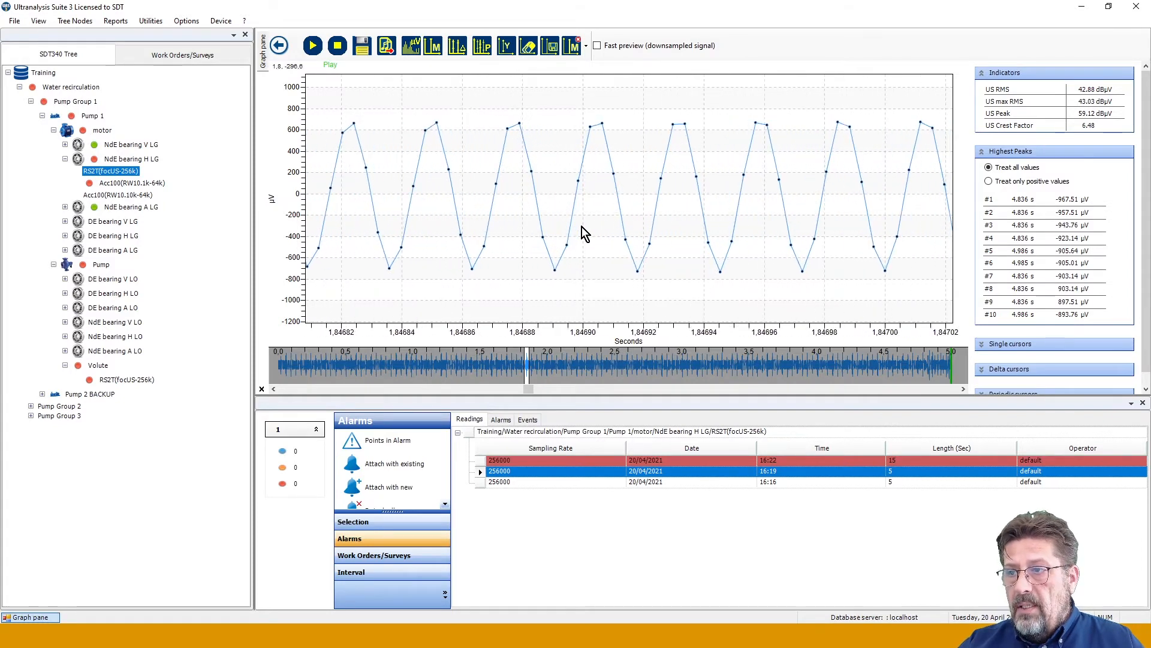
right_click(559, 178)
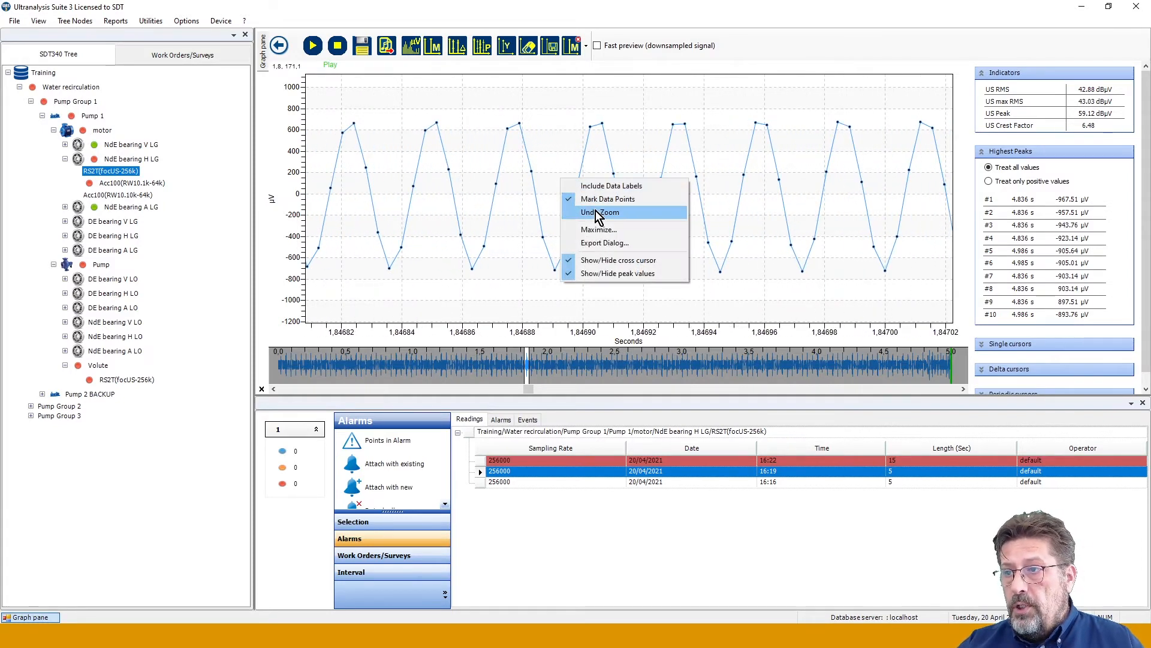
click(598, 187)
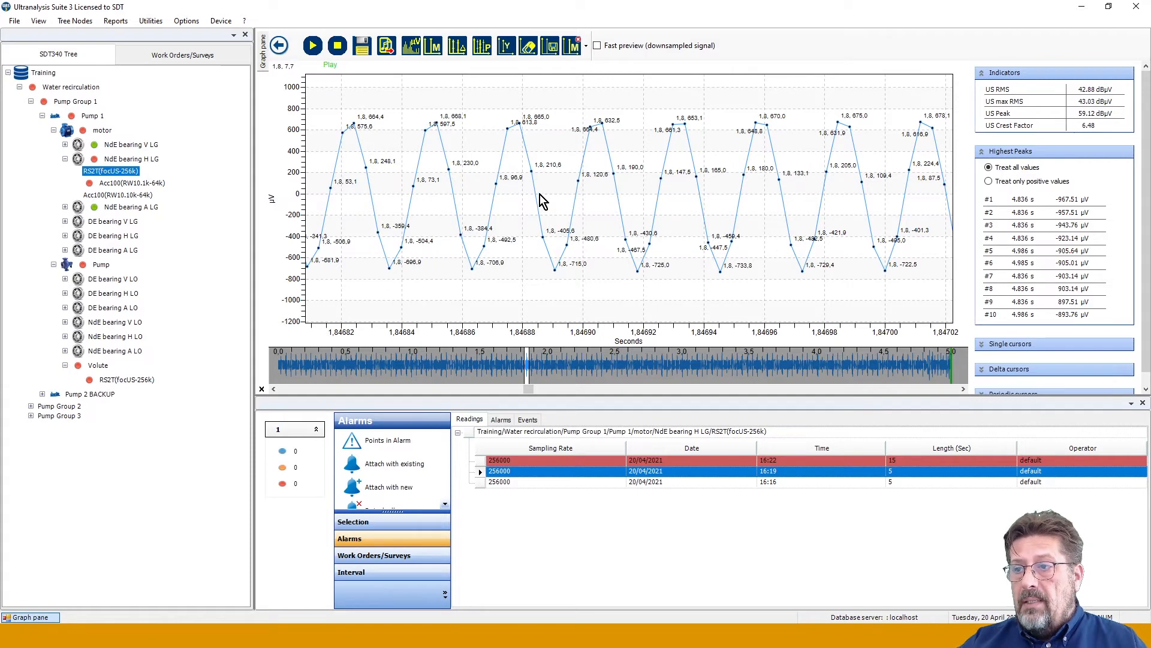
scroll(539, 196, down, 5)
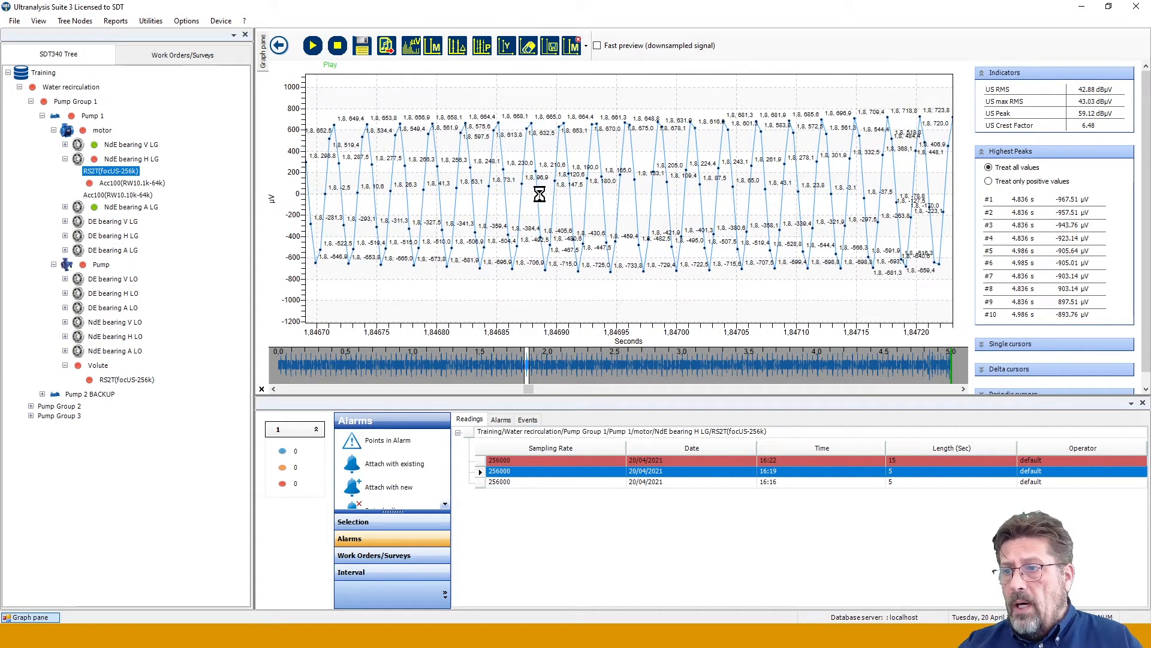
Turn off the data point marks, undo the waveform zoom, and remove the data labels from the full signal.
right_click(540, 196)
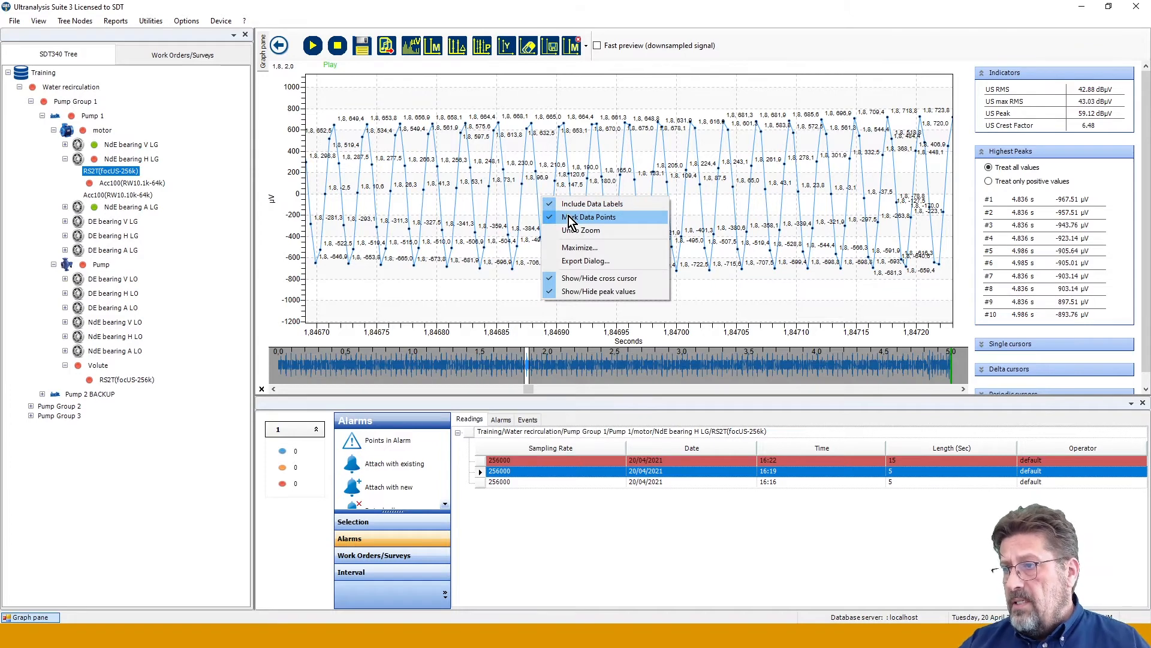
click(569, 220)
right_click(567, 193)
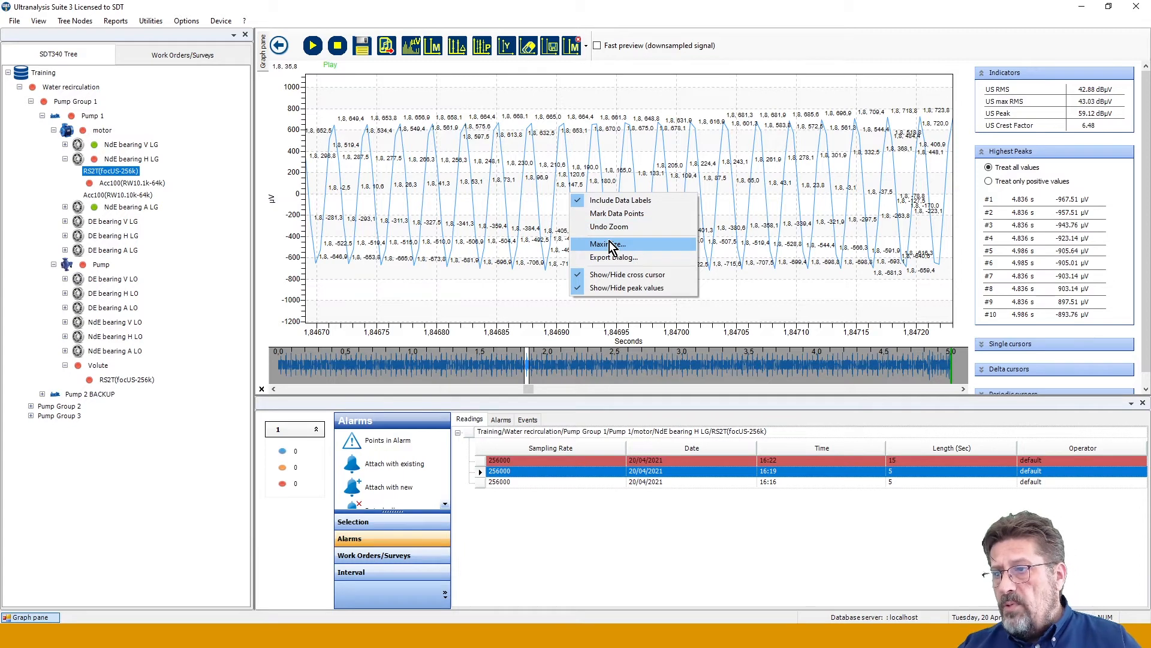
click(609, 226)
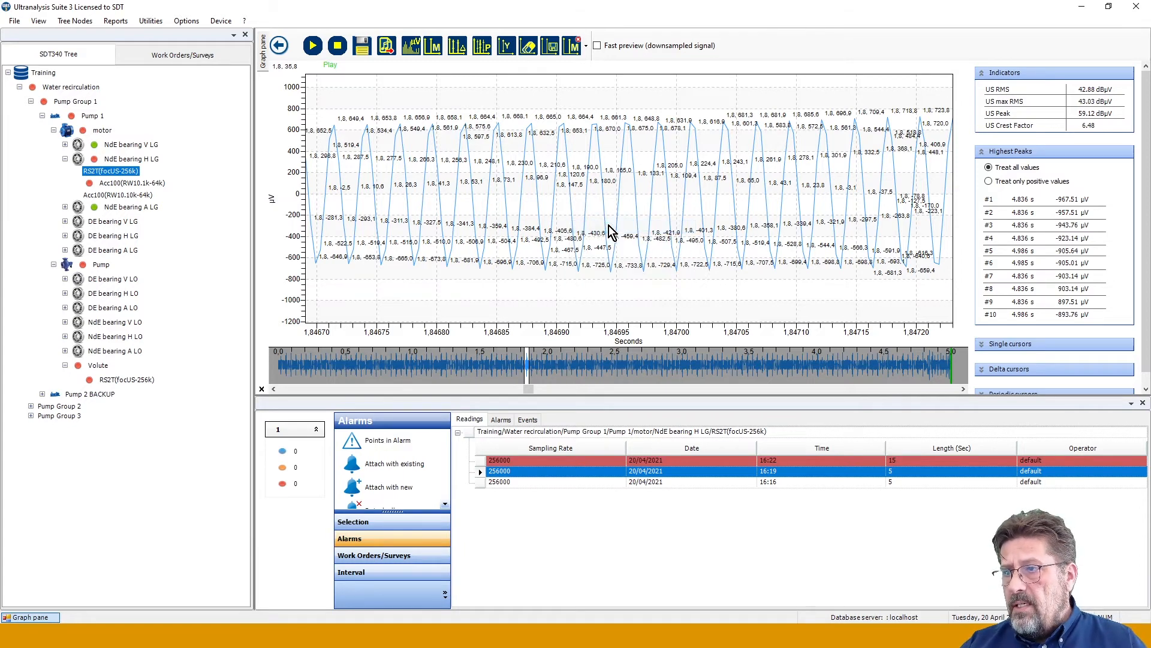
right_click(607, 208)
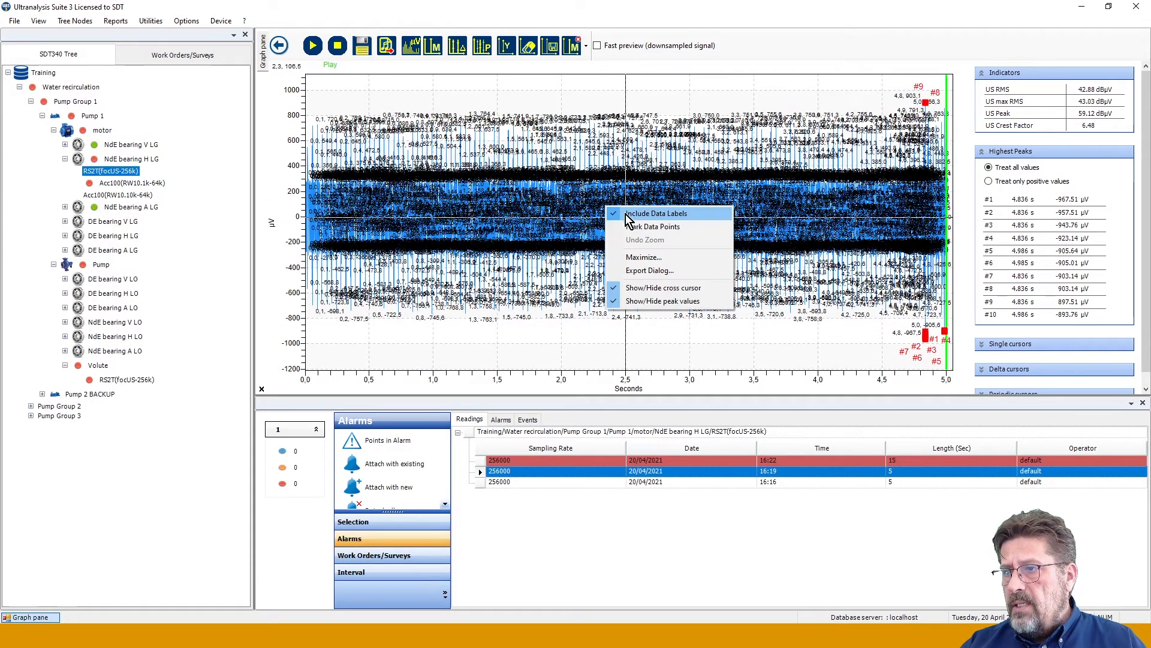
click(638, 216)
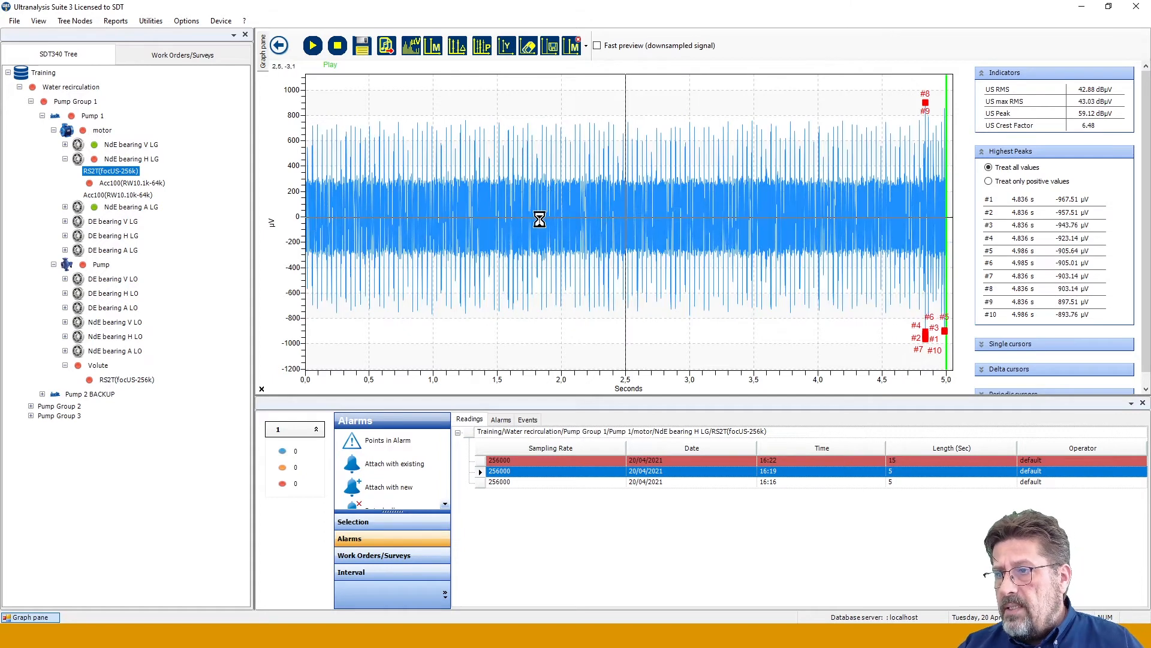
Open the time waveform's export settings, review the format and destination choices, and close them without exporting.
right_click(541, 221)
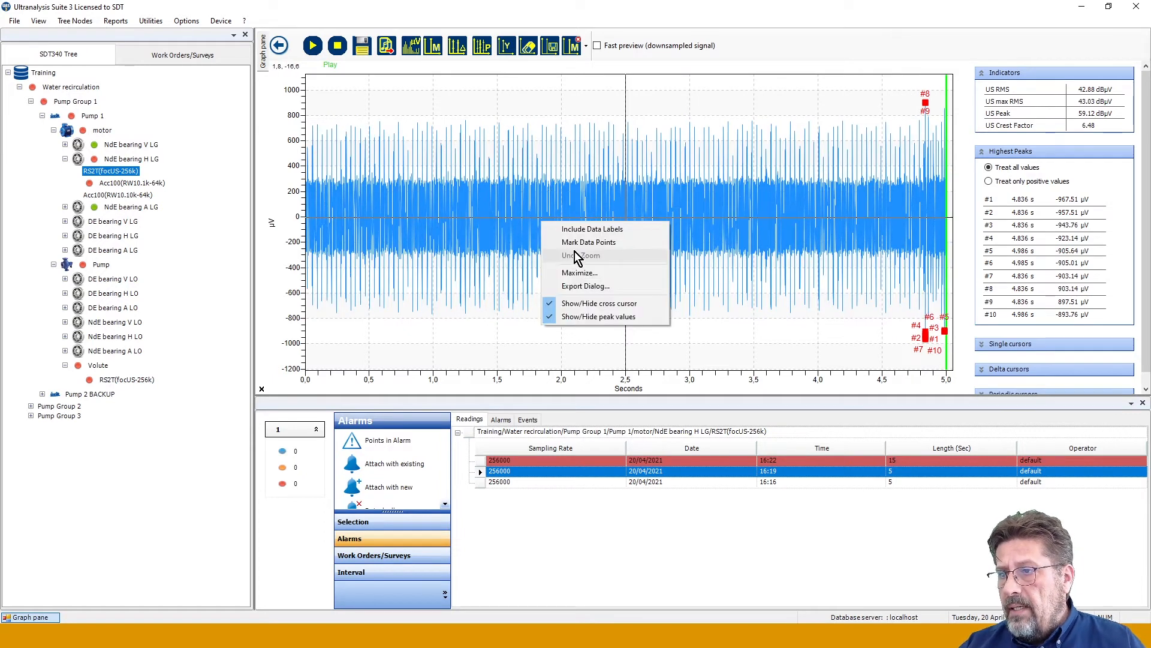
click(587, 287)
drag(631, 229, 583, 164)
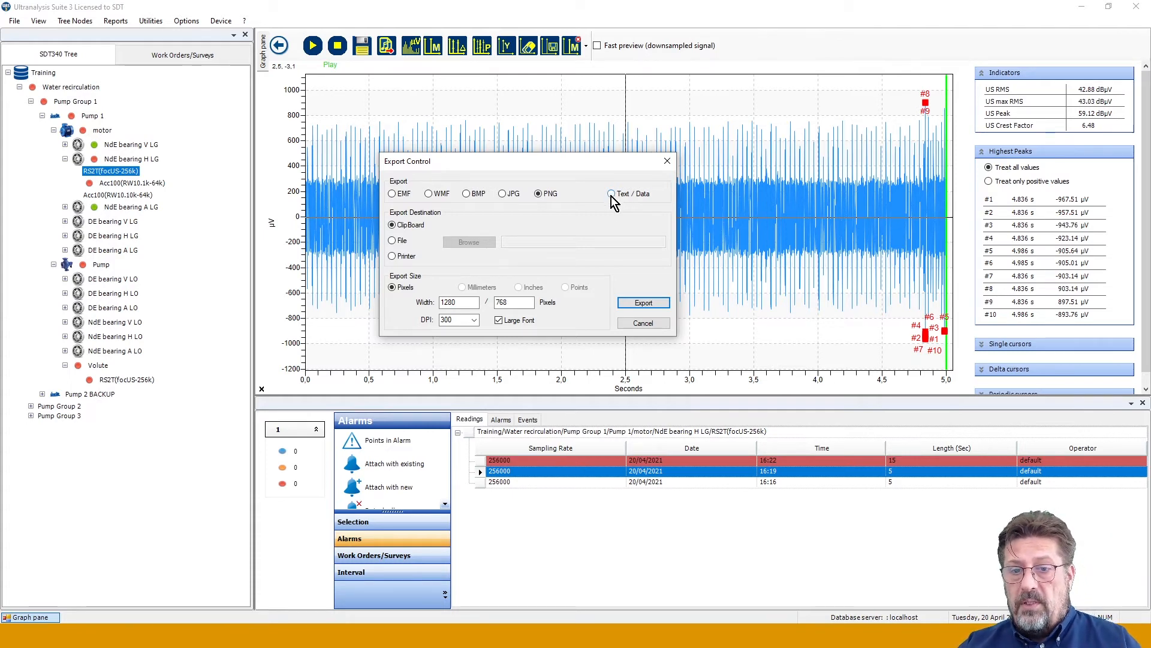
click(667, 161)
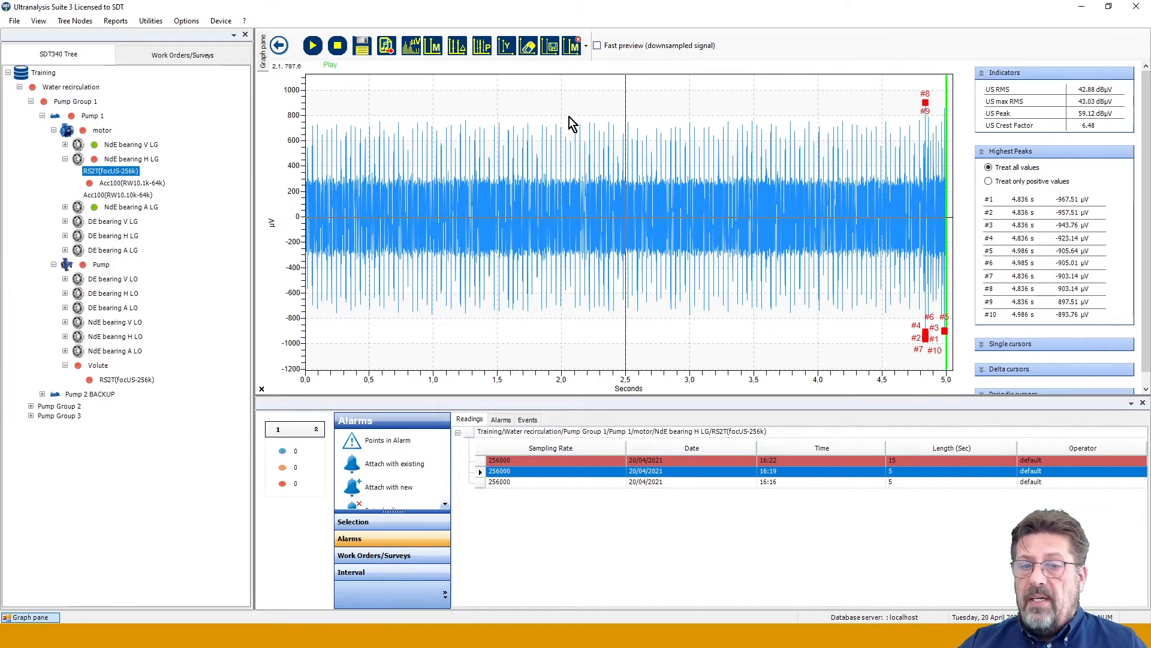
Enable the downsampled fast preview and zoom into the time waveform around 1.995 s to inspect its resolution.
click(597, 45)
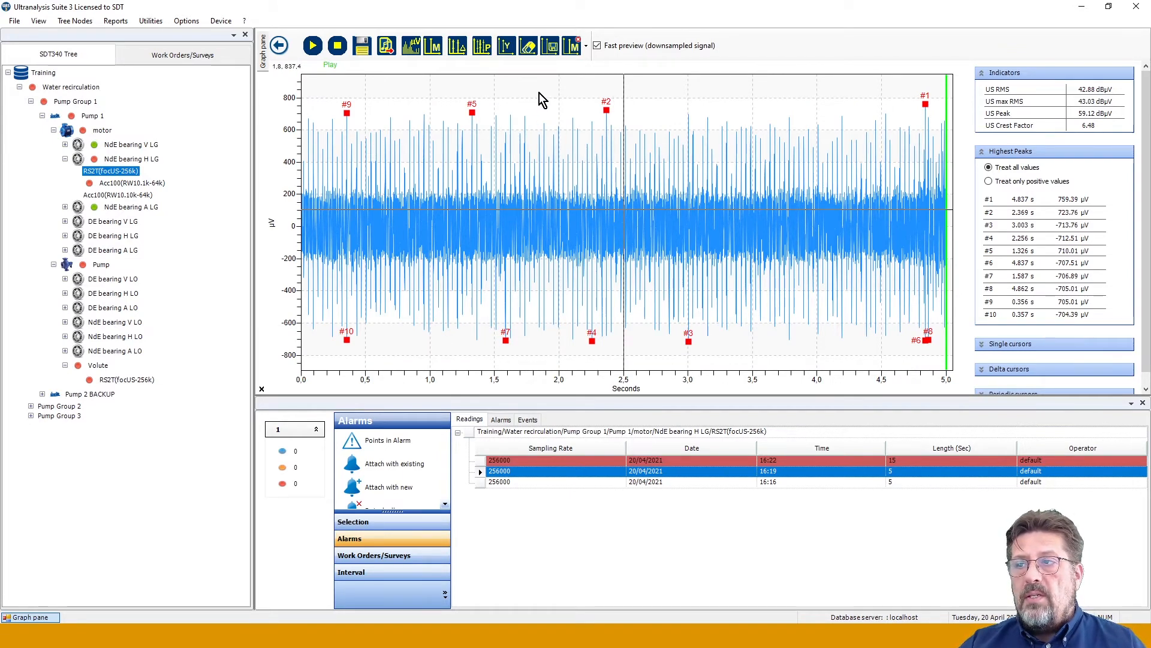
drag(550, 91, 620, 107)
click(571, 93)
click(620, 107)
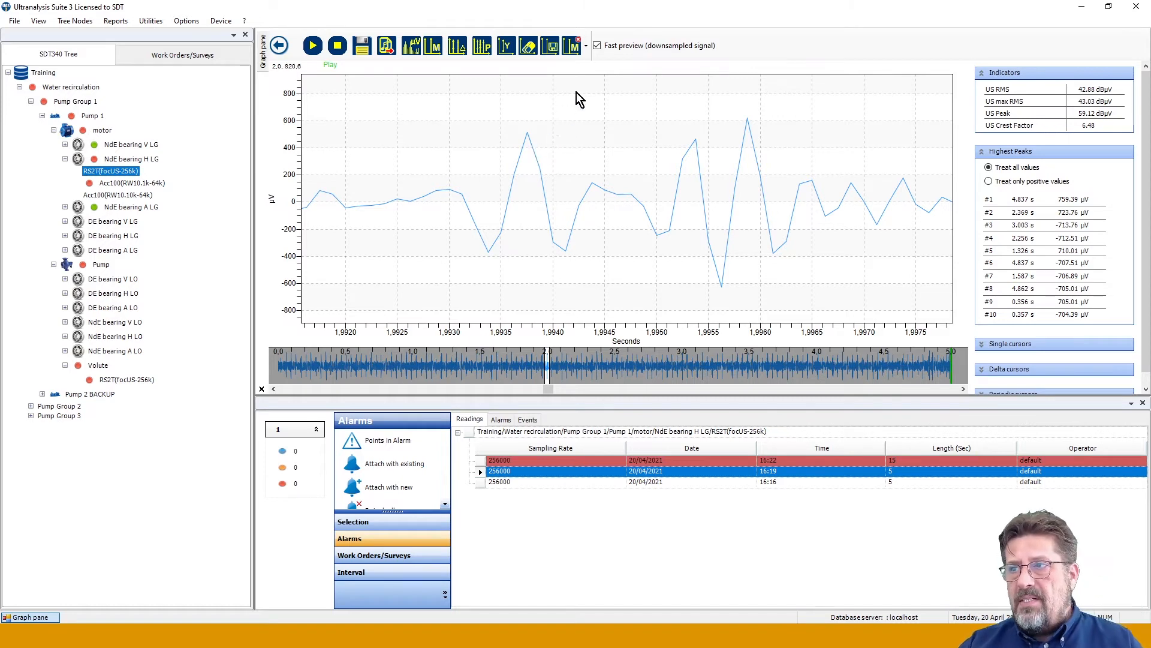
Disable the fast preview to view the section at full sampling and undo the zoom on the time waveform.
click(598, 45)
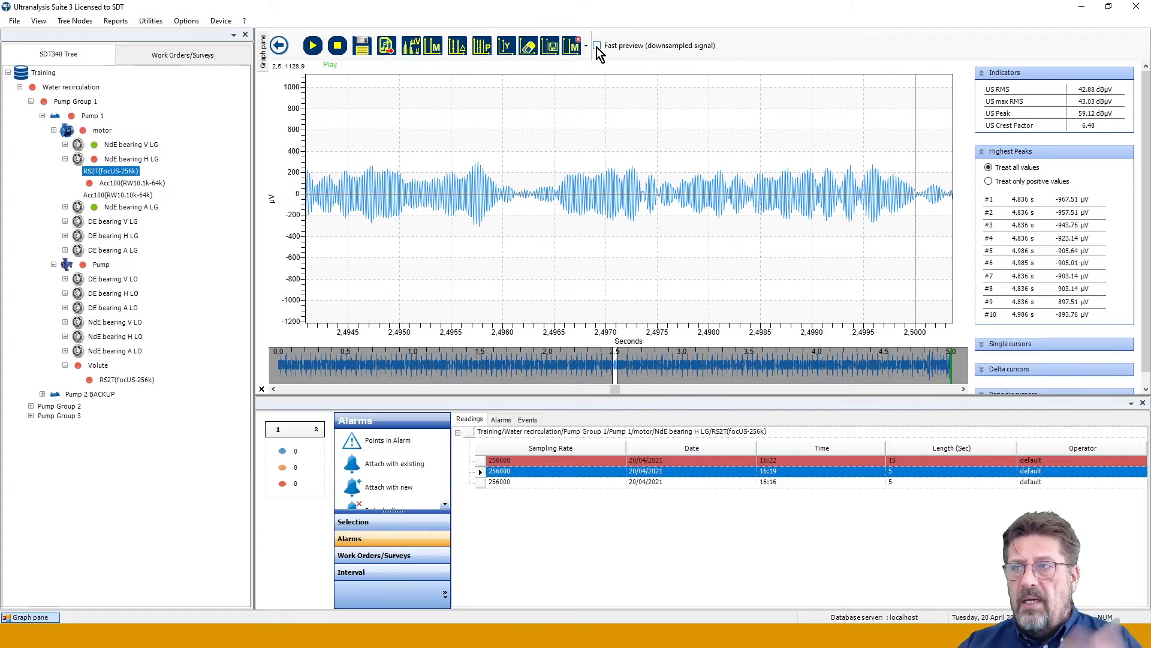
right_click(573, 120)
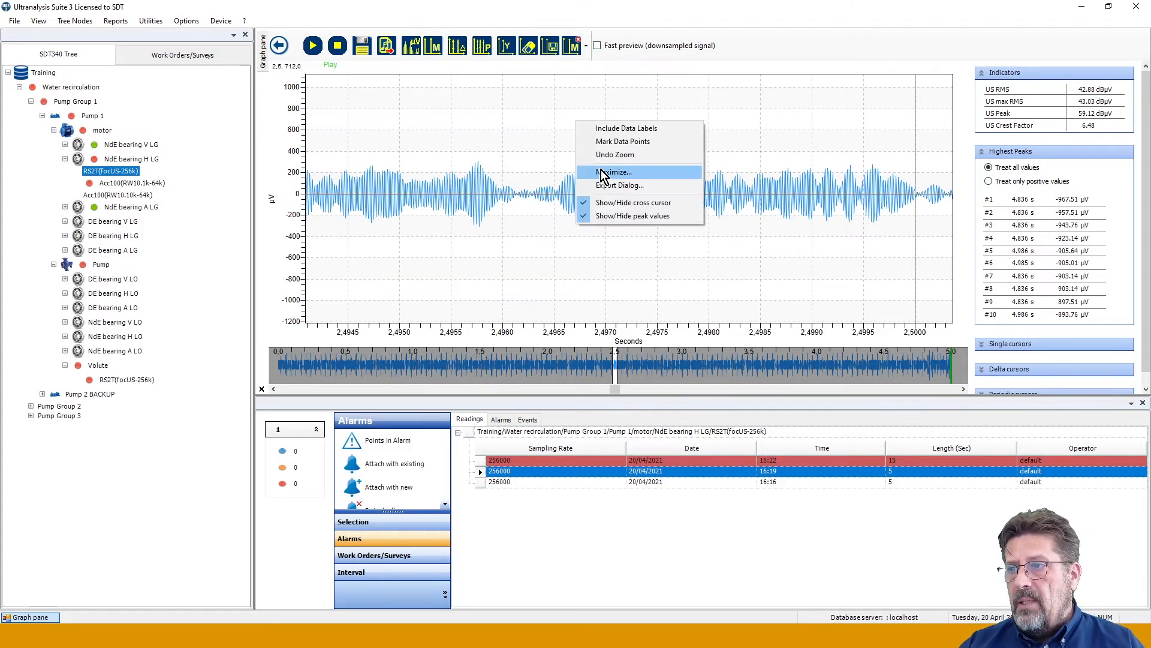
click(610, 156)
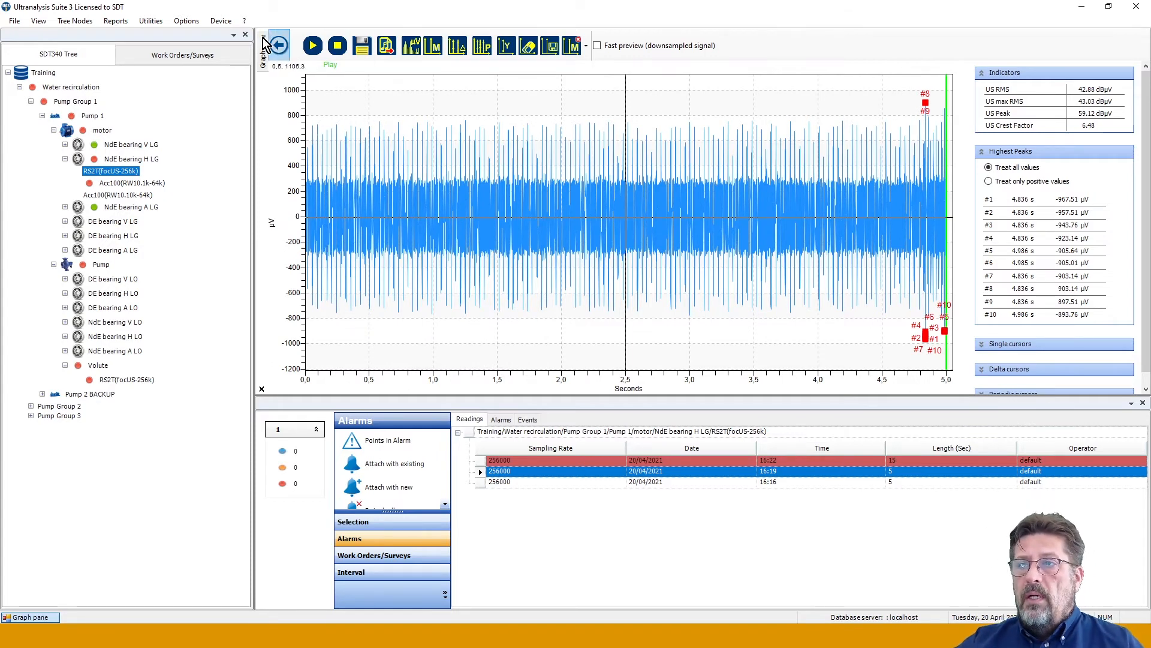
Return to the graph overview, reopen the time waveform enlarged, and play its recorded sound.
click(280, 46)
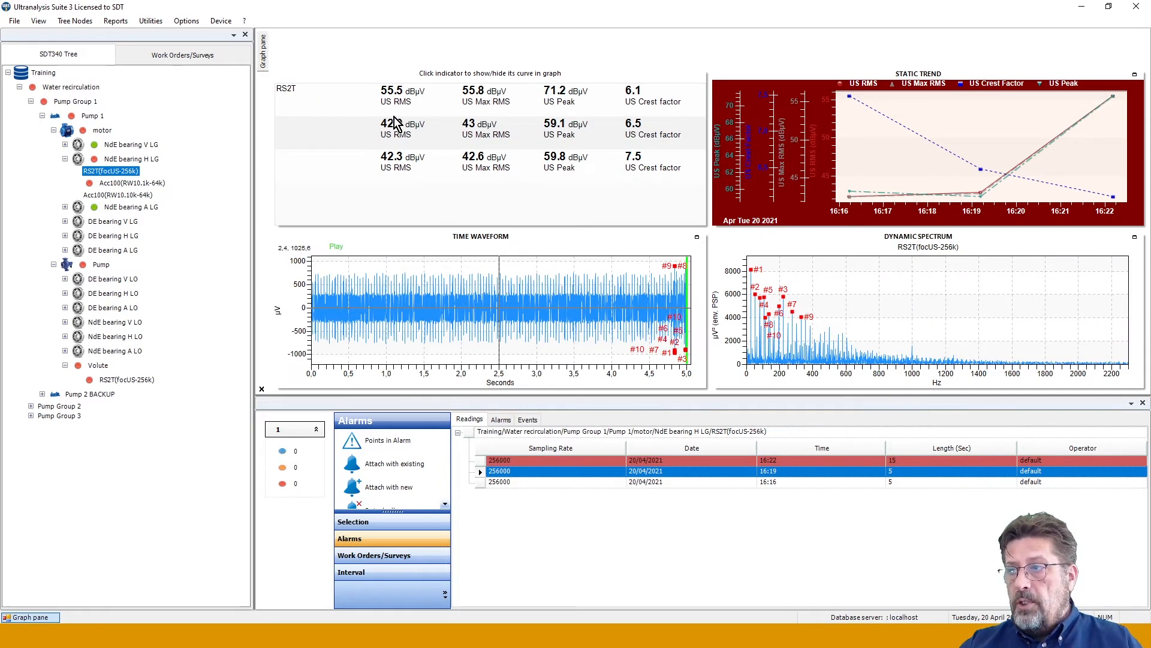
click(697, 242)
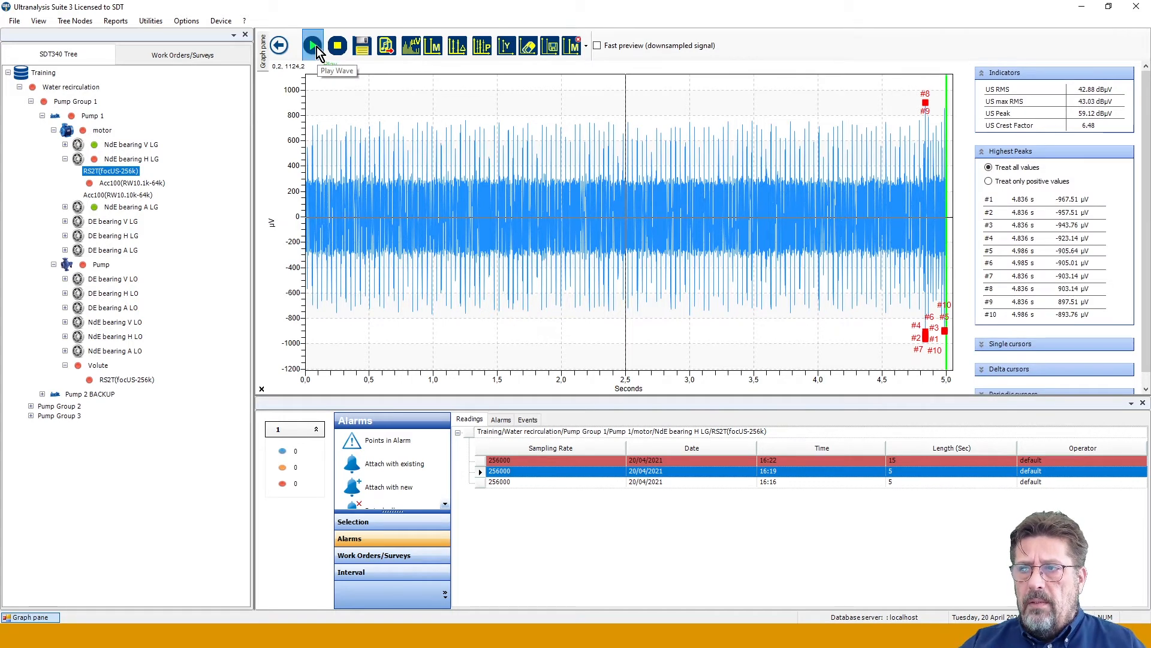
click(316, 48)
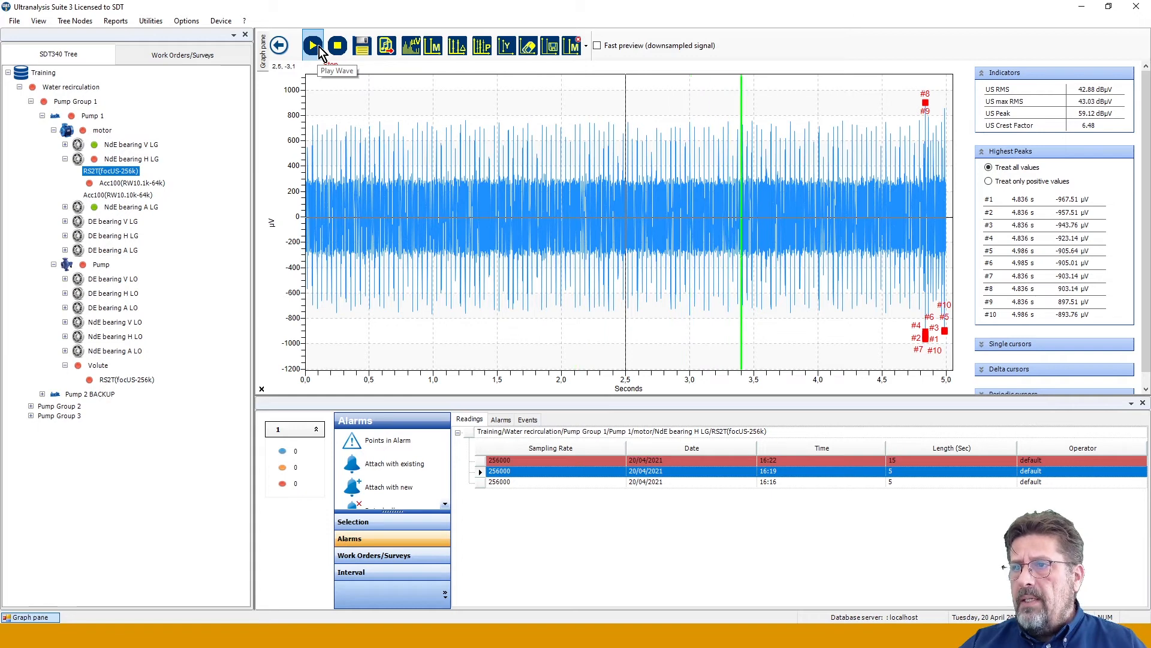
click(313, 47)
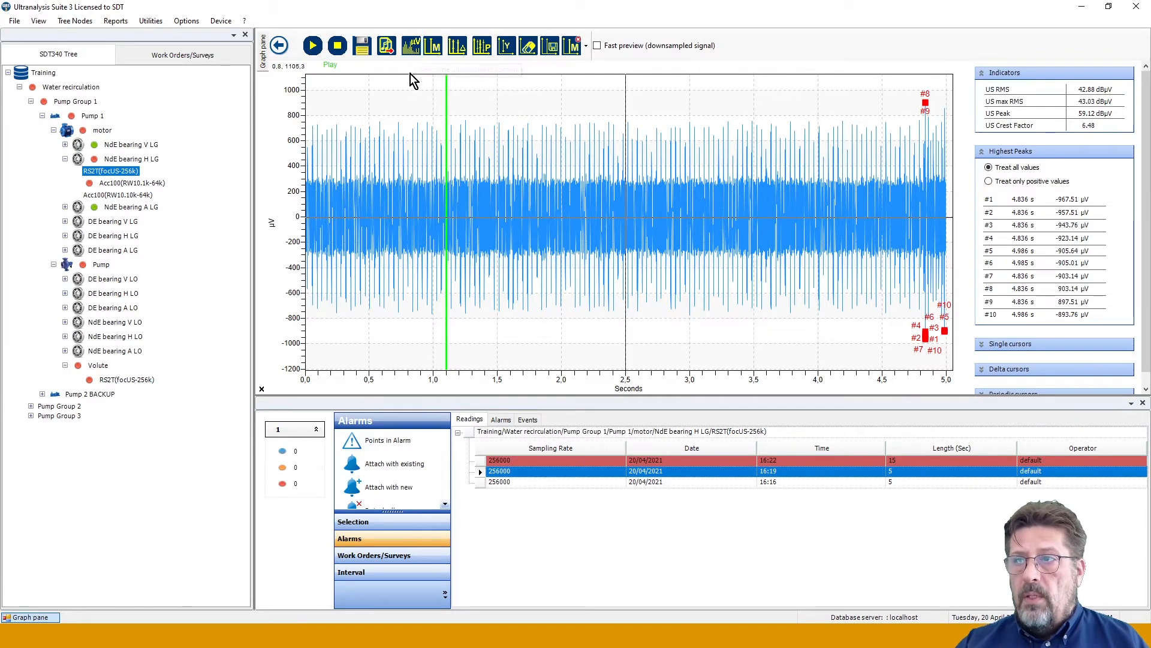
Compare the reading's time waveform and spectrum by switching between them, once through the graph overview and once directly.
click(413, 48)
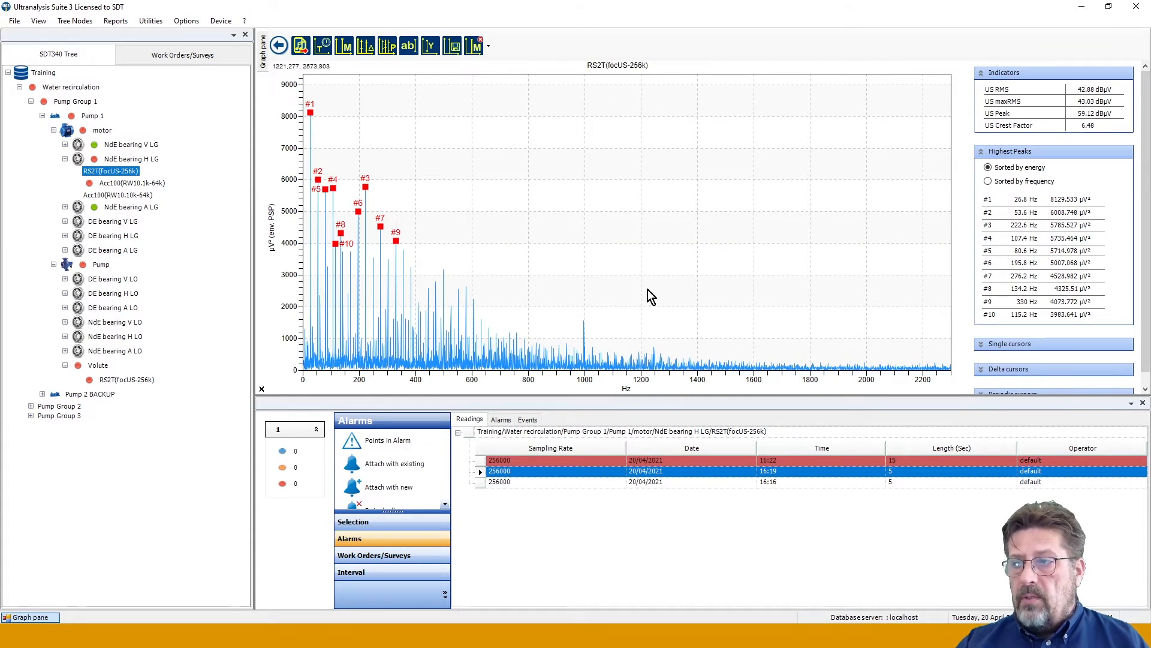
click(281, 47)
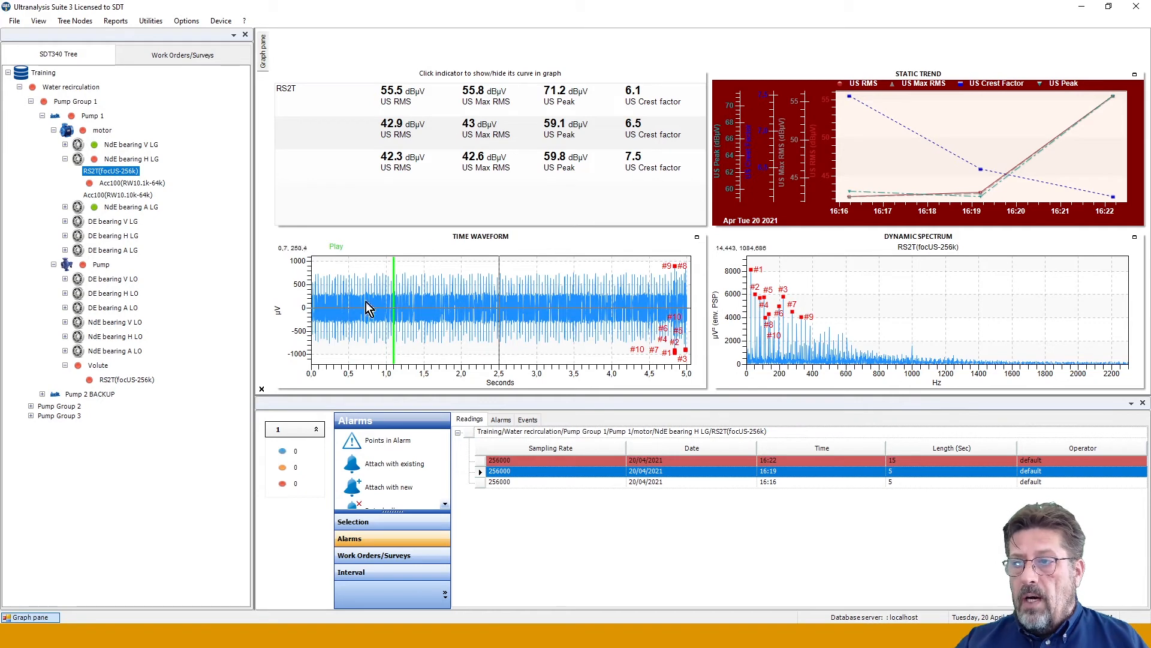
click(698, 238)
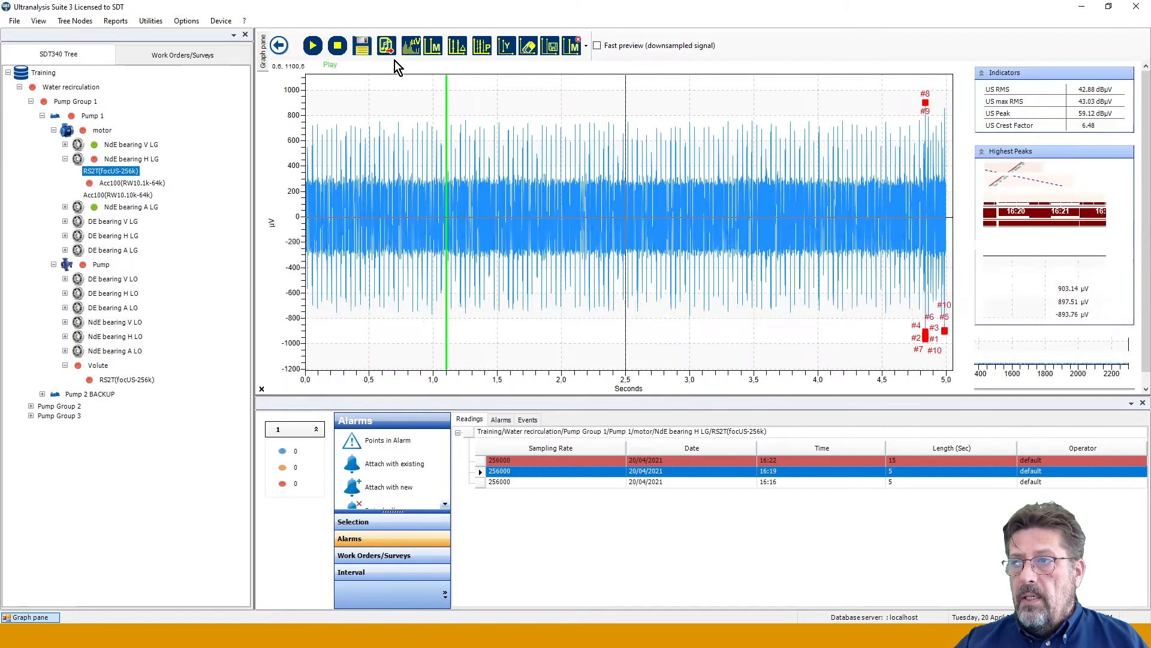
click(410, 46)
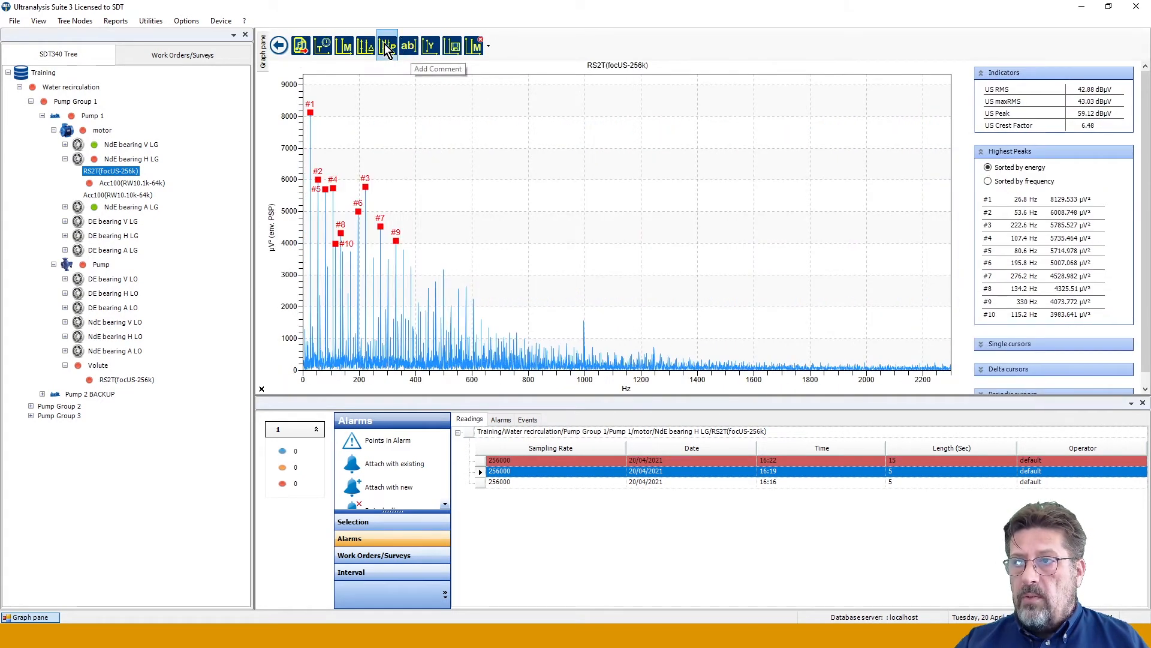
click(324, 47)
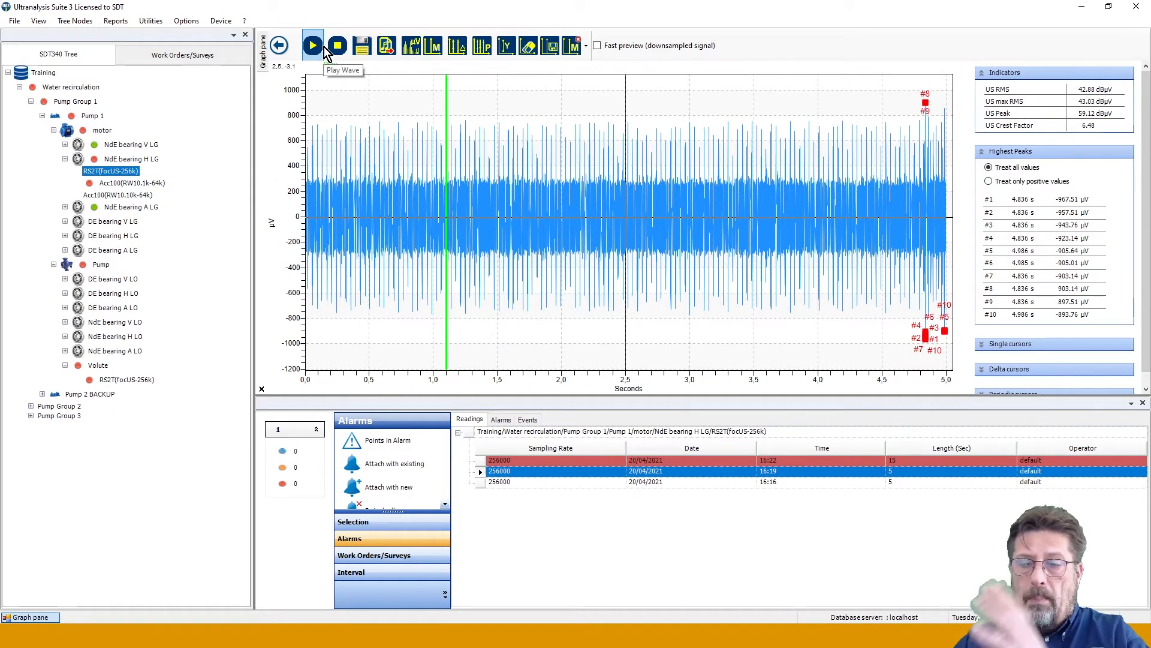
click(322, 47)
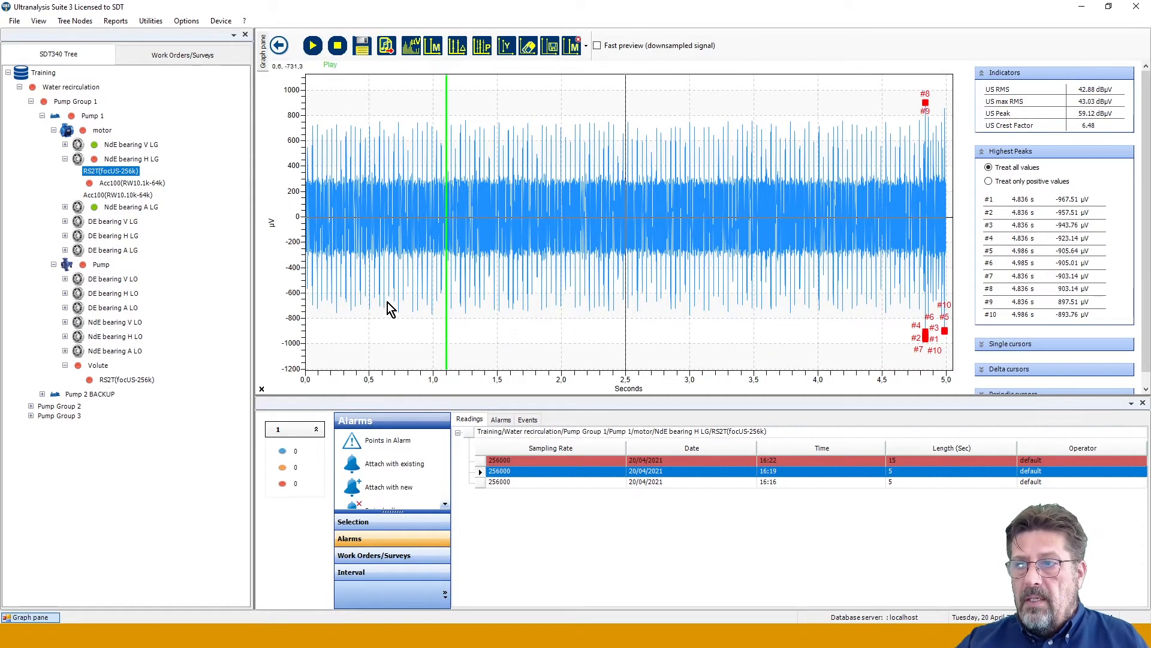
Zoom the time waveform to about 0.61 to 0.96 s, view the spectrum, return to the waveform, and undo the zoom.
drag(384, 103, 430, 103)
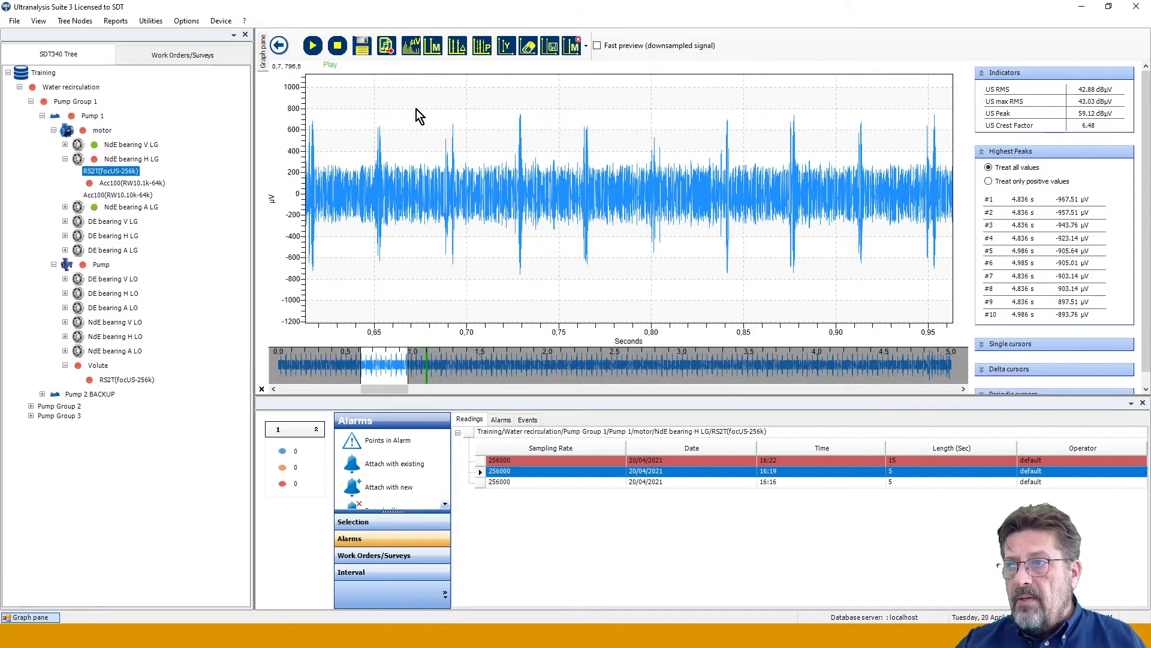
click(406, 53)
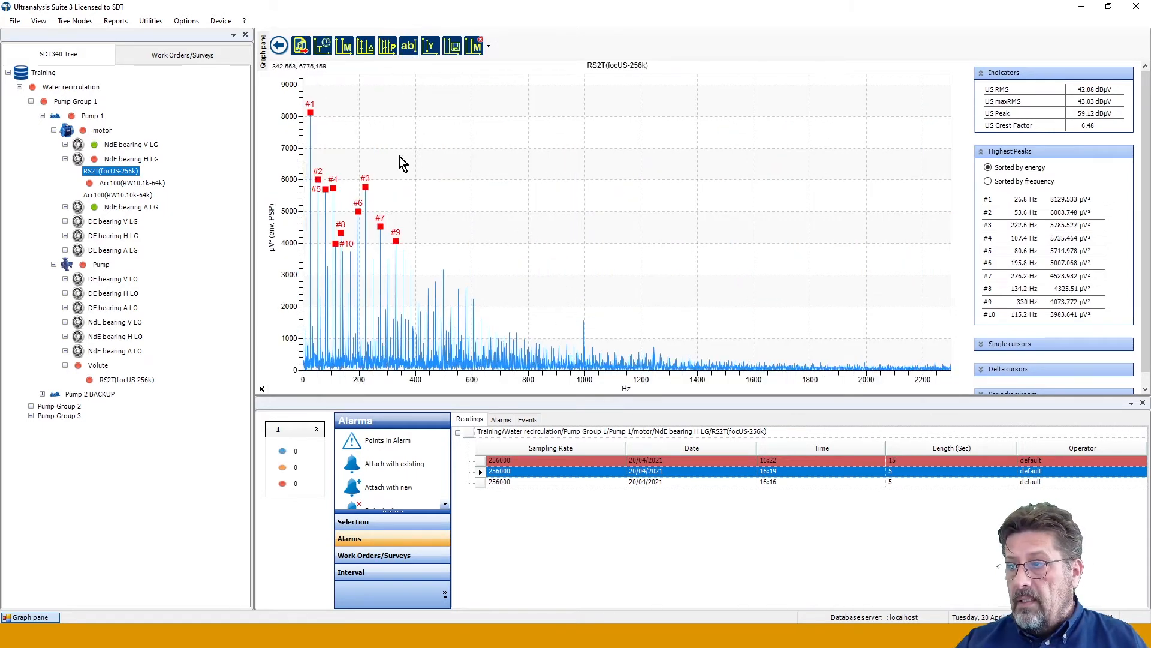
click(325, 45)
right_click(448, 181)
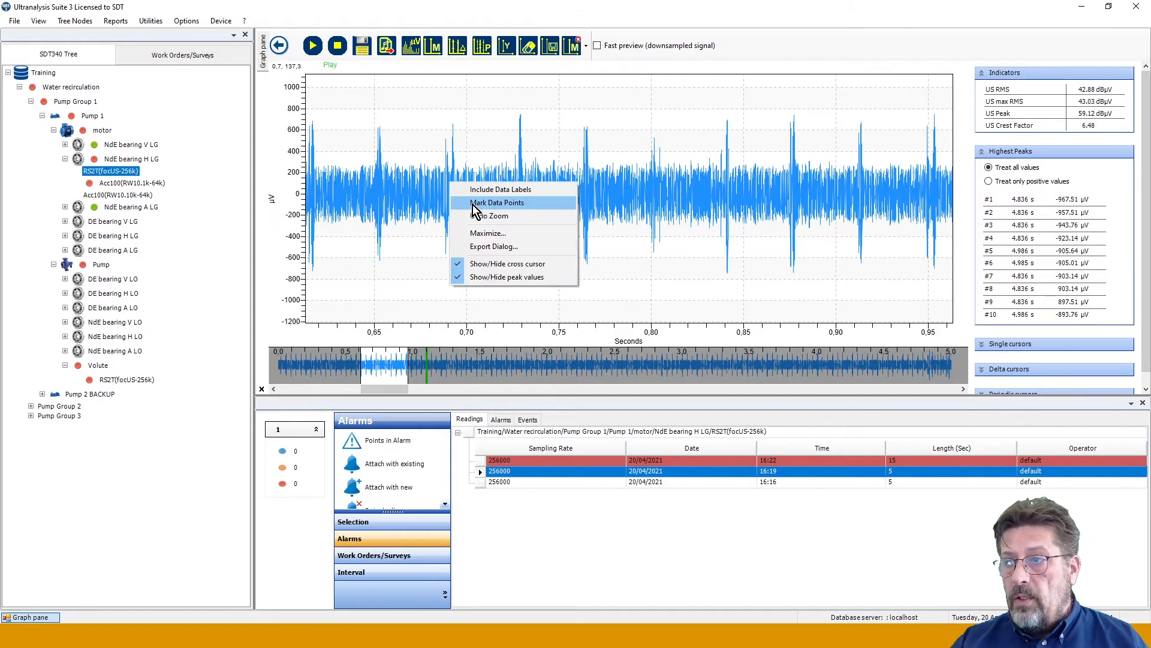
click(483, 214)
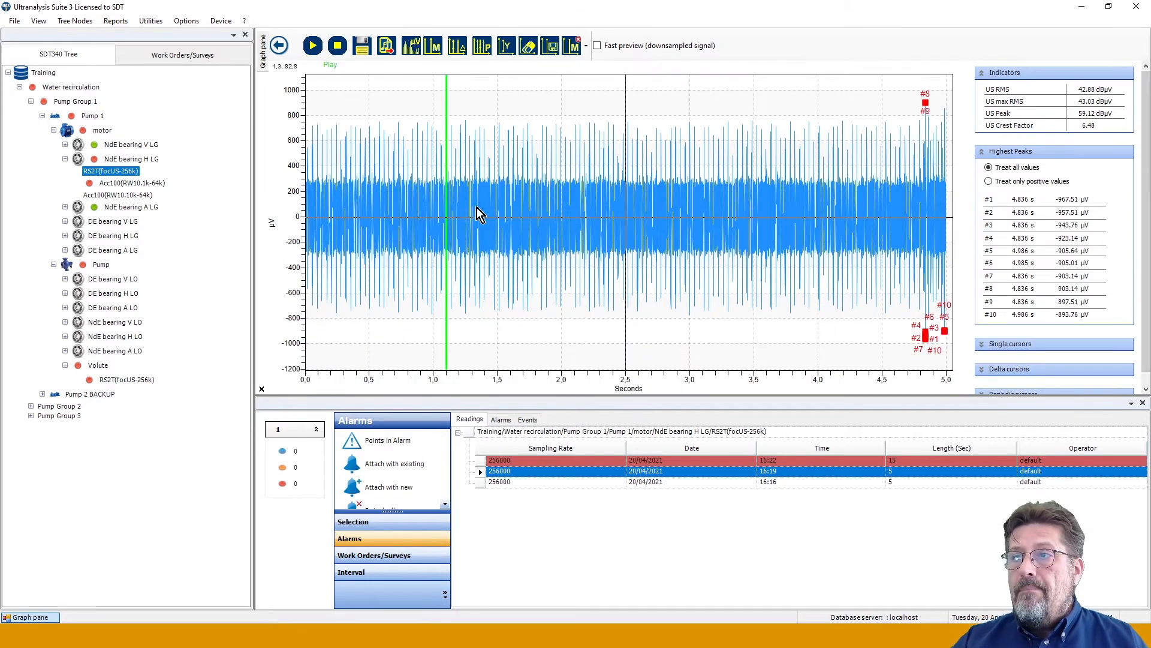
Add a single cursor with the comment "Intersting" to the time waveform and place it at about 1.58 s.
click(437, 46)
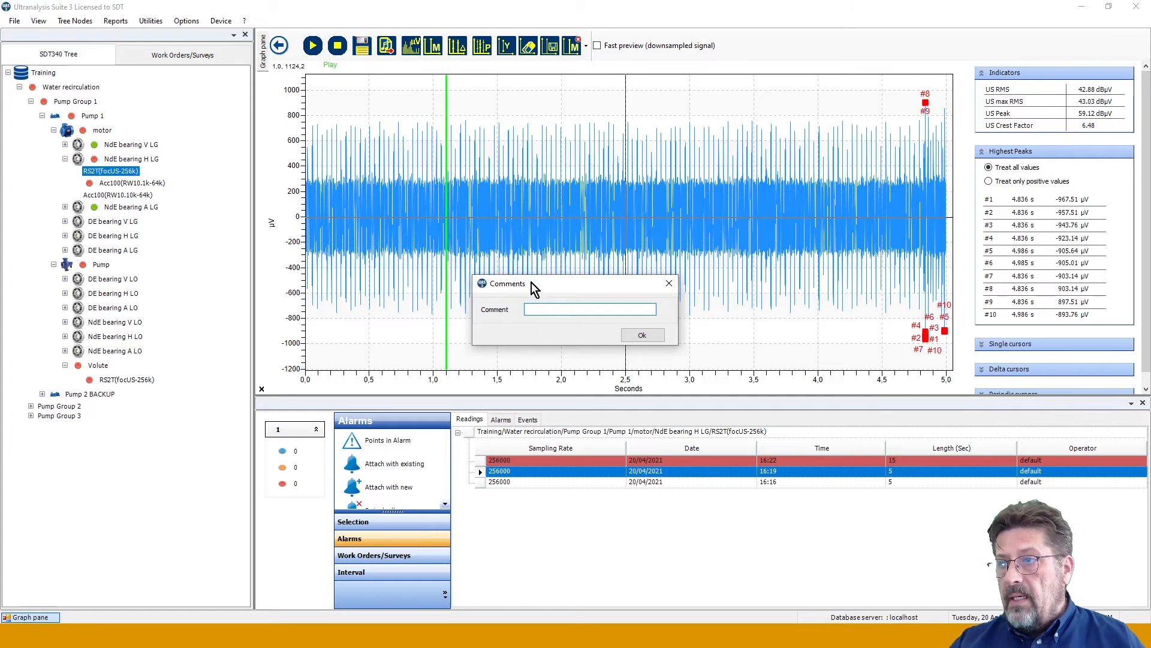
click(668, 283)
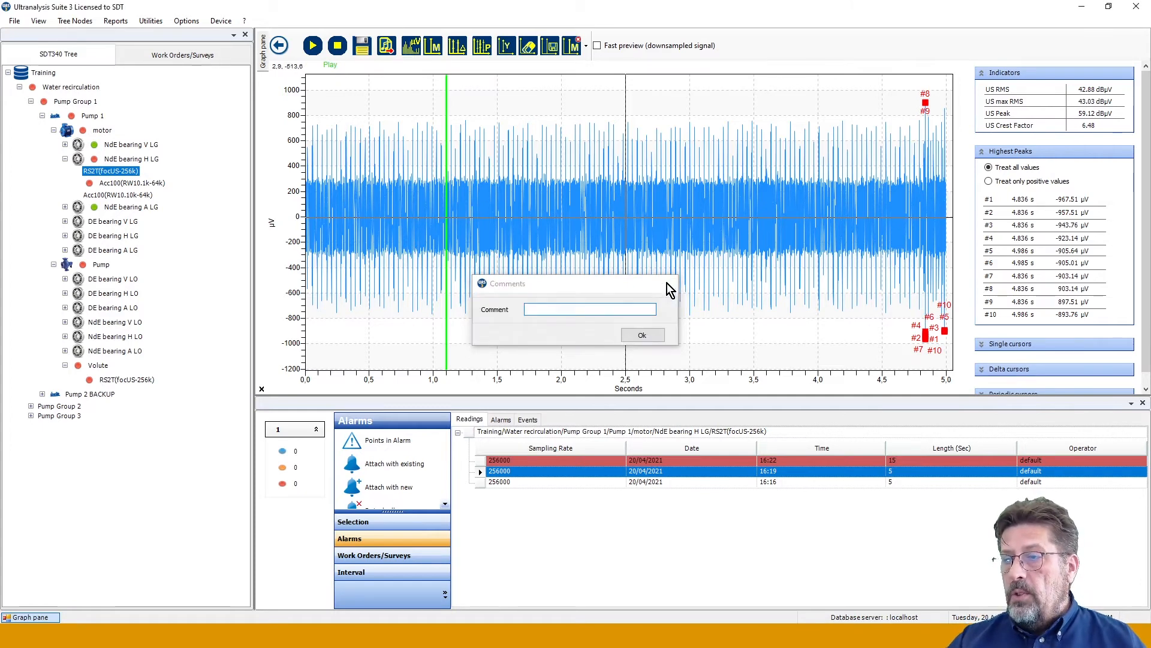
click(432, 50)
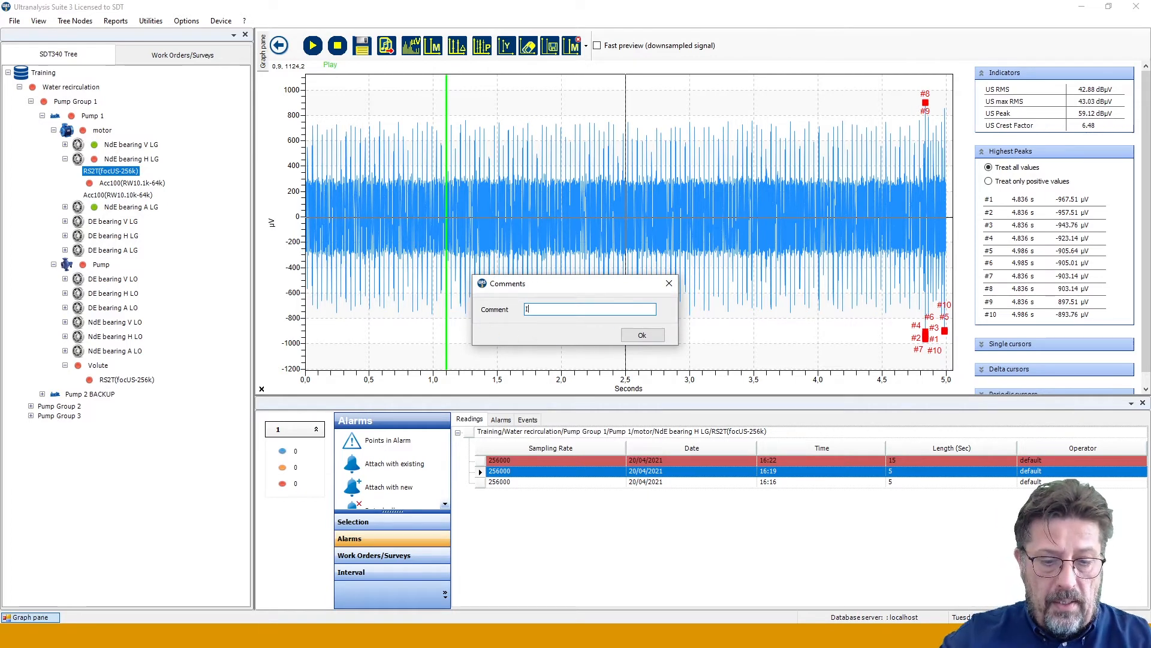
text(Interstin)
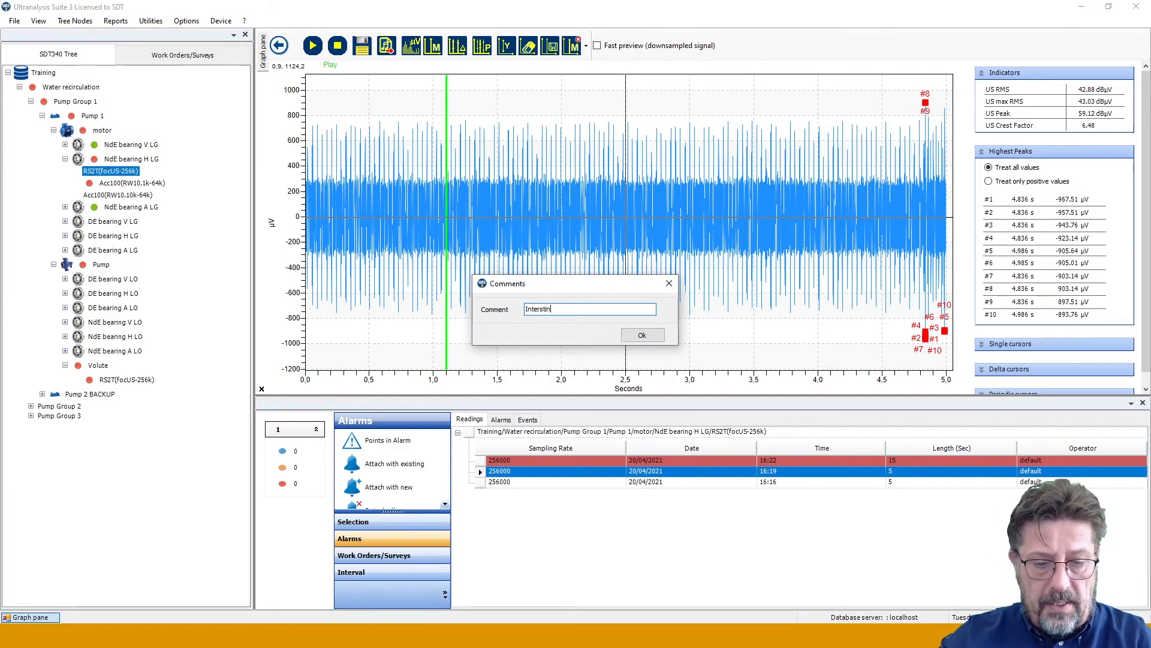
text(g p)
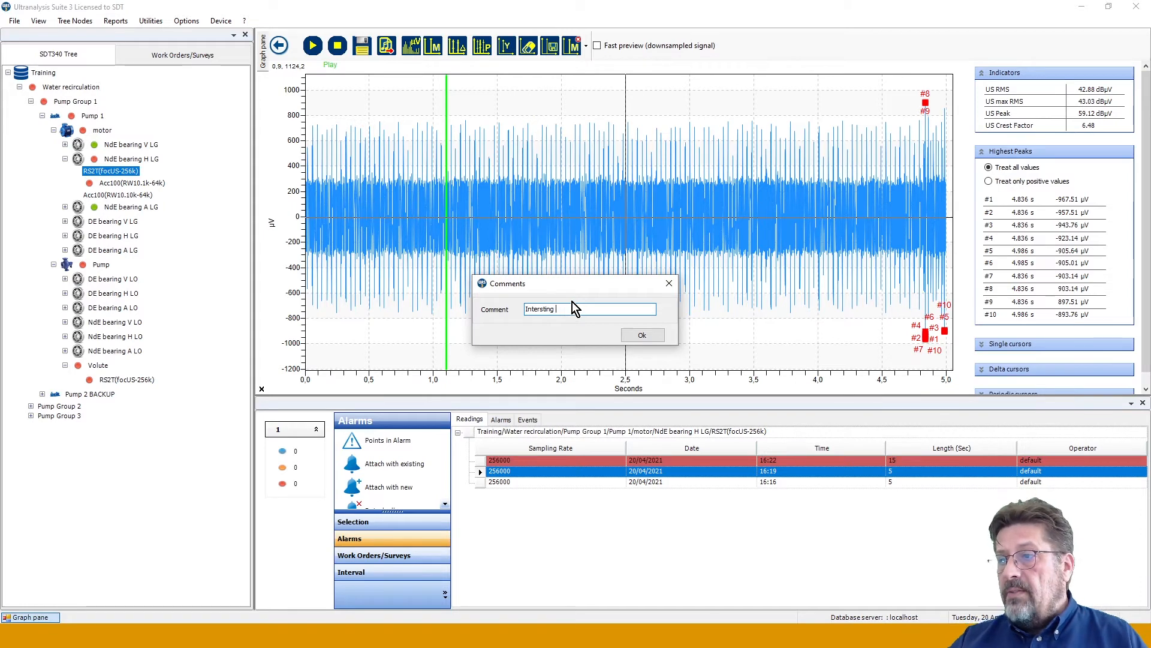
click(643, 336)
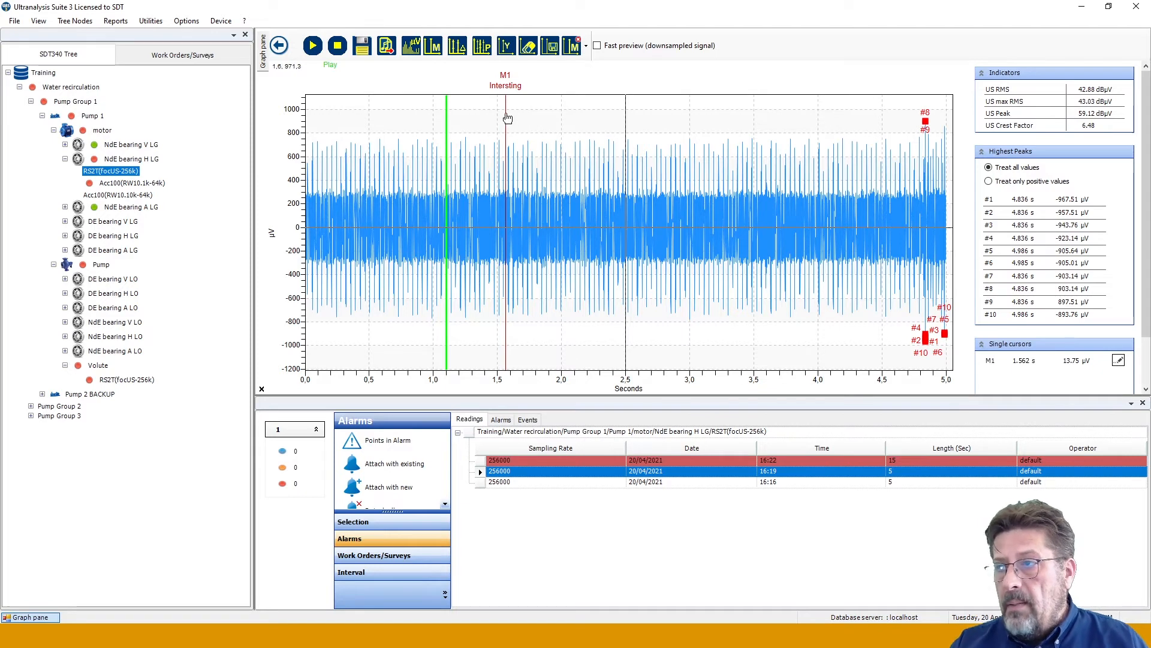
drag(507, 118, 509, 111)
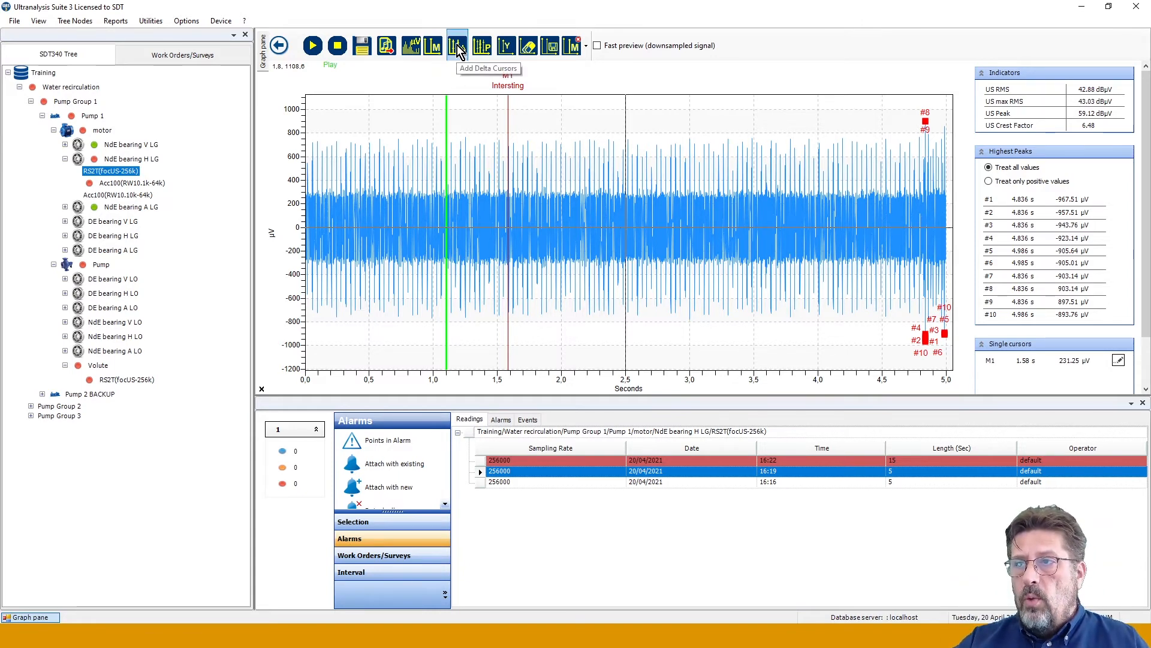
Add a pair of delta cursors to the time waveform and place D1 at about 2.85 s and D2 at about 3.06 s.
click(344, 110)
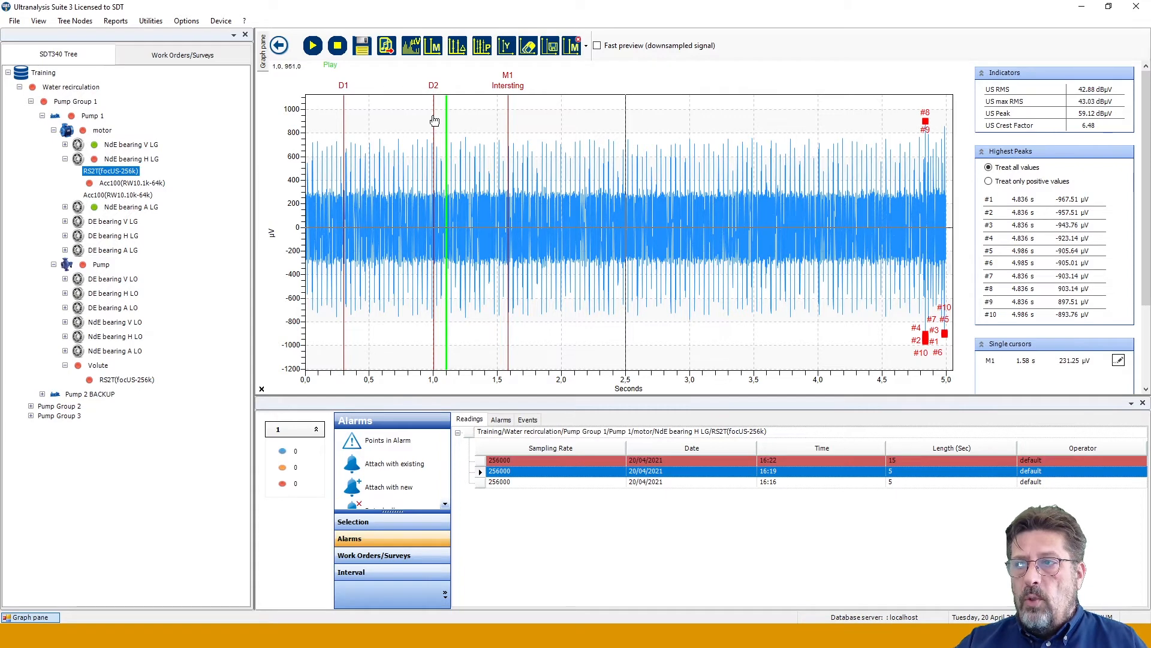
drag(342, 115, 738, 126)
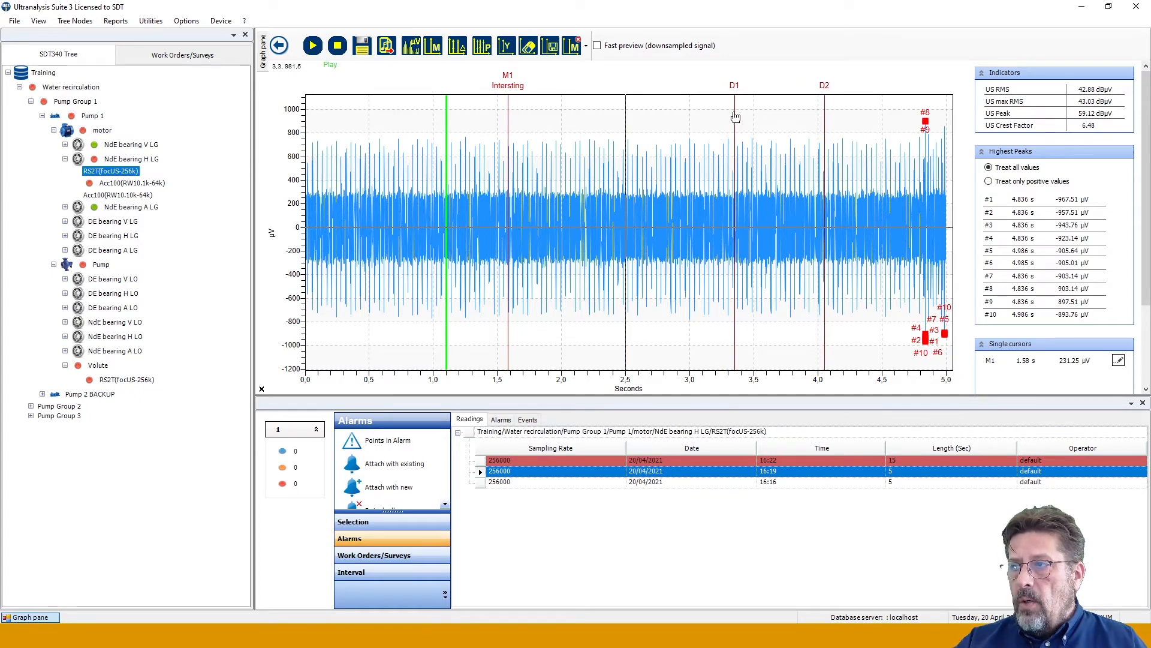
drag(737, 115, 672, 114)
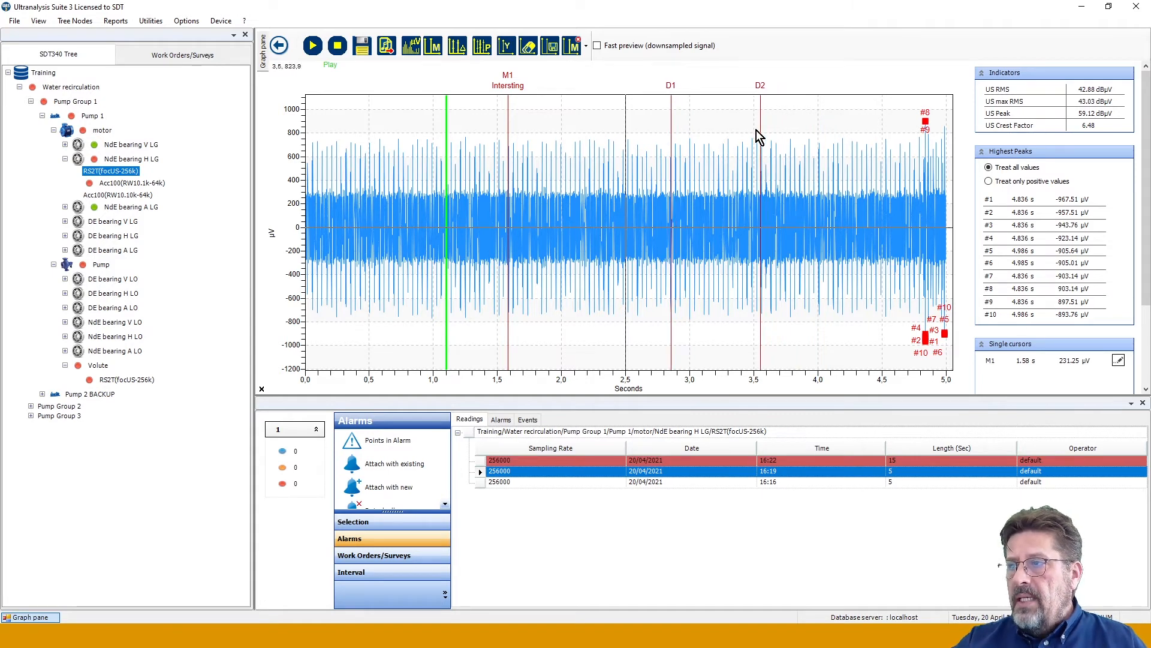
drag(761, 125, 697, 123)
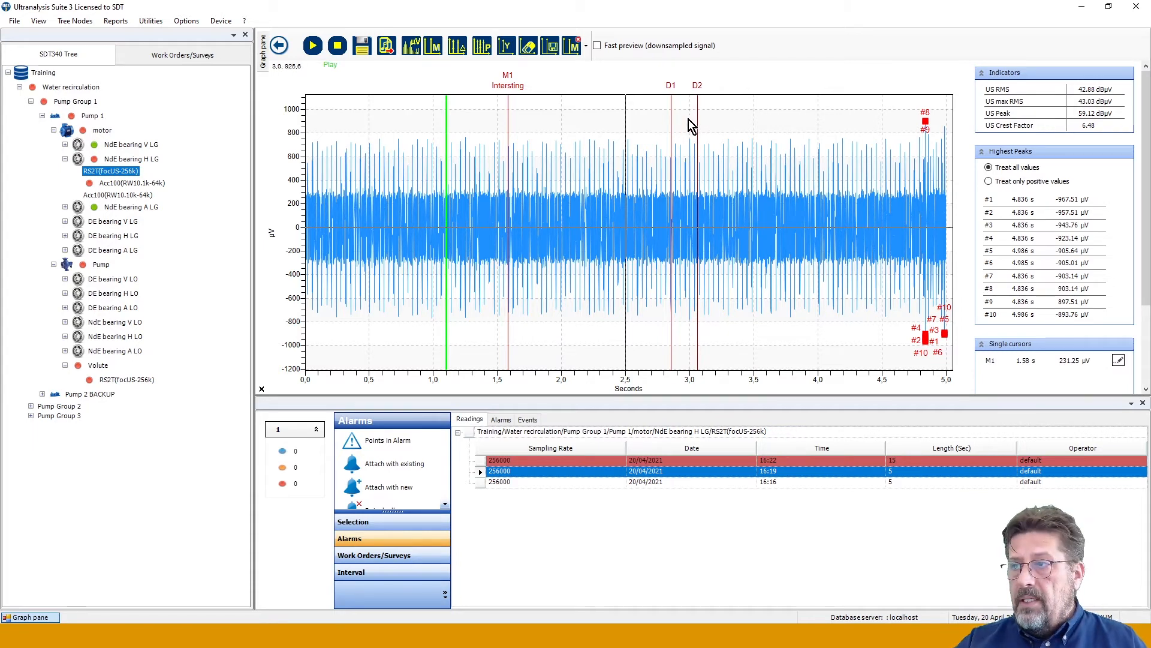
Reposition the single cursor M1 by exact time to 2.5 s, 1.1 s and finally 0.9 s.
scroll(1036, 239, down, 3)
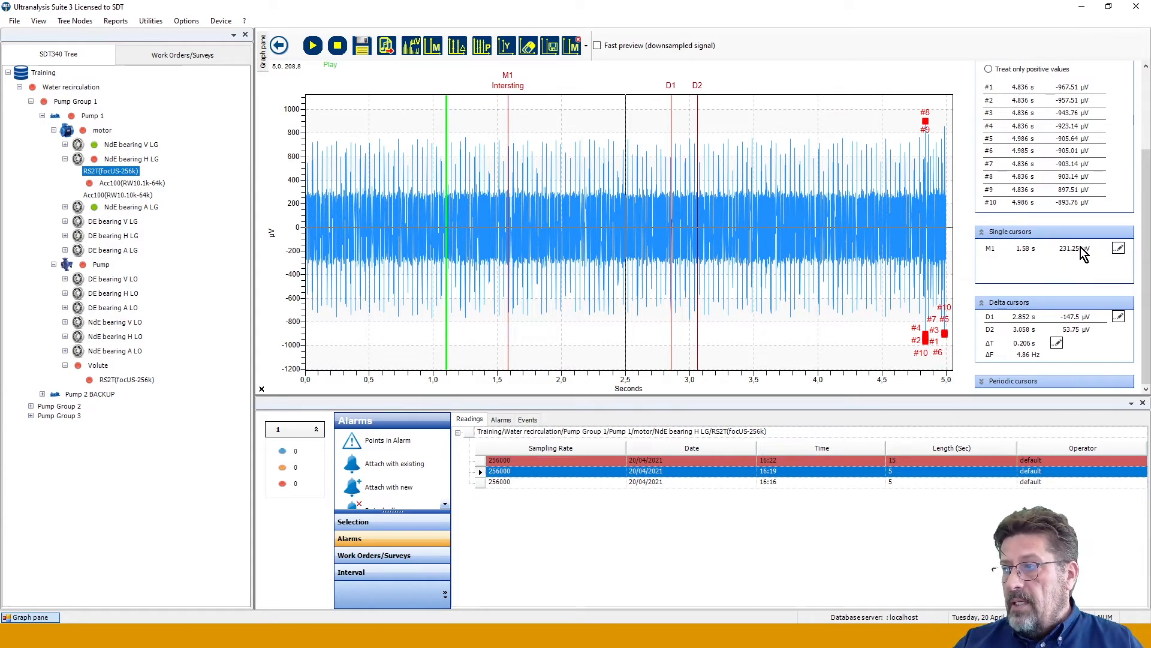
click(1119, 249)
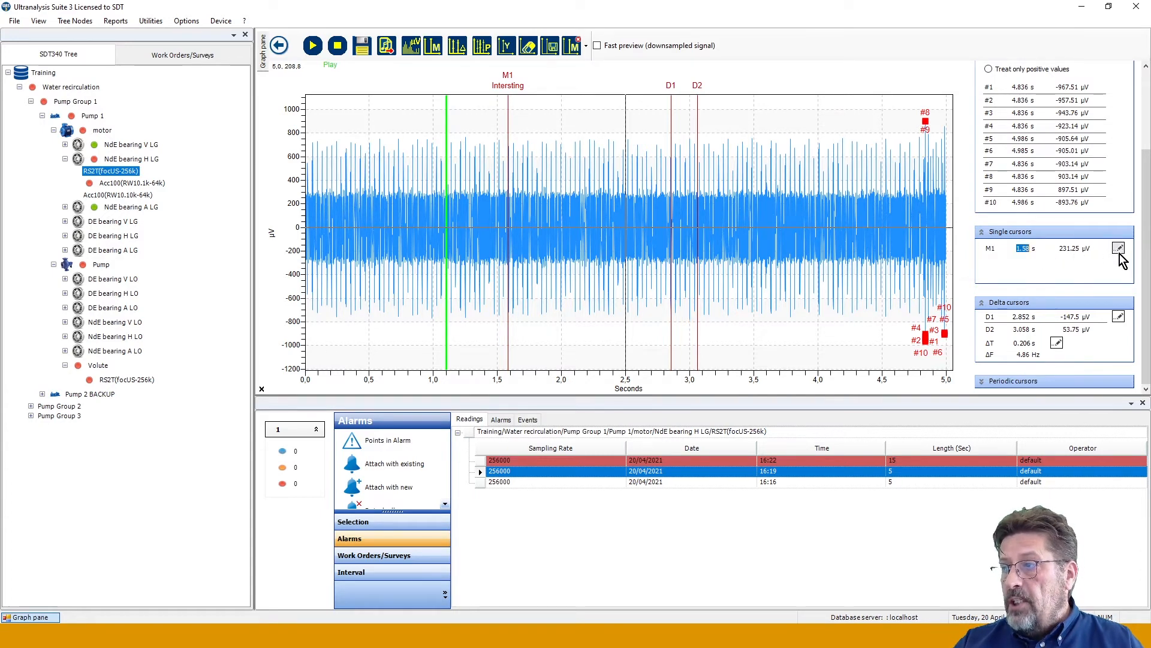
text(2.5)
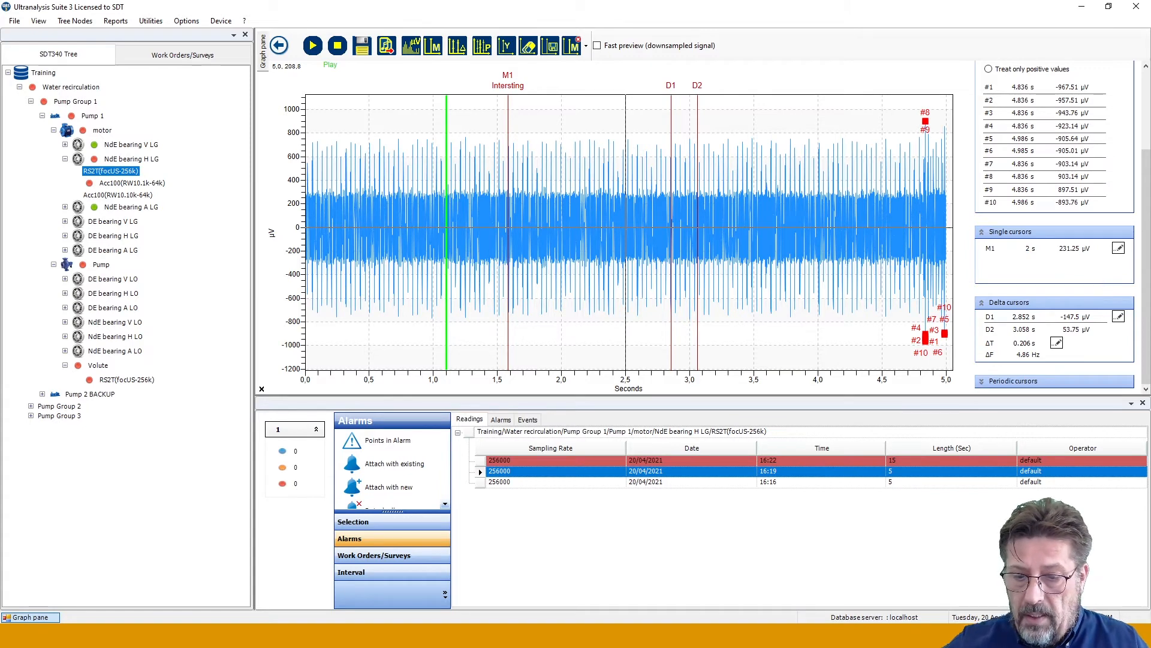
key(Return)
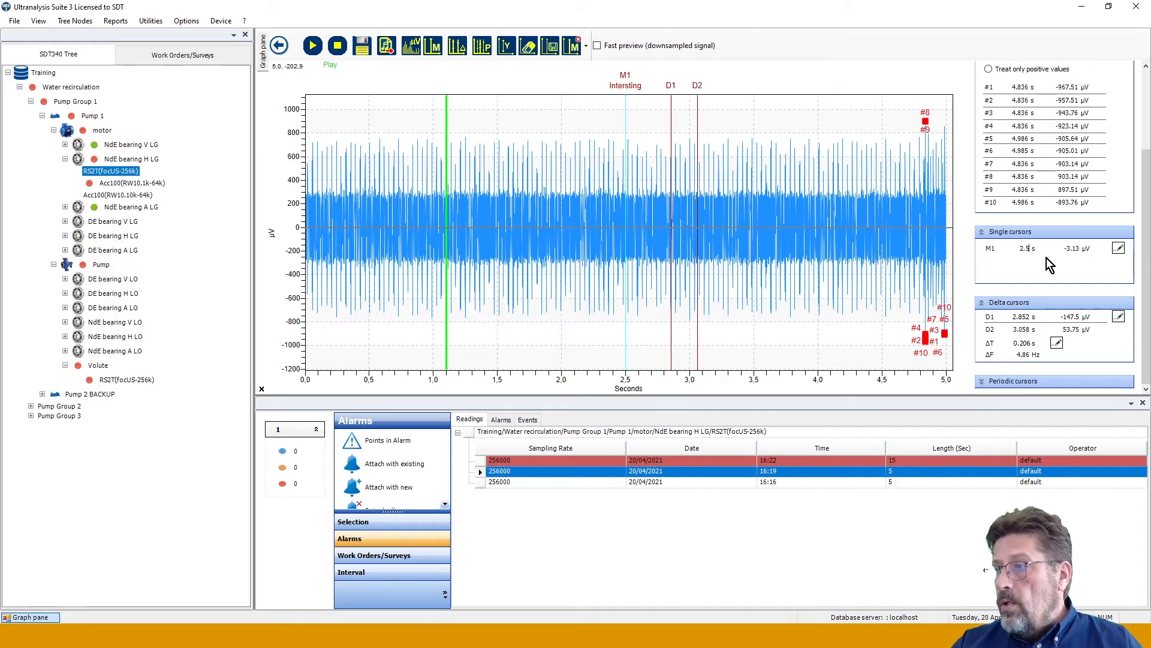
click(1115, 249)
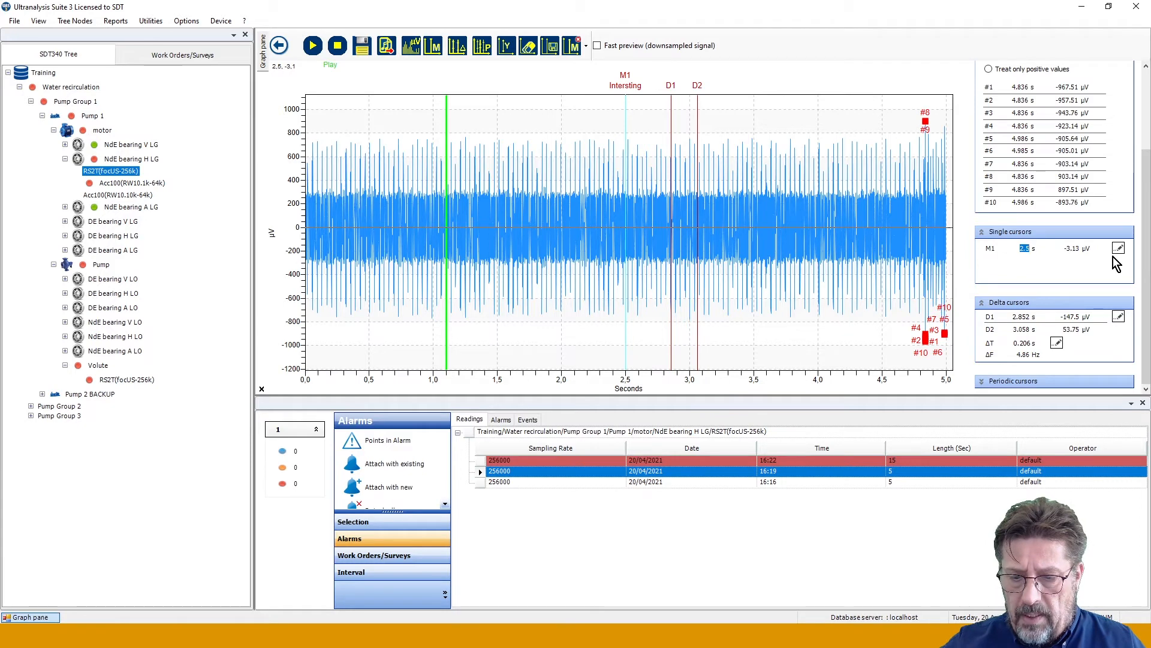
text(1.1)
key(Return)
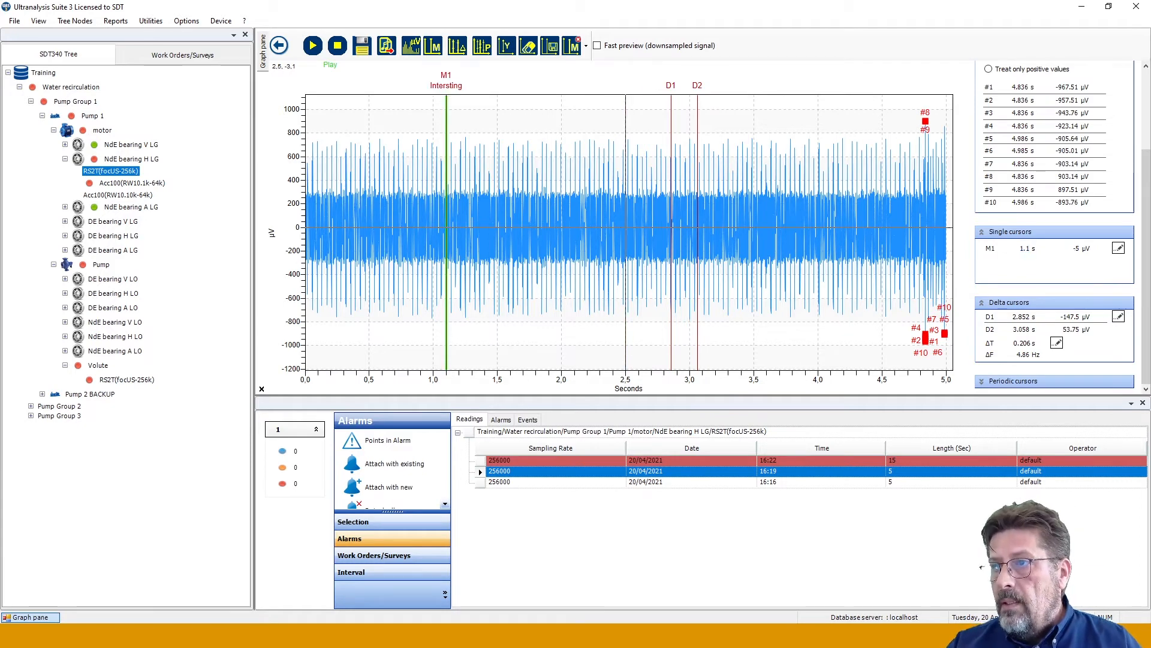
click(1119, 248)
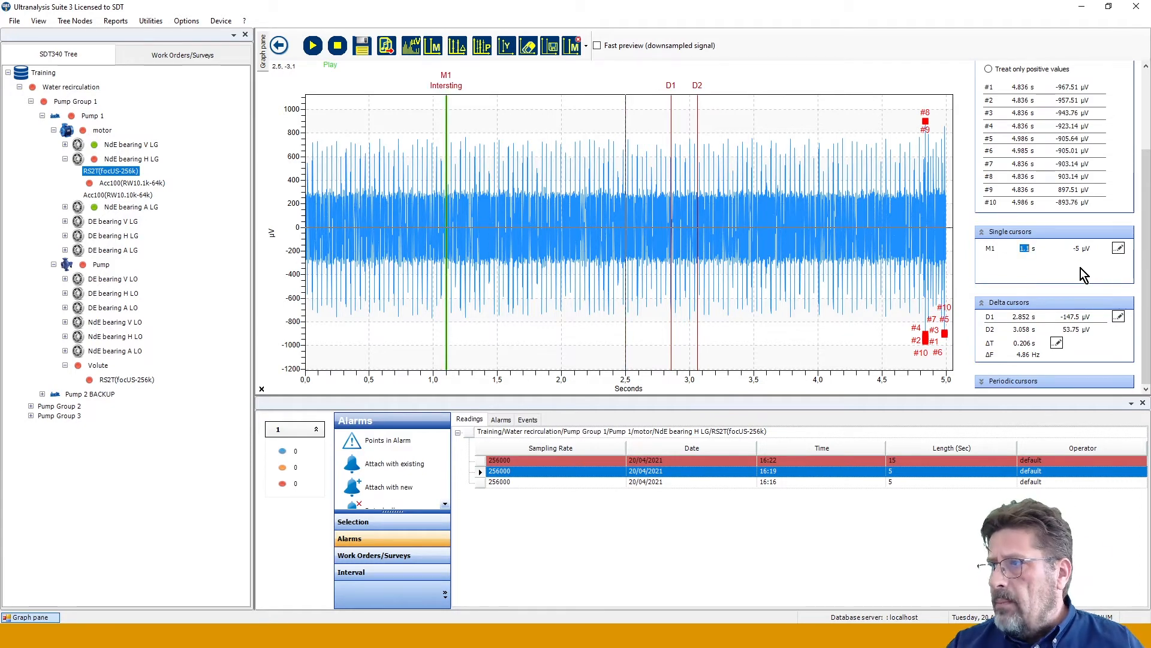
text(0.9)
key(Return)
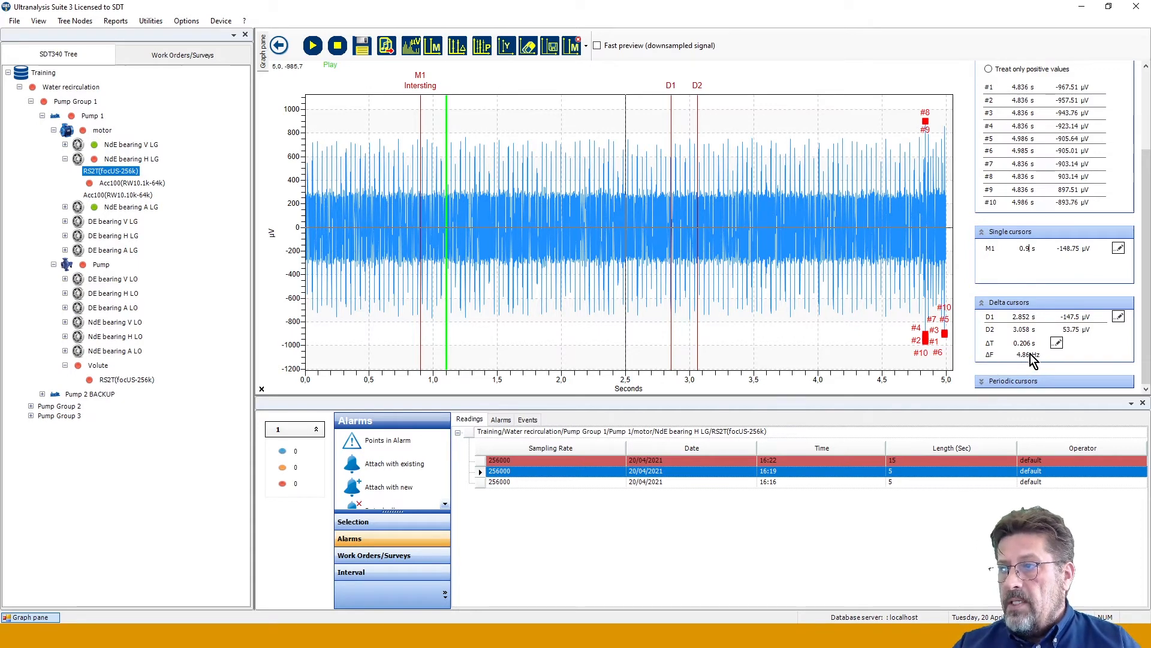
Set delta cursor D1 to 2.7 s and the time difference between the delta cursors to 0.5 s.
click(1119, 317)
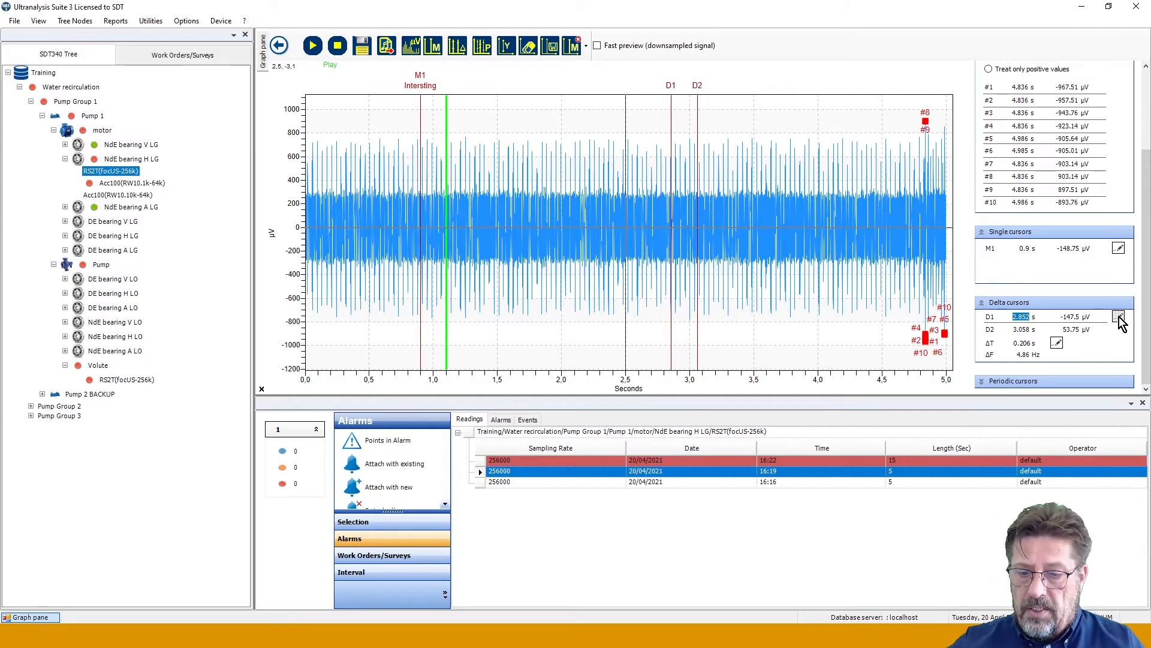
text(2.7)
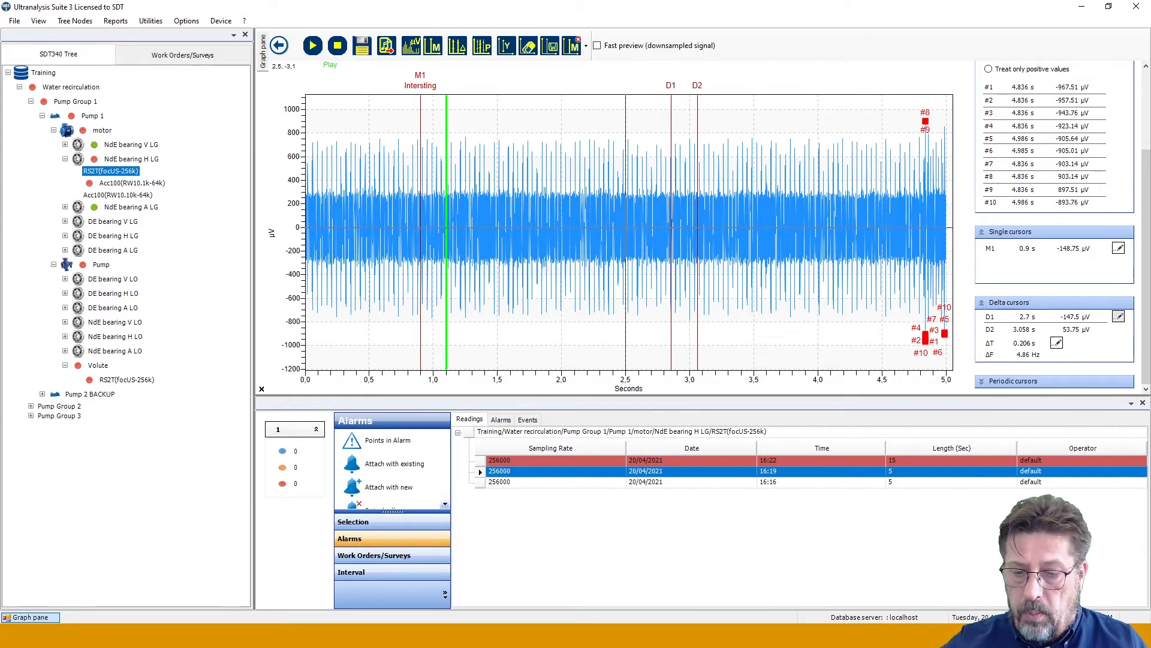
key(Return)
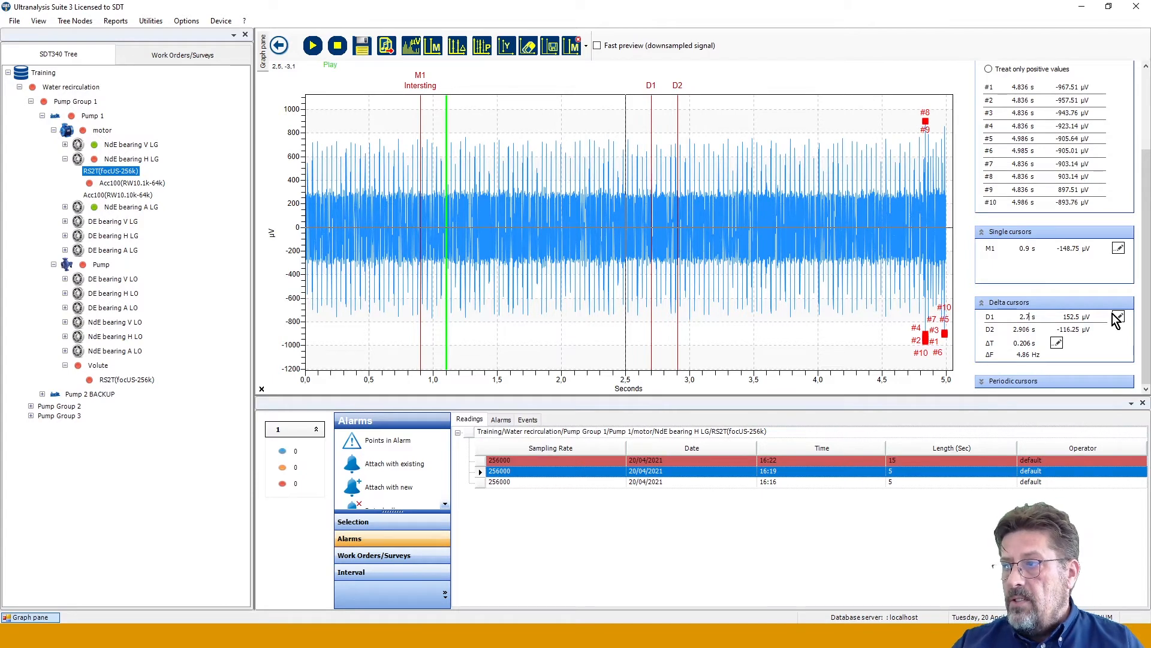
click(1057, 343)
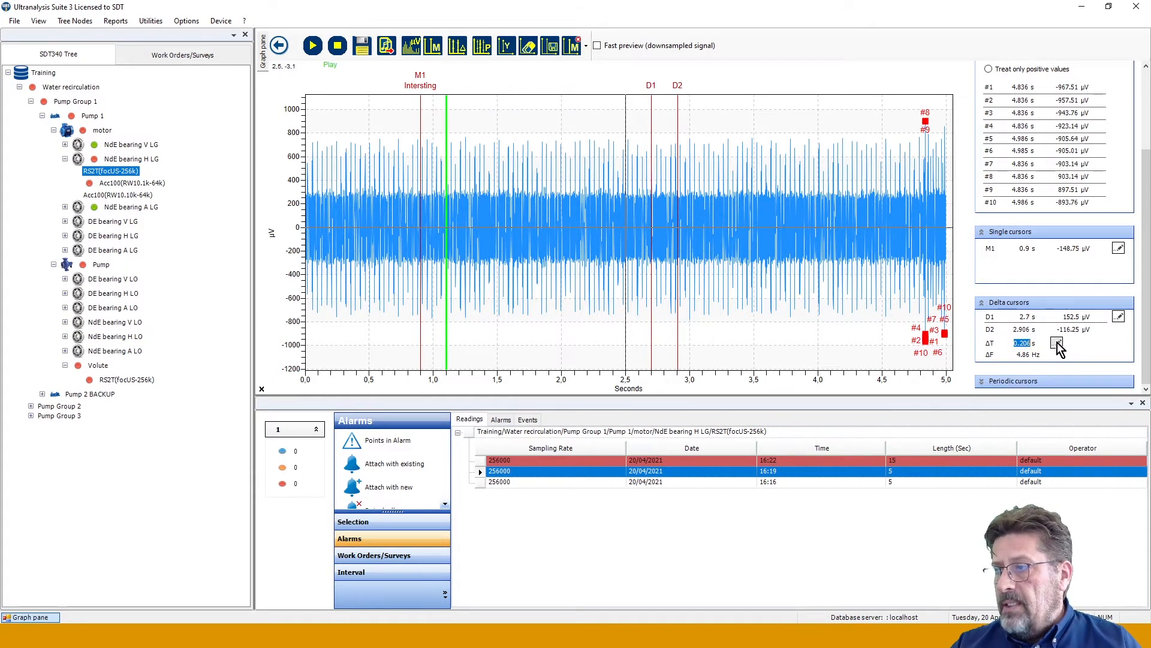
text(0.)
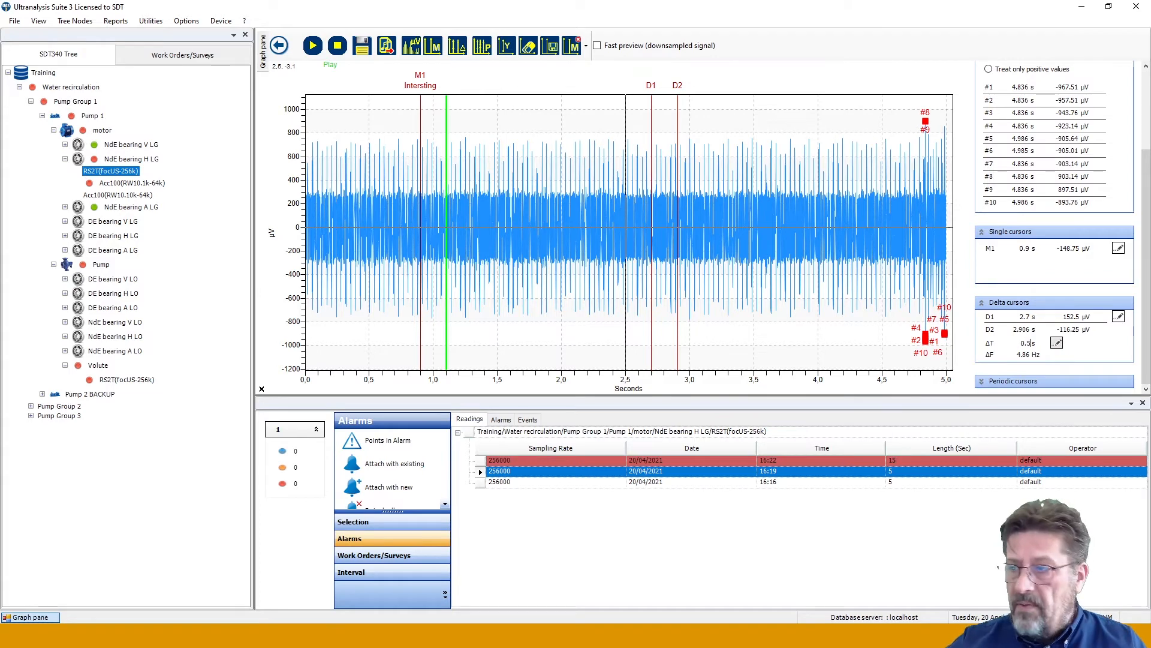
text(5)
key(Return)
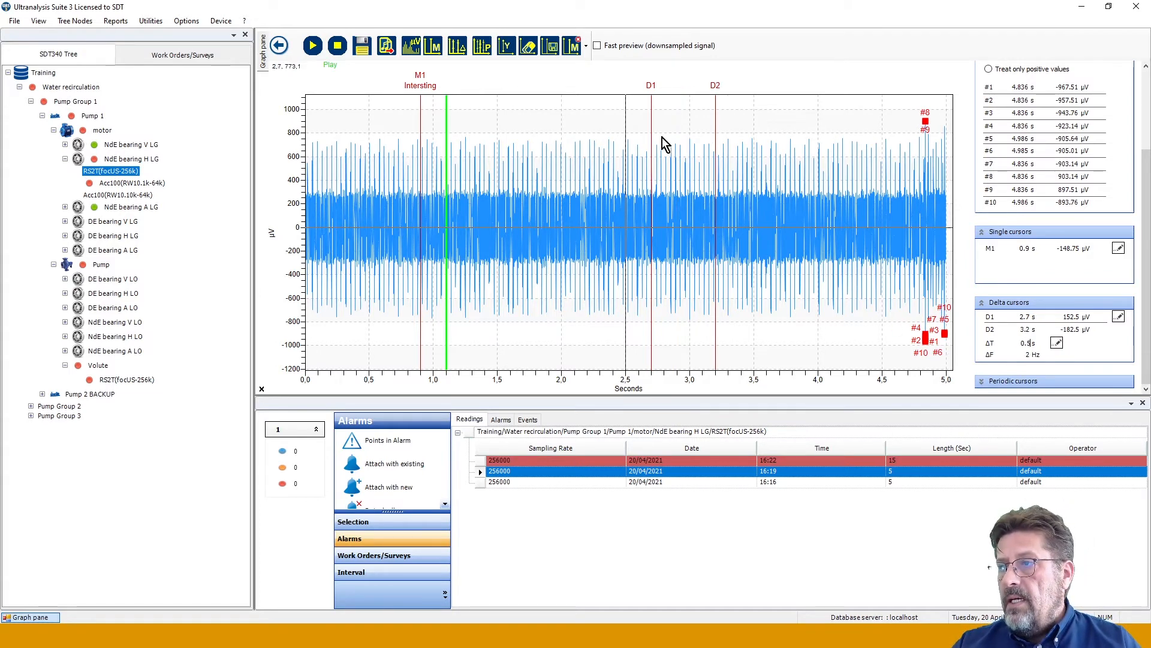
Zoom the time waveform to about 2.58 to 3.31 s around the delta cursors.
drag(635, 97, 728, 114)
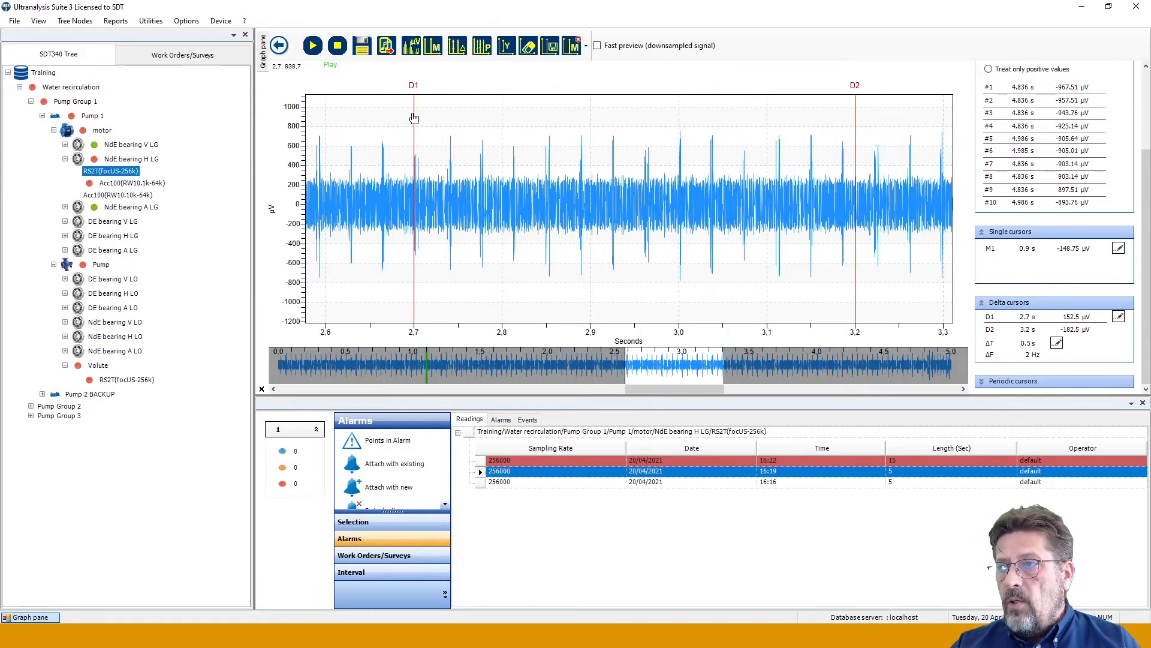
Place delta cursors D1 and D2 on two adjacent impact peaks, at about 2.741 s and 2.777 s.
drag(415, 112, 452, 118)
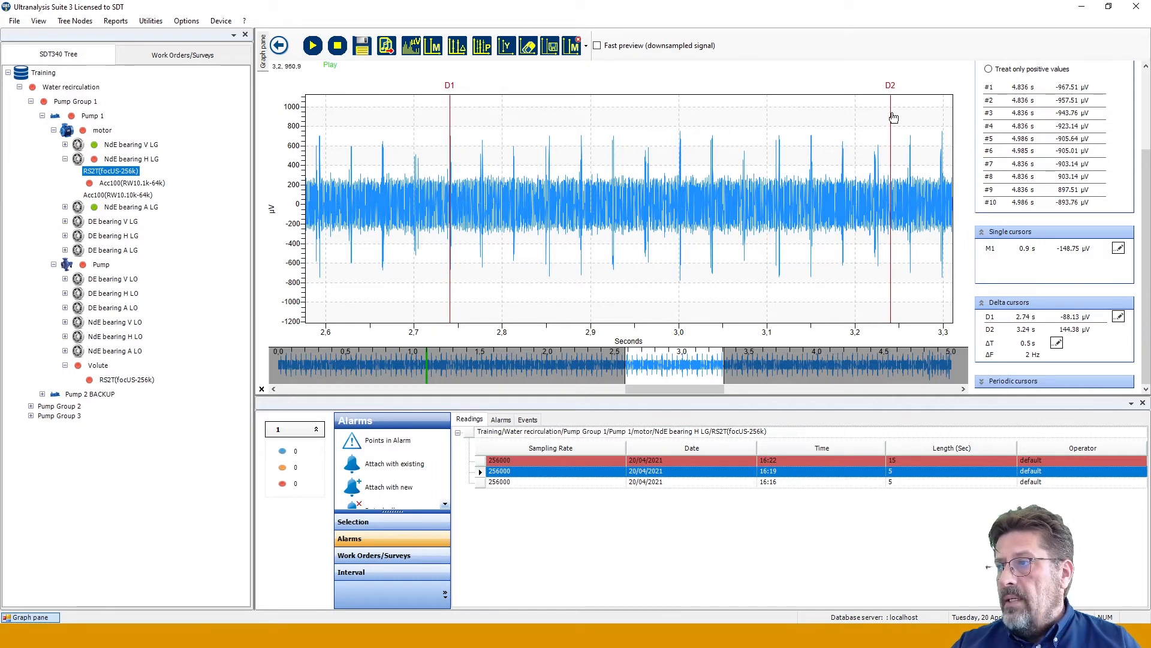
drag(892, 113, 481, 121)
drag(416, 100, 516, 117)
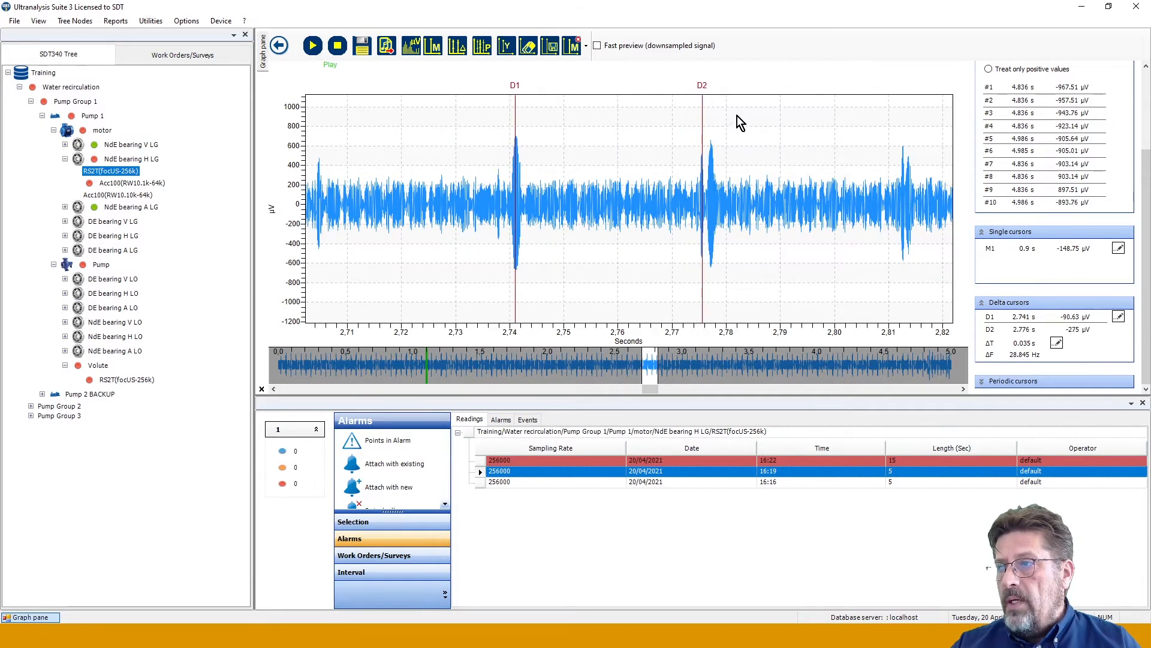
drag(703, 114, 711, 110)
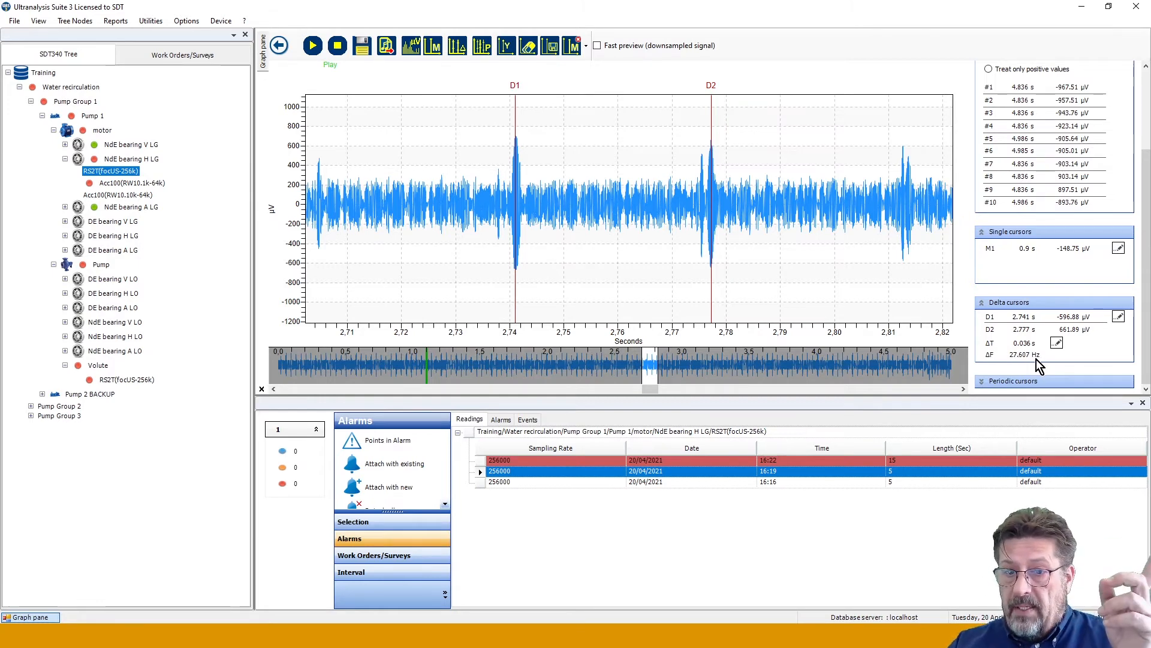
Shift the linked delta cursor pair to an earlier point in the signal, with D1 at about 2.664 s.
scroll(613, 211, down, 5)
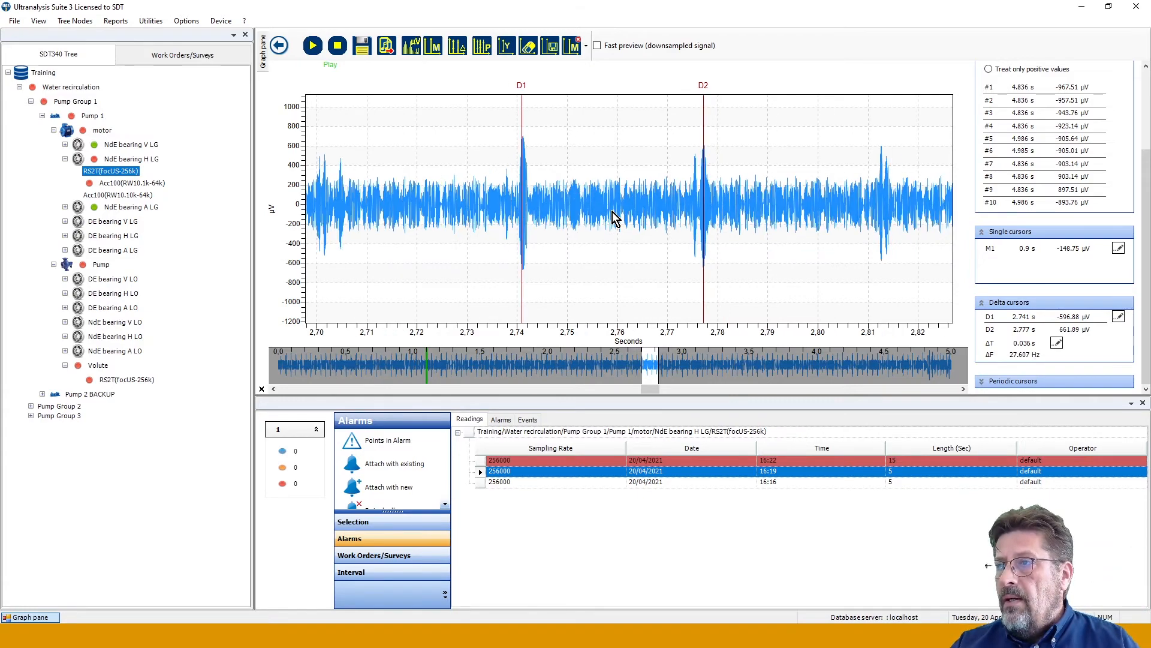
scroll(613, 218, down, 3)
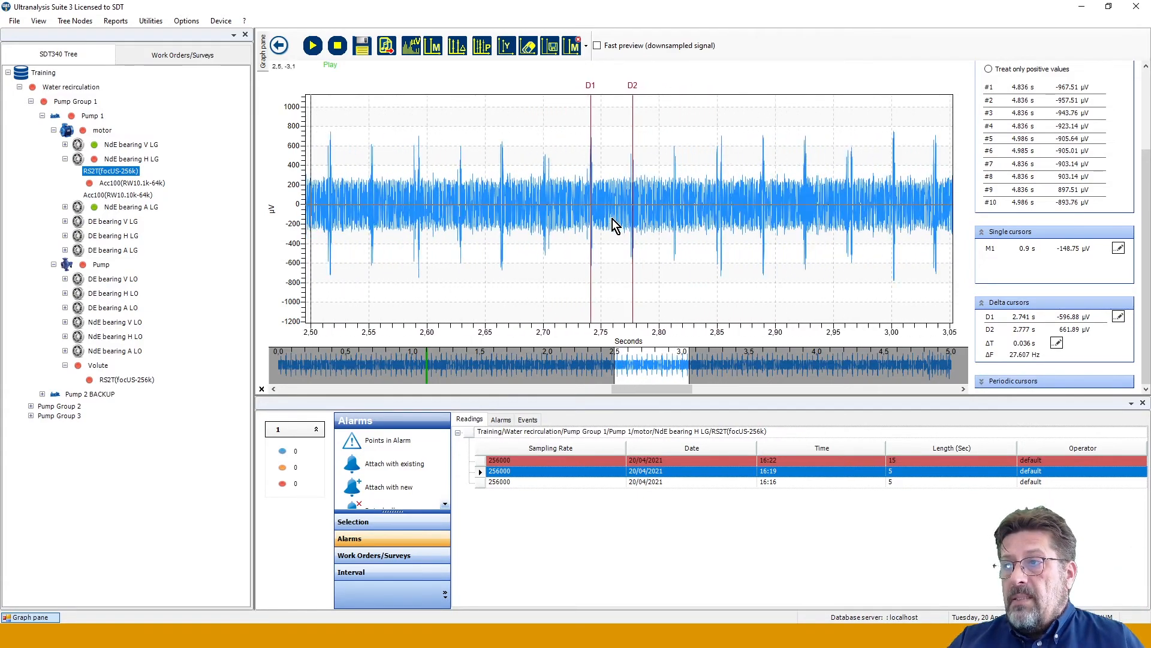
scroll(613, 218, down, 2)
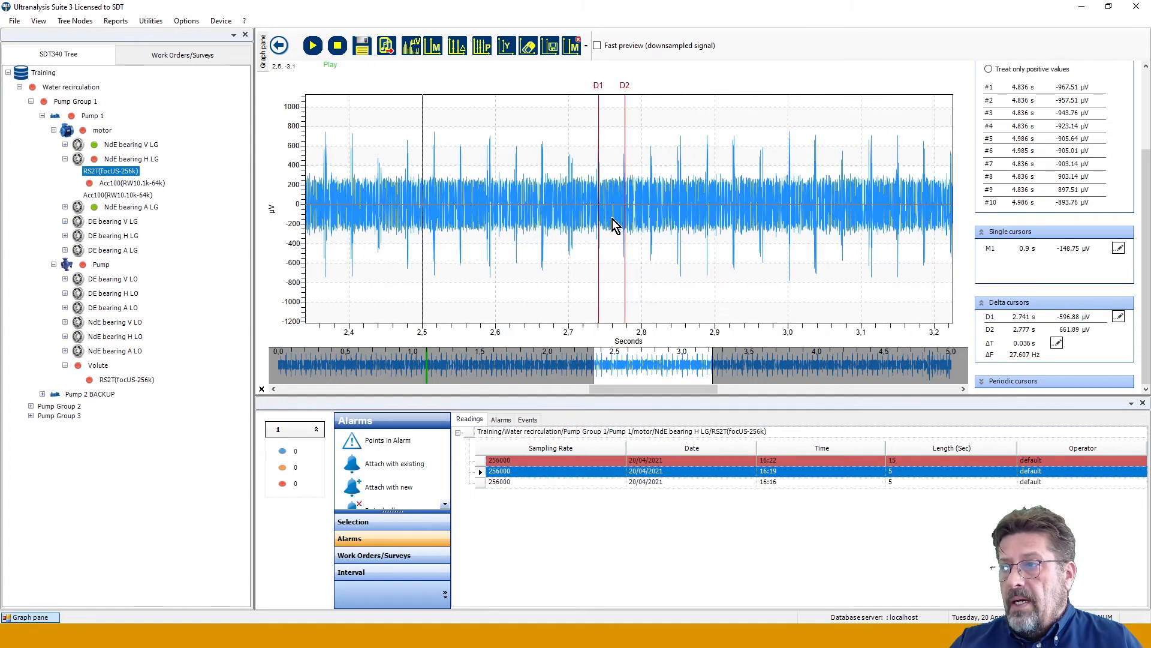
drag(604, 121, 564, 120)
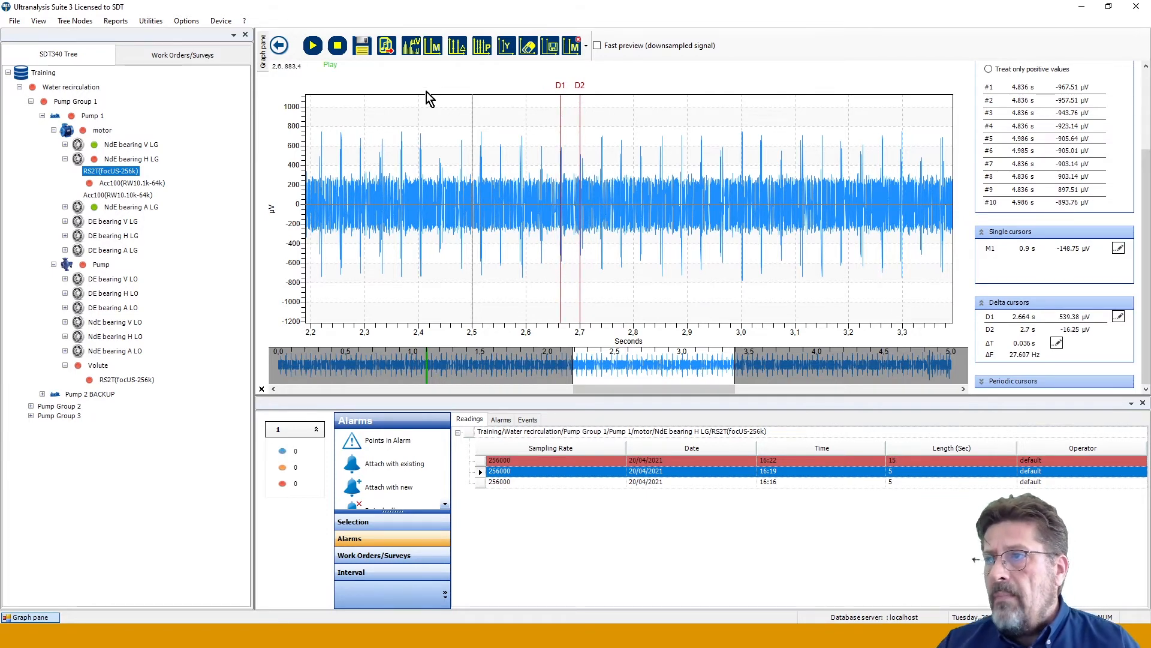
Add a set of periodic cursors to the full time signal, with P1 at about 1.3 s.
scroll(587, 201, down, 5)
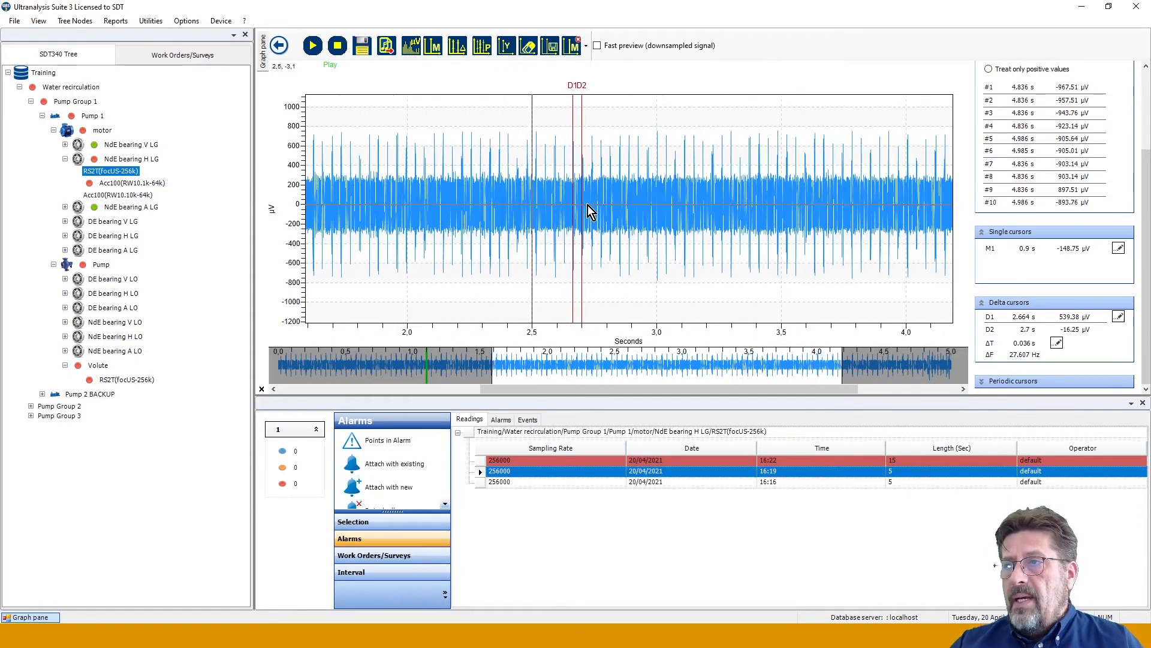
scroll(588, 202, down, 4)
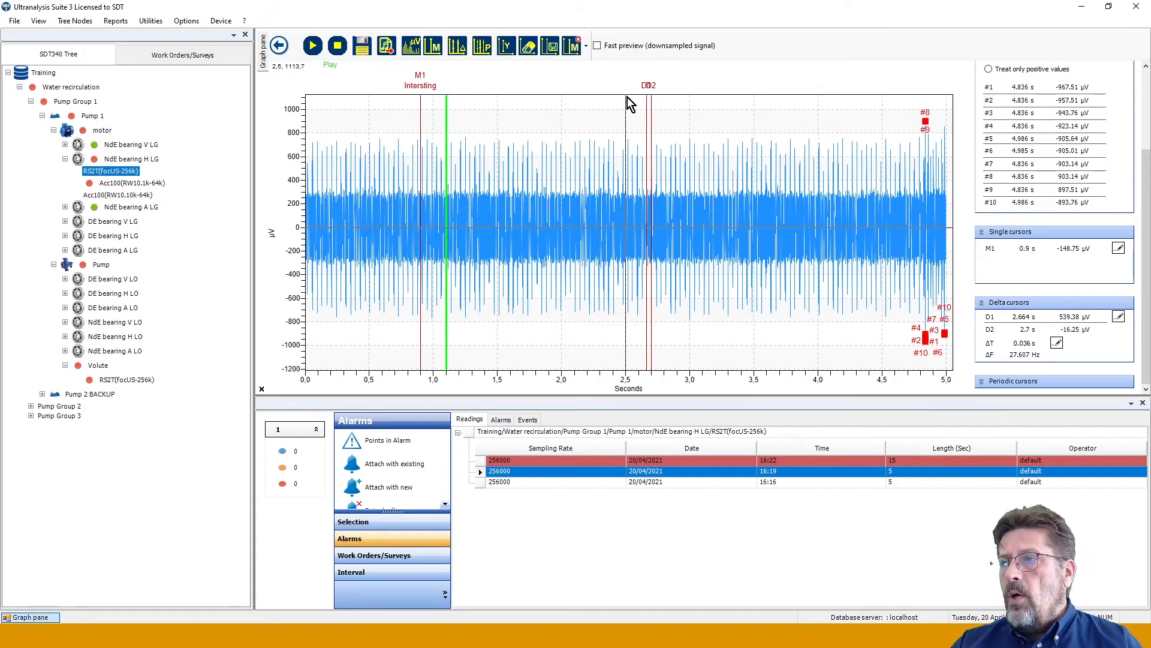
click(482, 45)
click(476, 102)
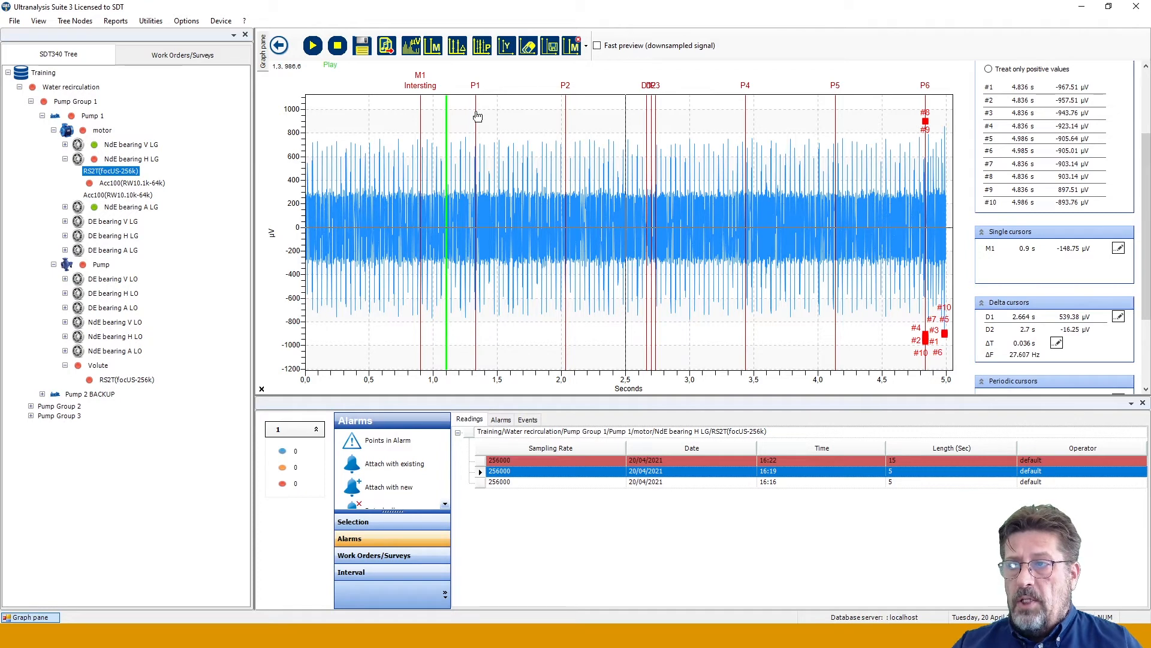
mouse_move(476, 113)
mouse_down()
mouse_move(520, 118)
mouse_move(479, 117)
mouse_up()
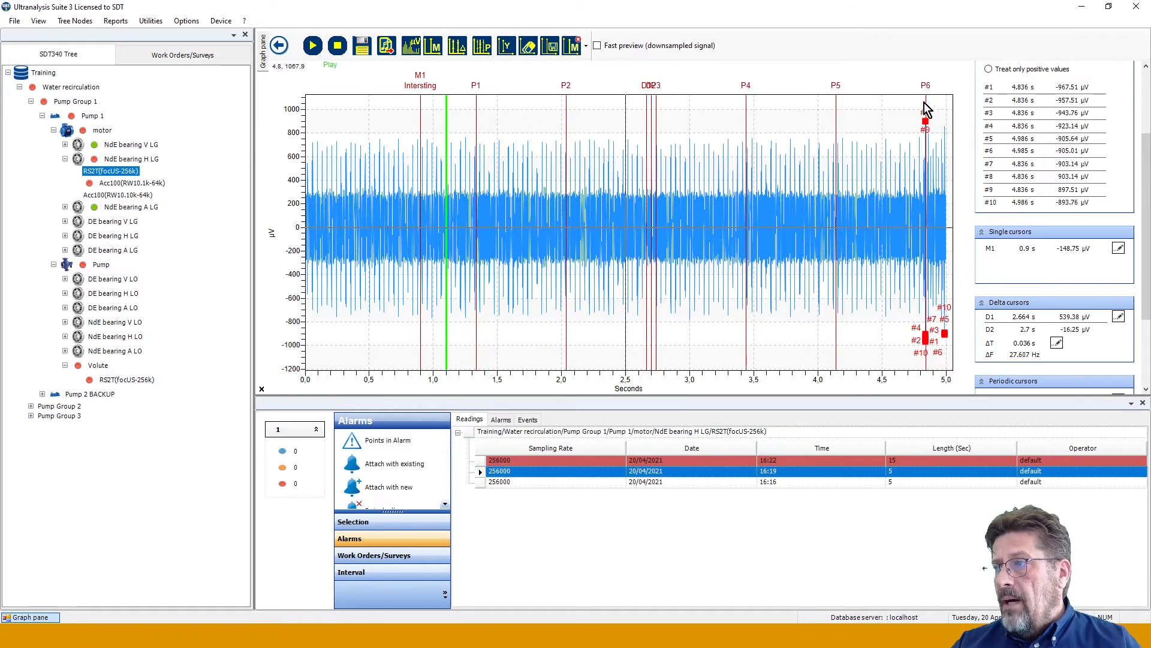
Align the periodic cursors with the repeating impacts, placing P1 at about 1.29 s and P6 at about 1.47 s.
mouse_move(927, 105)
mouse_down()
mouse_move(511, 124)
mouse_move(491, 108)
mouse_move(530, 108)
mouse_up()
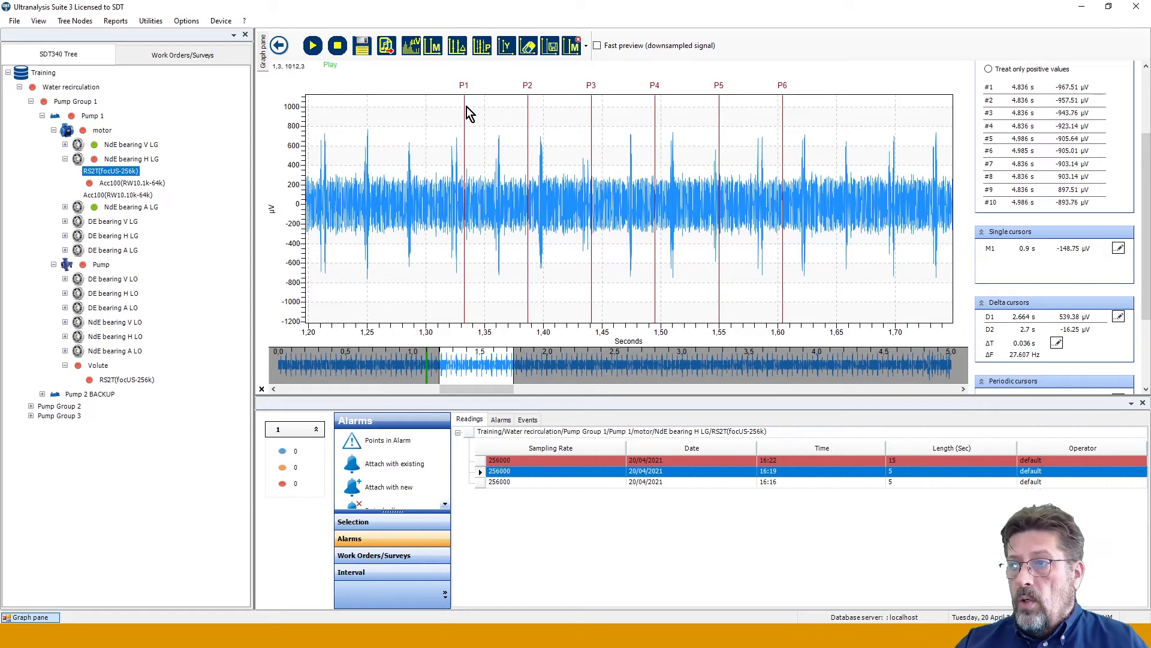
drag(467, 110, 411, 115)
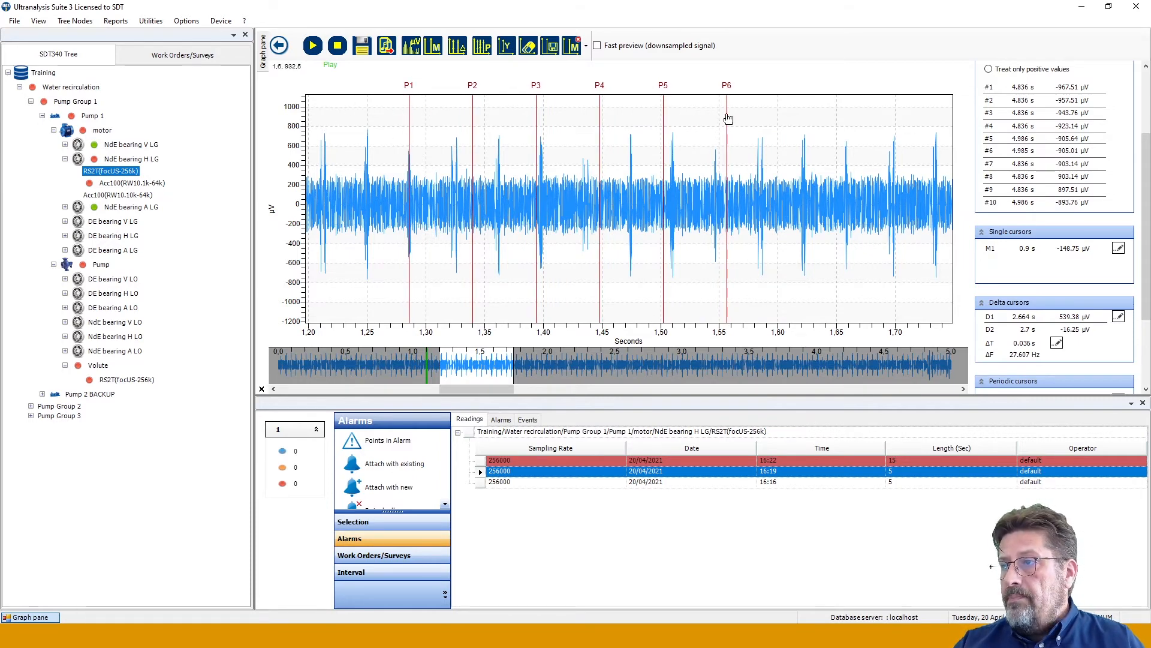
drag(728, 119, 631, 114)
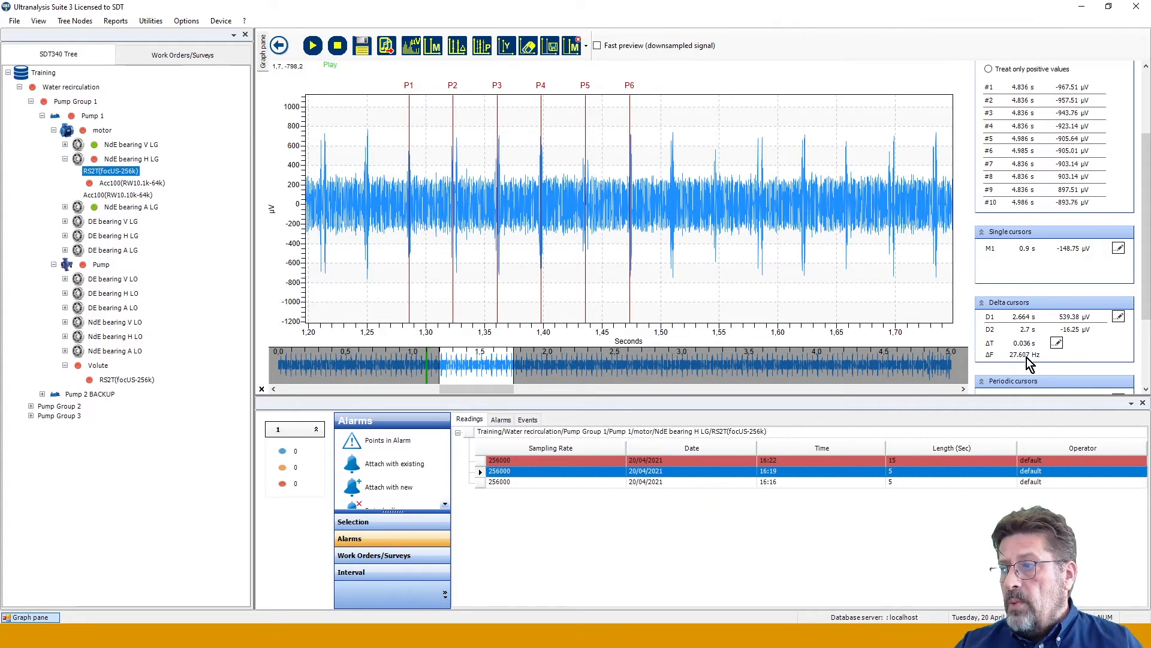
Set the time difference ΔT between the delta cursors to 0.05 s.
click(1056, 343)
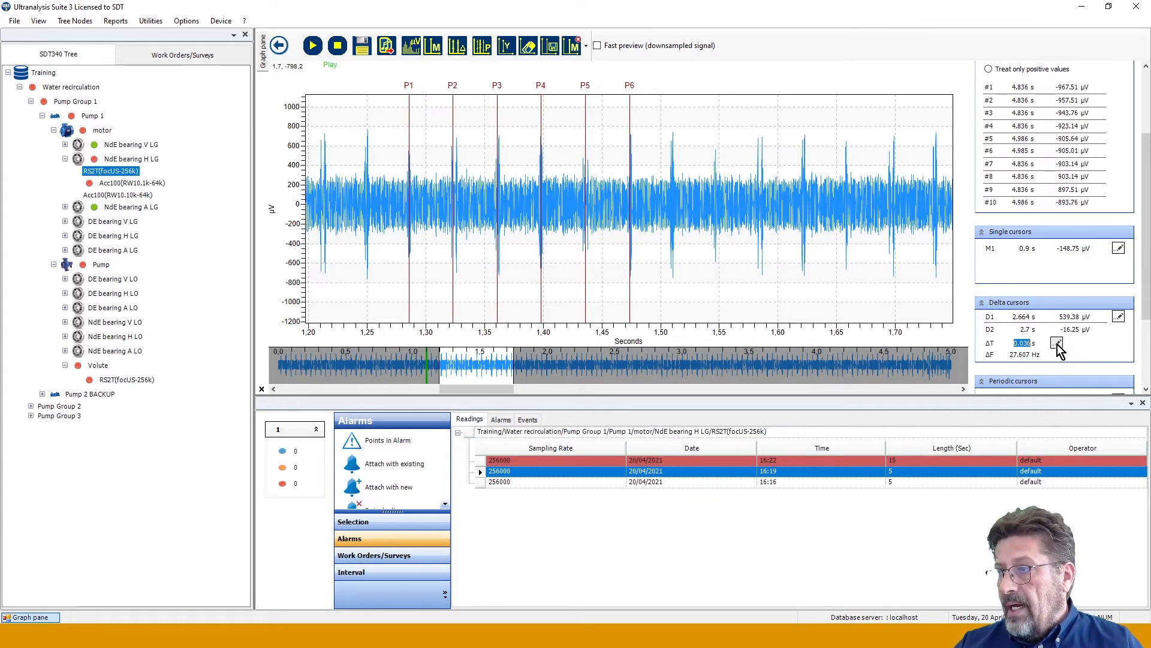
text(0)
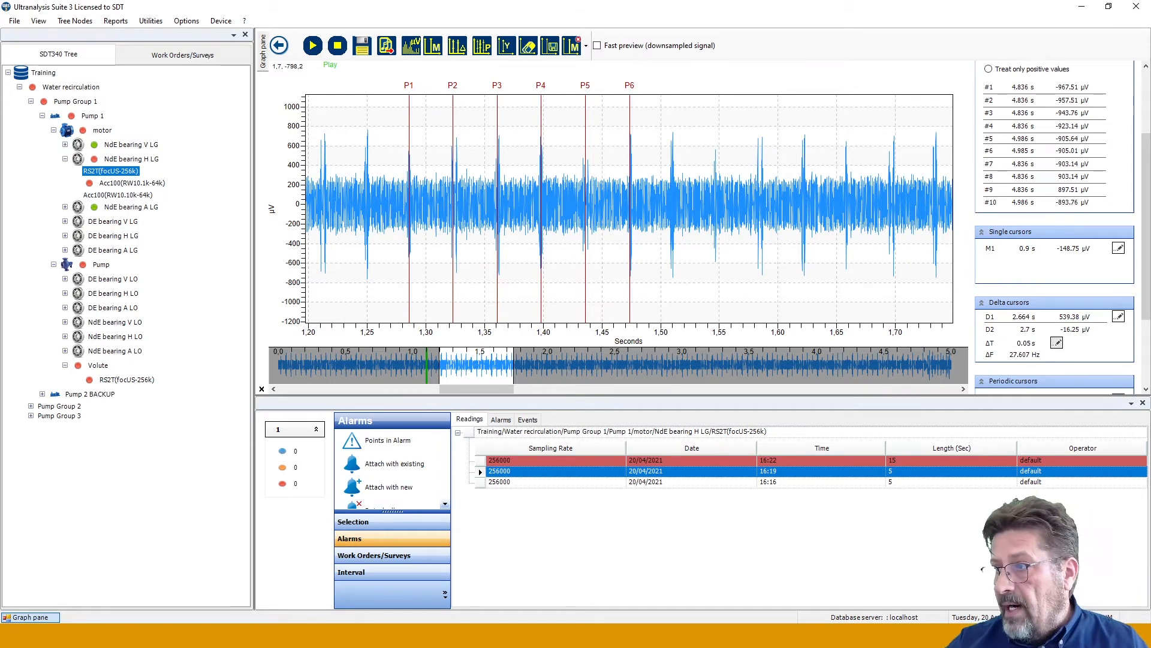
text(.05)
key(Return)
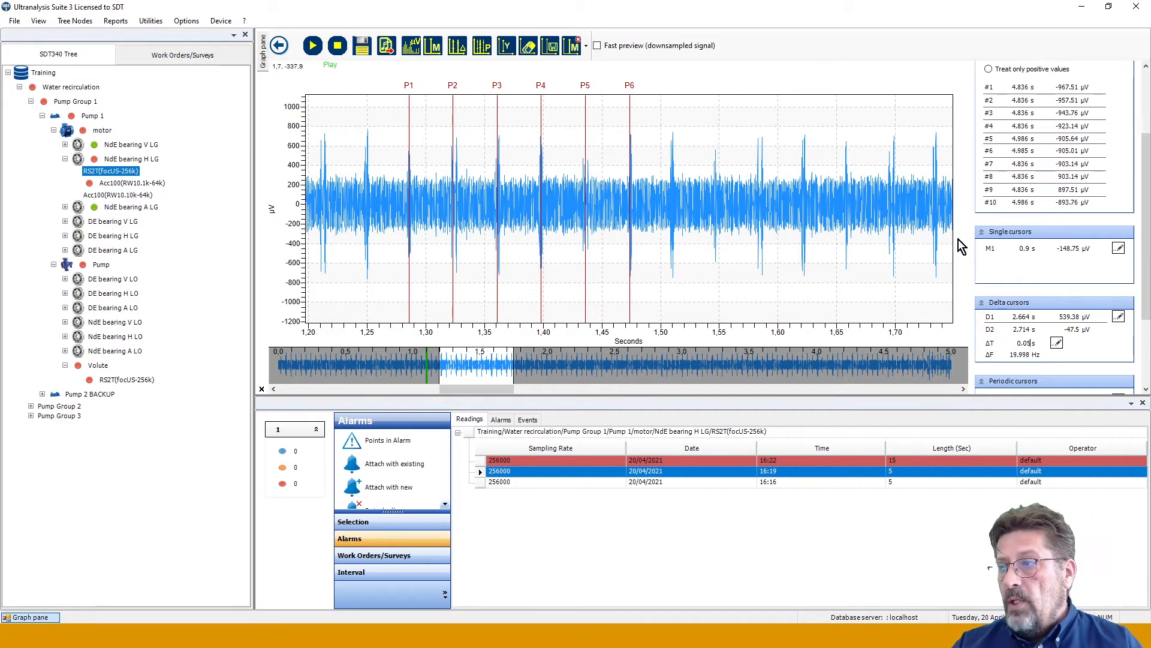
Set the delta cursors' ΔT to 0.08 s.
click(1058, 342)
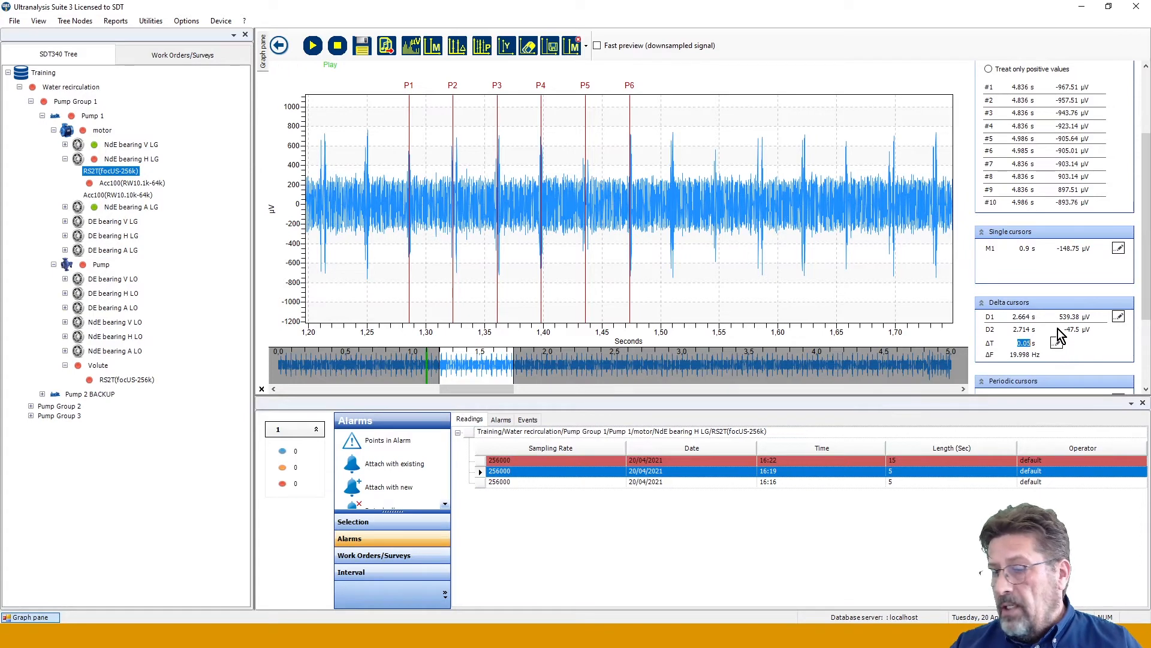
text(0.)
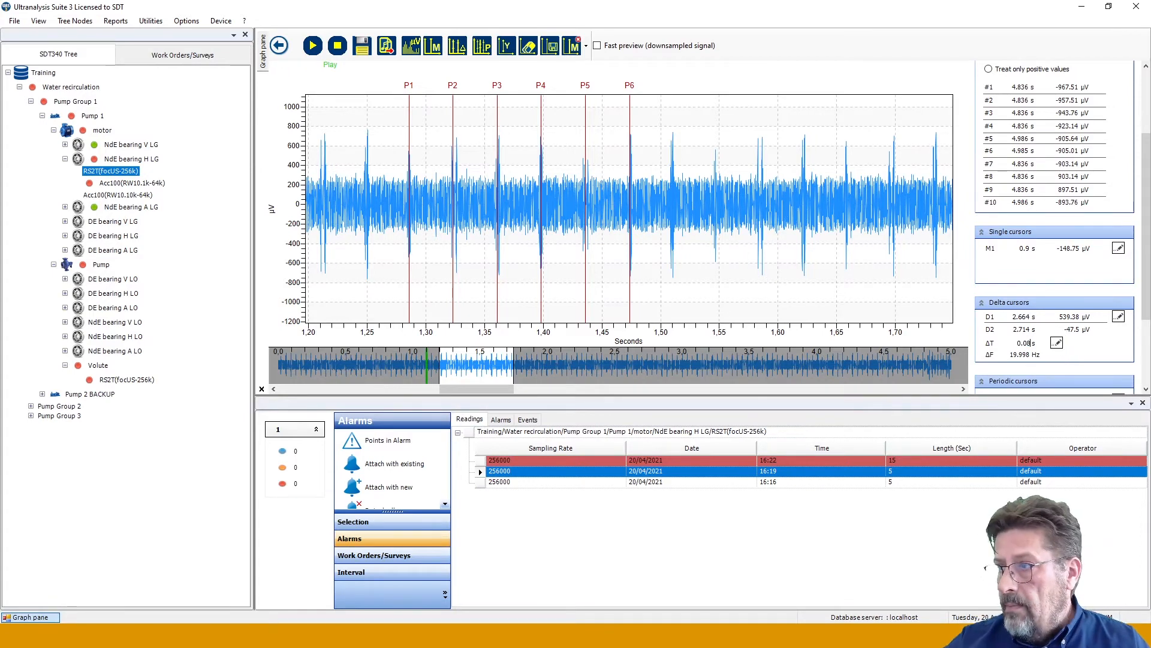
text(08)
key(Return)
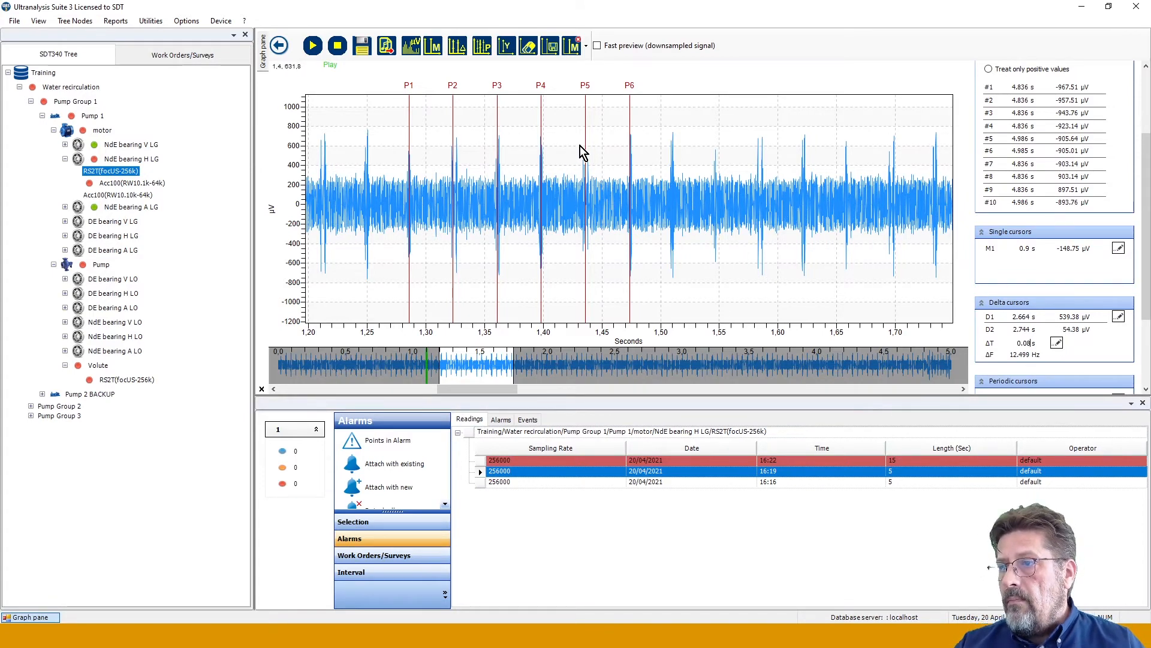
Move the whole periodic cursor set toward the signal's start, with P1 at about 0.3 s.
scroll(580, 148, down, 5)
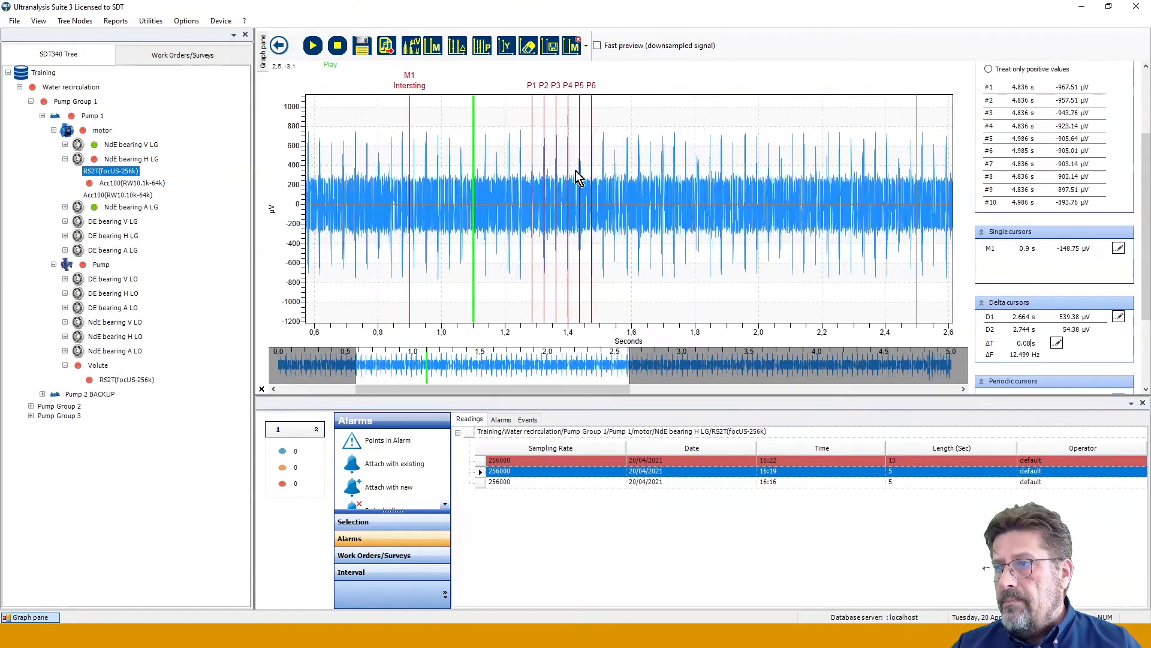
scroll(548, 119, down, 3)
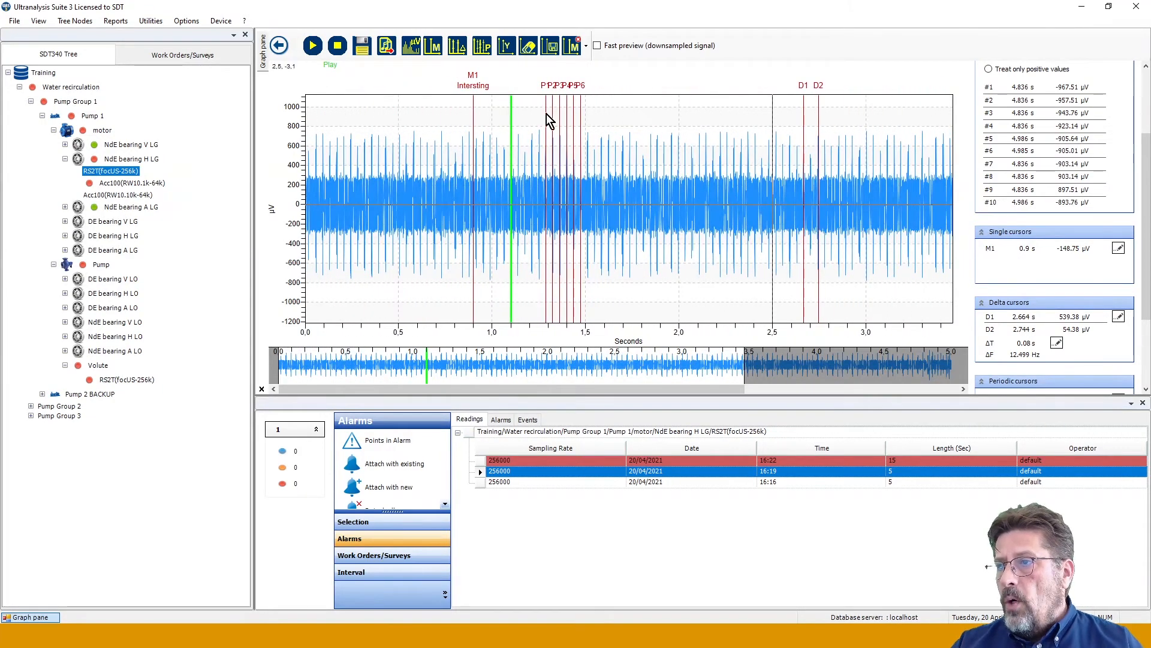
drag(546, 114, 364, 122)
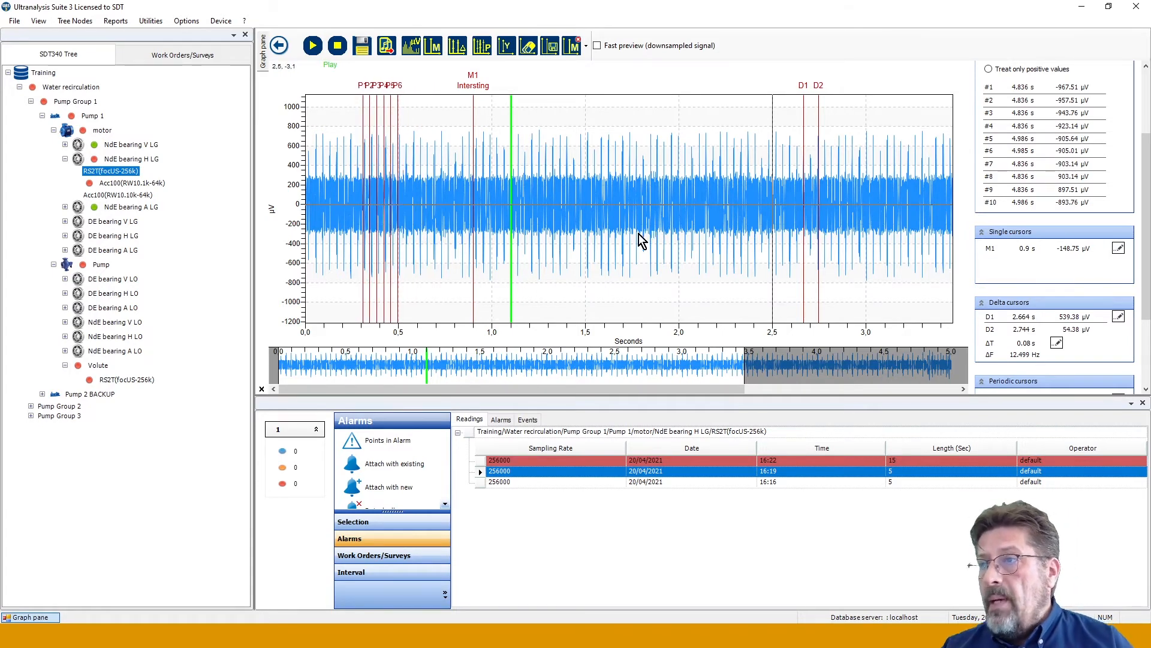
Set the graph's Y axis range to a maximum of 1200 and a minimum of -1200.
click(509, 48)
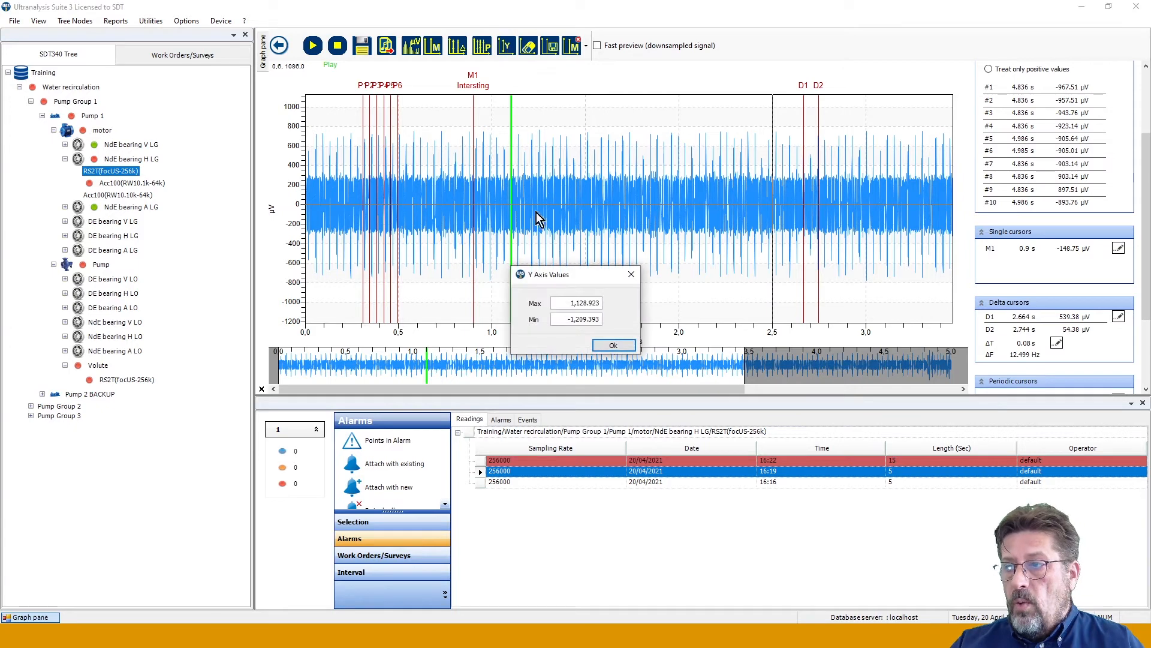
double_click(586, 303)
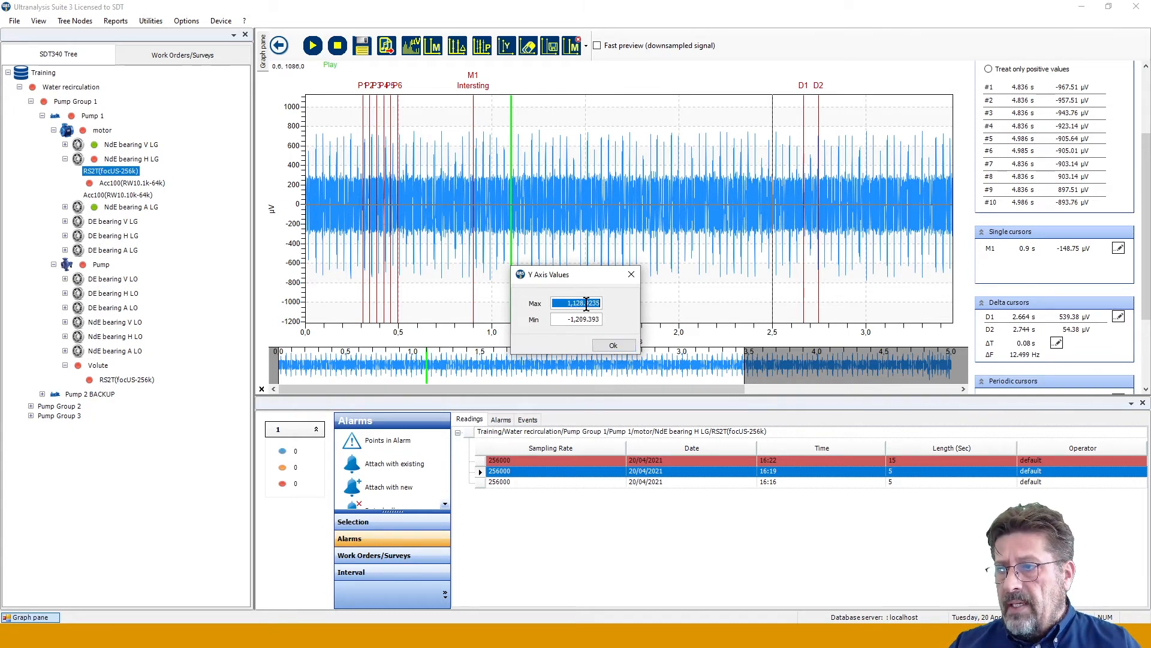
text(1200)
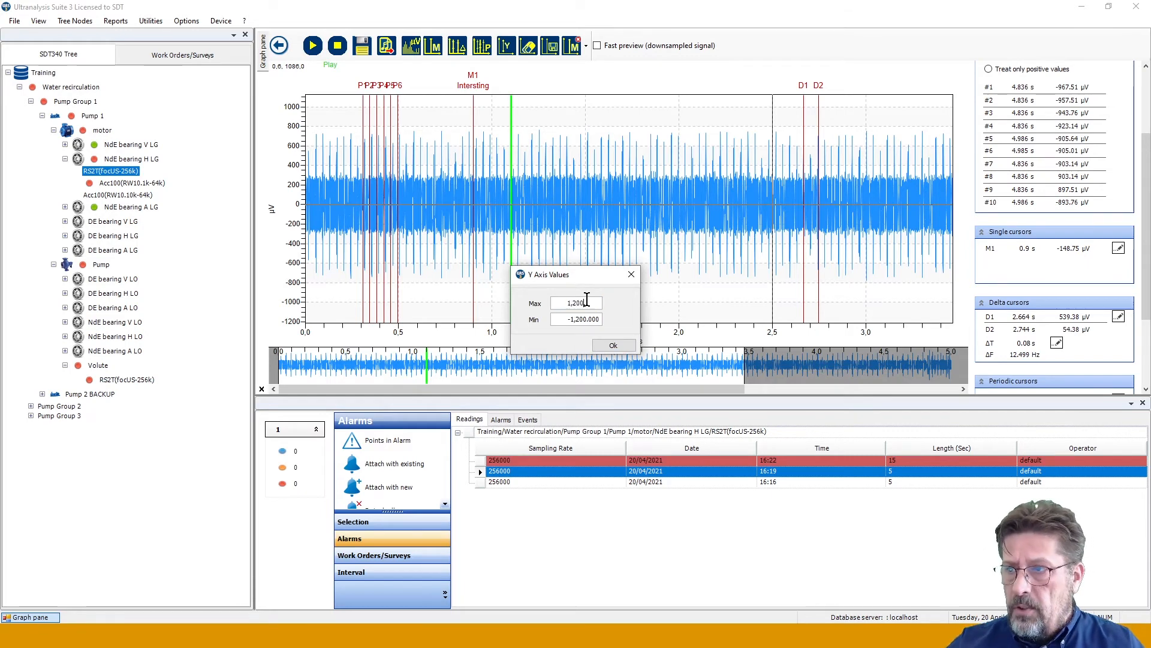
key(Return)
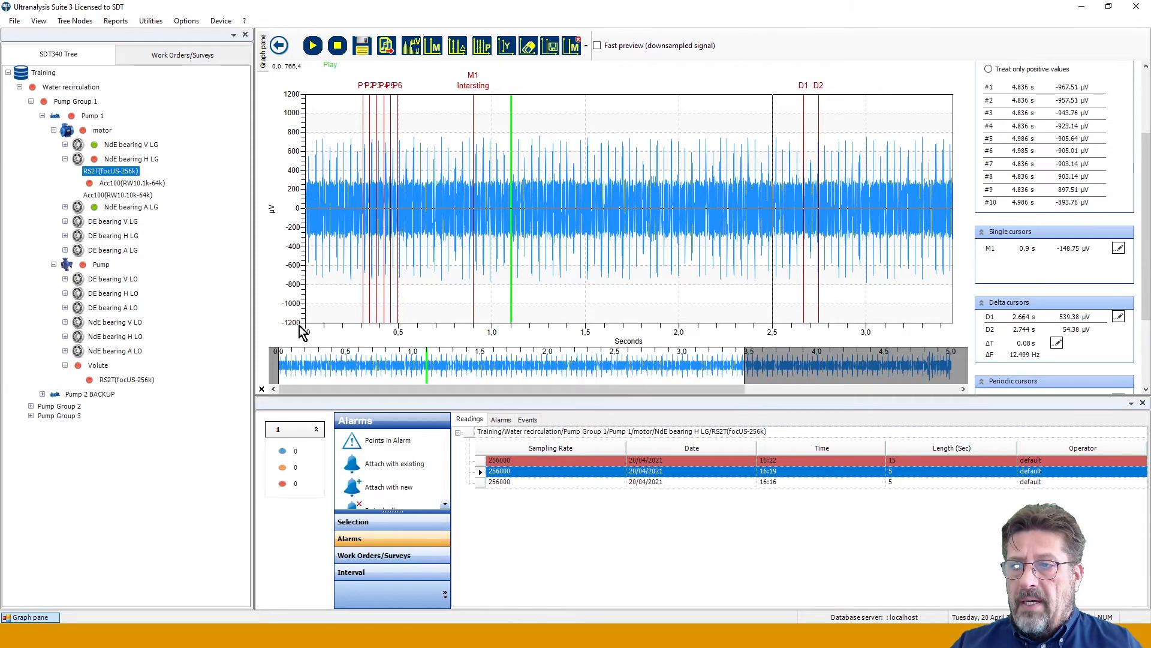
click(507, 46)
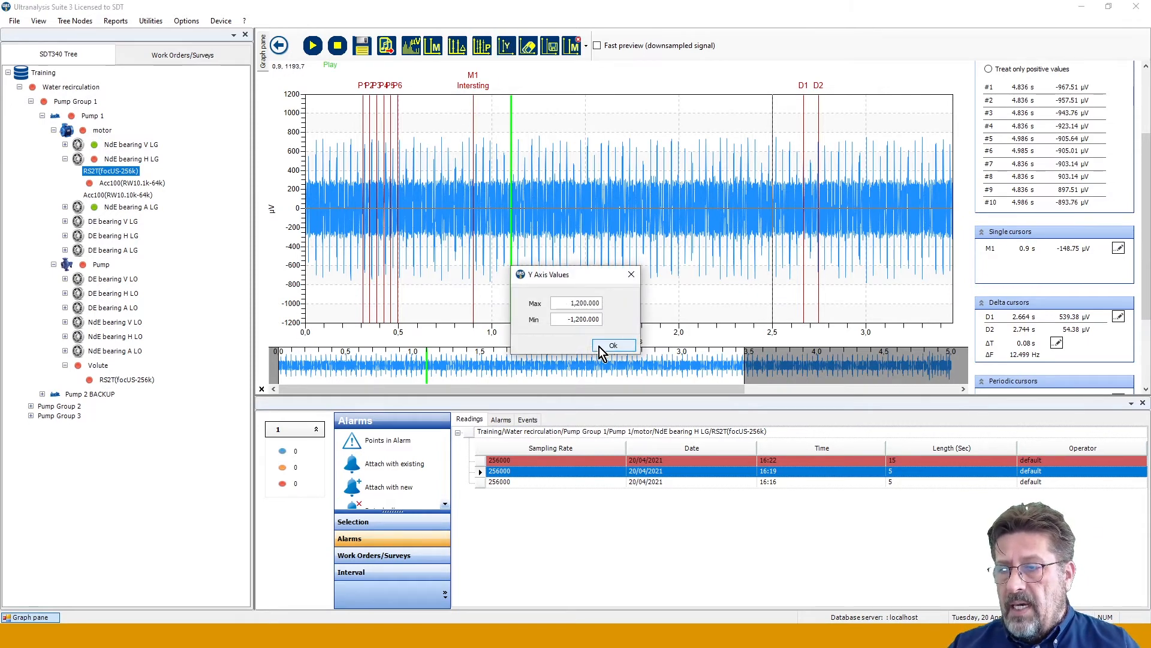
click(599, 346)
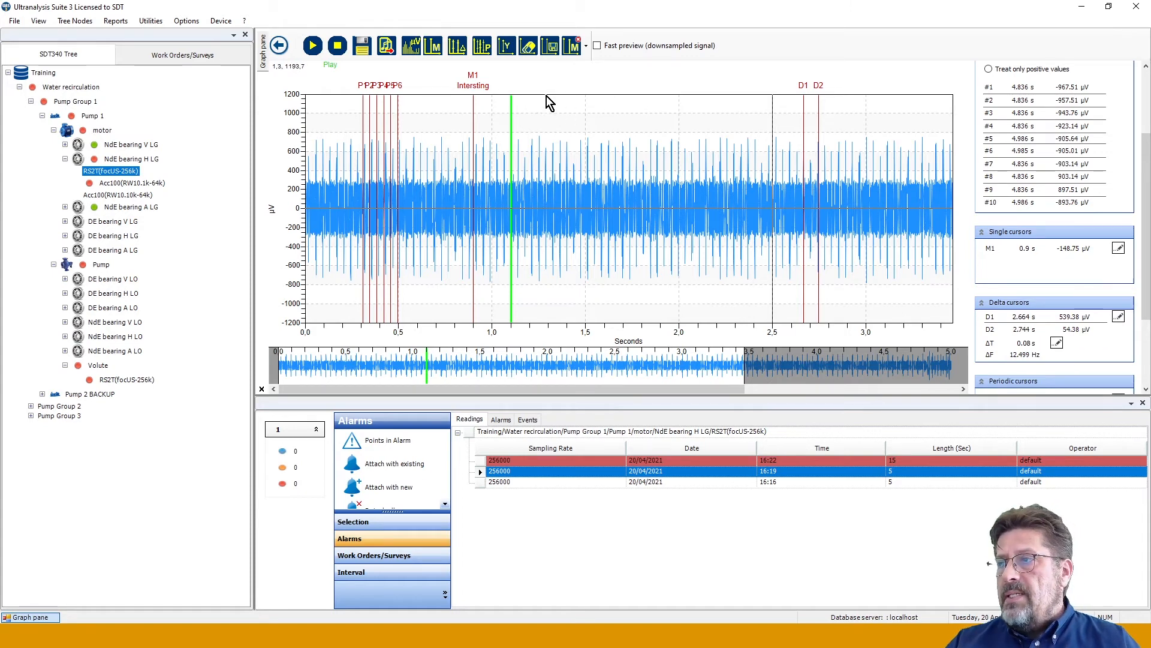
Zoom in on the signal between about 1.3 s and 1.6 s, and undo the zoom to restore the full signal.
drag(547, 97, 608, 103)
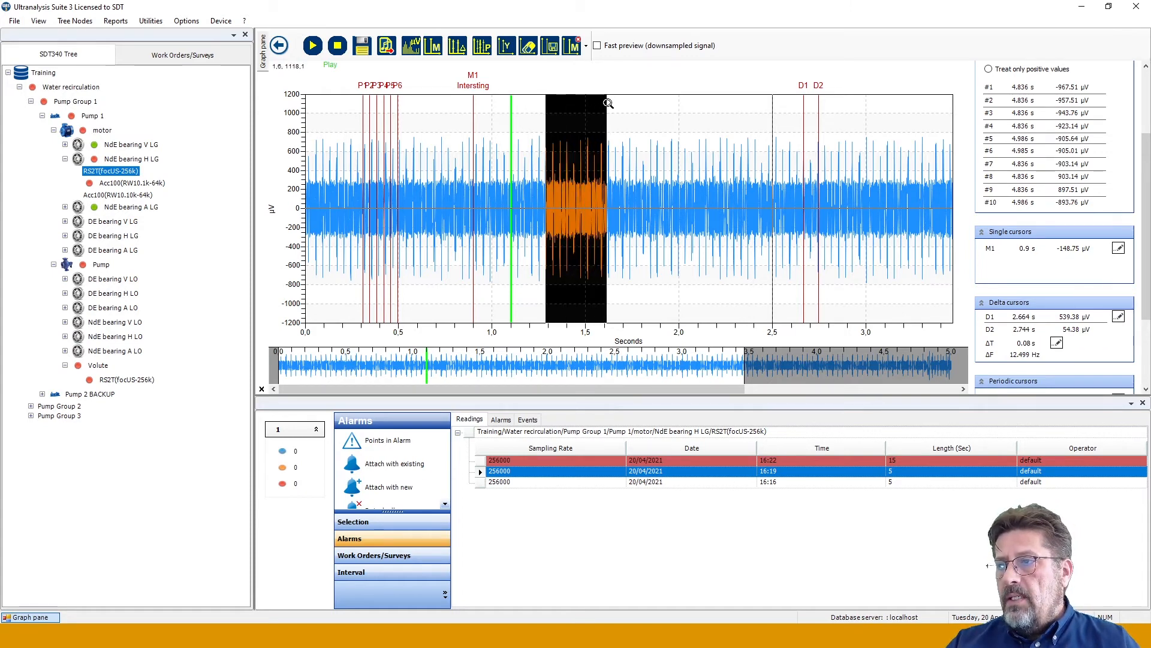
click(609, 103)
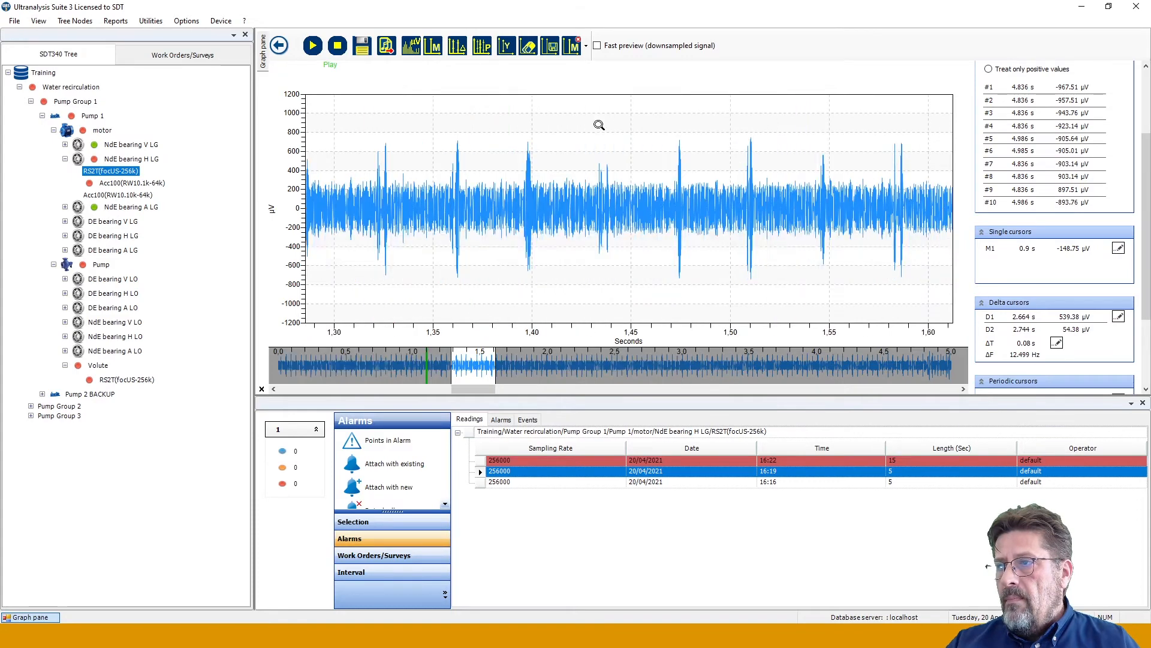
scroll(596, 145, down, 5)
right_click(596, 155)
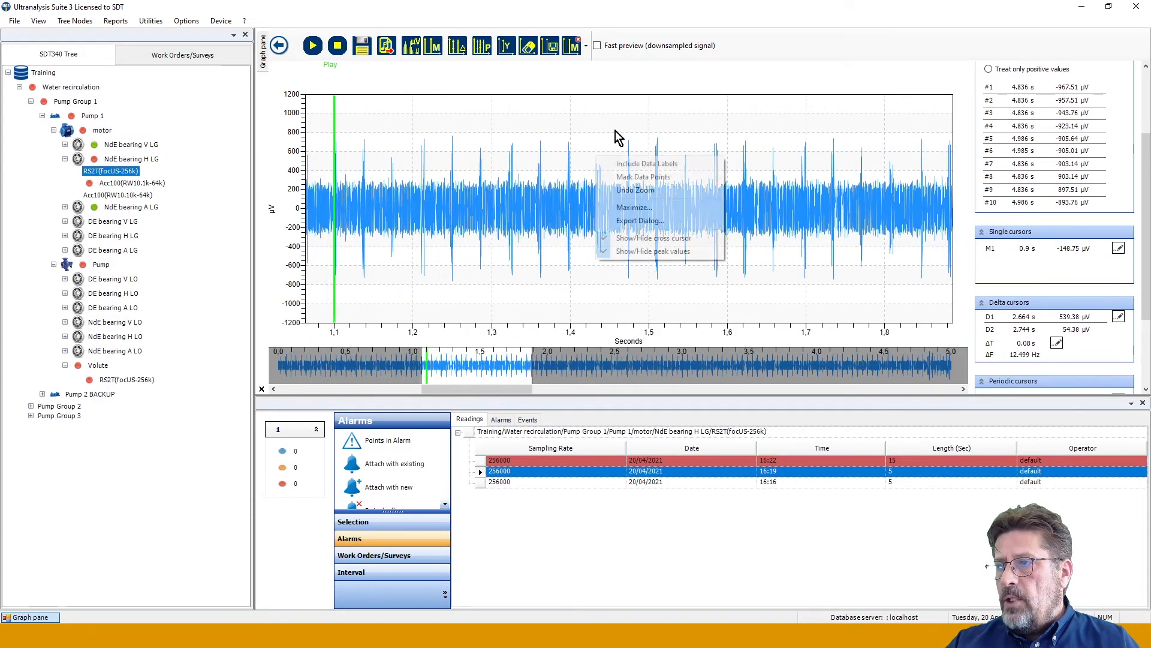
click(615, 130)
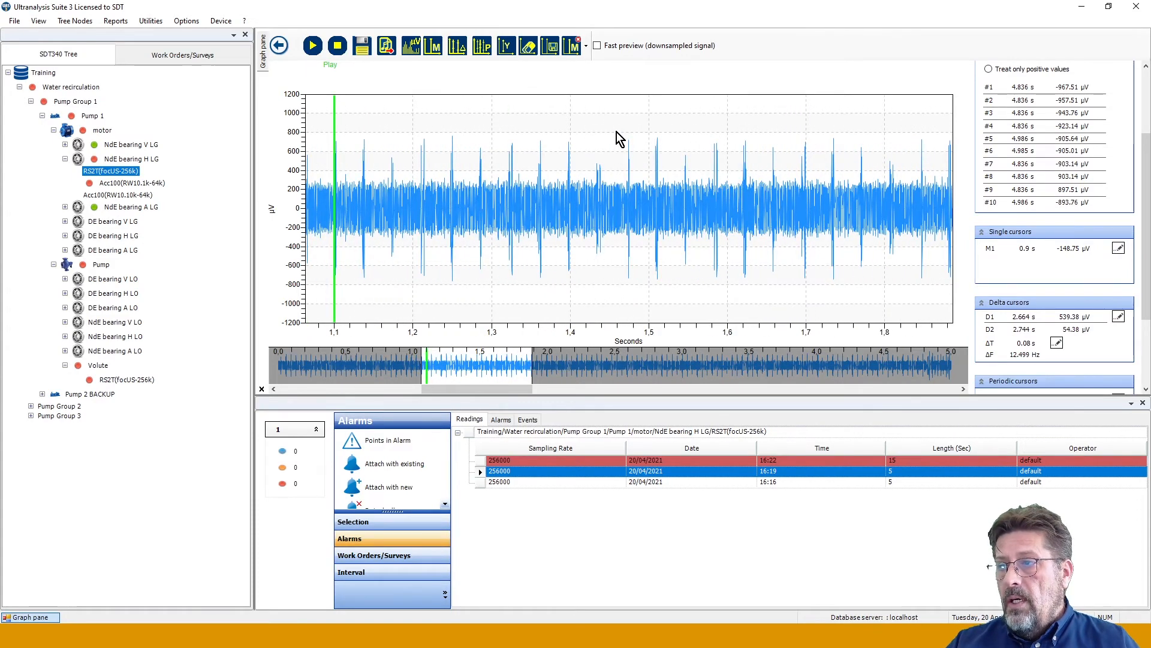
right_click(643, 175)
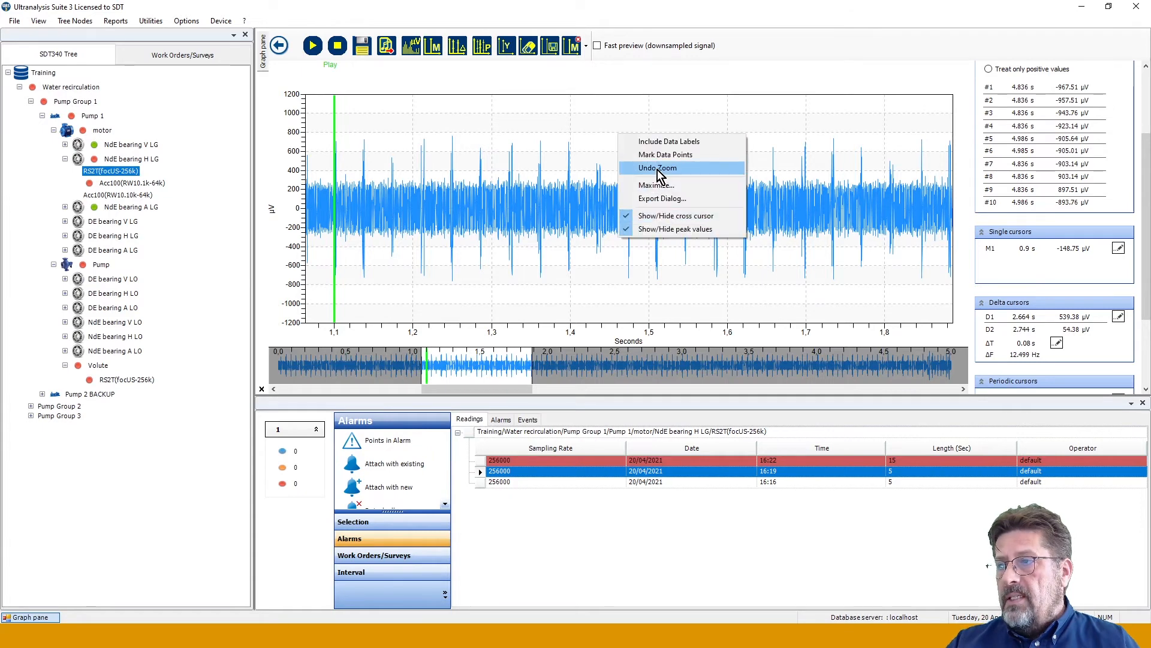
click(657, 171)
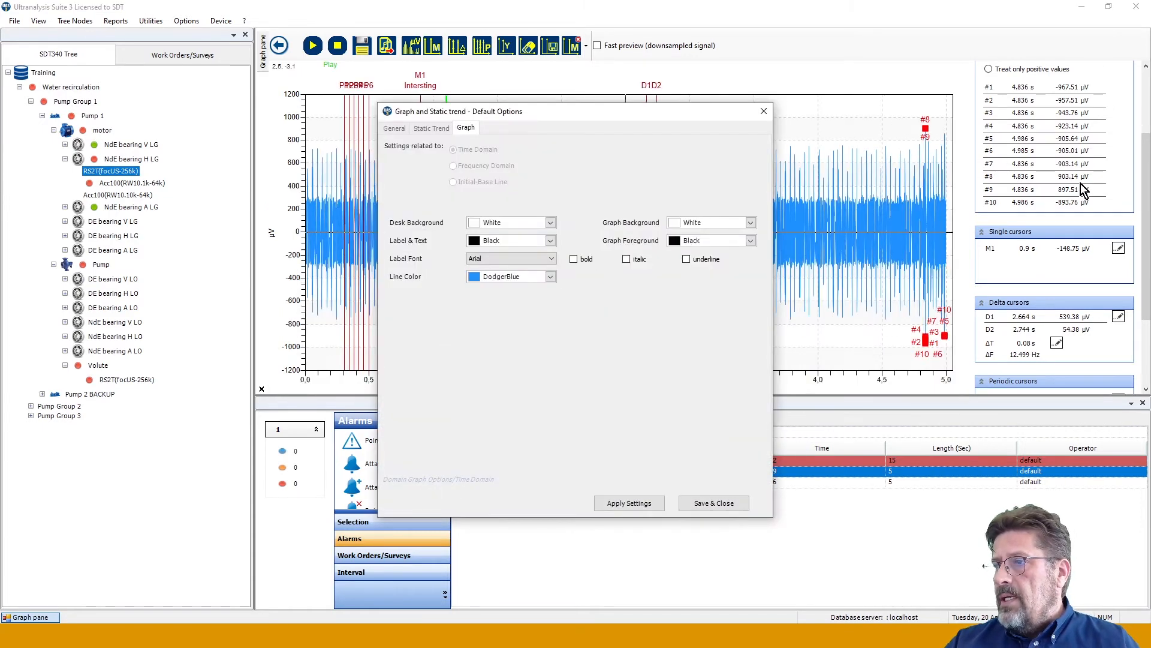
Close the default graph options, and set the signal between about 1.2 s and 2.4 s to zero amplitude.
click(766, 113)
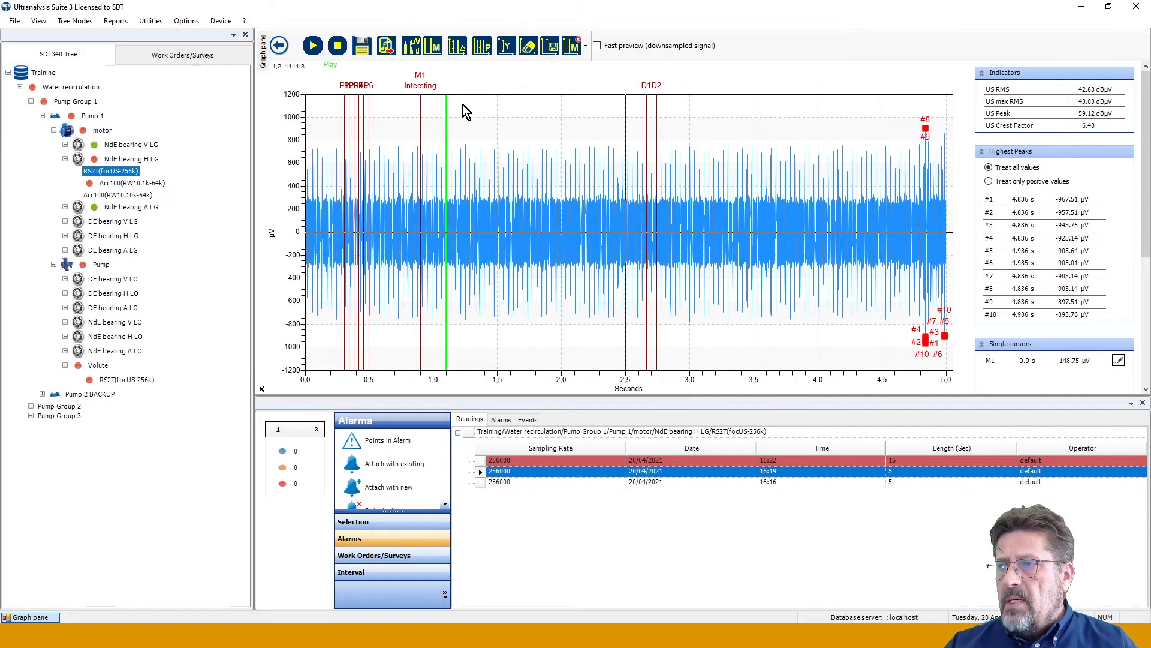
drag(463, 106, 611, 109)
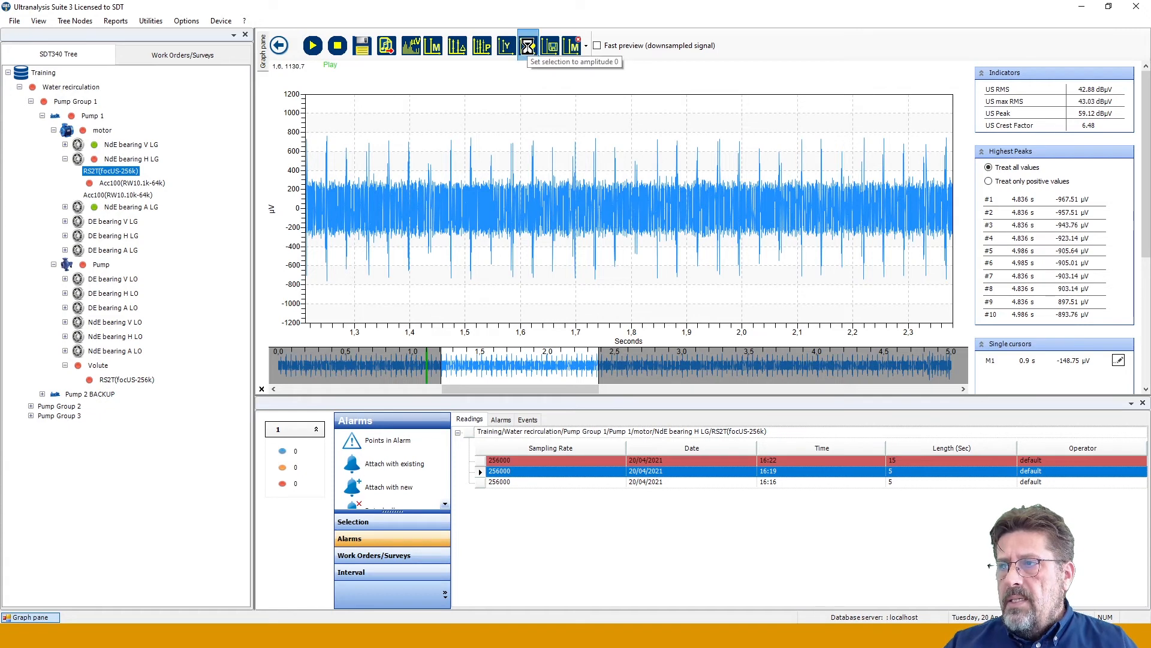
click(528, 46)
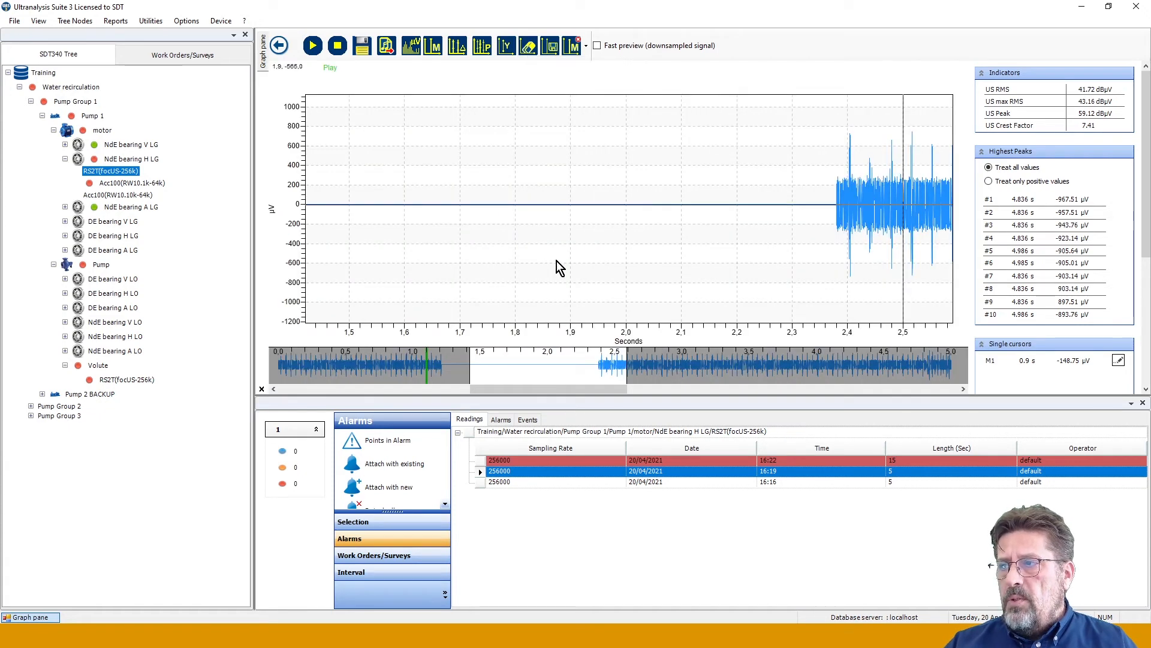
right_click(558, 262)
click(606, 296)
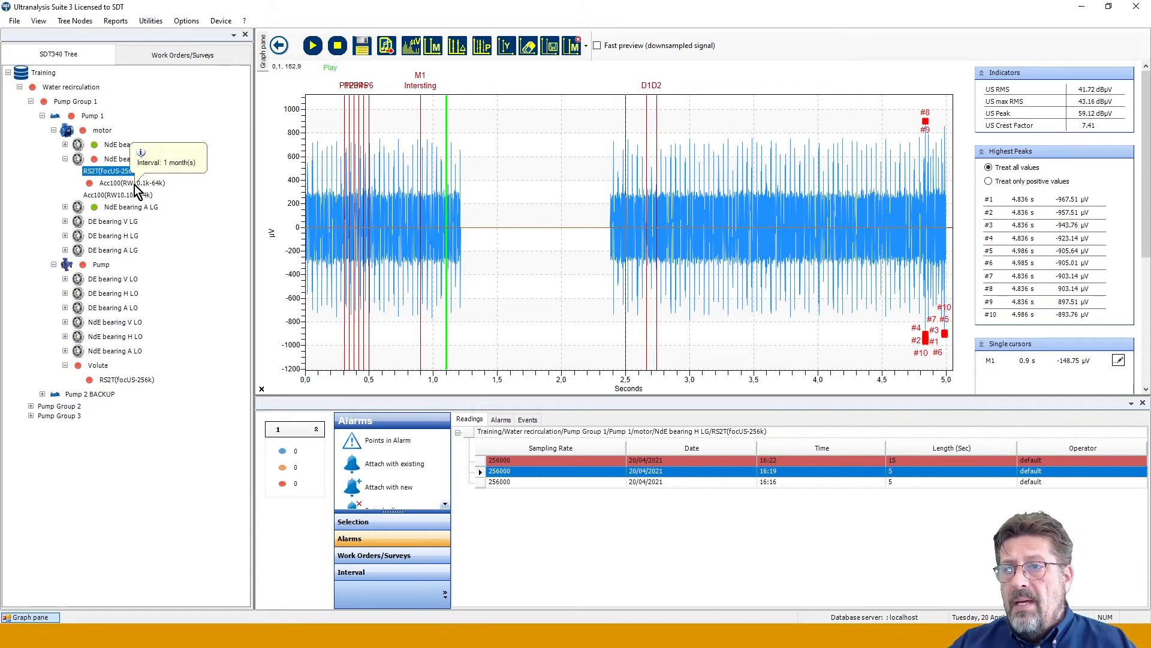
Reload the original signal of the 16:19 reading by switching to the 16:16 reading and back.
click(589, 482)
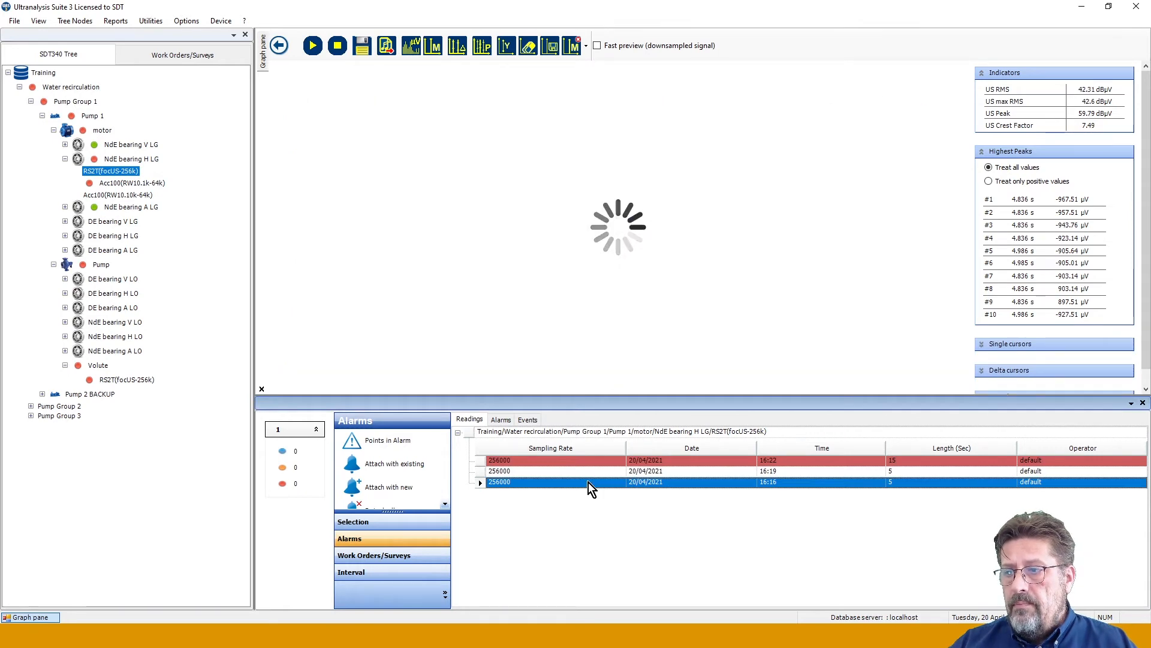
click(592, 471)
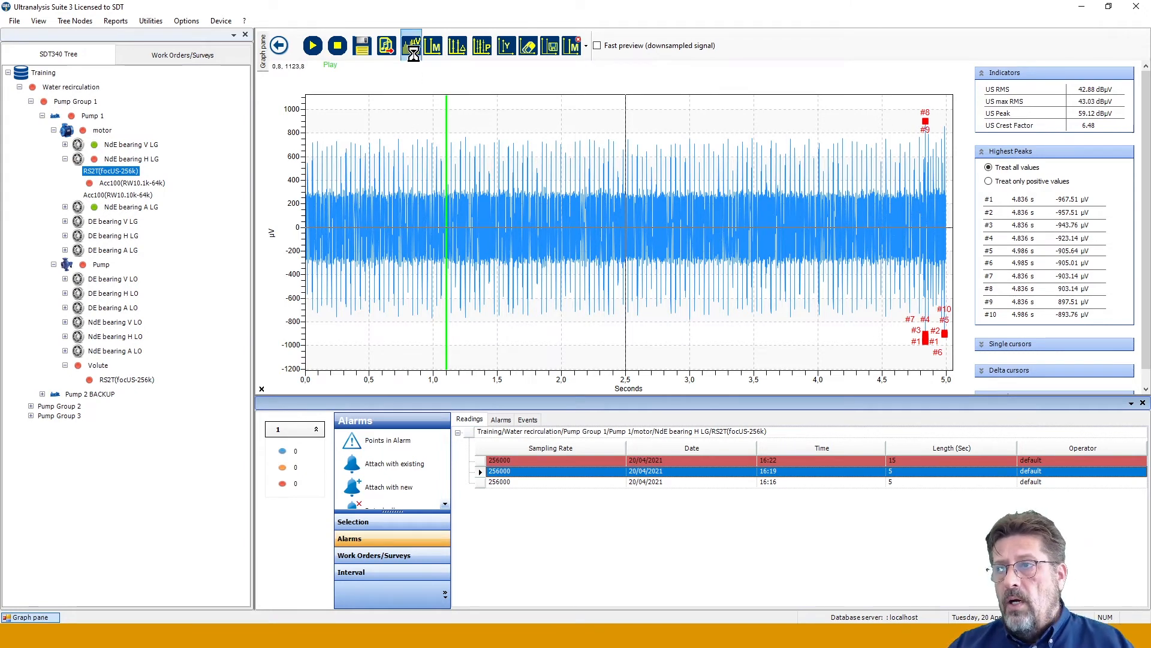
Add a single cursor commented "interesting" near the signal's start, at about 0.37 s.
click(432, 47)
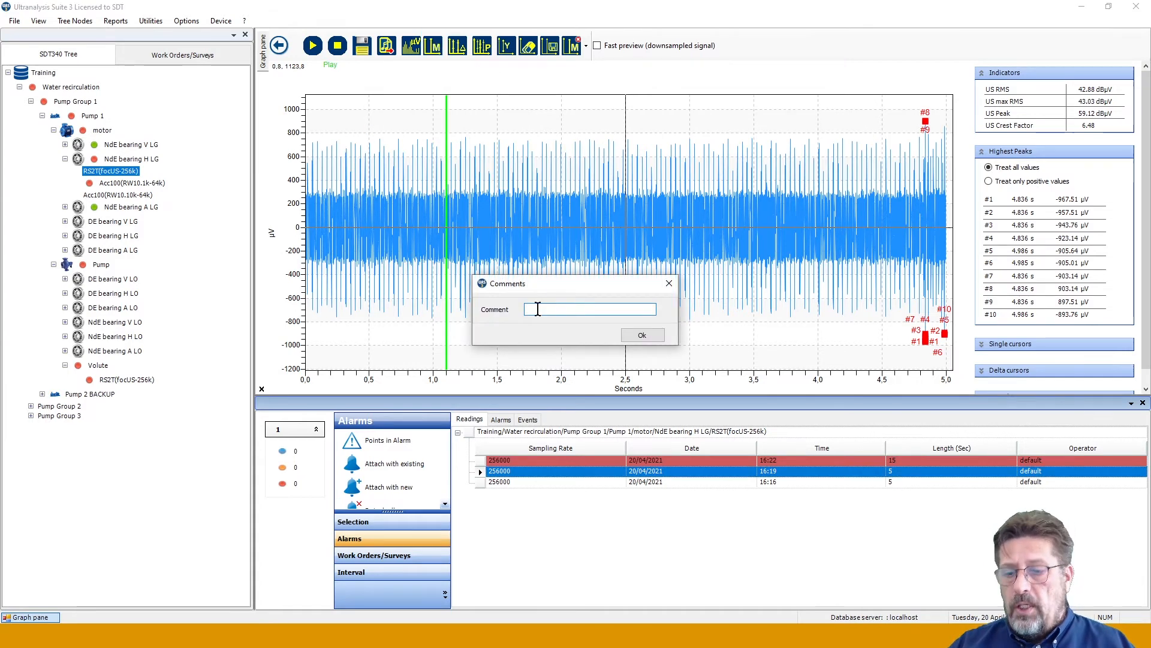
text(in)
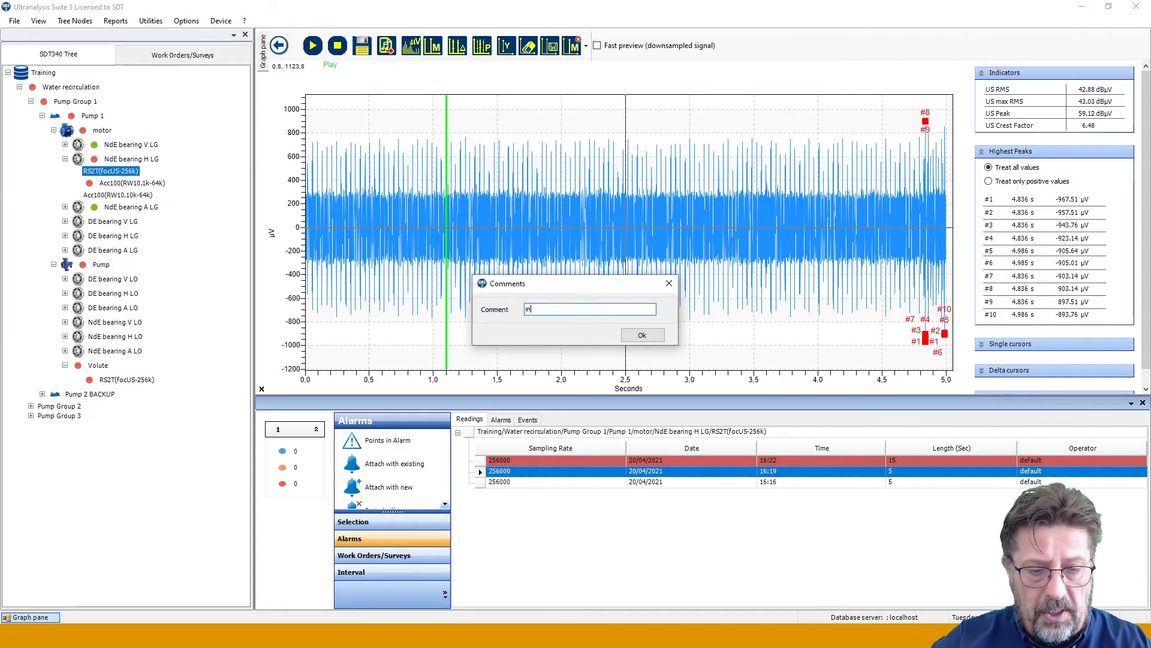
text(teresting)
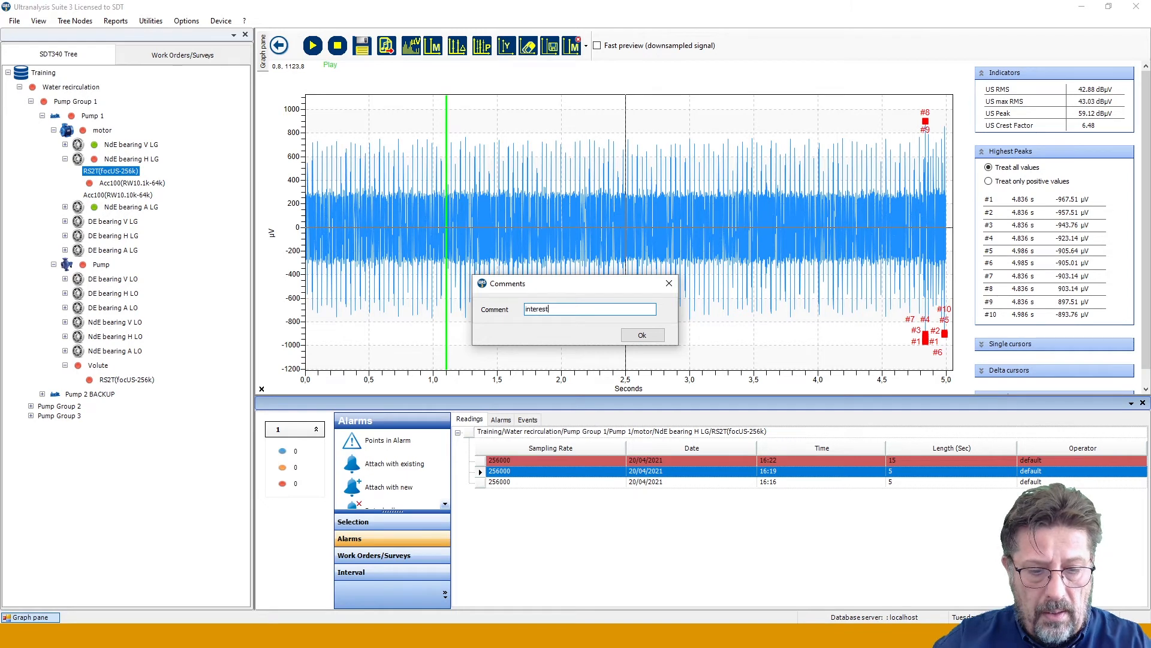
click(648, 334)
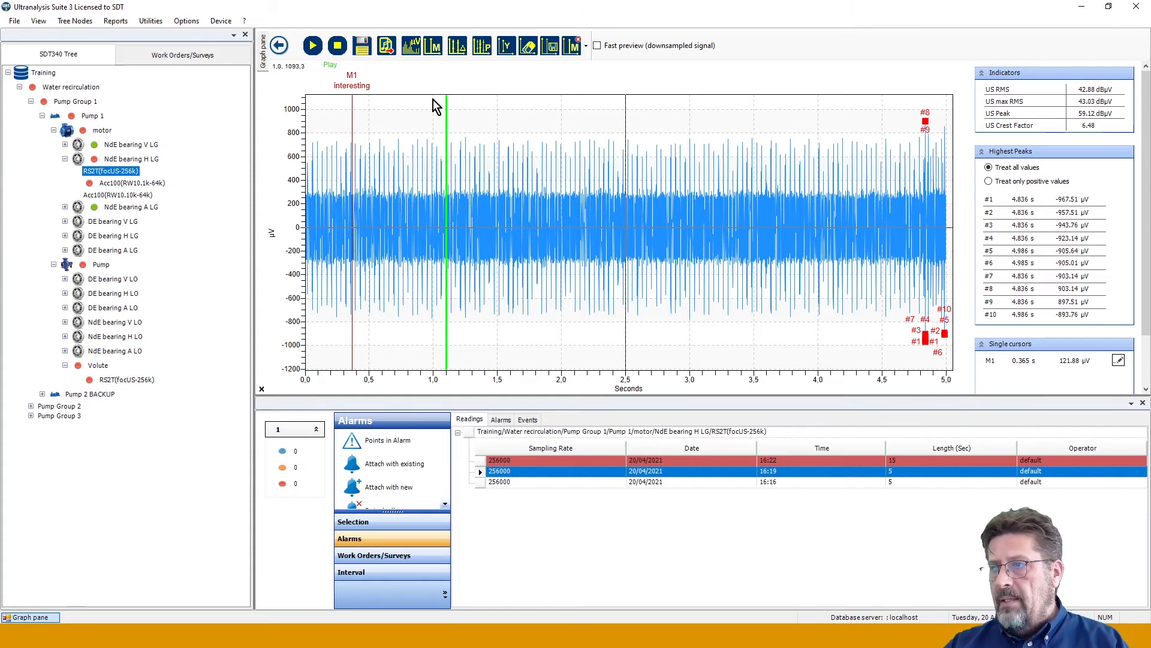
Add delta cursors to the time signal, with D1 at about 0.57 s and D2 moved to about 0.79 s.
click(457, 45)
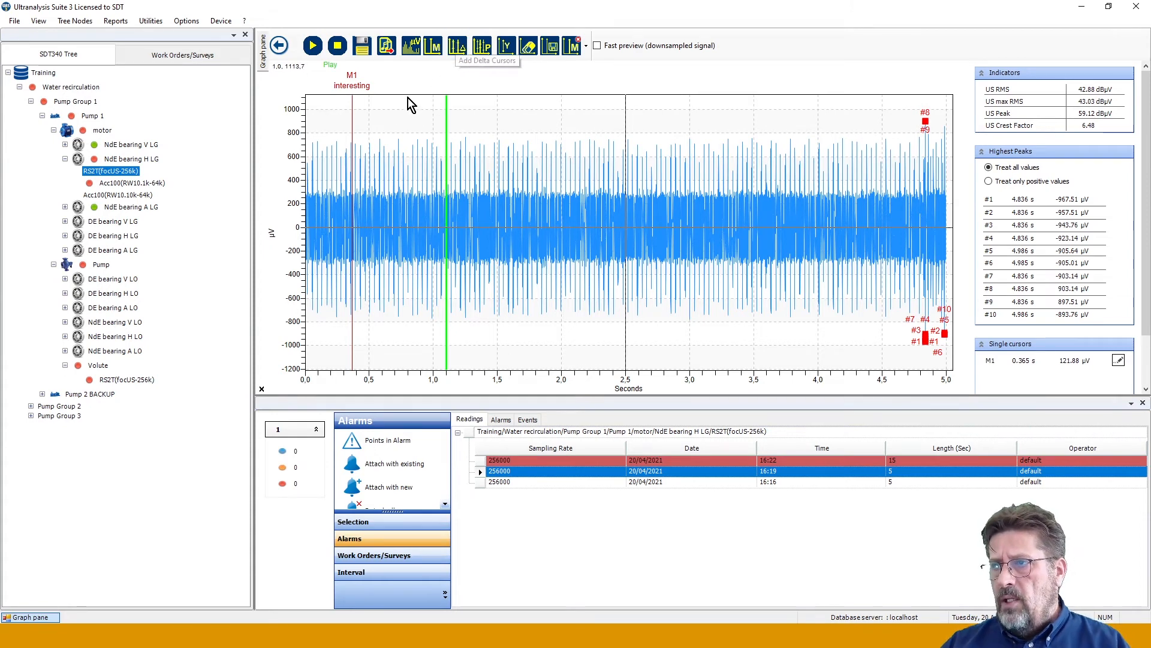
click(378, 111)
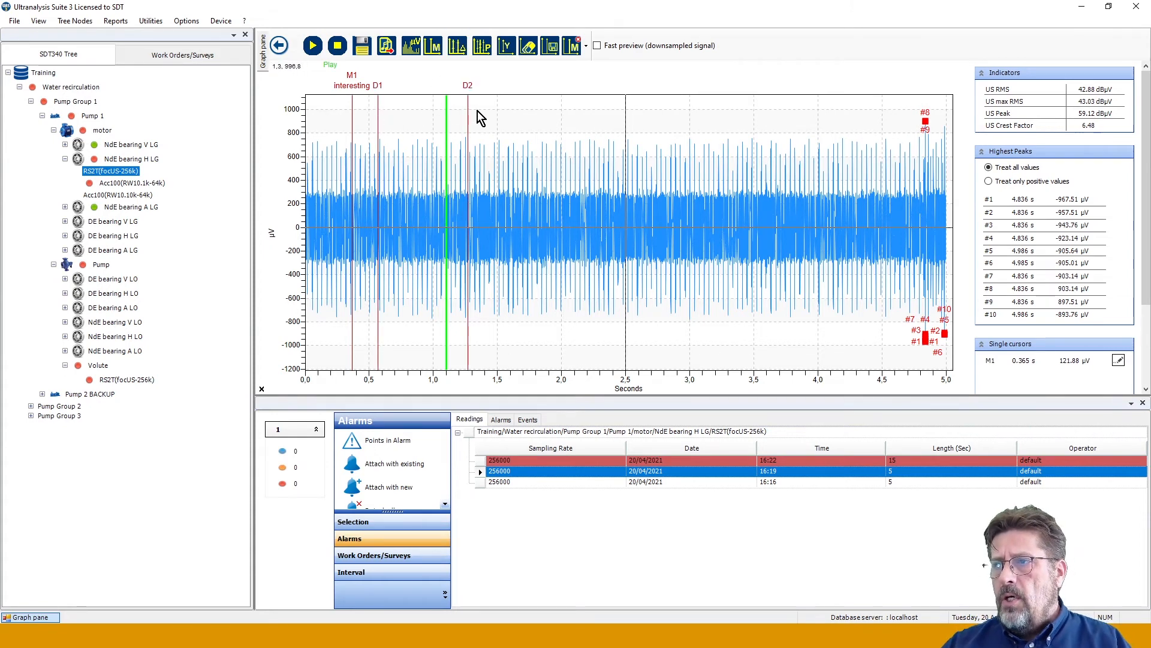
drag(468, 113, 406, 114)
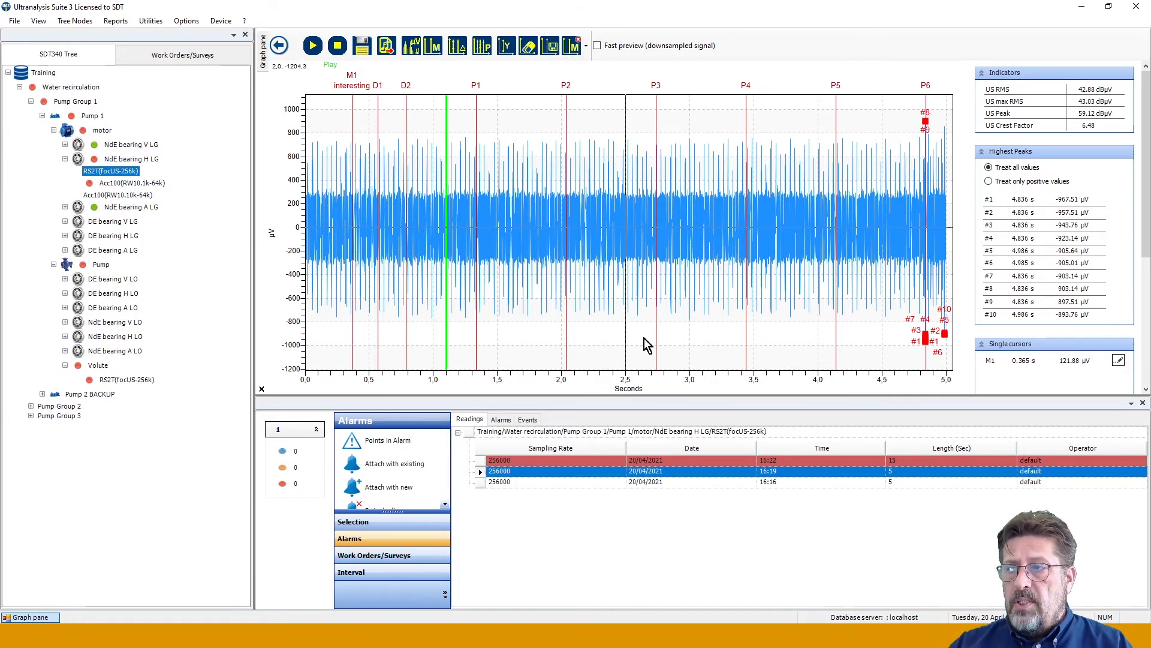
Remove single cursor 1 from the time signal, and decline the deletion of all remaining cursors.
click(580, 38)
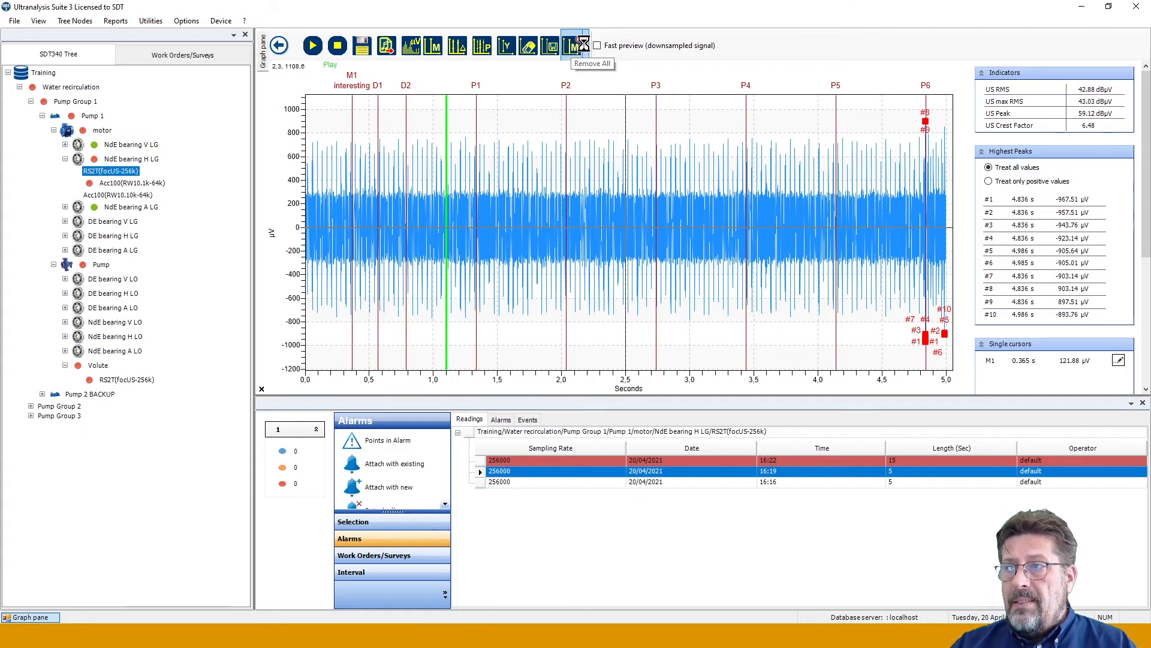
click(585, 45)
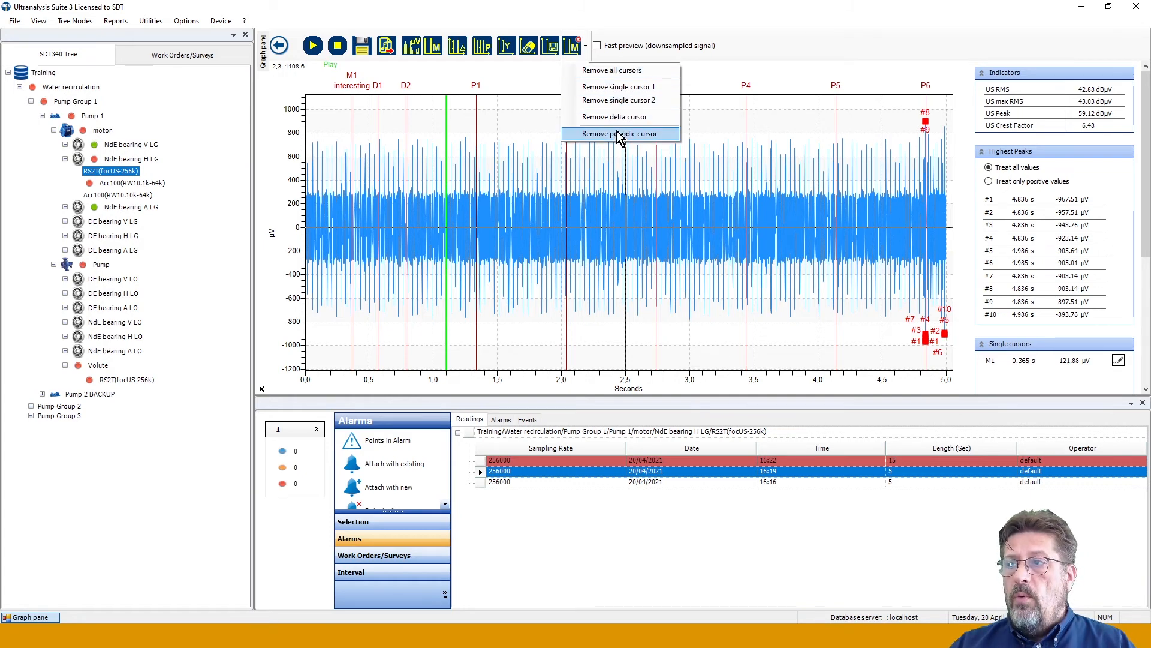
click(617, 87)
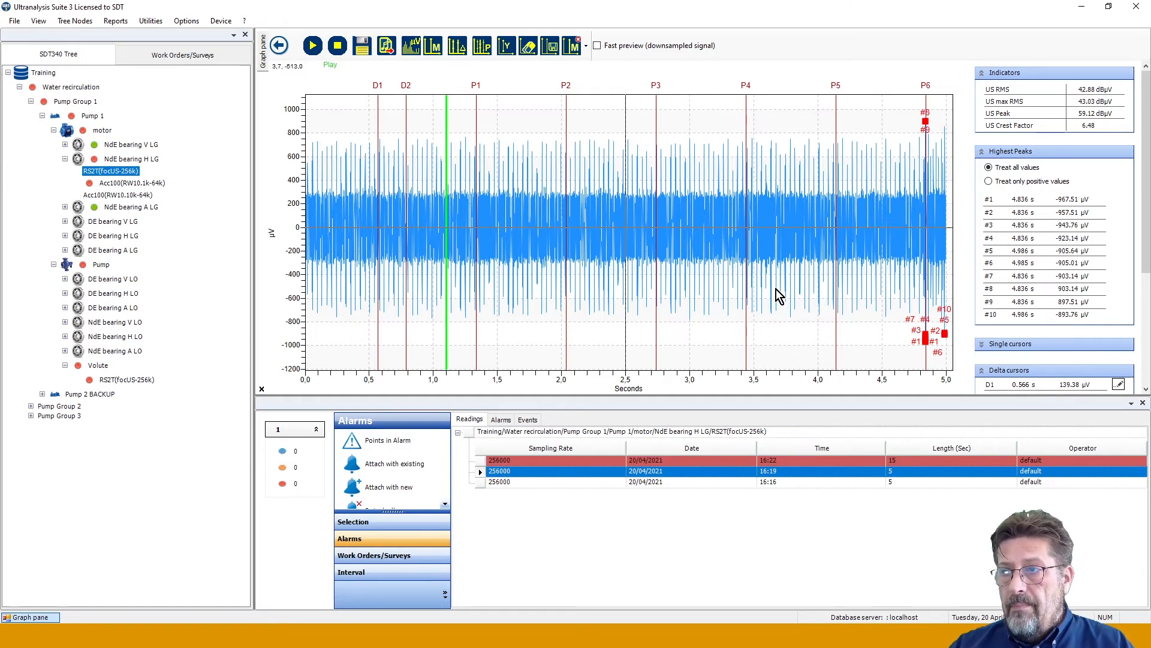
click(574, 47)
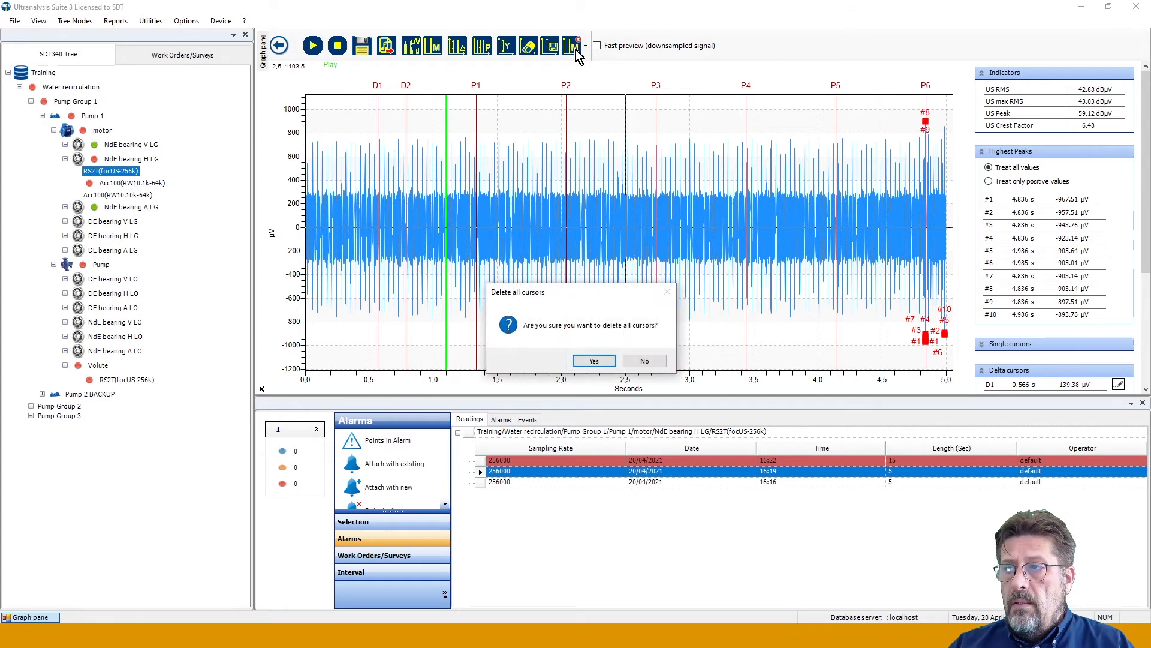
click(638, 361)
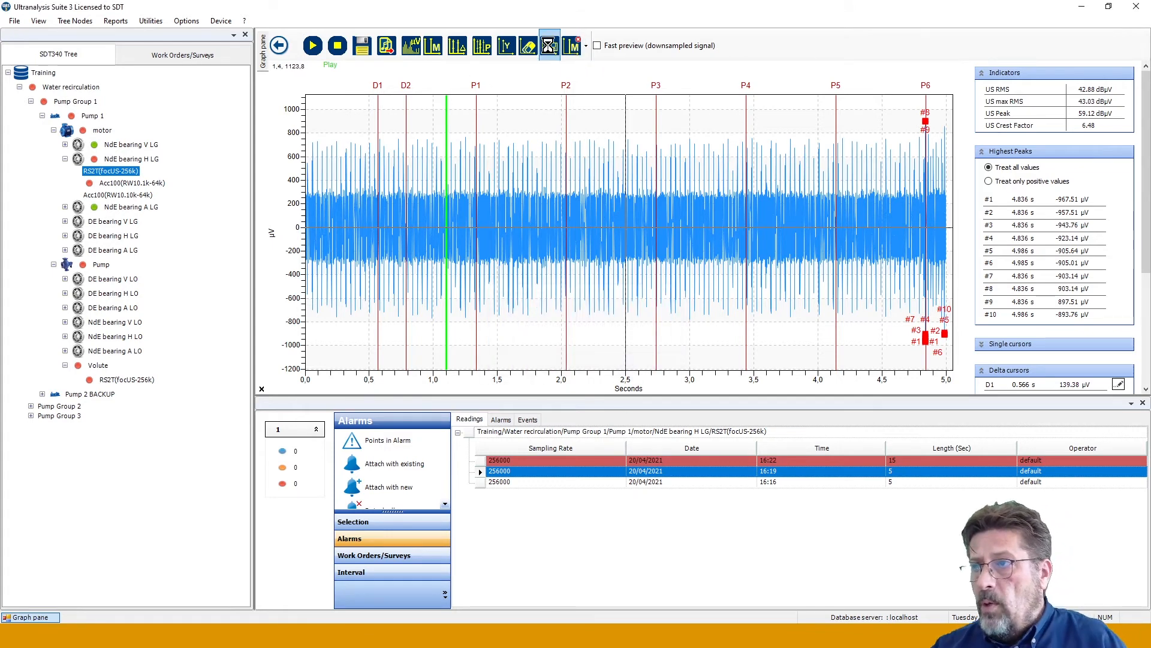
Save the time signal's cursors, and review the delta and periodic cursor values.
click(550, 46)
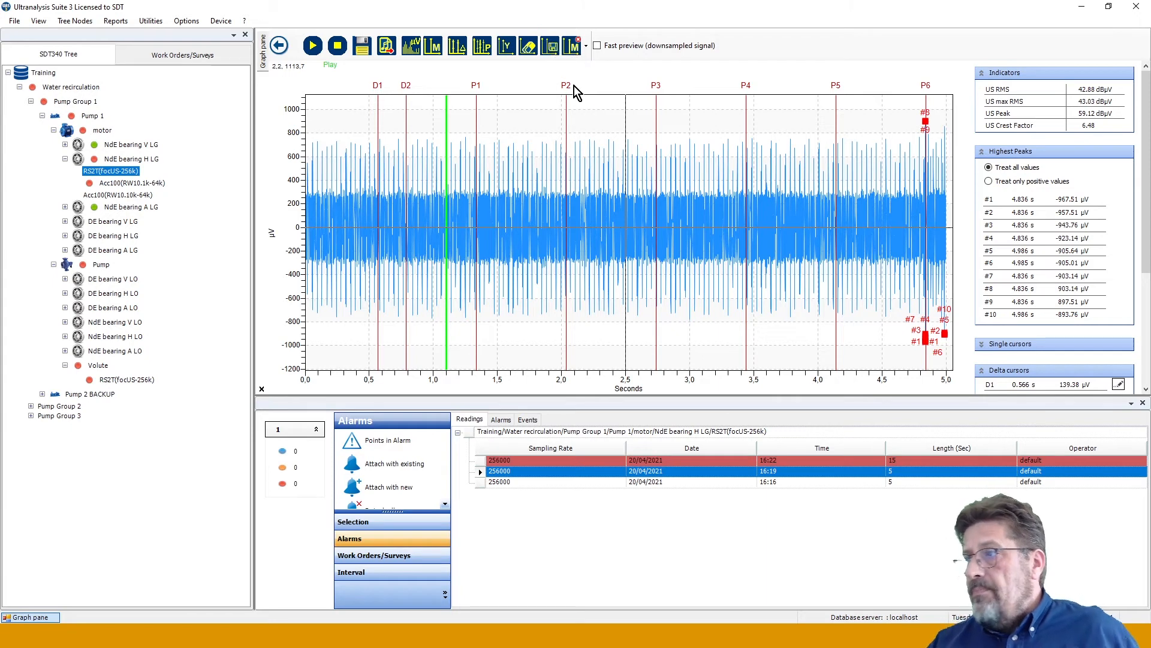
scroll(1079, 225, down, 1)
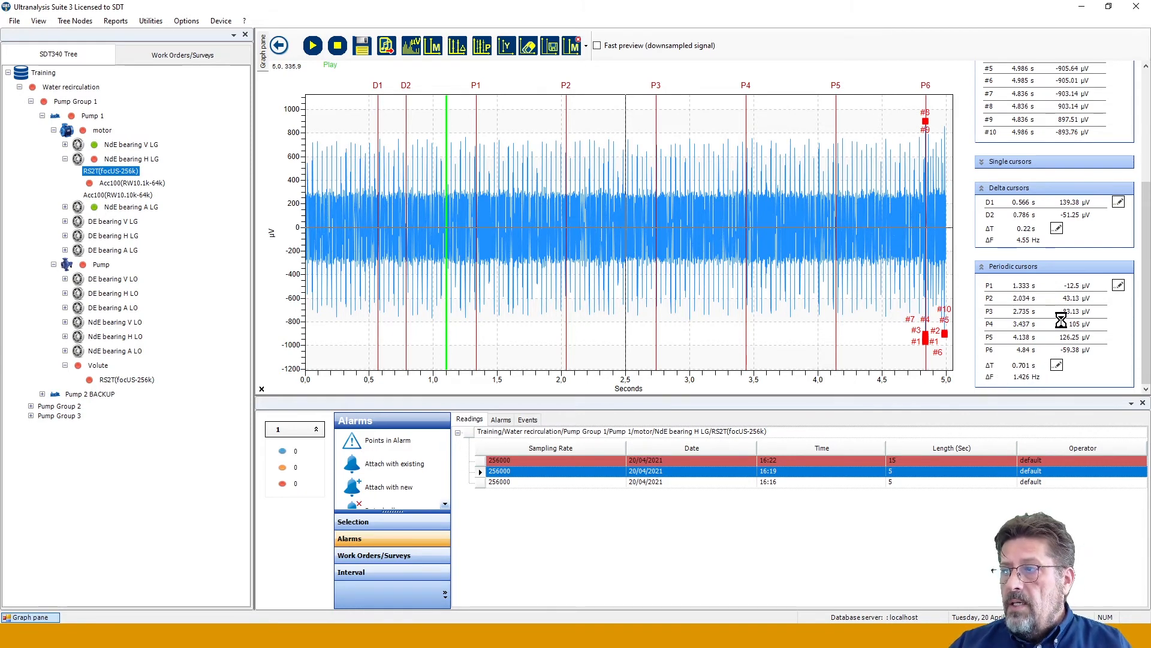
scroll(1048, 273, up, 3)
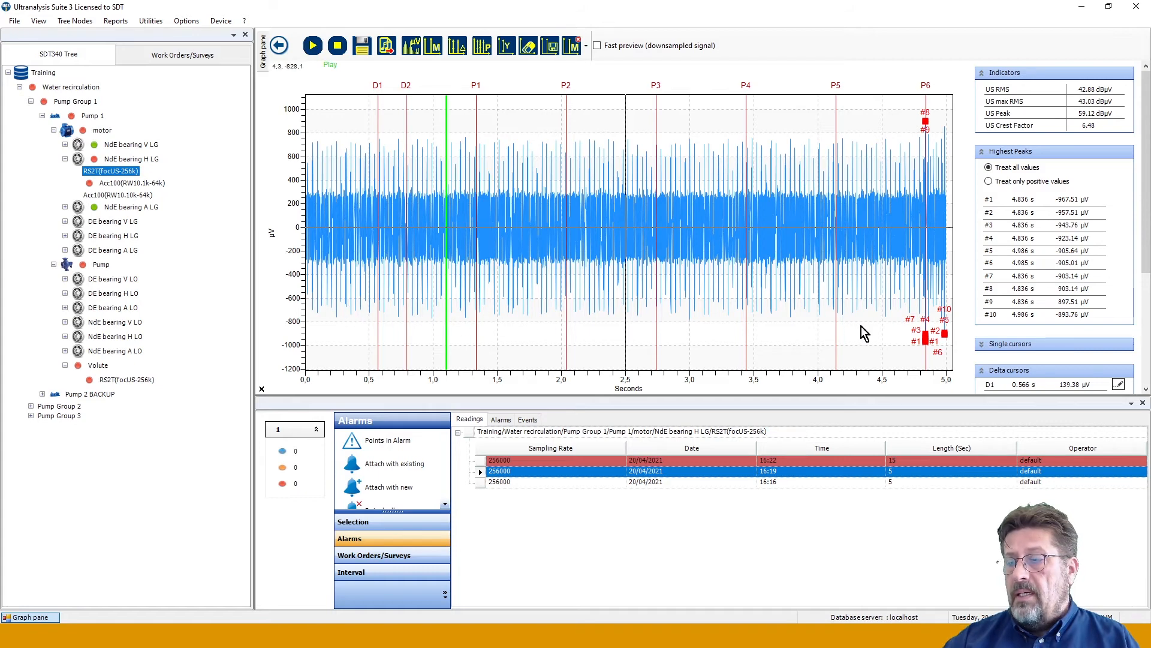
Return to the graph overview and enlarge the dynamic spectrum, trying the highest peaks sorted by frequency before restoring sorting by energy.
click(278, 44)
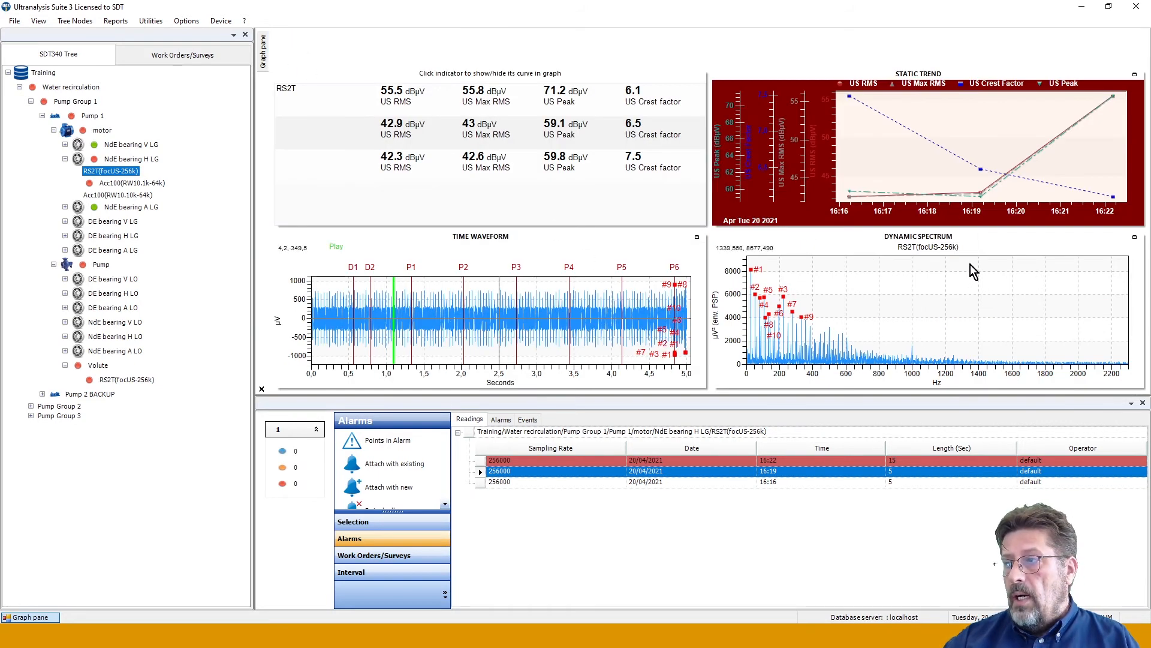
click(1135, 238)
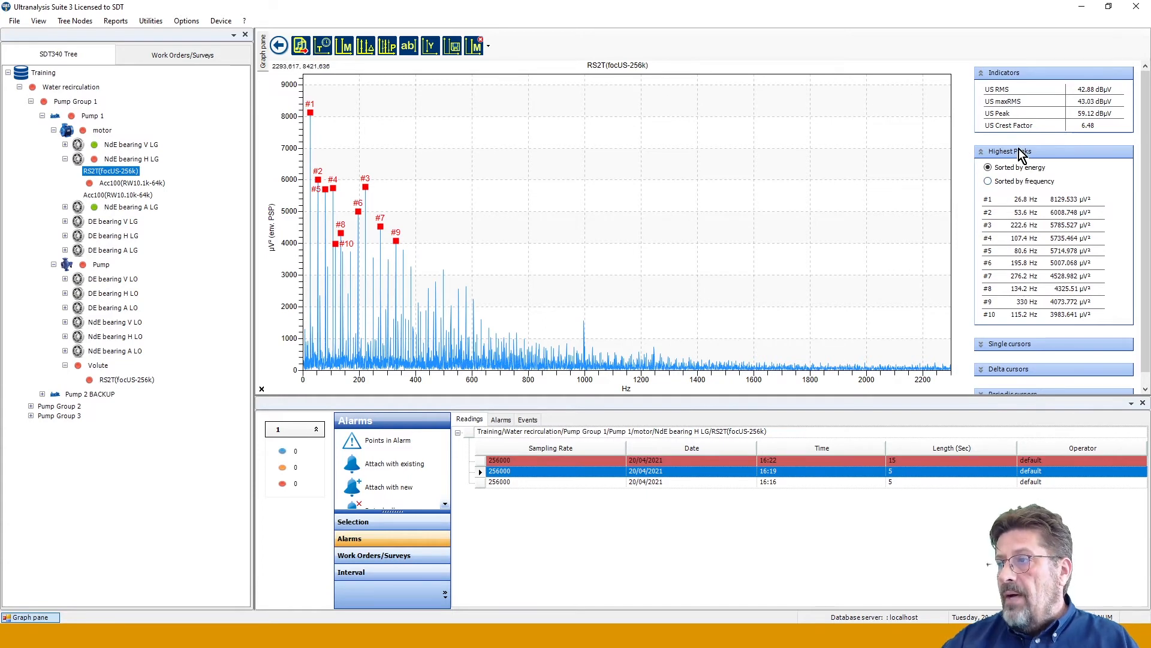
click(1002, 182)
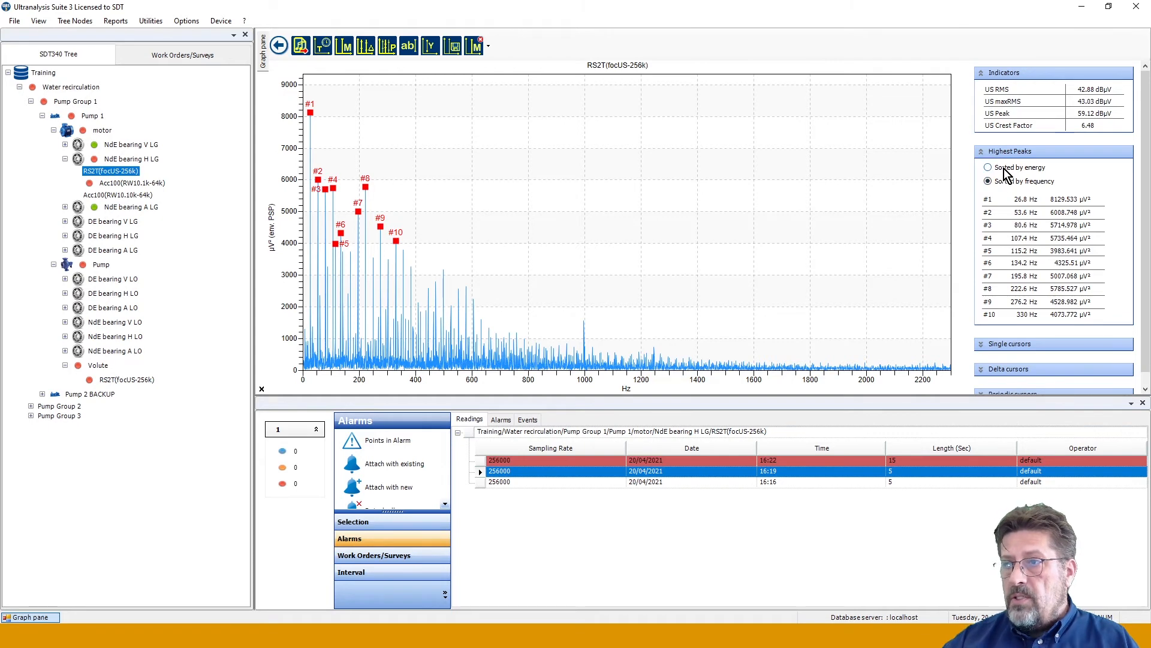
click(1005, 170)
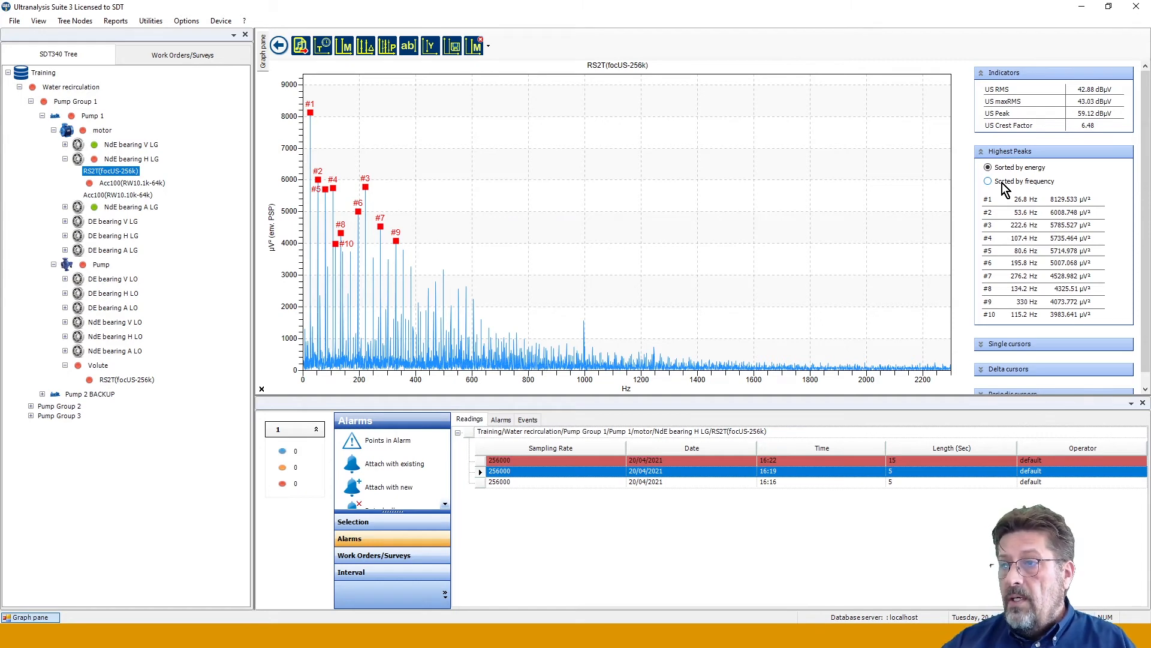
Add a single cursor commented "111" to the spectrum, and move it onto the peak at about 996 Hz.
click(343, 47)
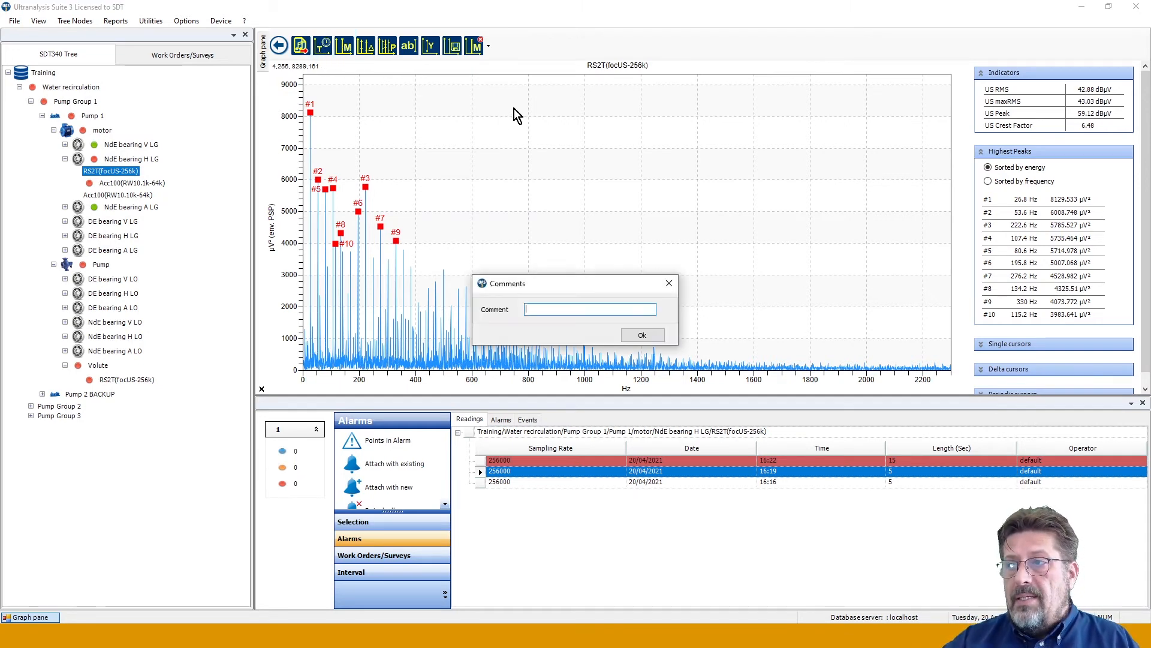
text(111)
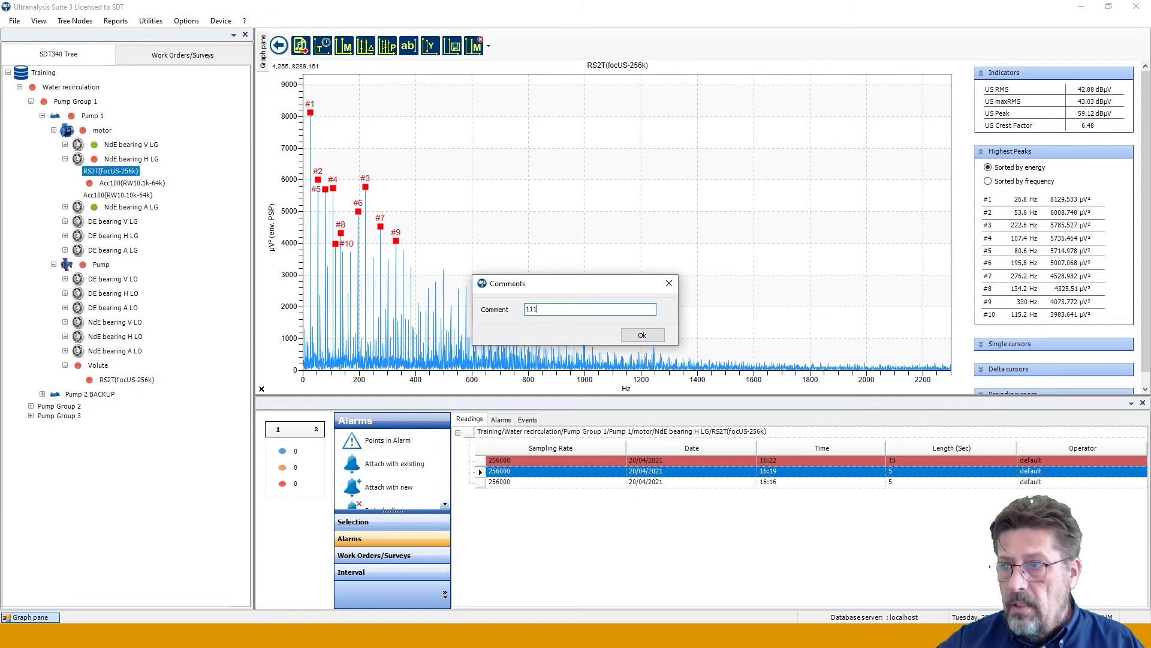
click(630, 335)
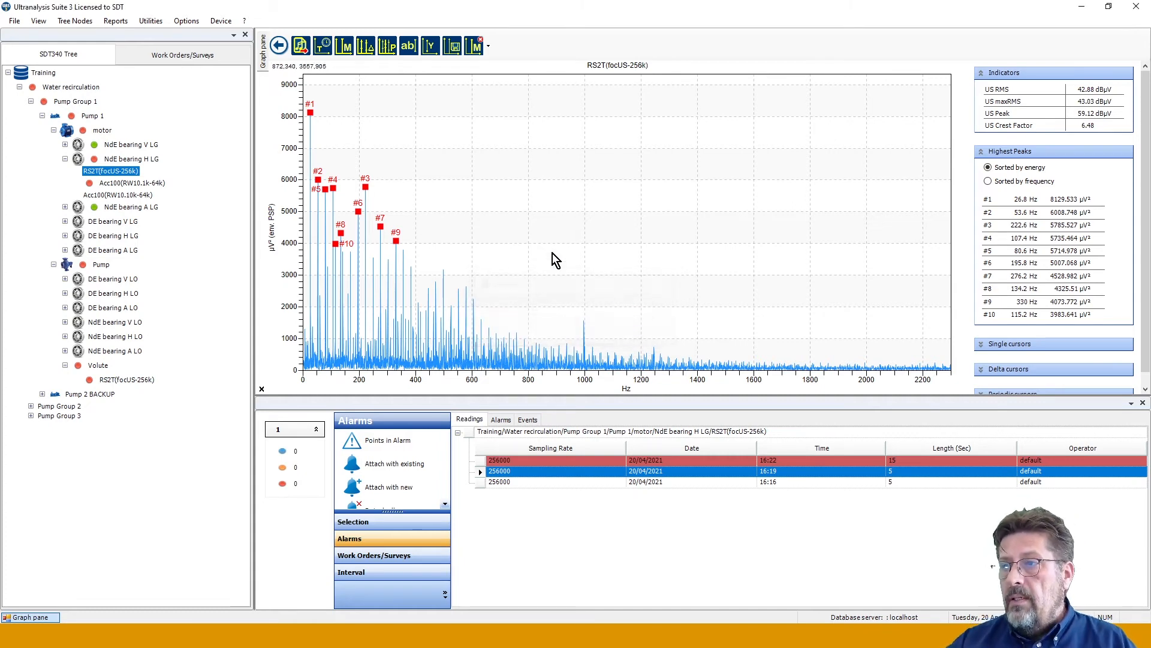
click(561, 116)
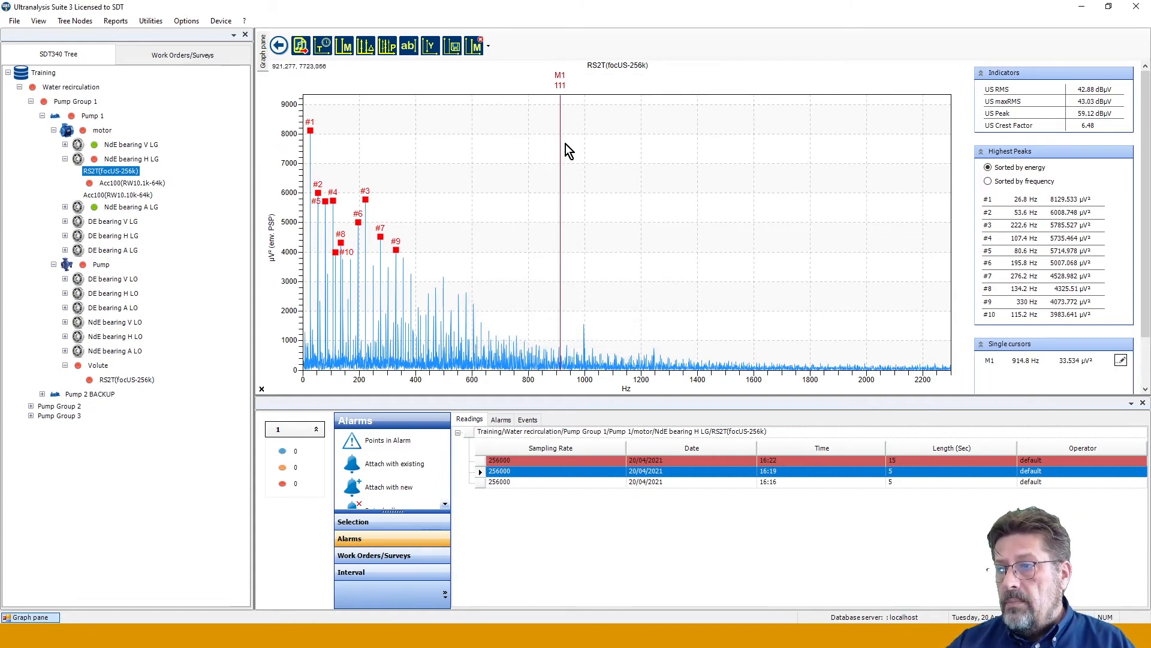
drag(570, 145, 584, 145)
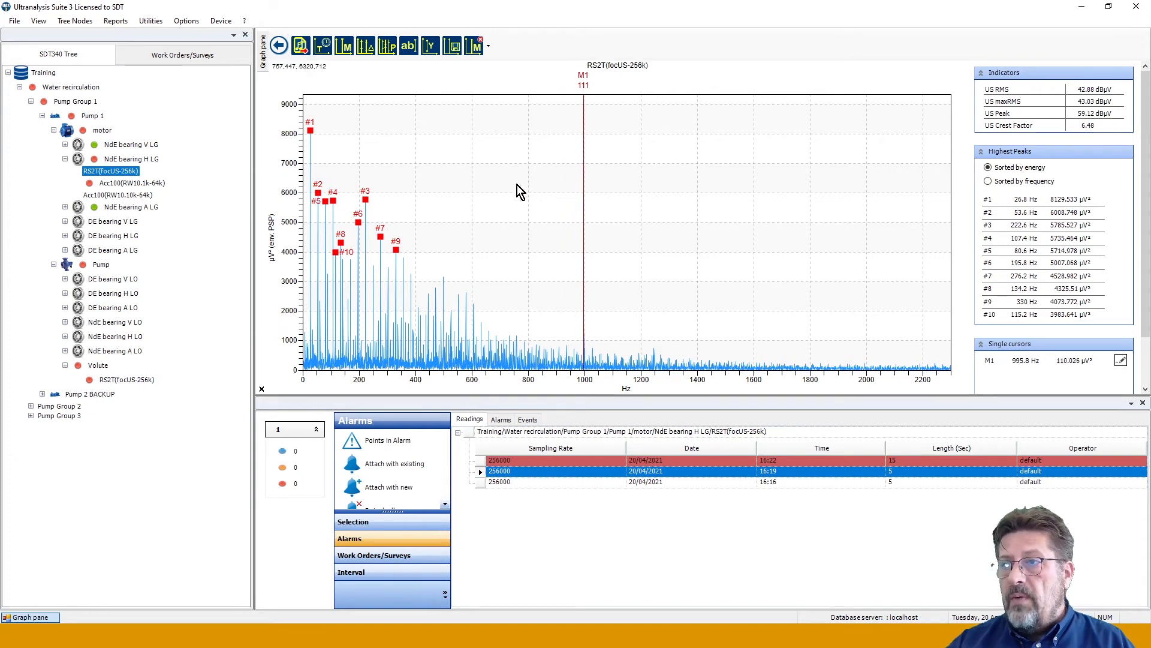
Add delta cursors to the spectrum, with D1 at about 530 Hz and D2 moved to about 672 Hz.
click(367, 48)
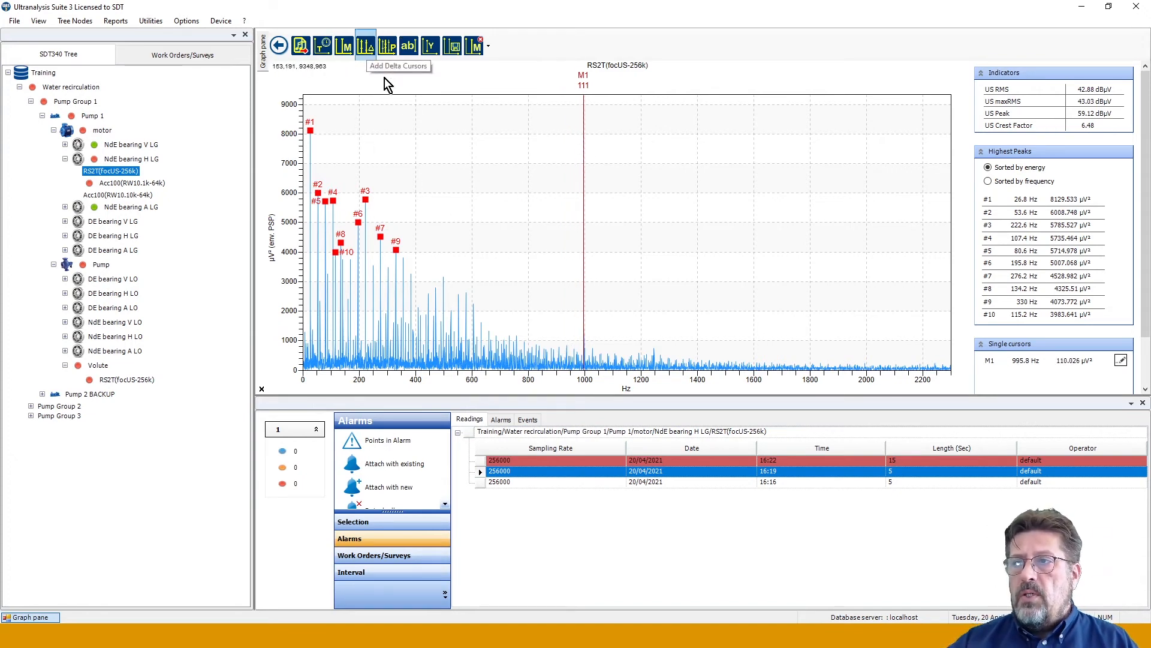
click(452, 111)
click(542, 123)
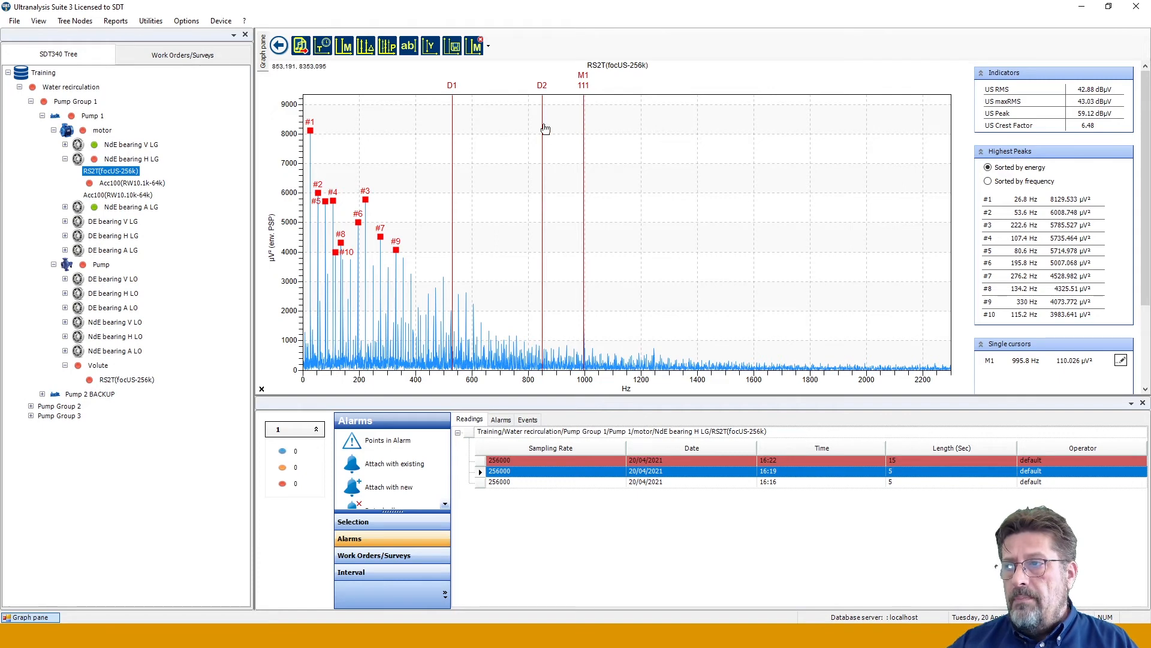
drag(543, 125, 493, 125)
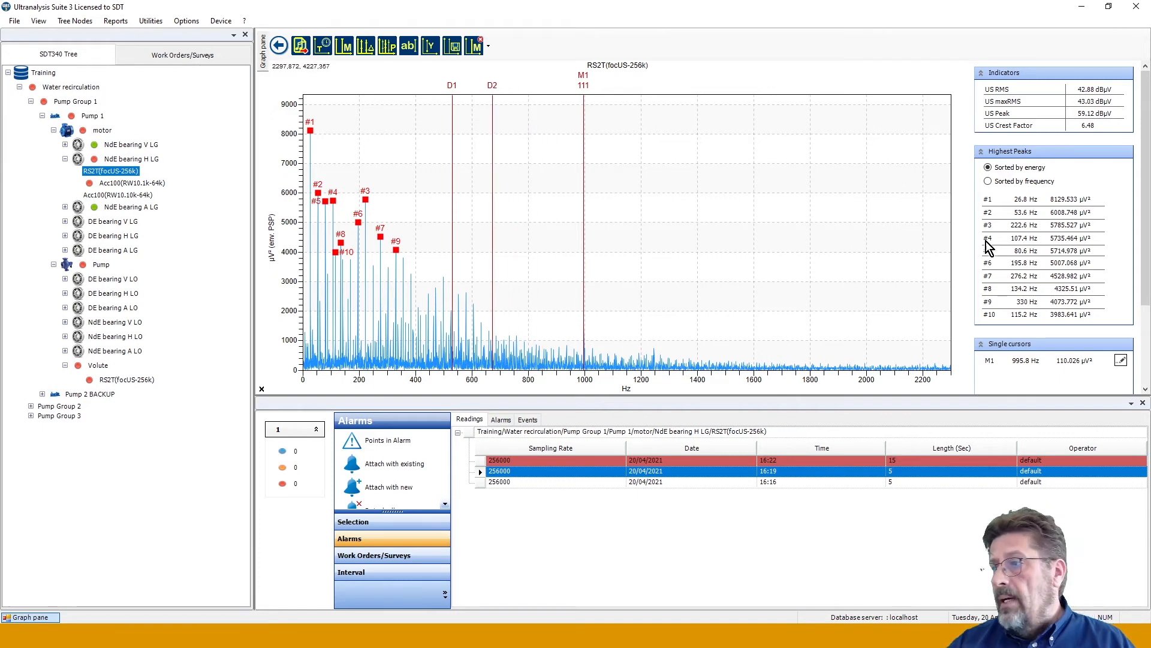
Shift the delta cursor pair together to lower frequencies, with D1 at about 491 Hz and D2 at about 633 Hz.
scroll(1044, 277, down, 2)
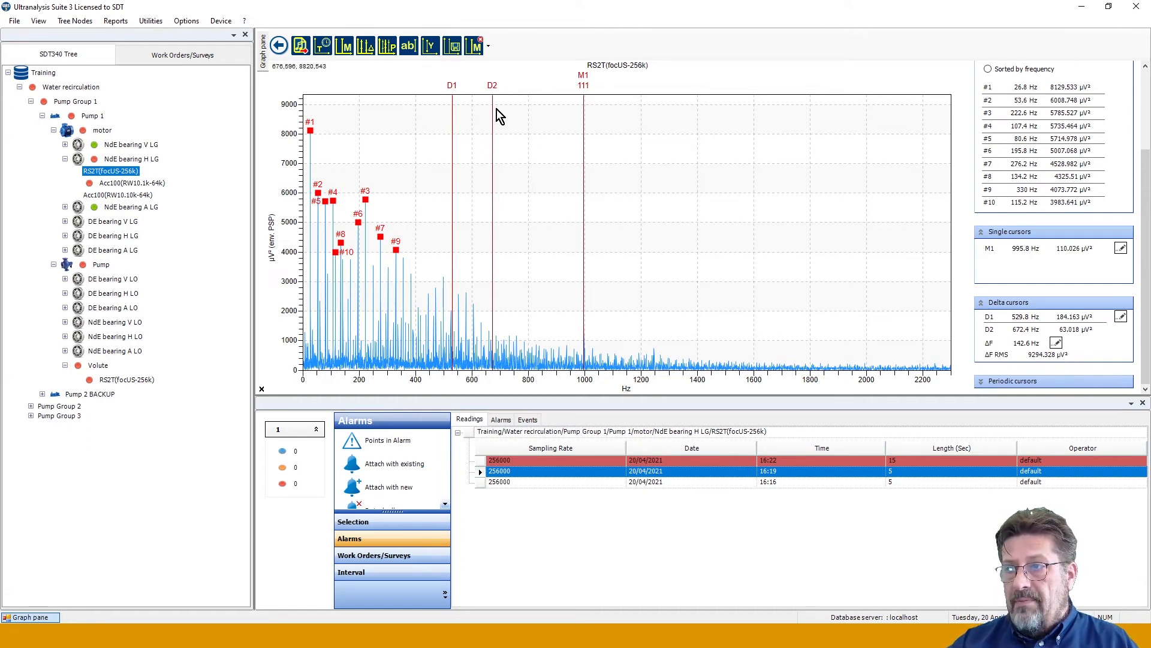
drag(507, 150, 364, 175)
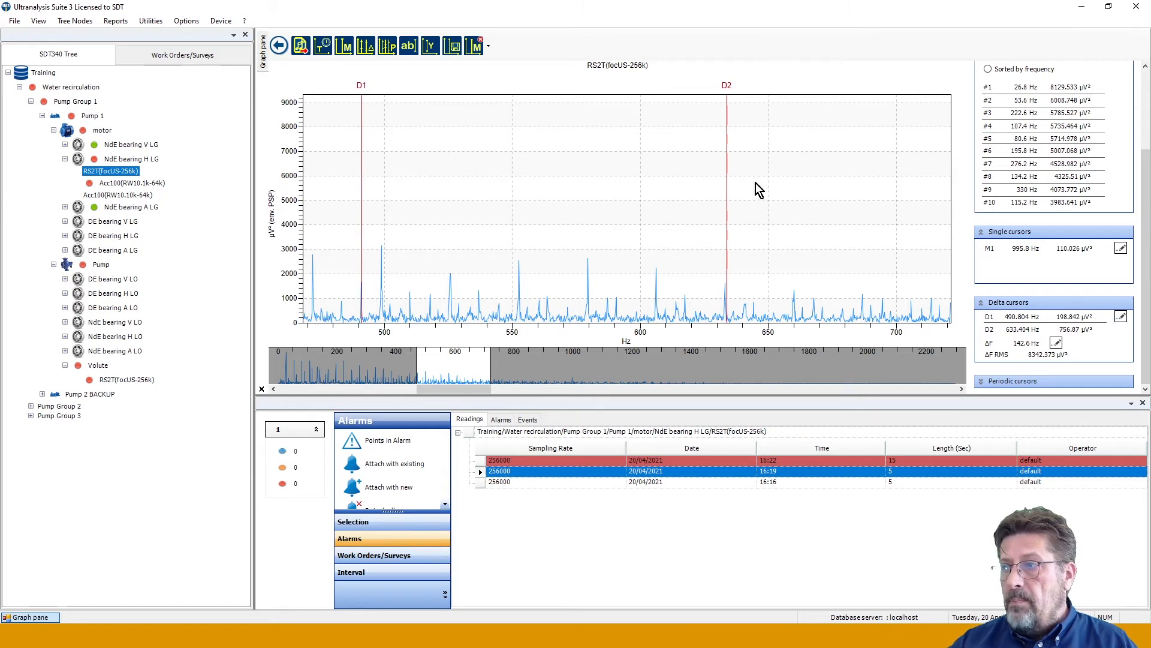
Move delta cursor D2 onto the peak at about 499 Hz and restore the full frequency range of the spectrum.
drag(728, 160, 383, 183)
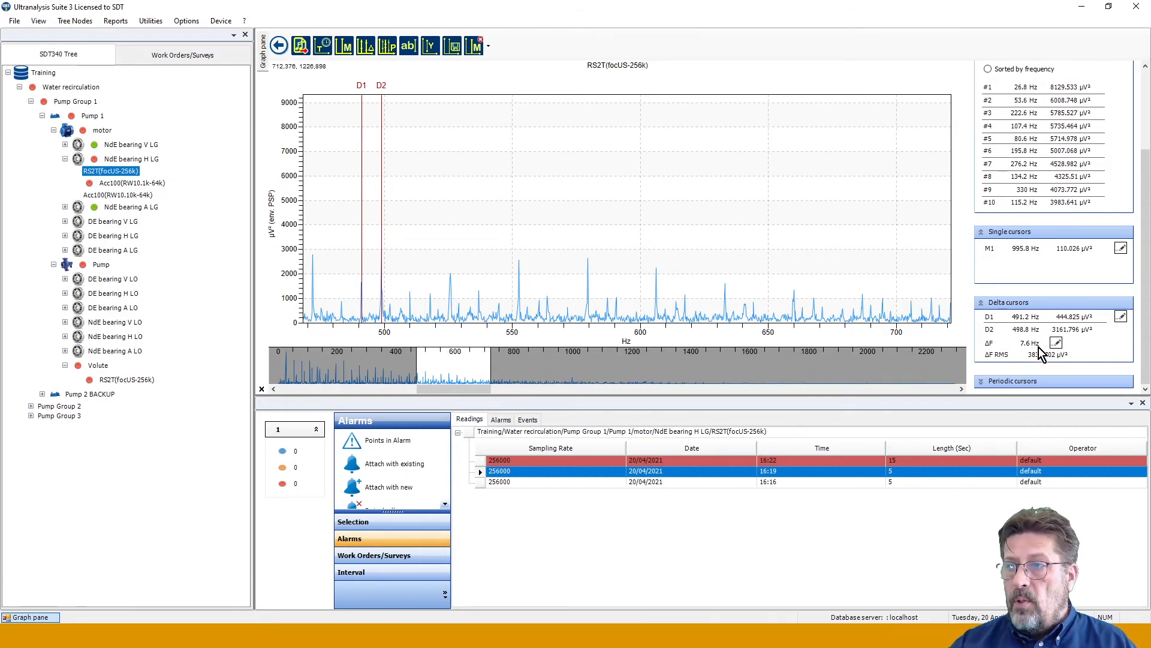
right_click(558, 199)
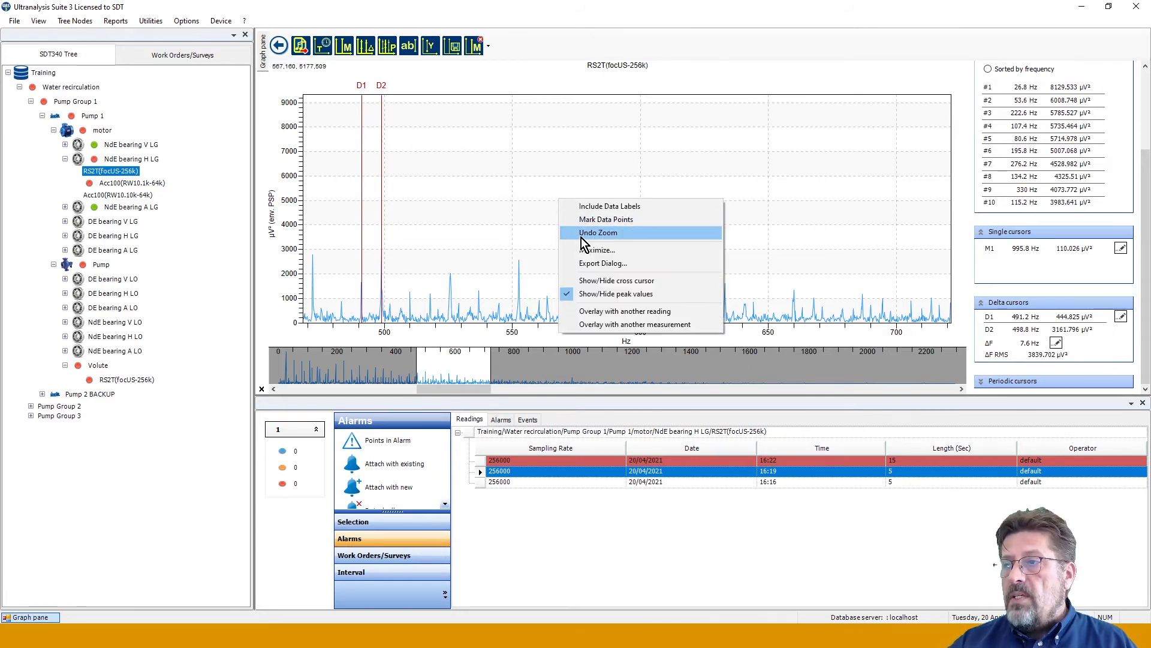
click(599, 232)
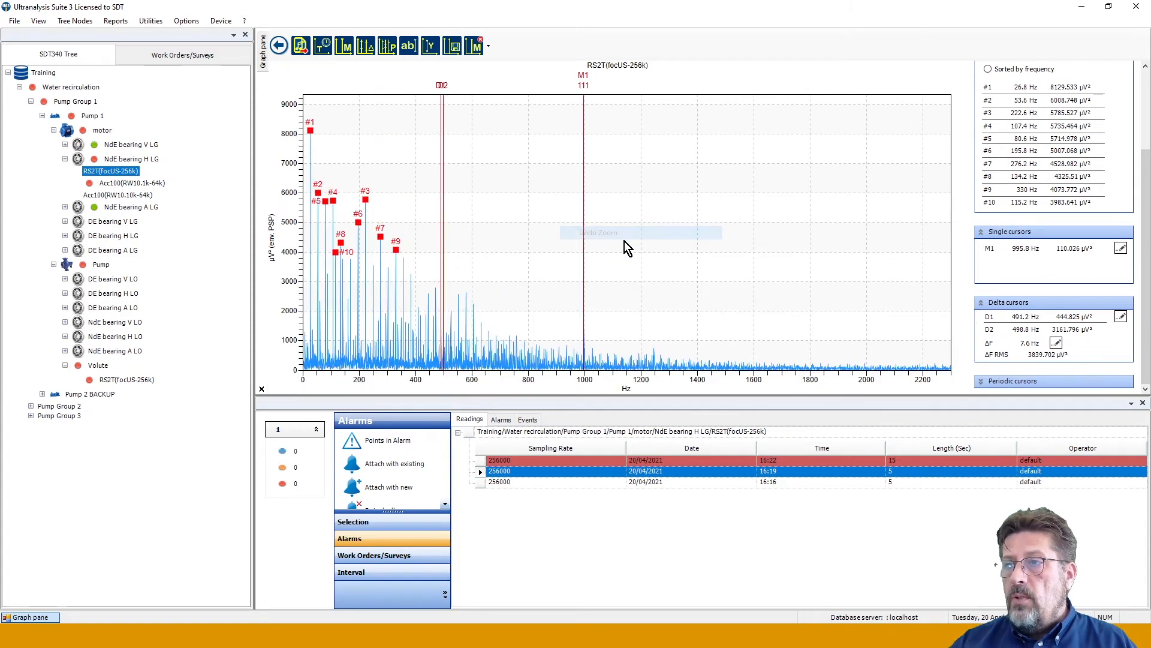
Add periodic cursors to the spectrum and set P1 to 26.8 Hz, the frequency of the highest peak.
click(386, 49)
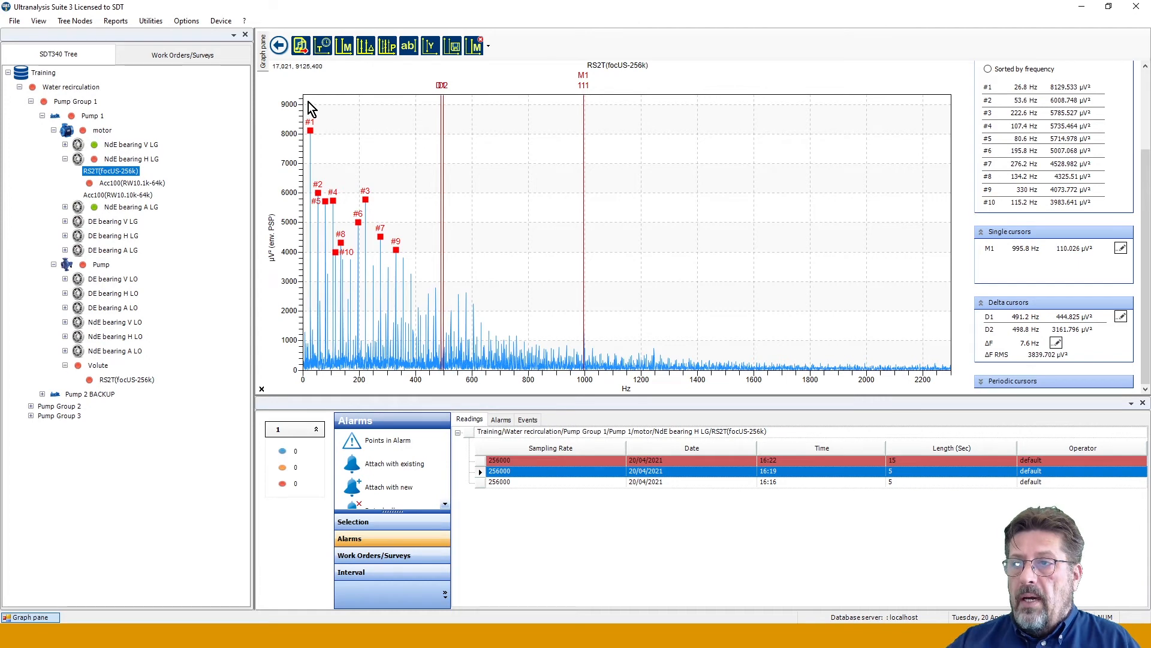
click(309, 119)
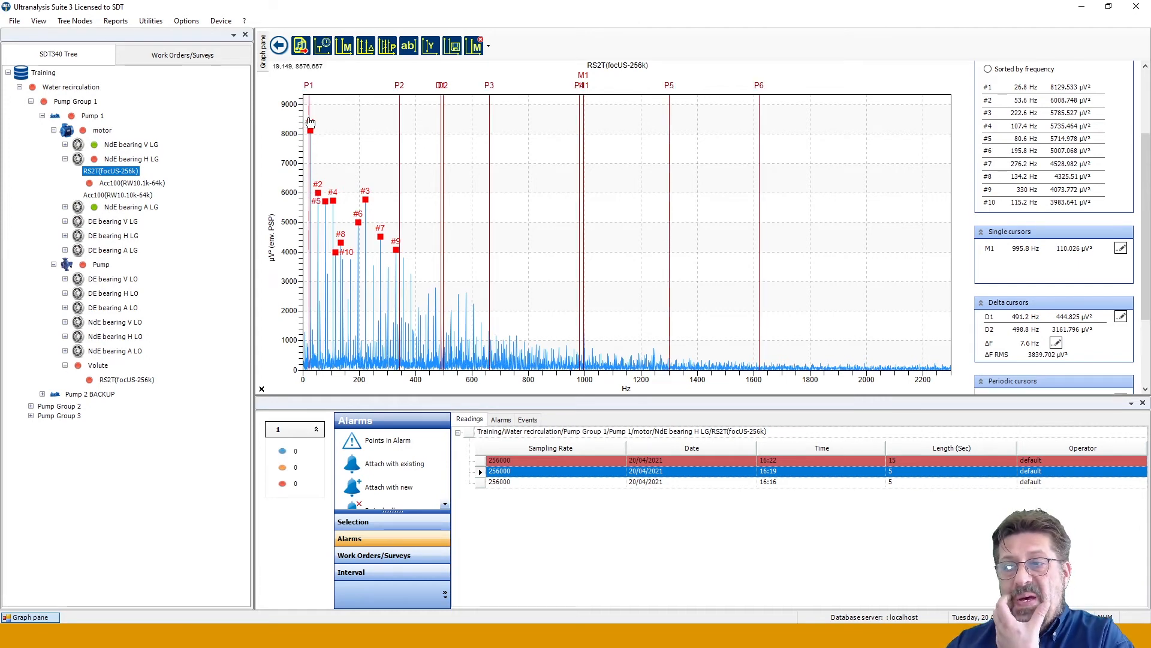
scroll(1050, 161, up, 3)
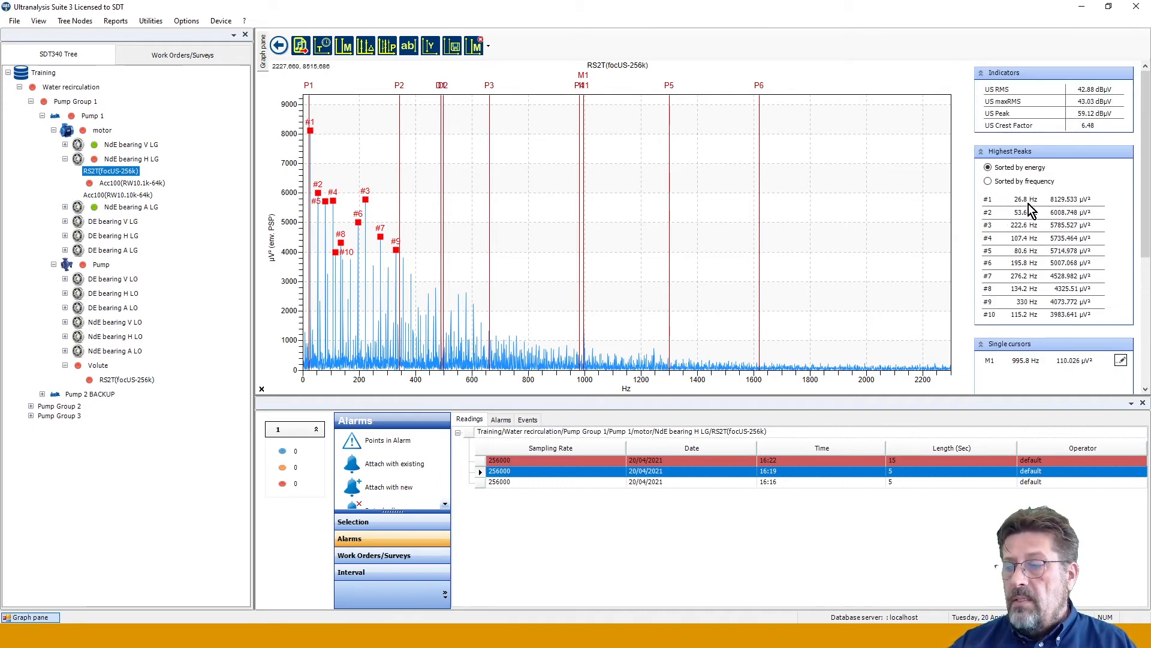
scroll(1028, 204, down, 4)
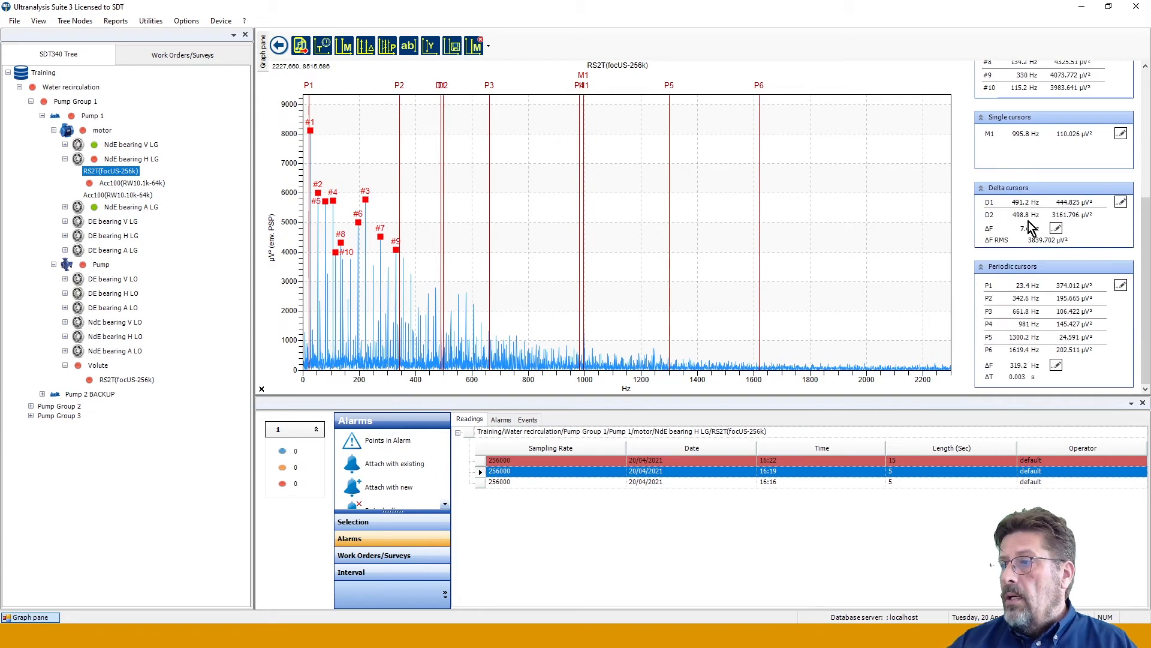
click(1121, 286)
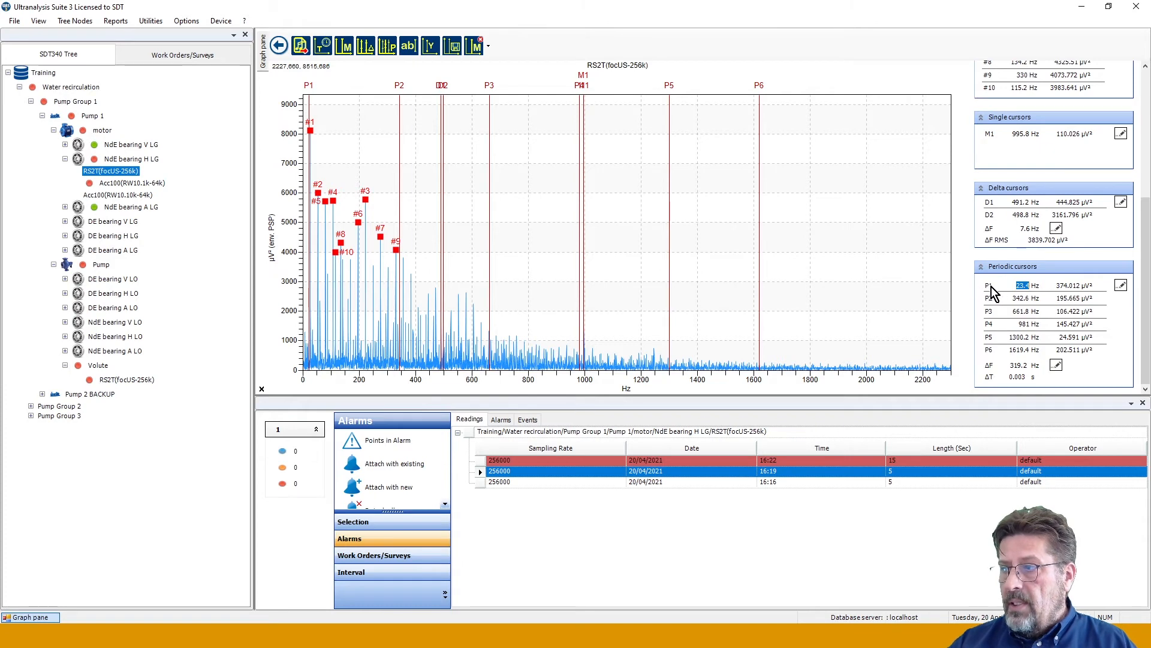
click(1116, 285)
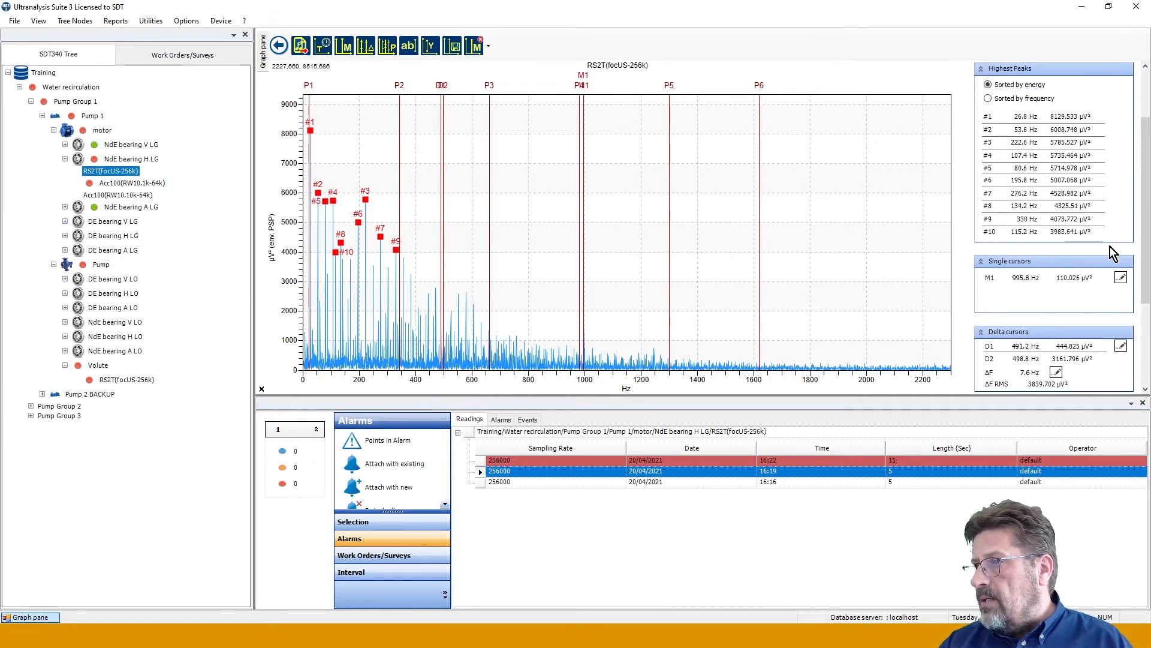
click(1111, 248)
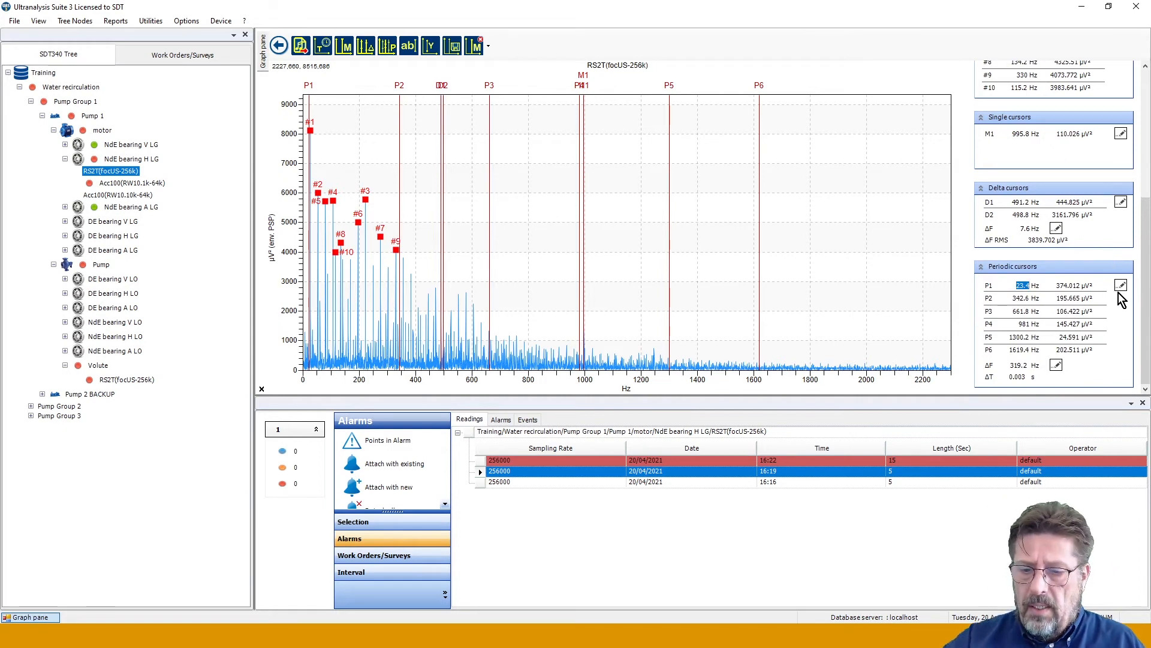
text(26)
key(Return)
text(.8)
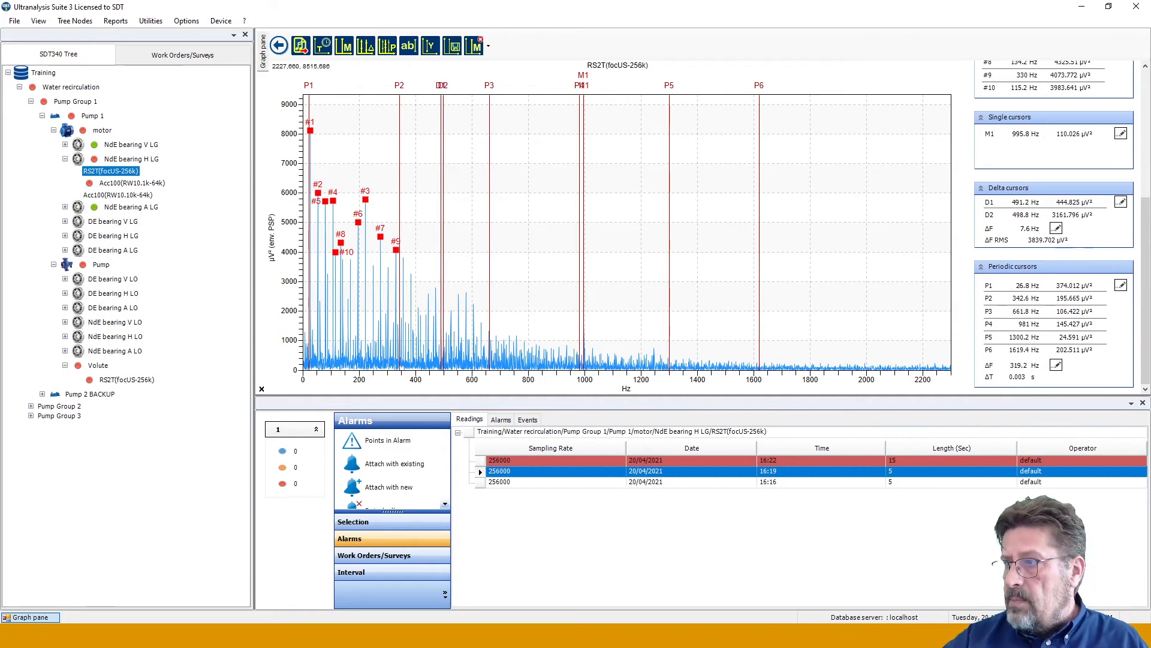
key(Return)
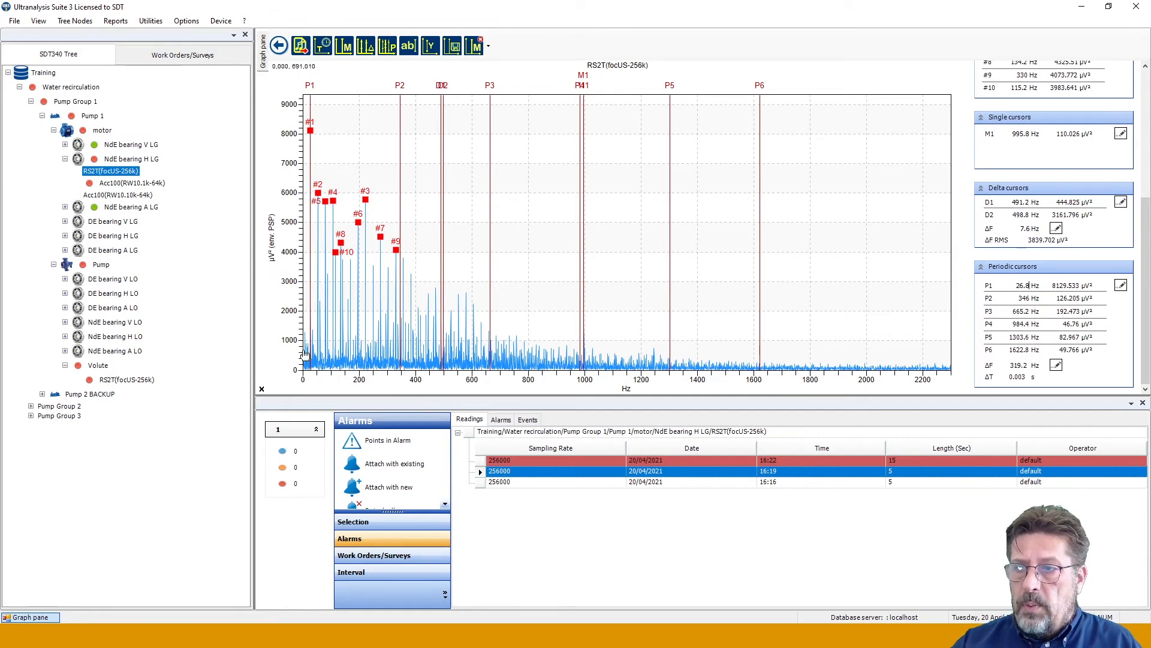
Set the periodic cursors' spacing ΔF to 26.8 Hz and inspect their alignment with the low-frequency peaks.
click(1060, 364)
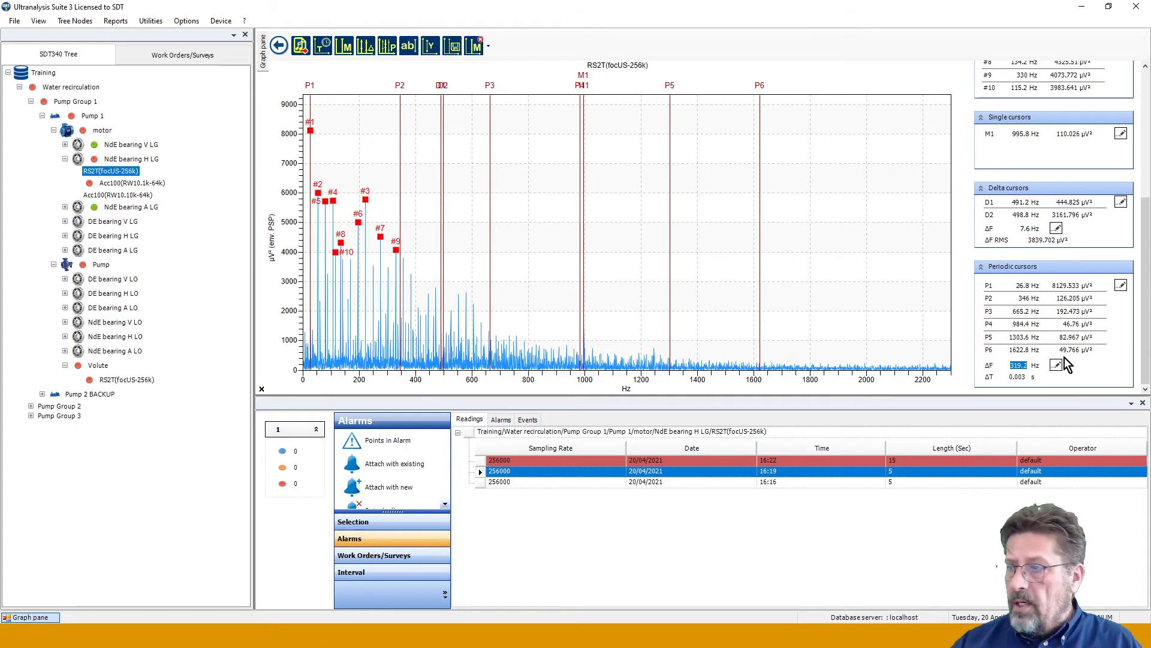
text(26.8)
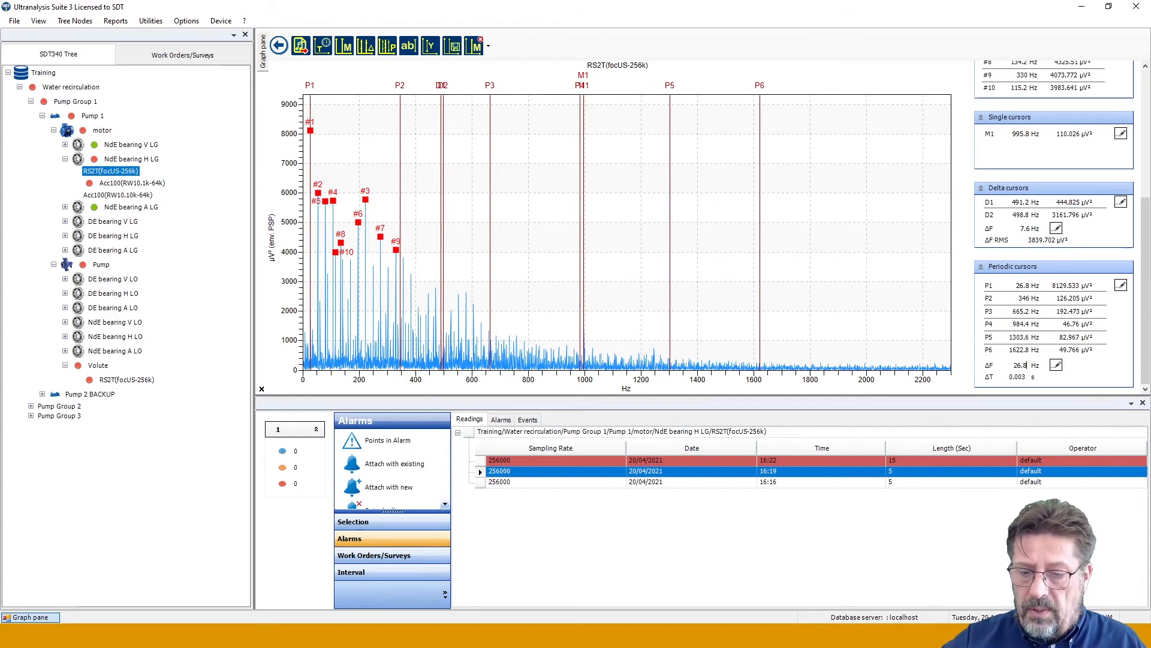
key(Return)
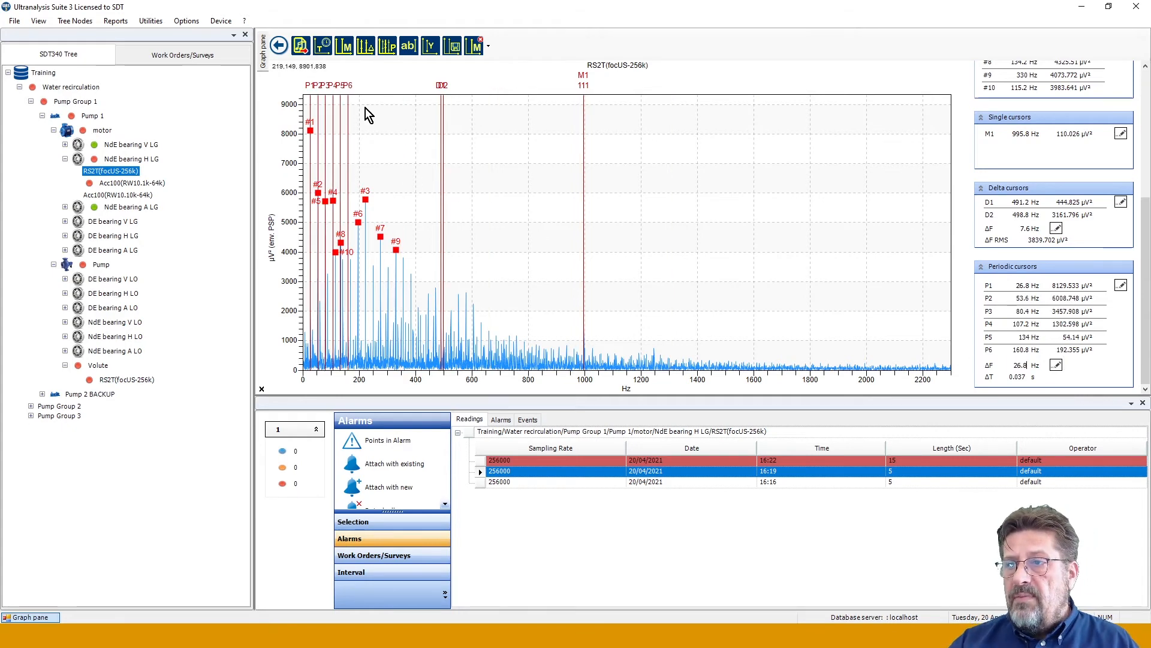
drag(365, 103, 304, 137)
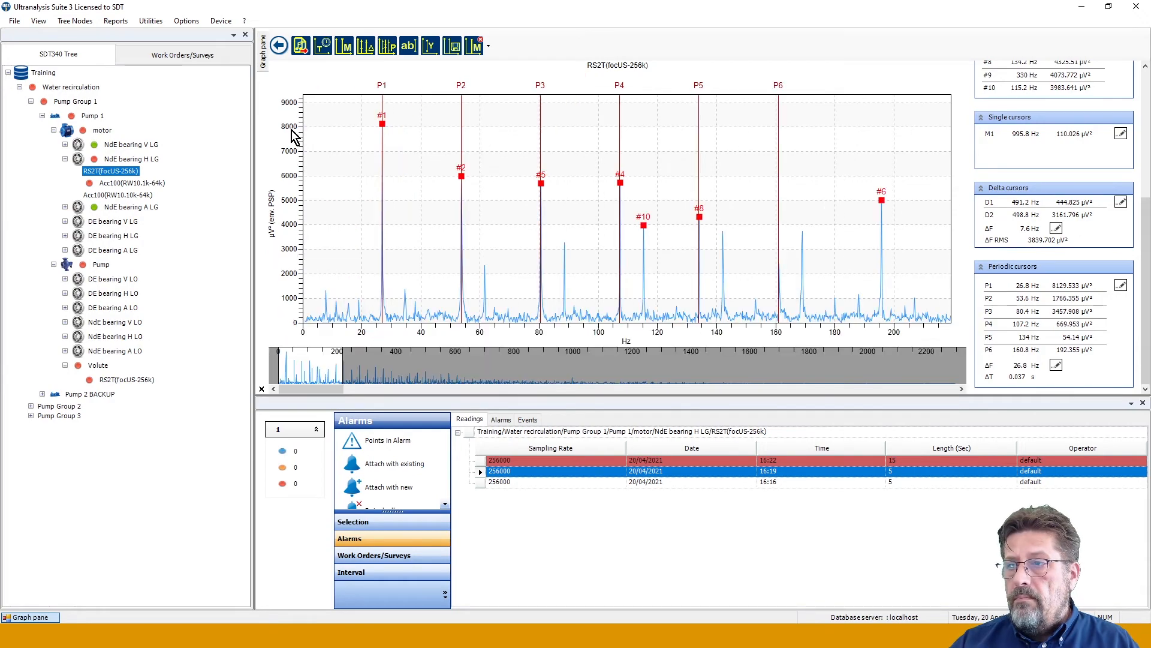
scroll(487, 152, down, 5)
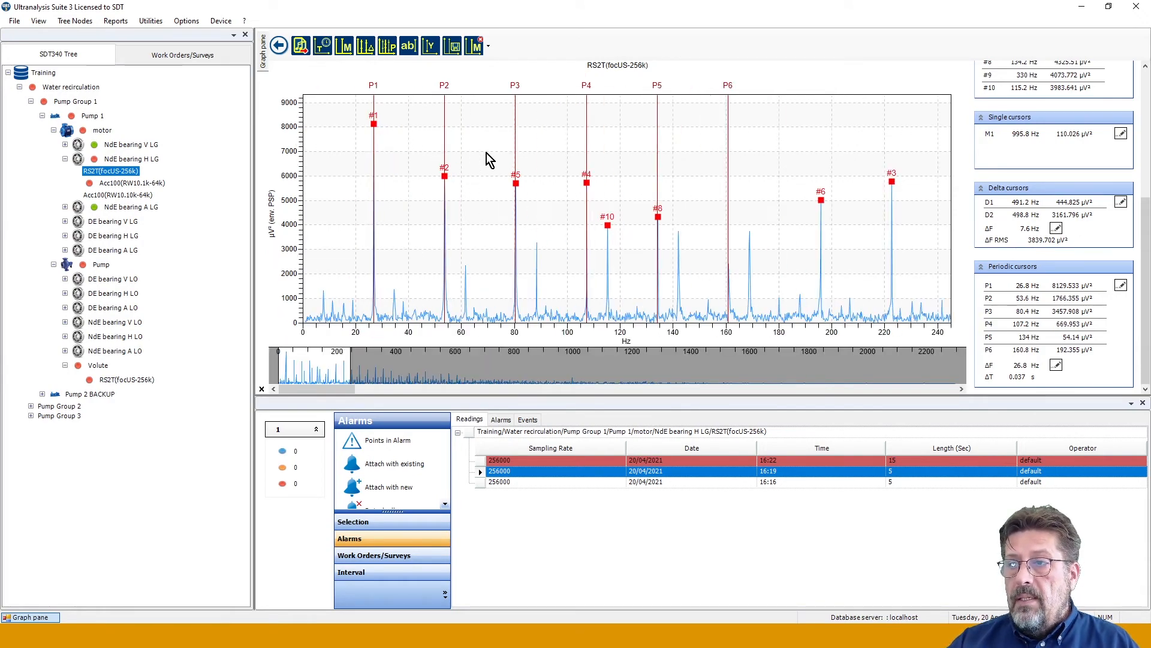
scroll(485, 158, down, 5)
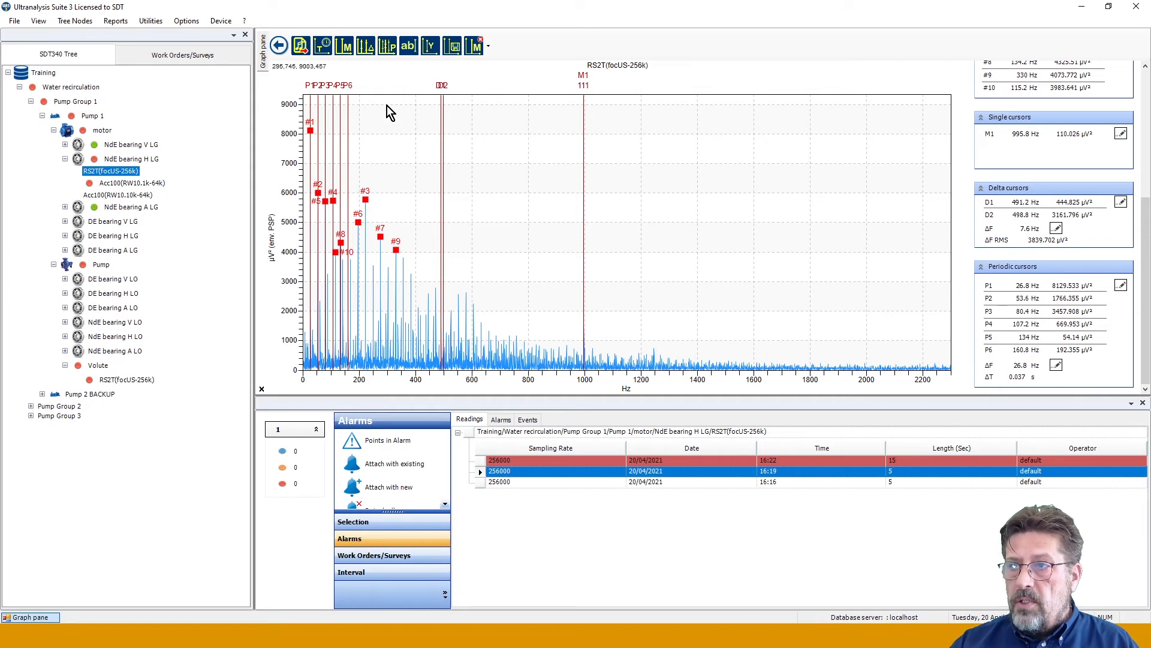
Fine-tune the periodic cursors on the spectrum, with P1 at about 26.6 Hz and P6 at about 161.6 Hz.
drag(387, 105, 363, 108)
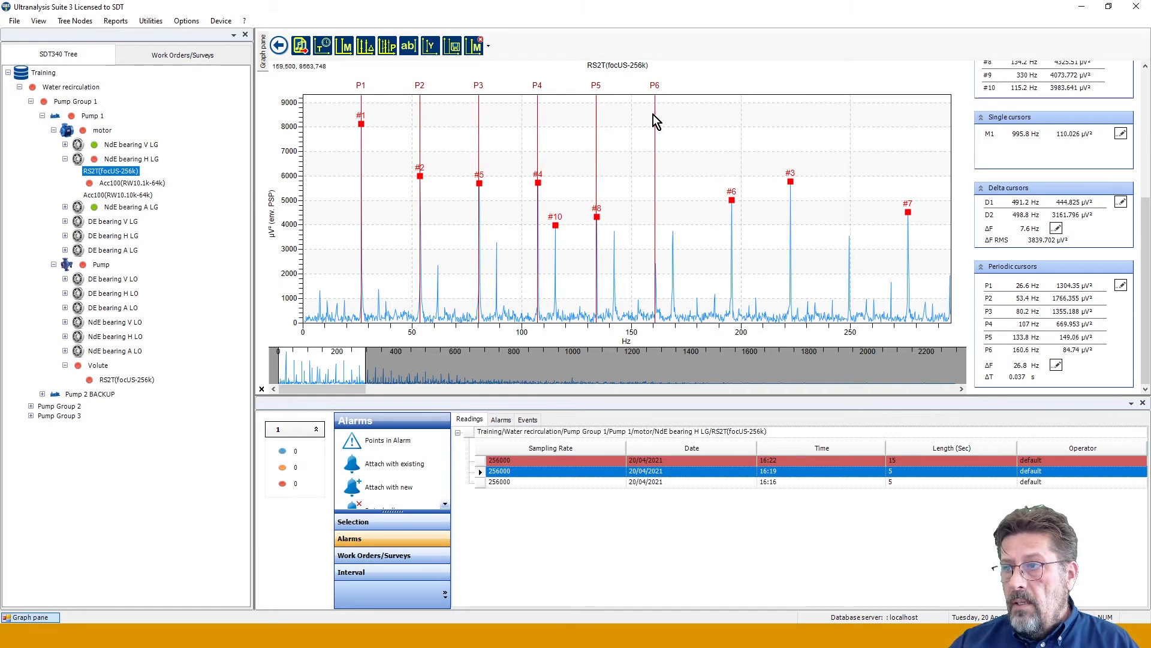
mouse_move(654, 114)
mouse_down()
mouse_move(681, 117)
mouse_move(656, 118)
mouse_up()
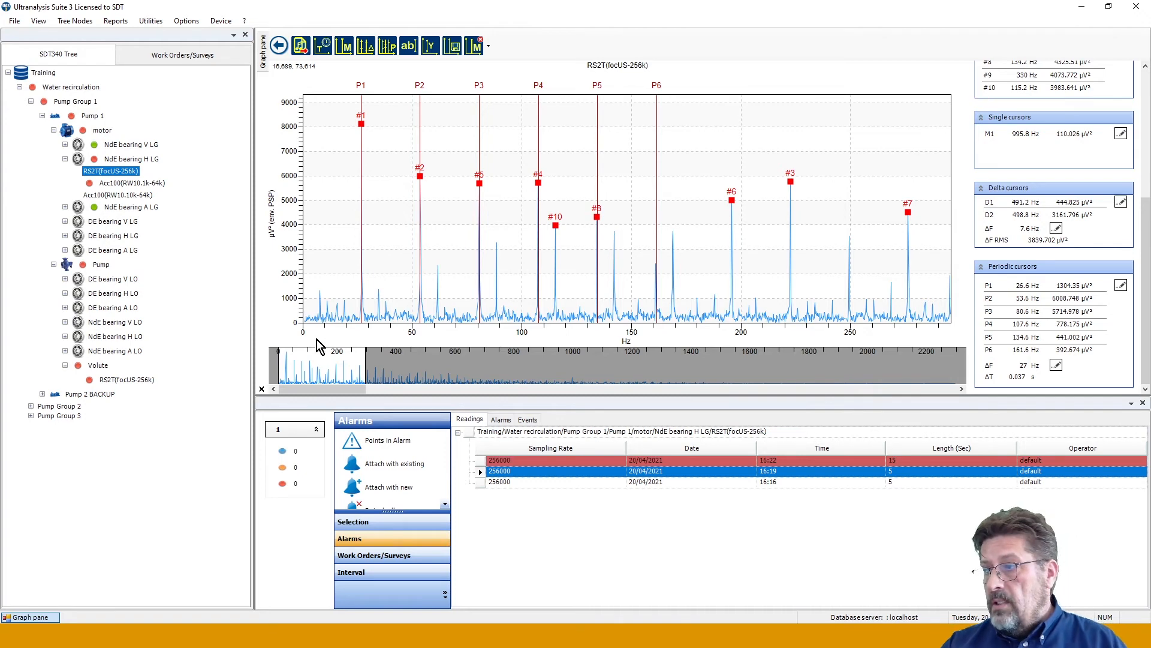
scroll(366, 301, down, 5)
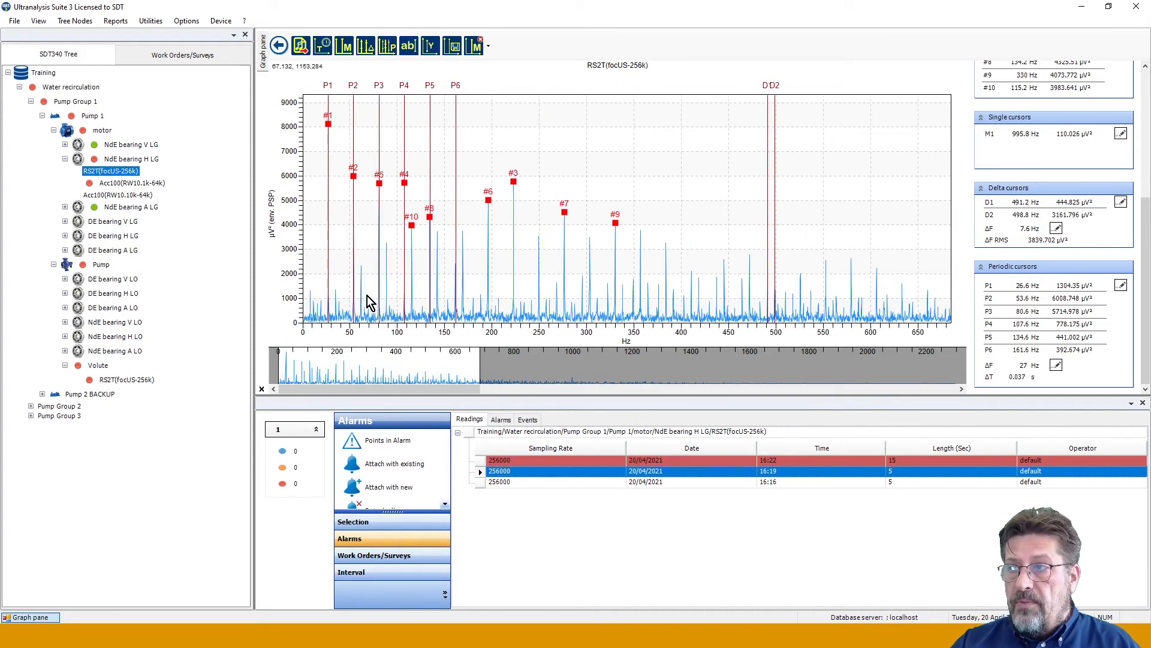
scroll(367, 296, down, 5)
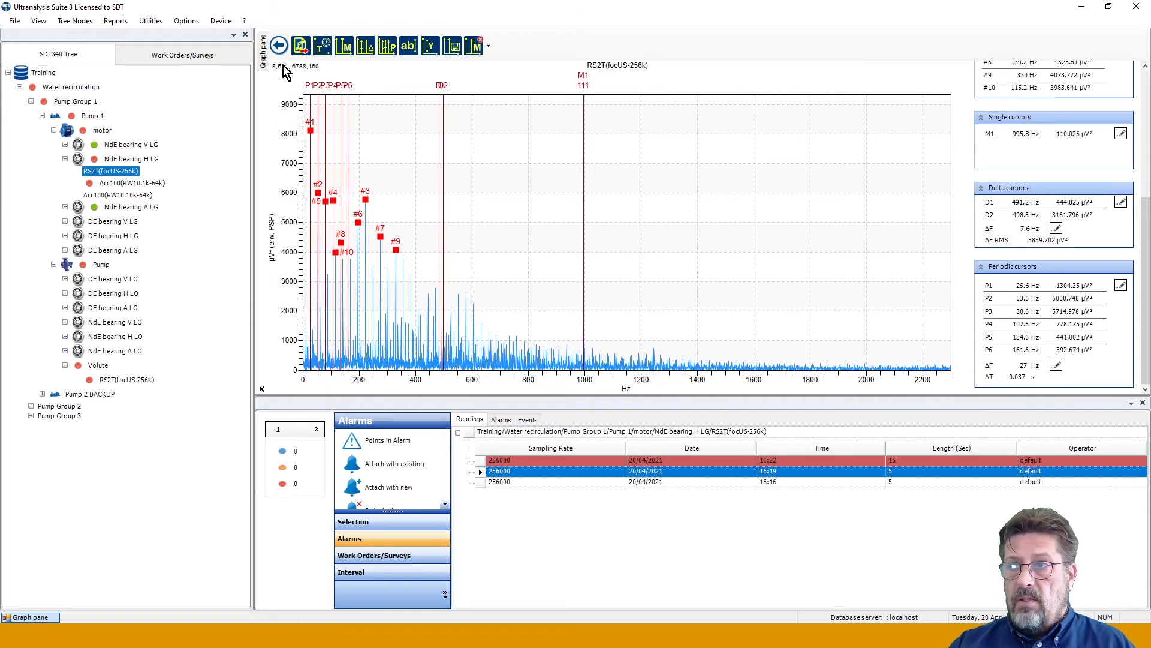
Return to the graph overview and view the graphs of the 16:16, 16:19 and 16:22 readings in turn.
click(279, 47)
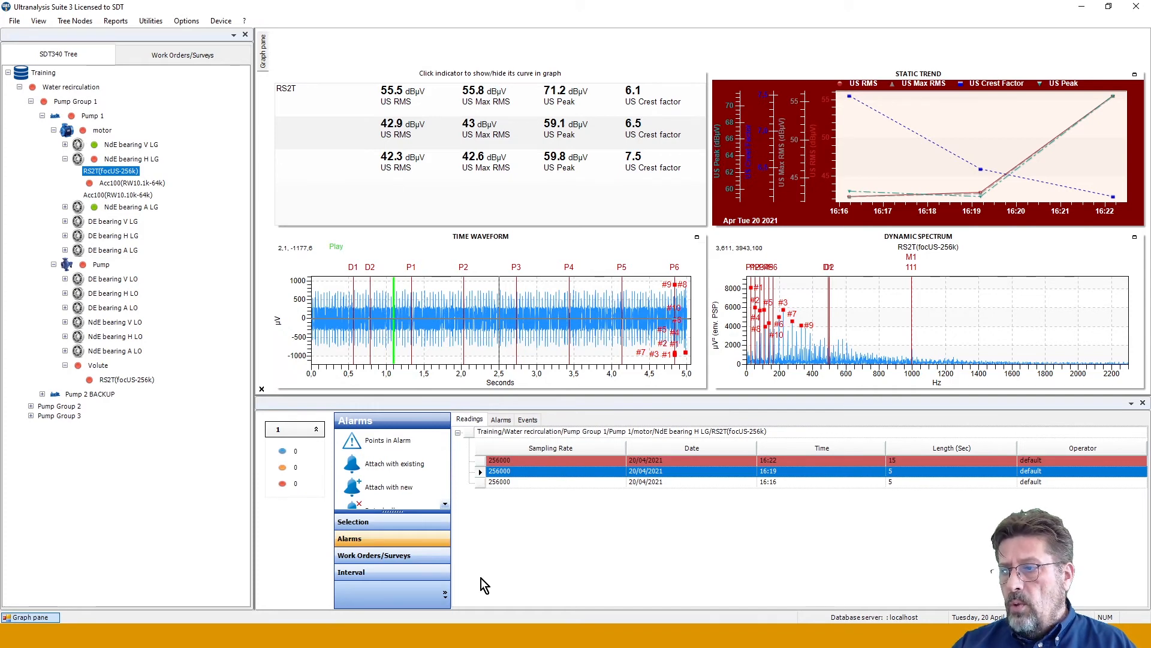
click(581, 481)
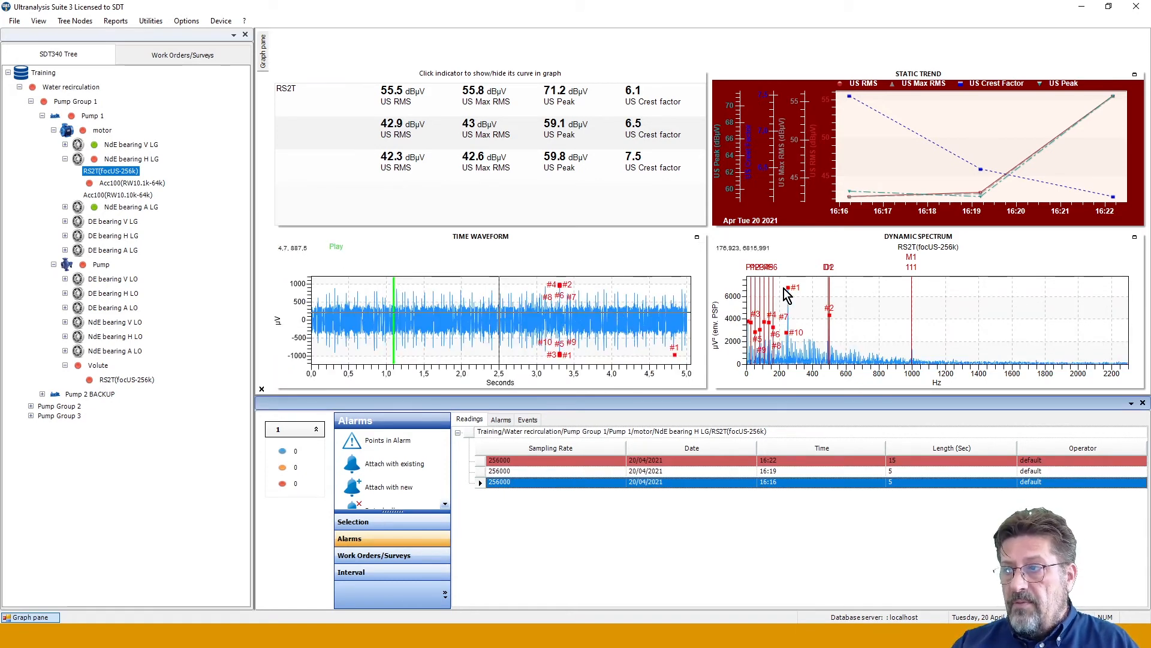
click(640, 470)
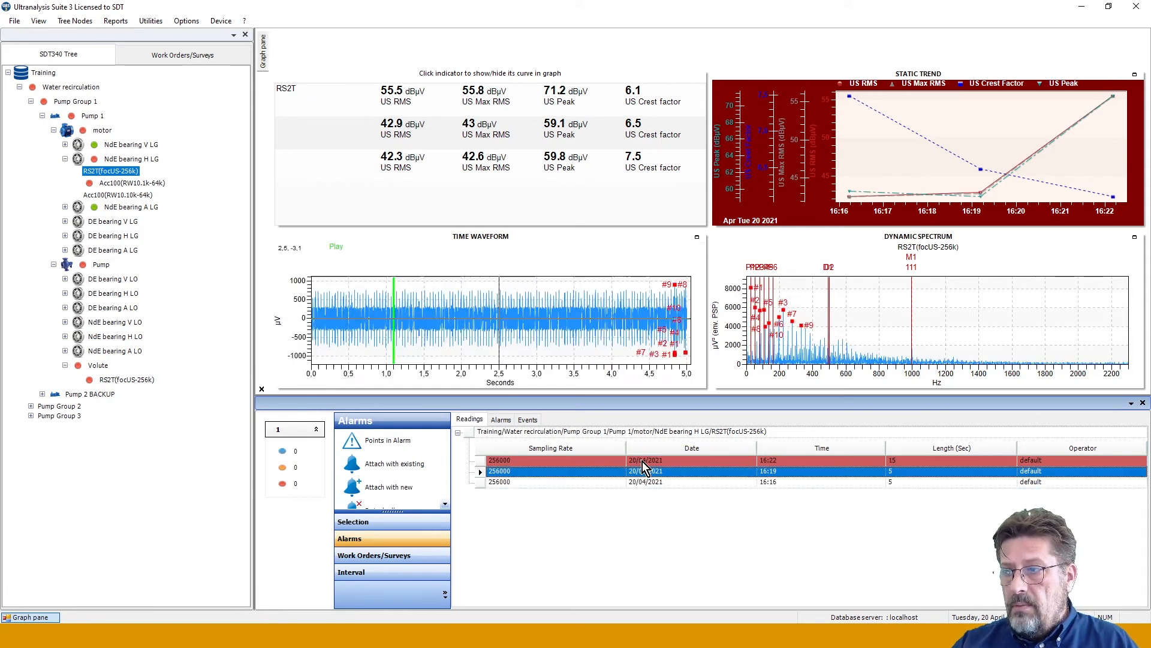
click(643, 461)
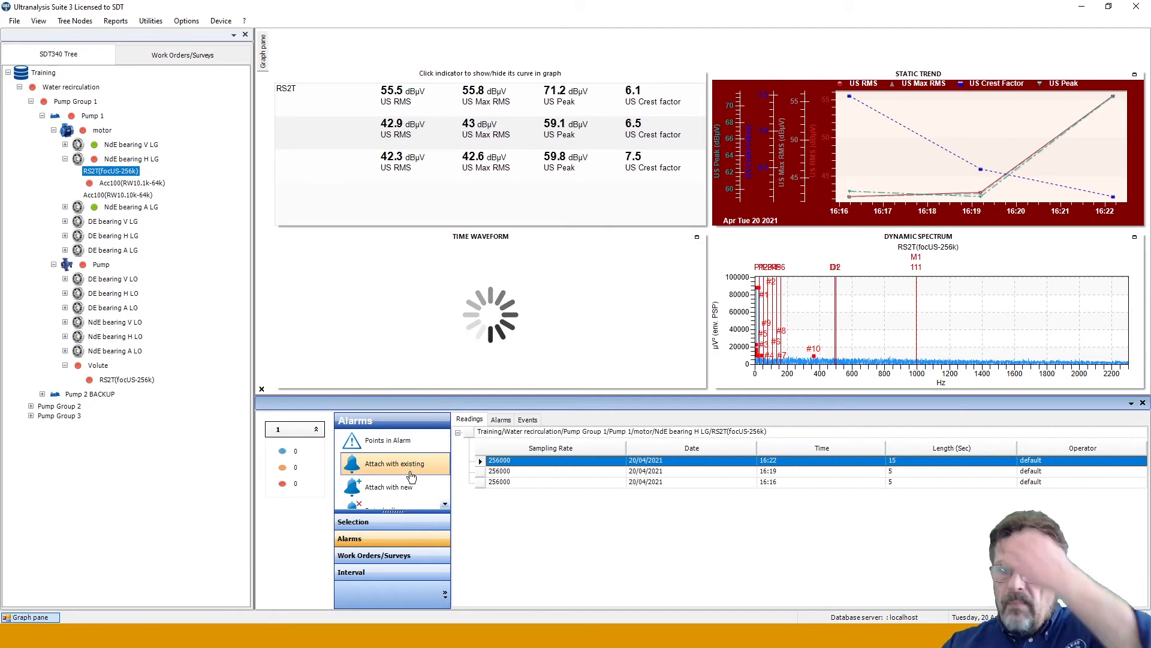
Examine the selection, alarm and work order/survey actions available for the 16:22 reading.
click(363, 527)
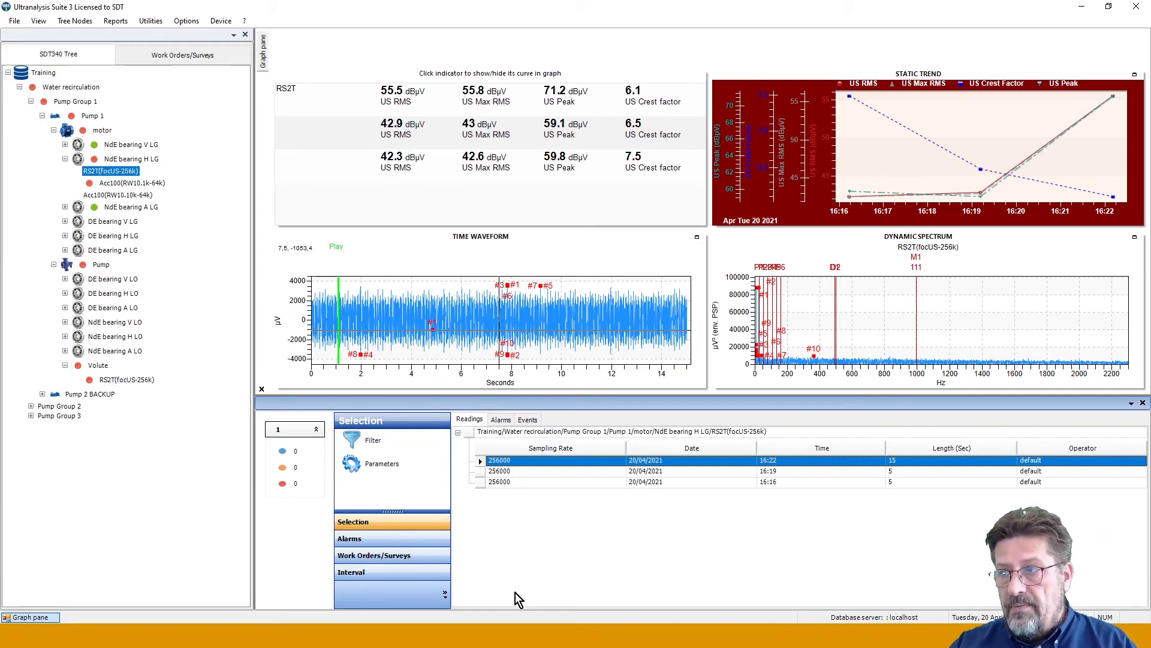
click(377, 543)
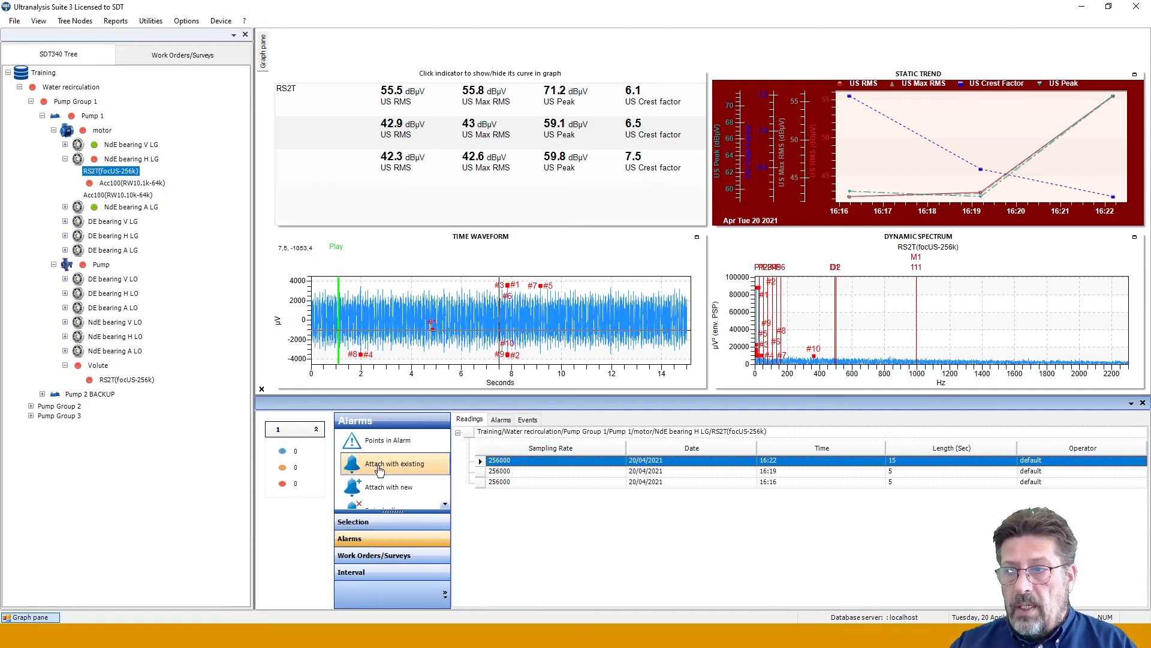
click(385, 560)
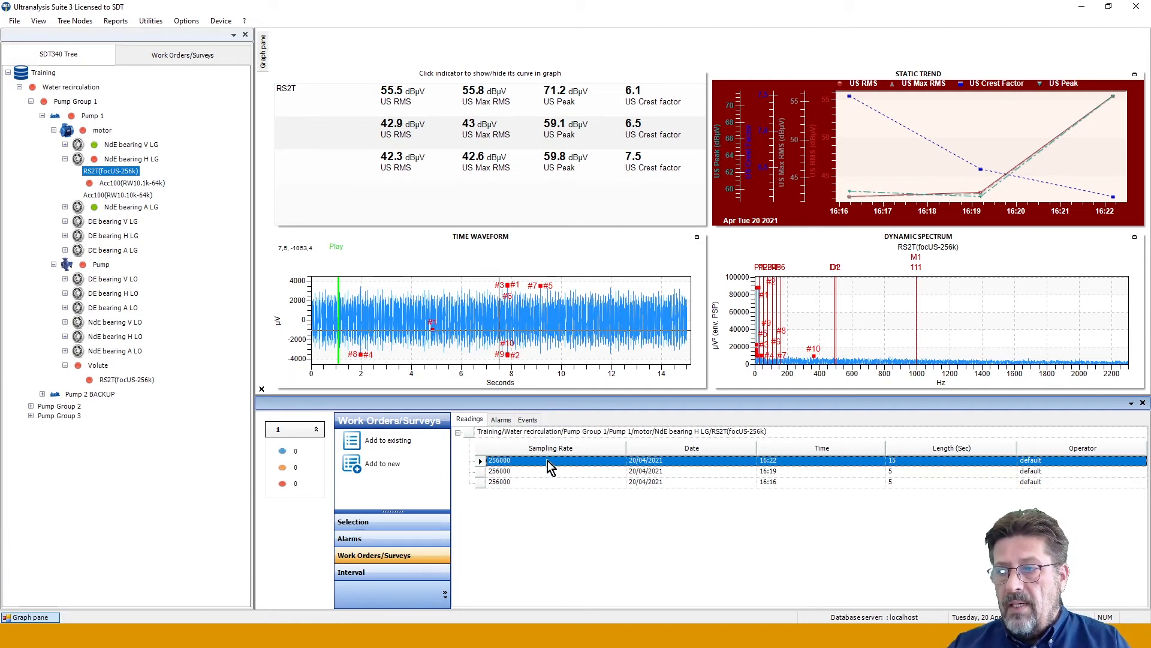
mouse_move(548, 461)
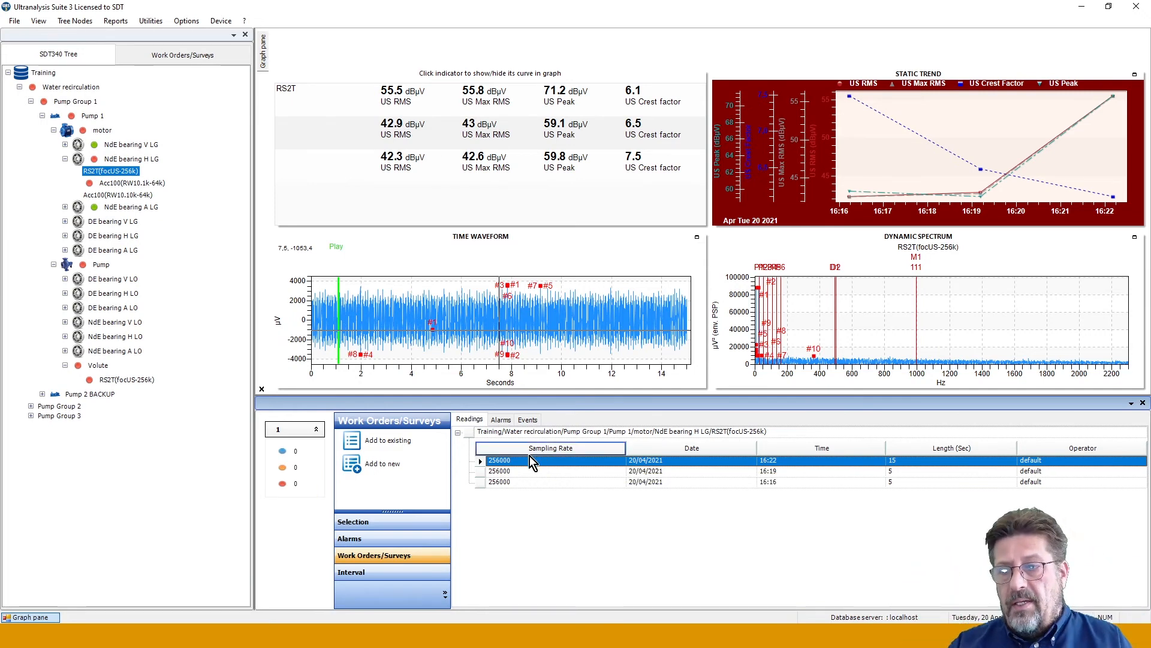
Set the measurement interval of the RS2T(focUS-256k) node under NdE bearing H LG to 10 days.
click(359, 573)
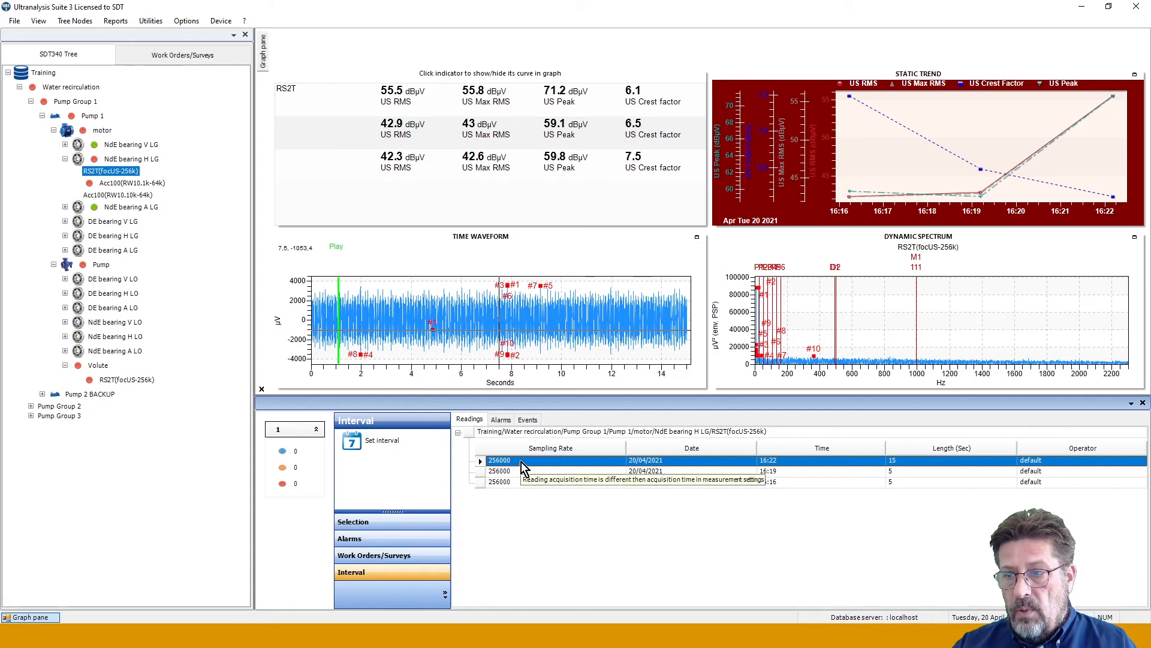
click(373, 443)
click(668, 361)
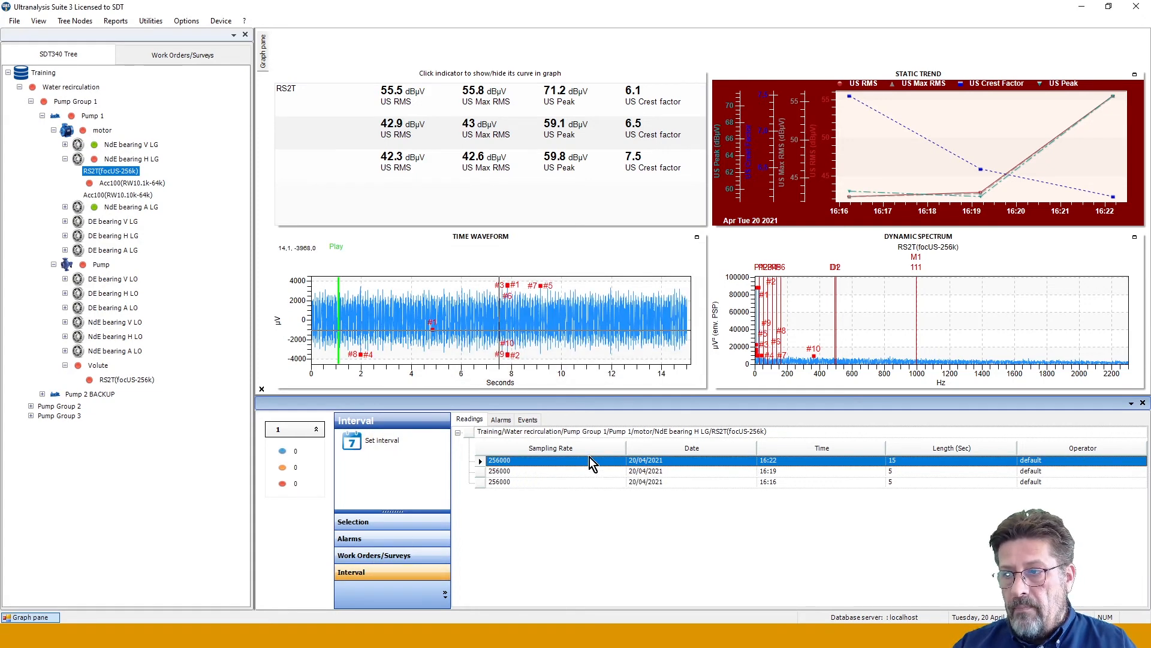
click(498, 432)
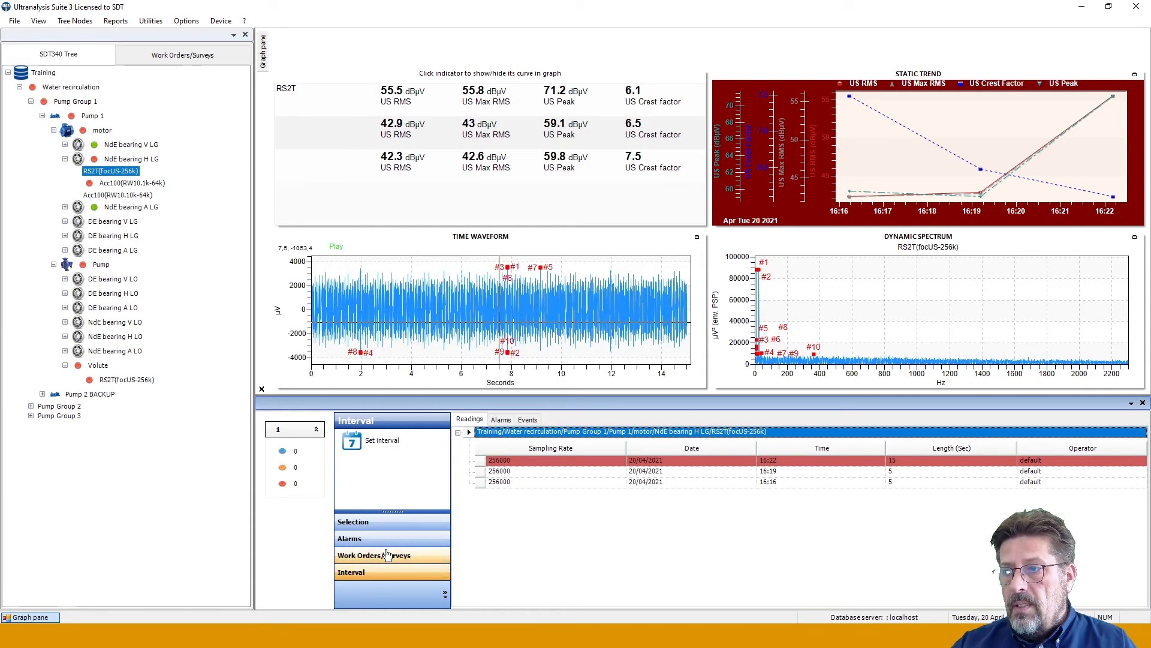
click(374, 449)
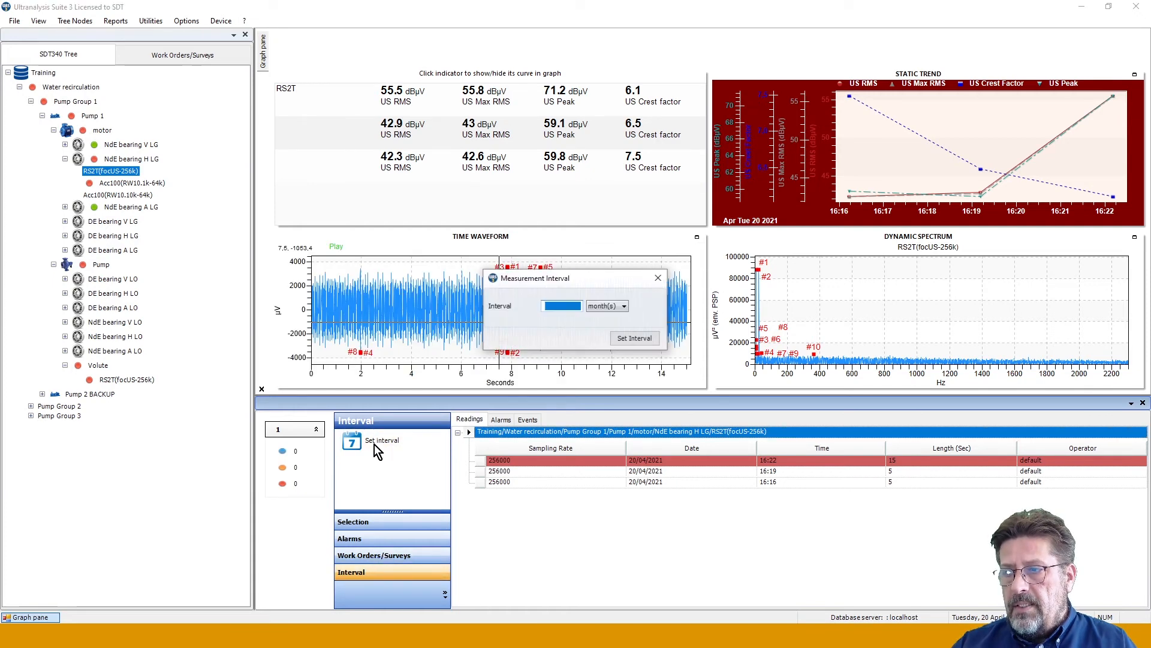
click(566, 306)
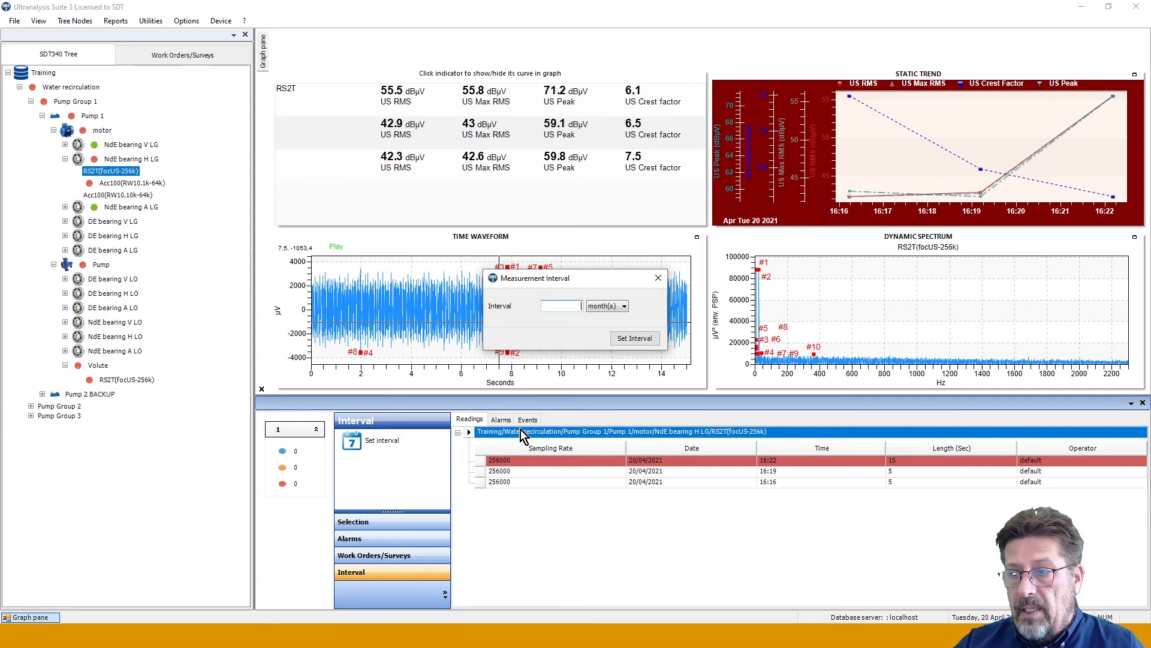
click(572, 305)
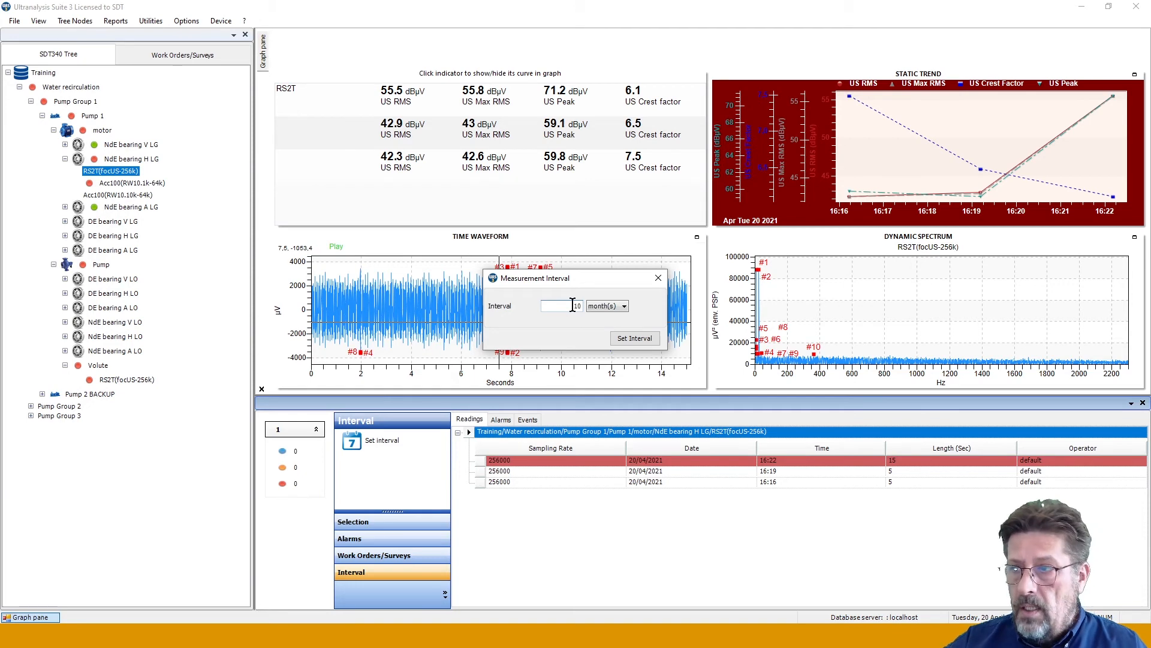
click(623, 306)
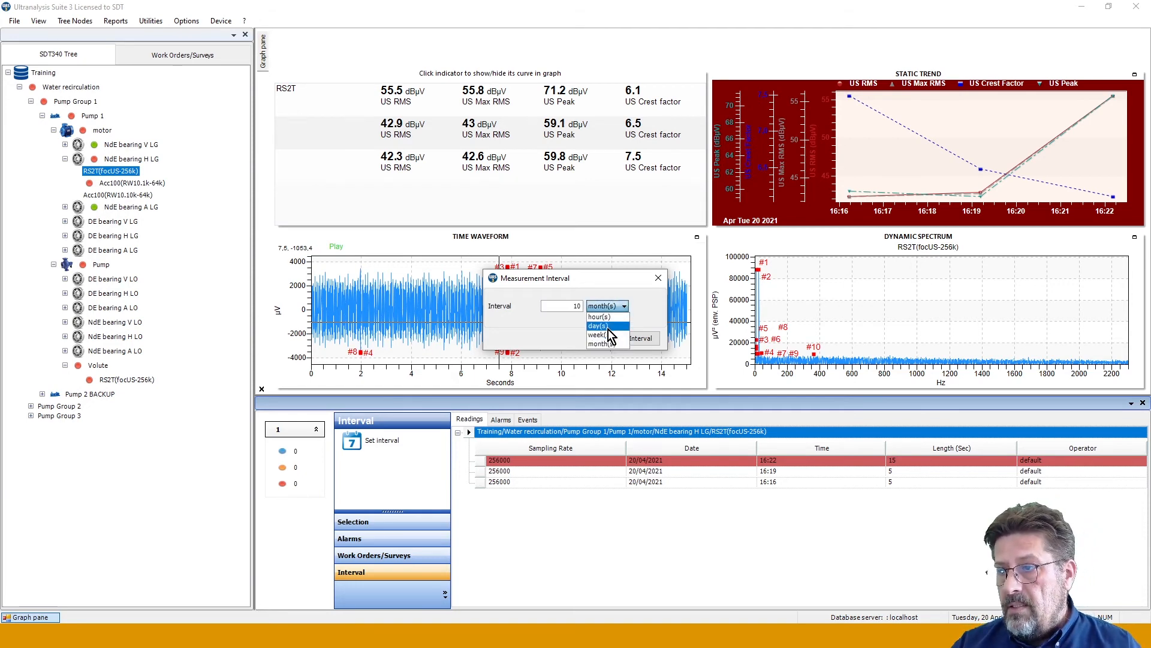
click(607, 326)
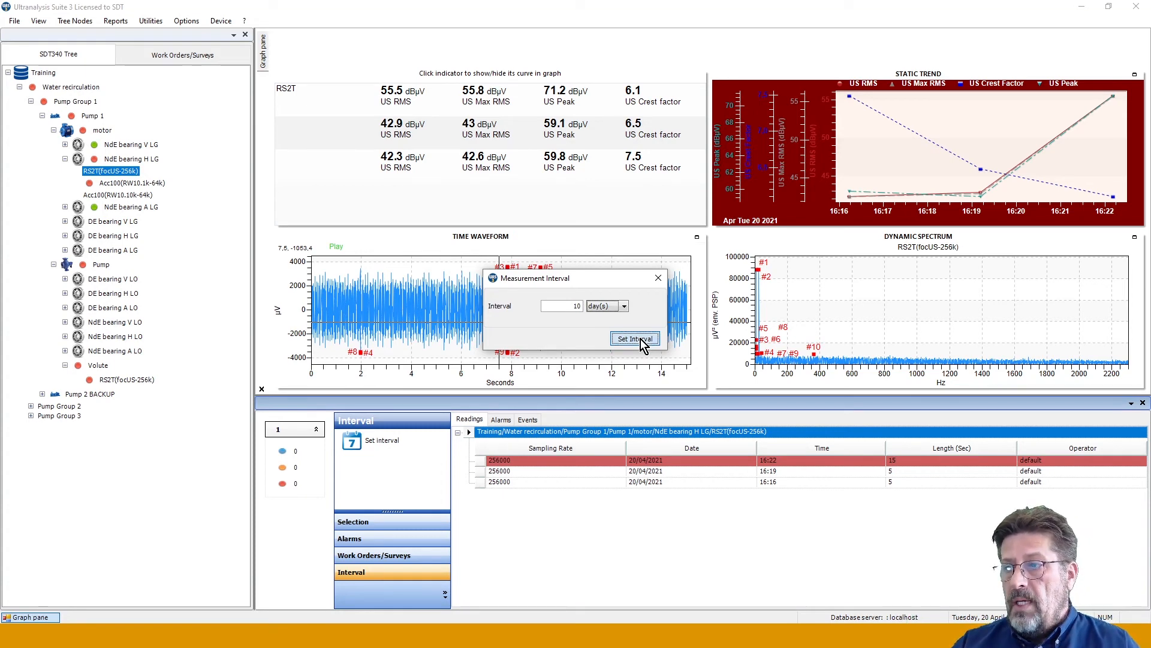
click(635, 338)
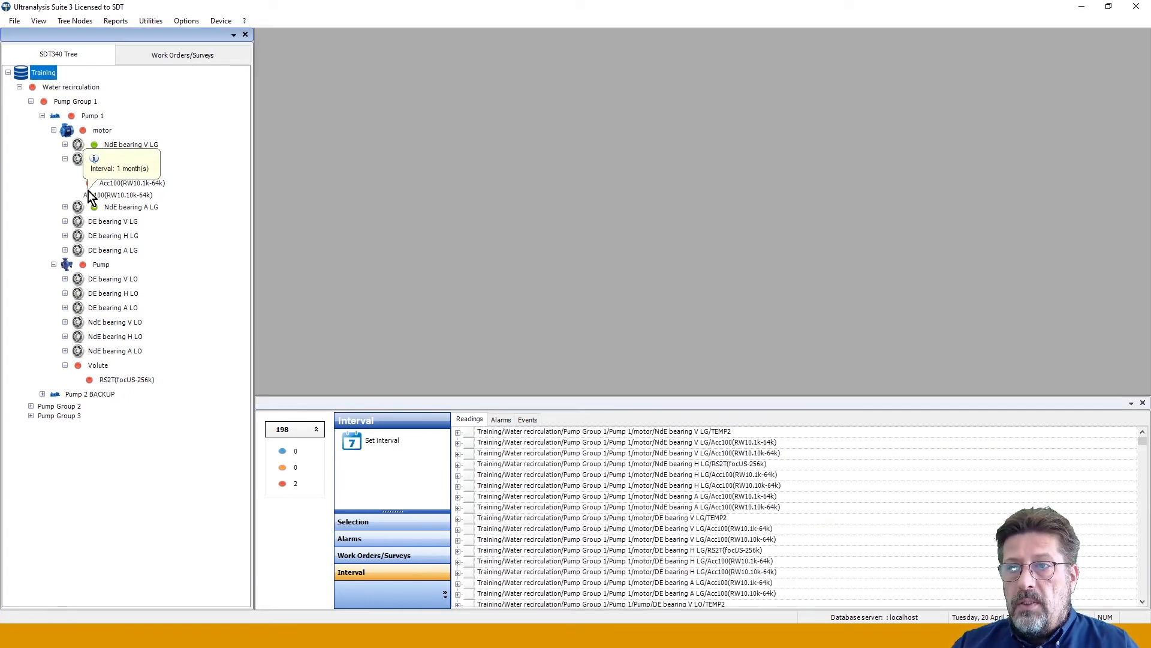
Check the interval of RS2T(focUS-256k) under NdE bearing H LG in its measurement settings, and close them without changes.
mouse_move(116, 180)
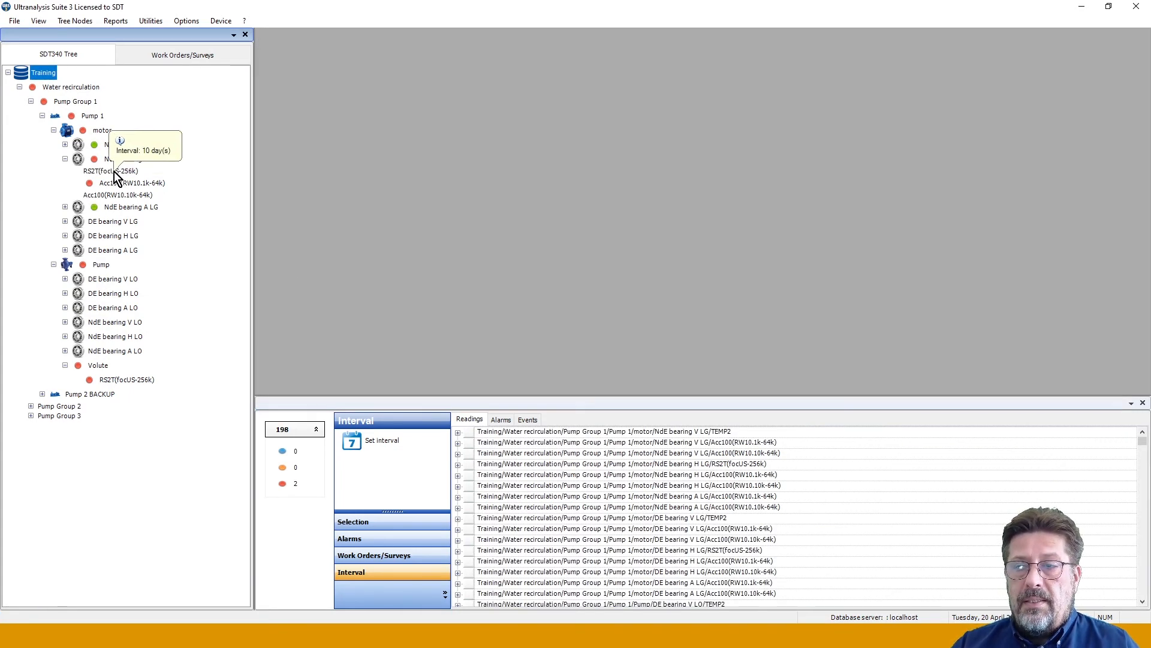
click(105, 170)
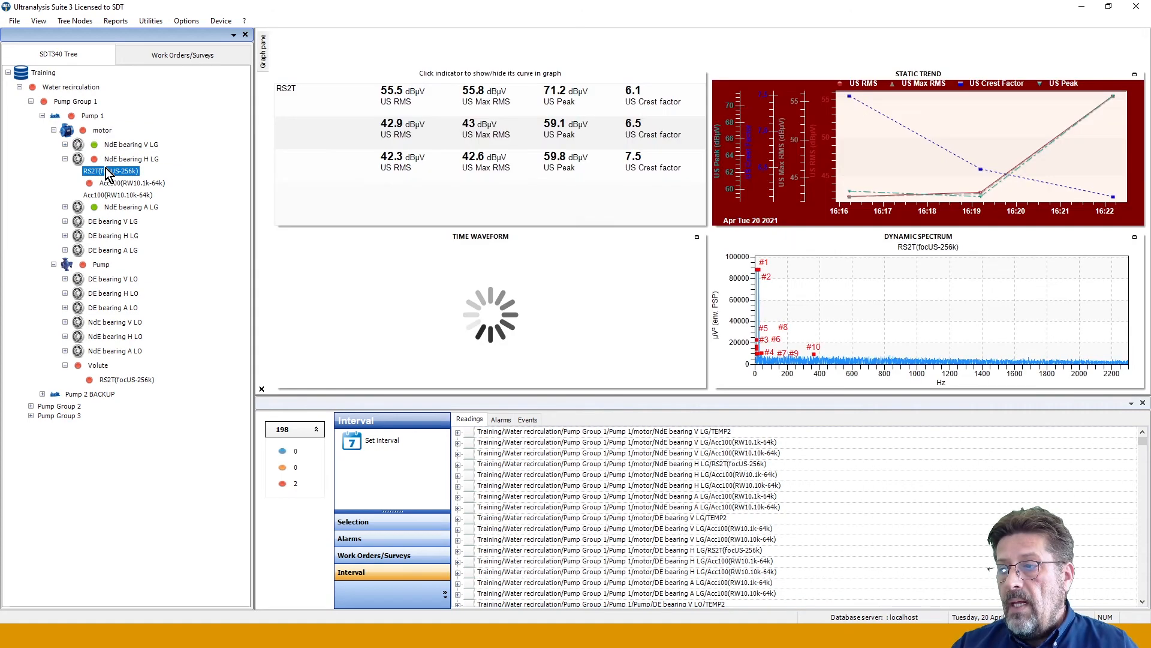
right_click(105, 167)
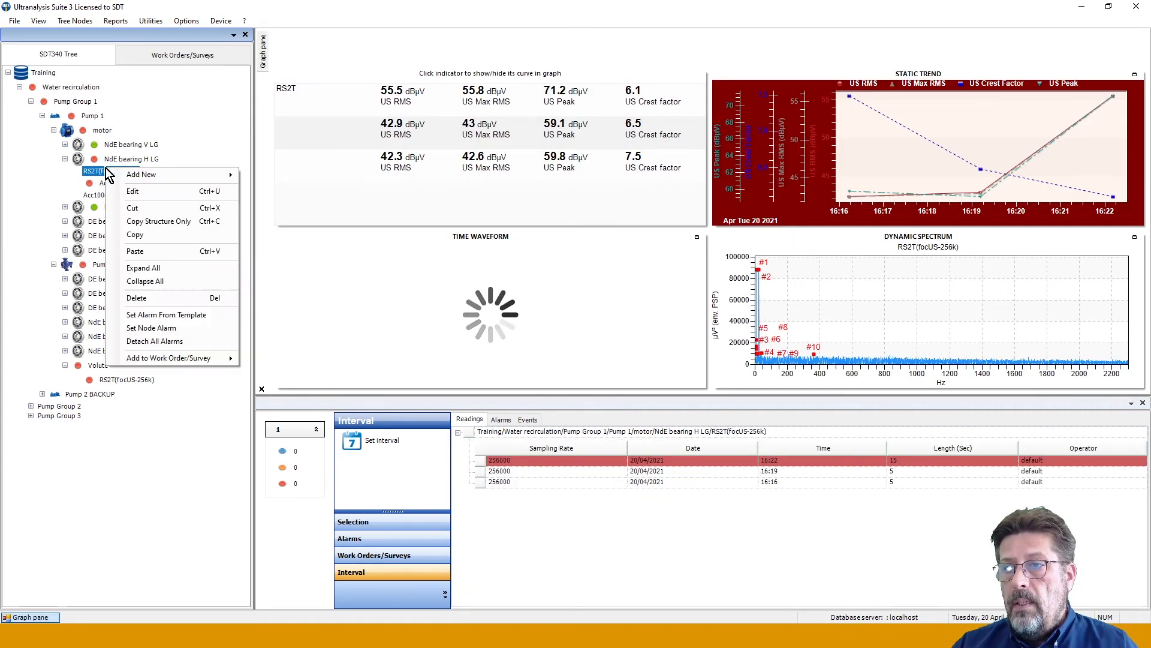
click(134, 196)
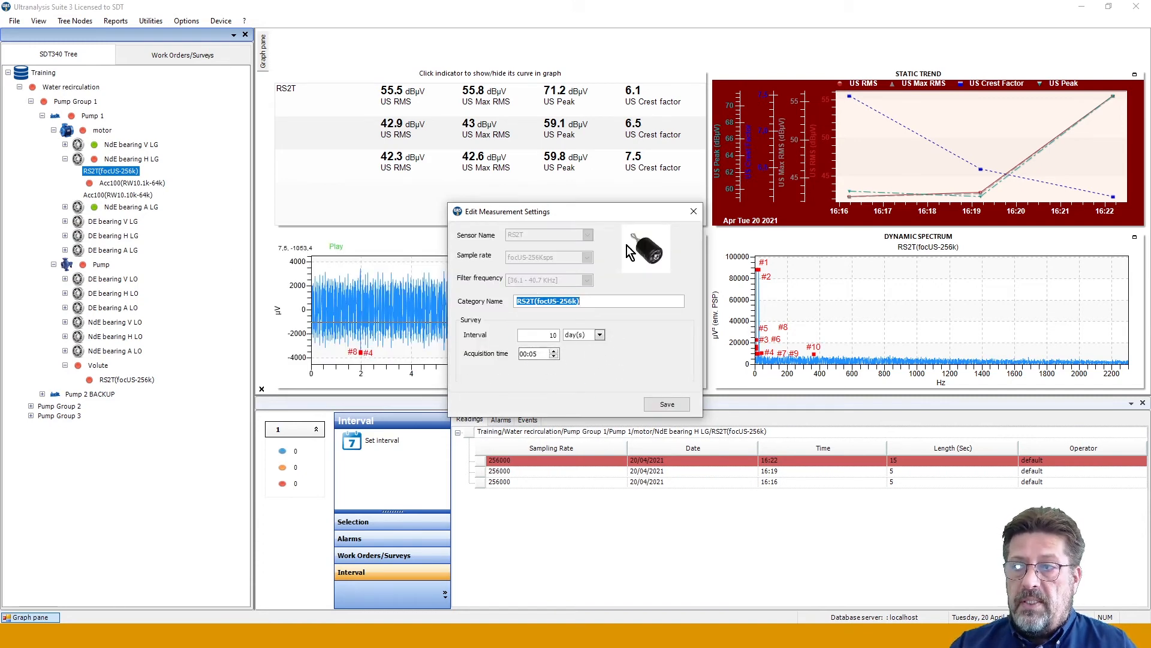
click(693, 212)
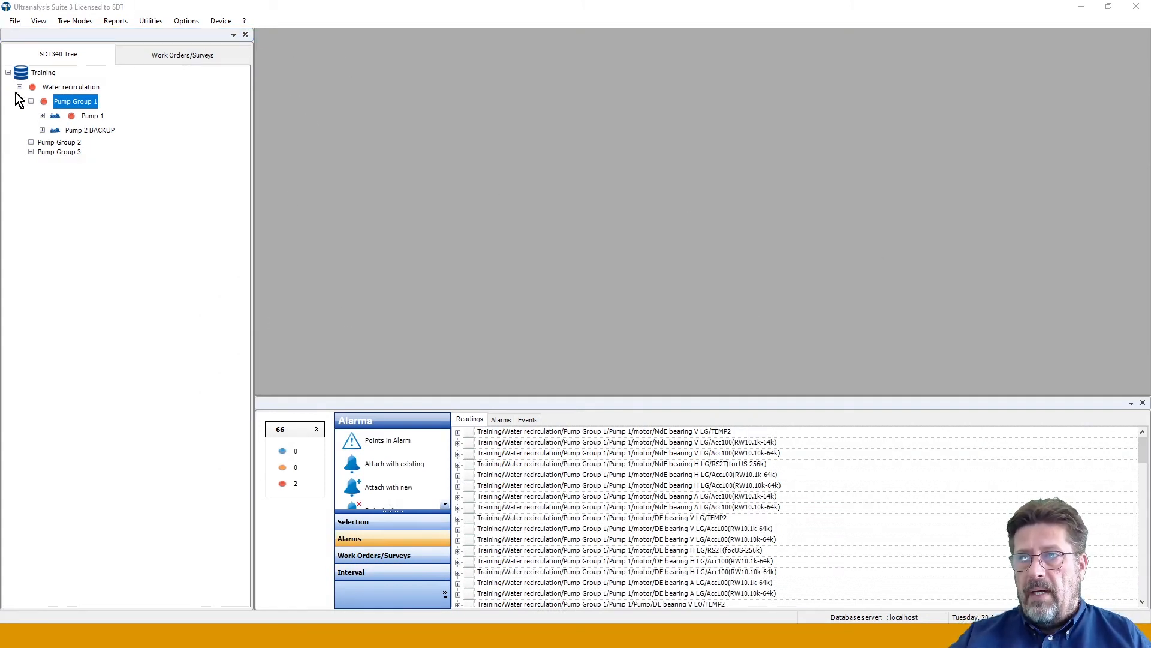
Expand Pump Group 1 down to the bearings of Pump 1's motor and pump to trace where the alarms originate.
click(30, 102)
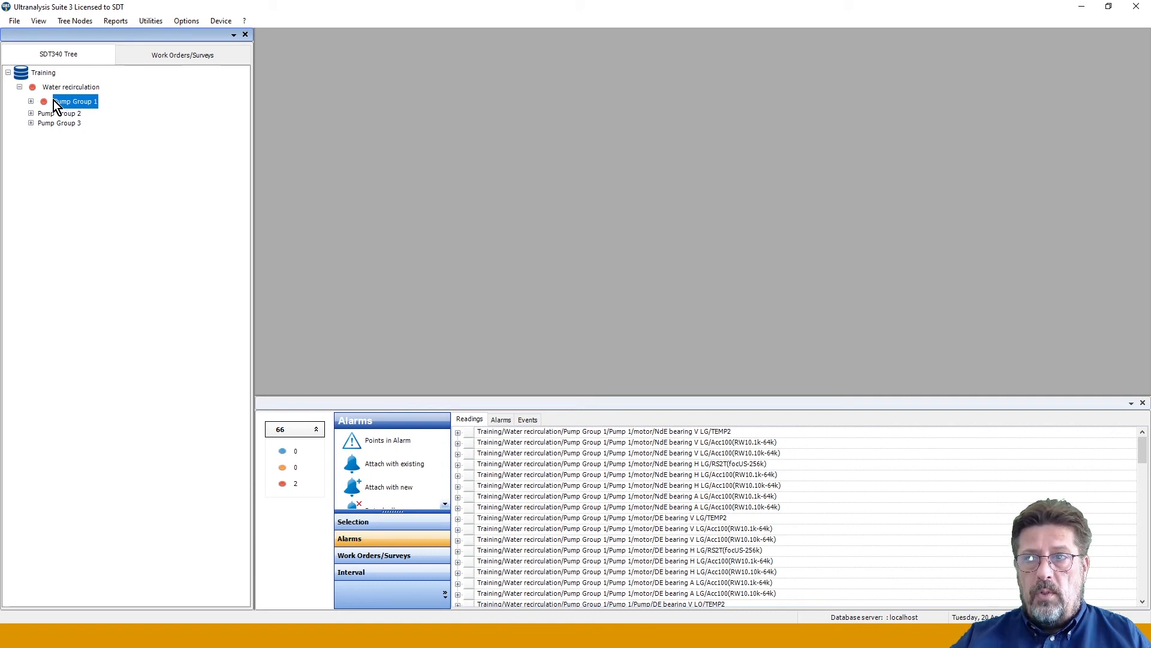
click(31, 102)
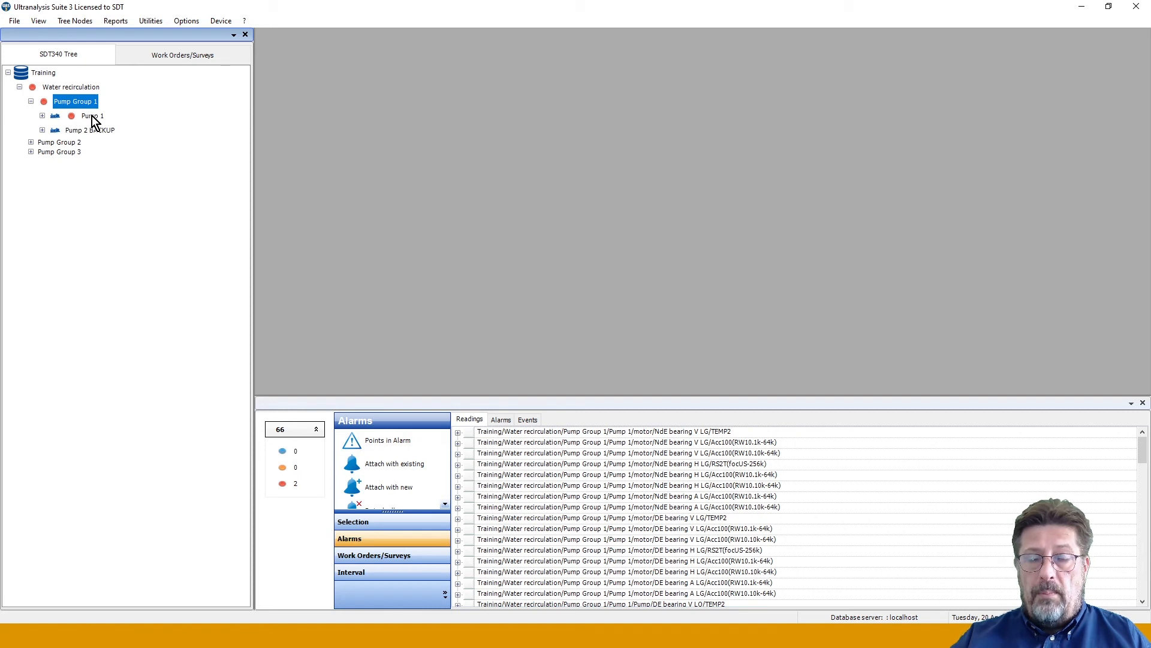
click(42, 116)
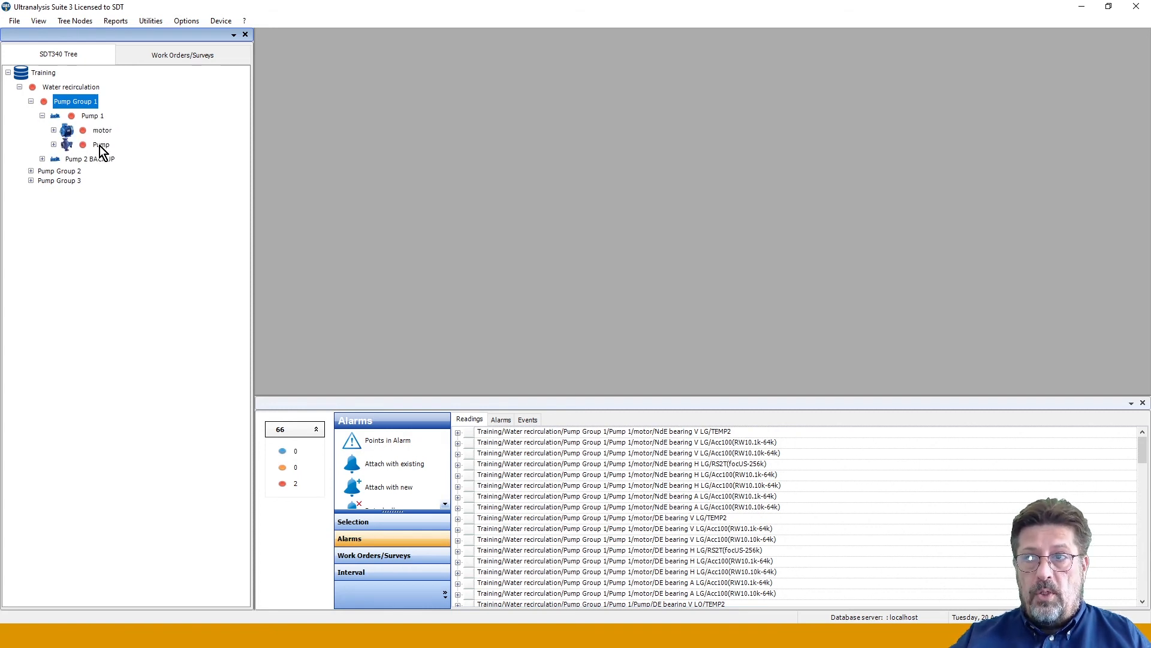
click(55, 130)
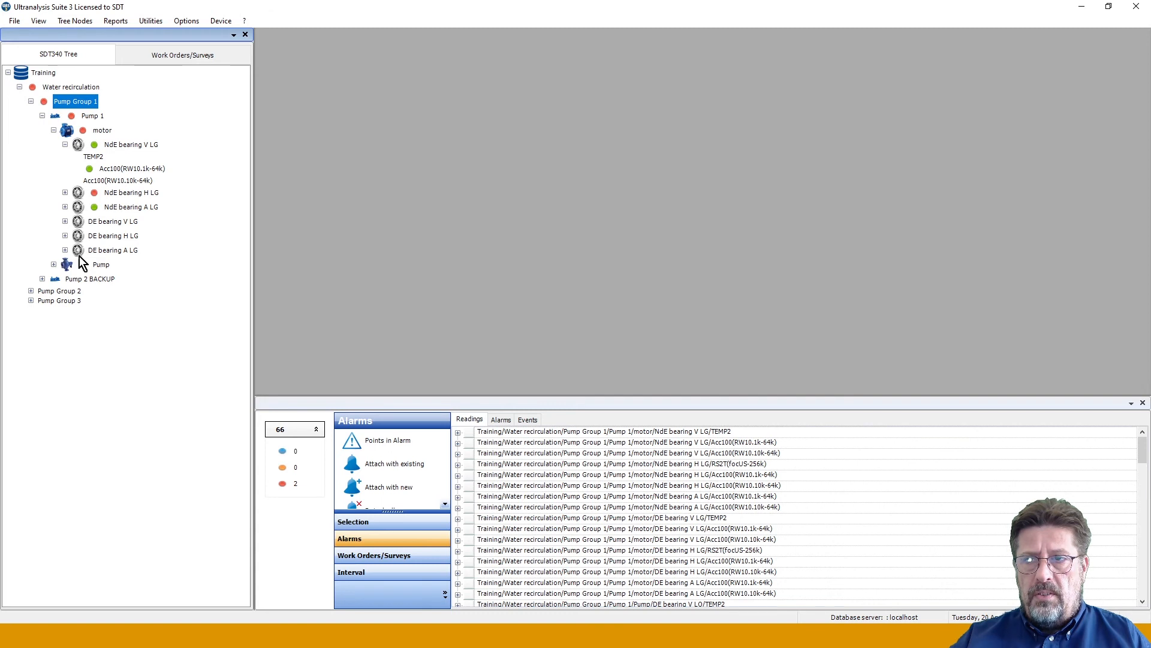
click(54, 265)
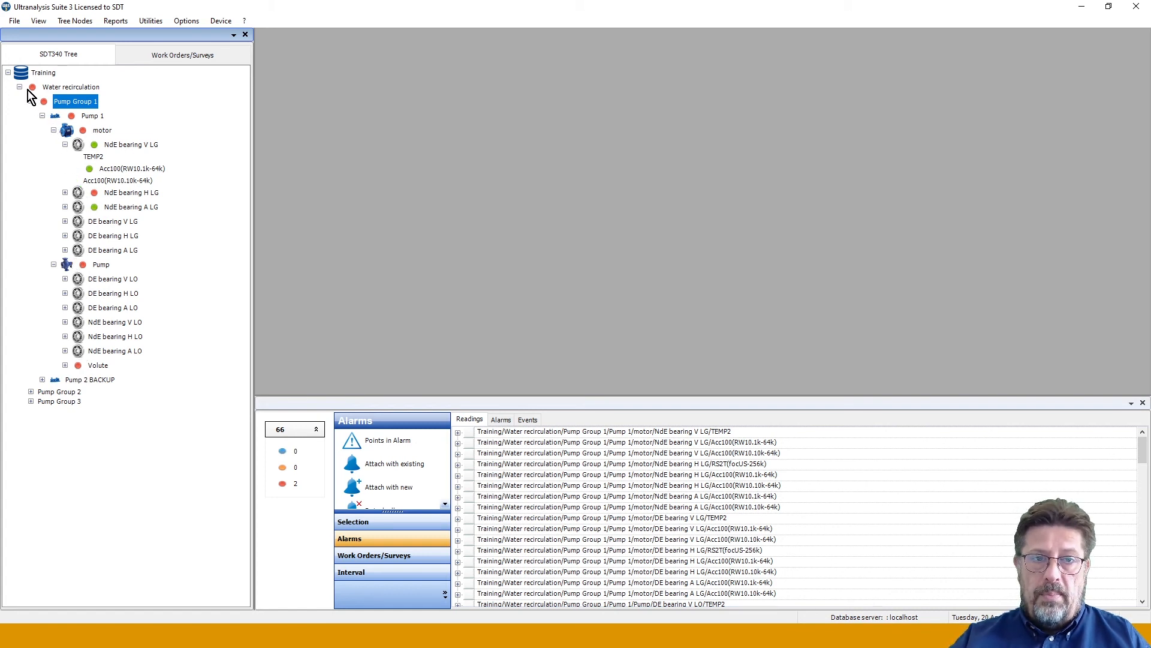
Select Water recirculation and cycle through its red-alarm measurements using the alarm summary.
click(62, 87)
click(297, 485)
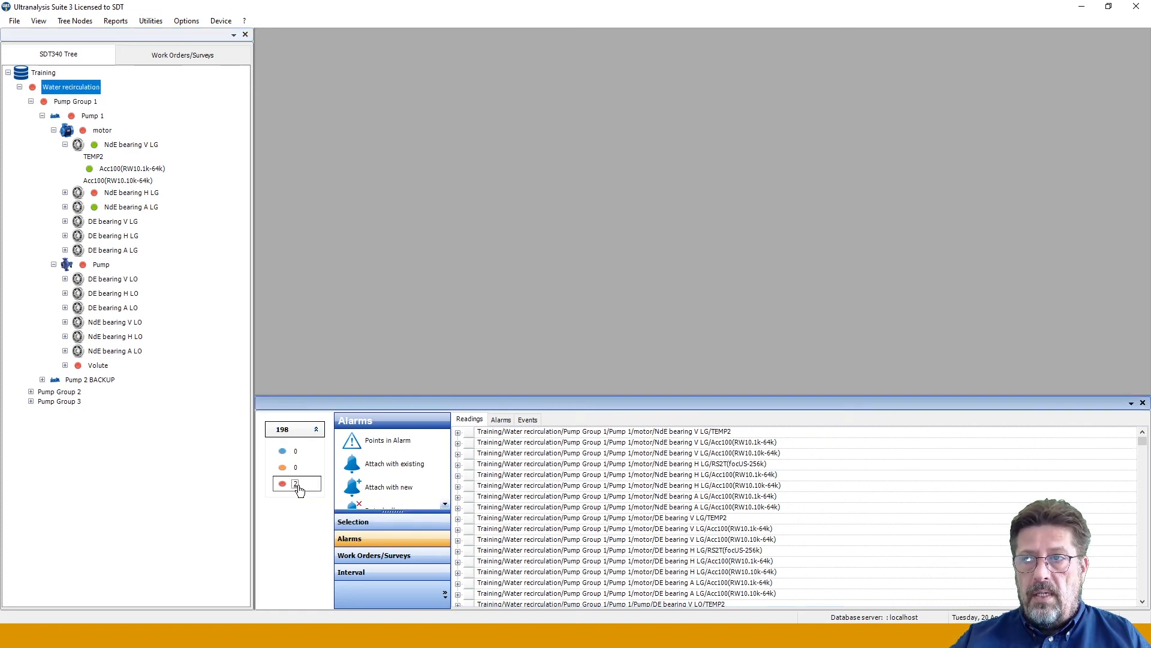
click(298, 486)
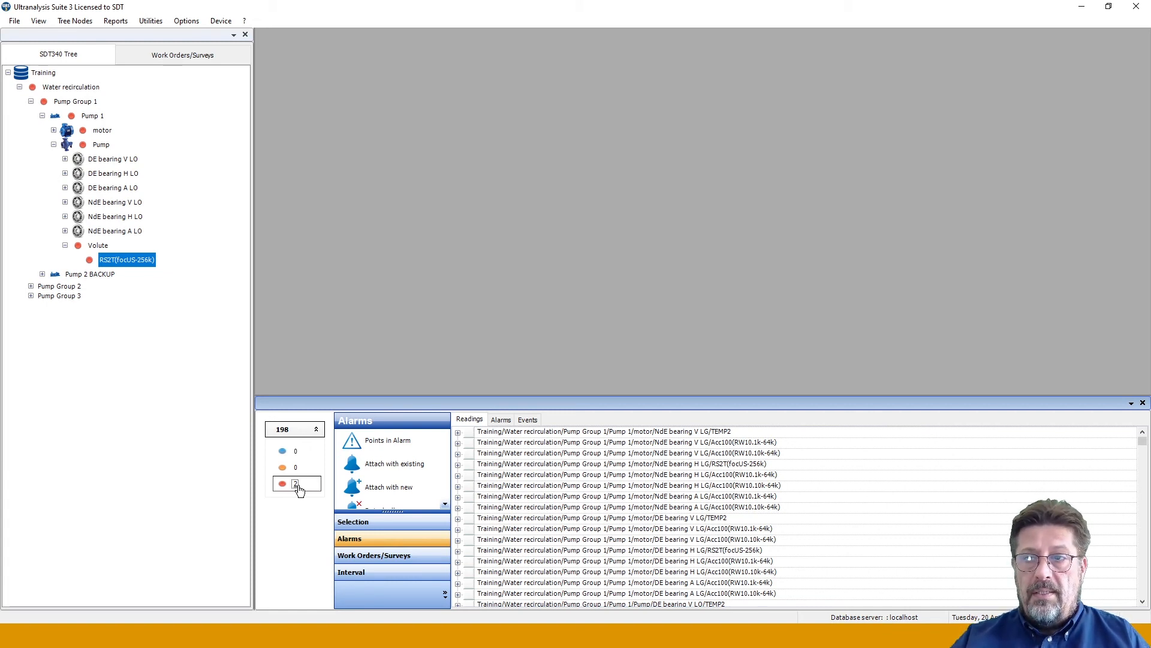
click(297, 486)
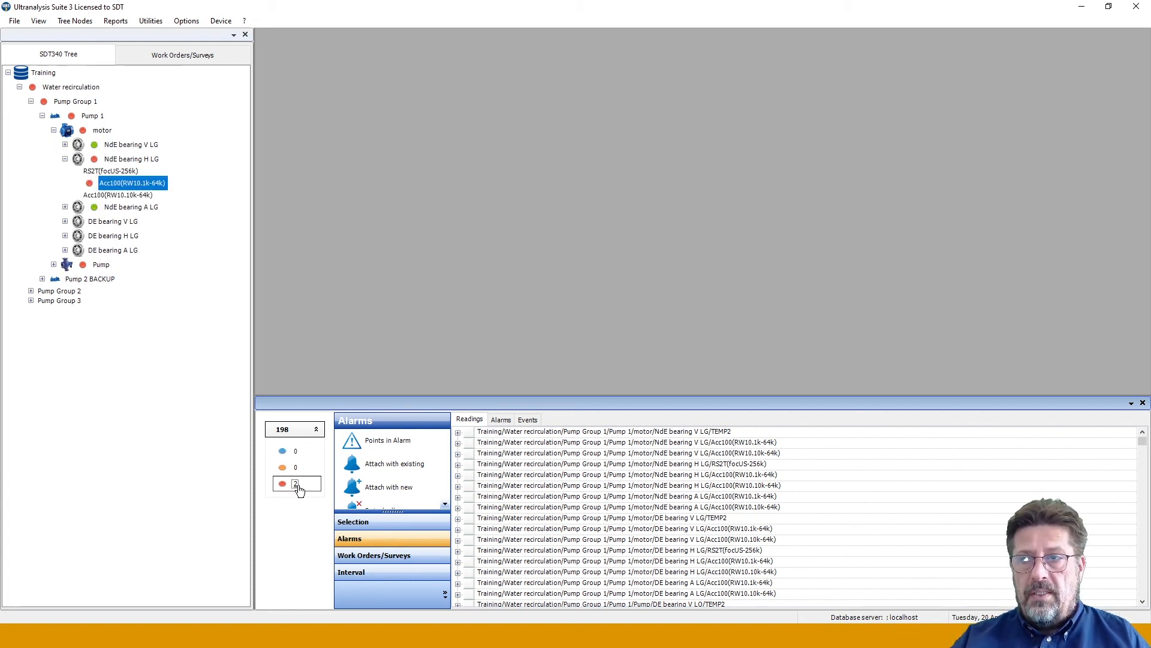
Add an event dated 20/04/2021 with the description "Interval shortened" to the motor's NdE bearing H LG measurement point.
click(103, 172)
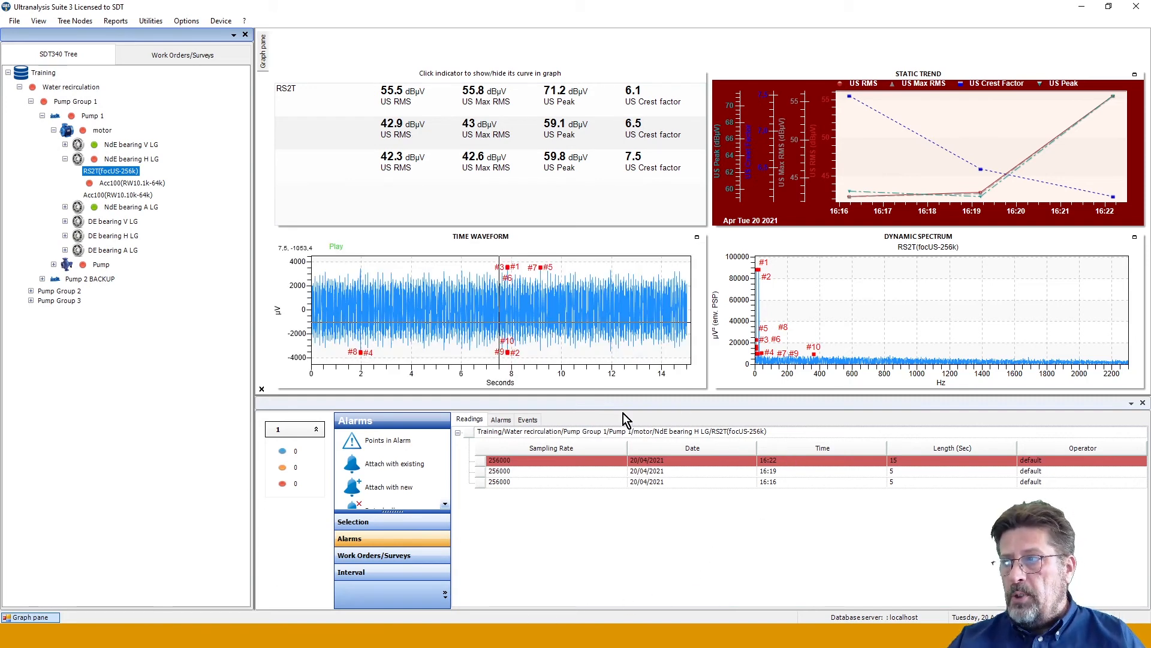
right_click(118, 171)
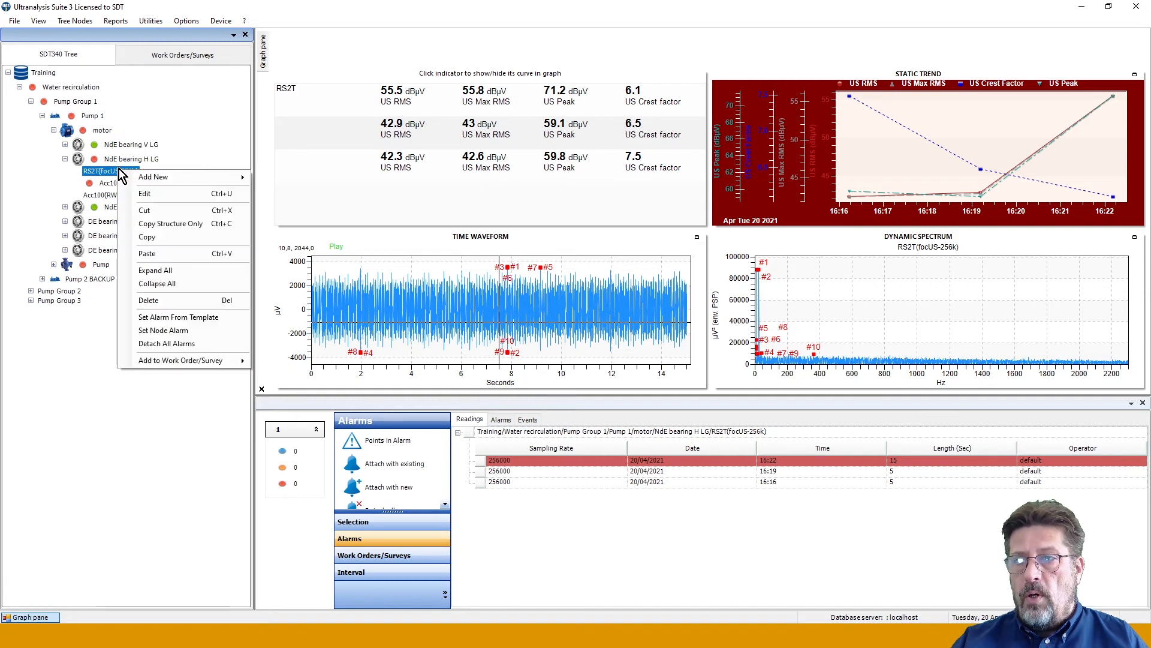
mouse_move(178, 178)
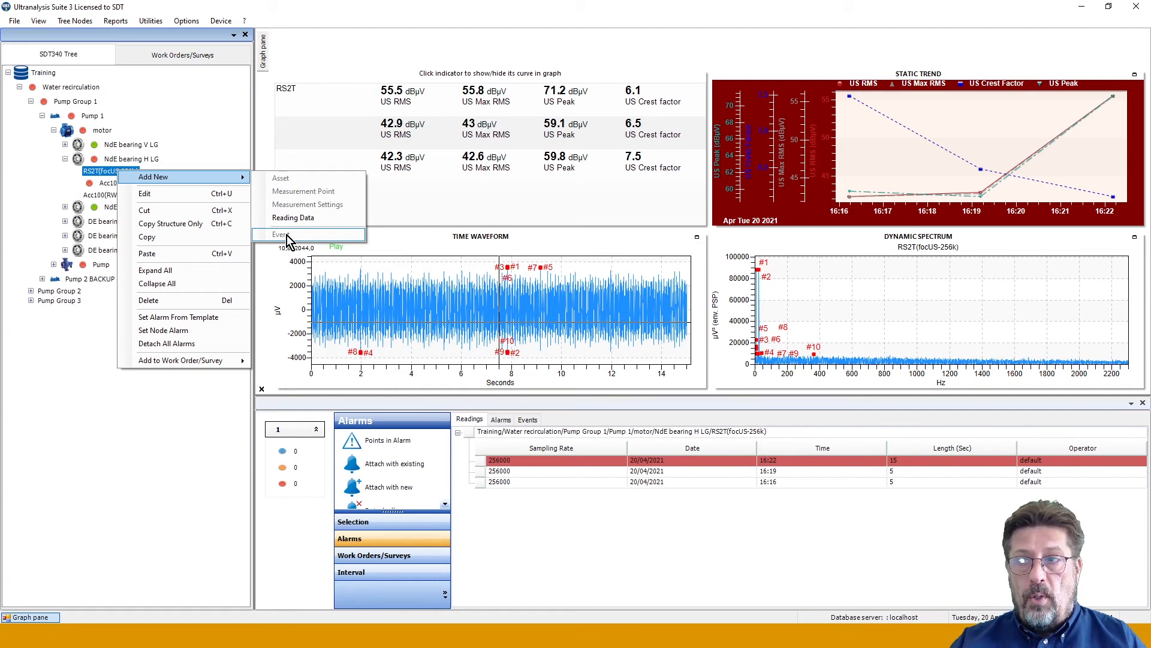
click(113, 160)
right_click(114, 160)
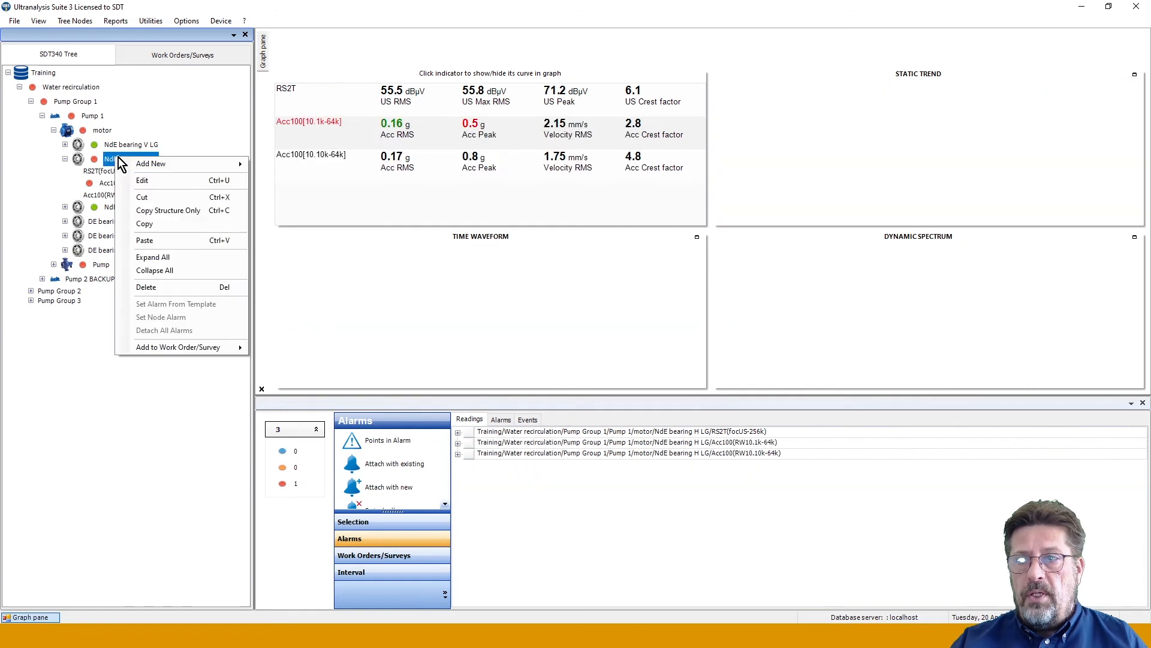
mouse_move(167, 164)
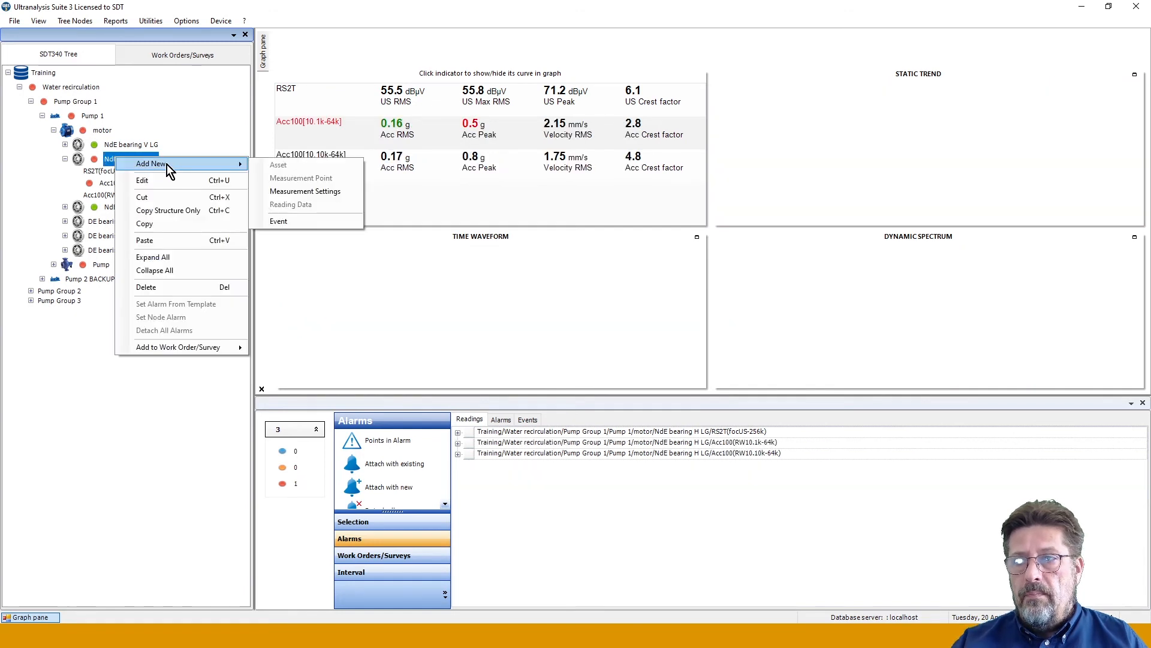
click(287, 223)
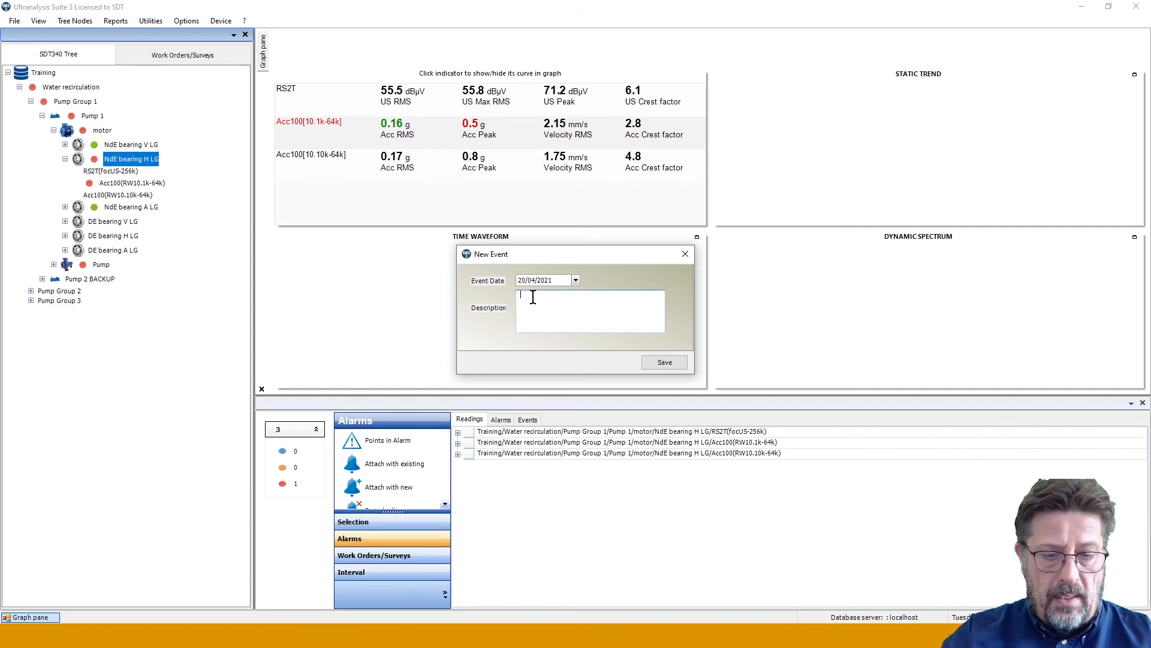
text(nterval sho)
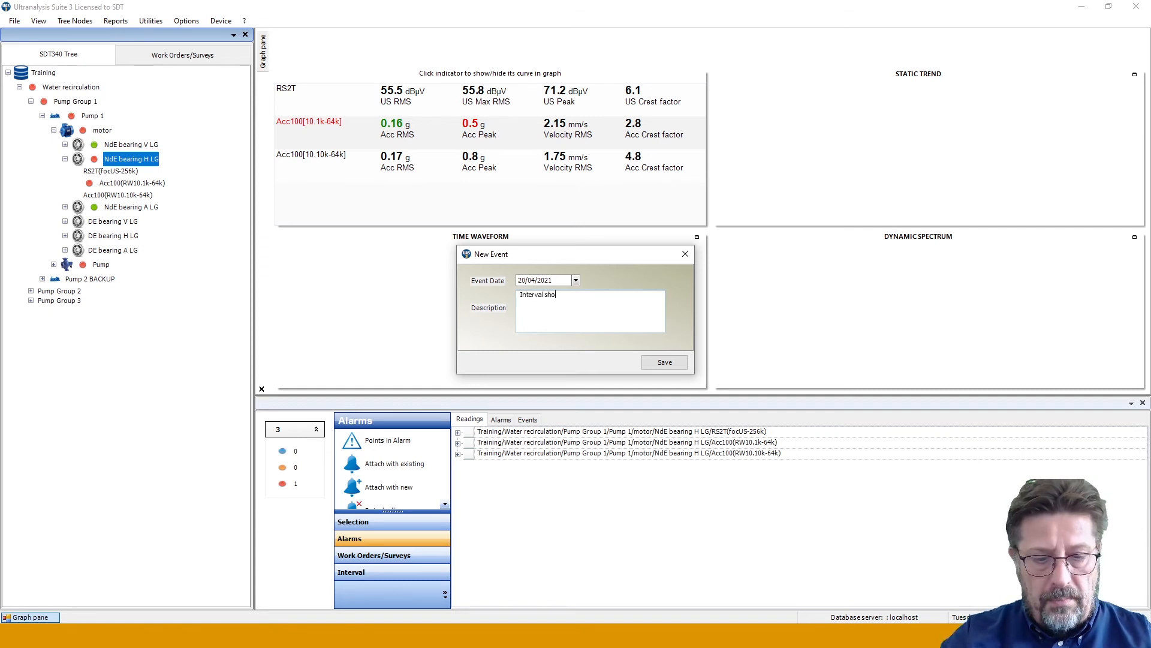
text(rtened)
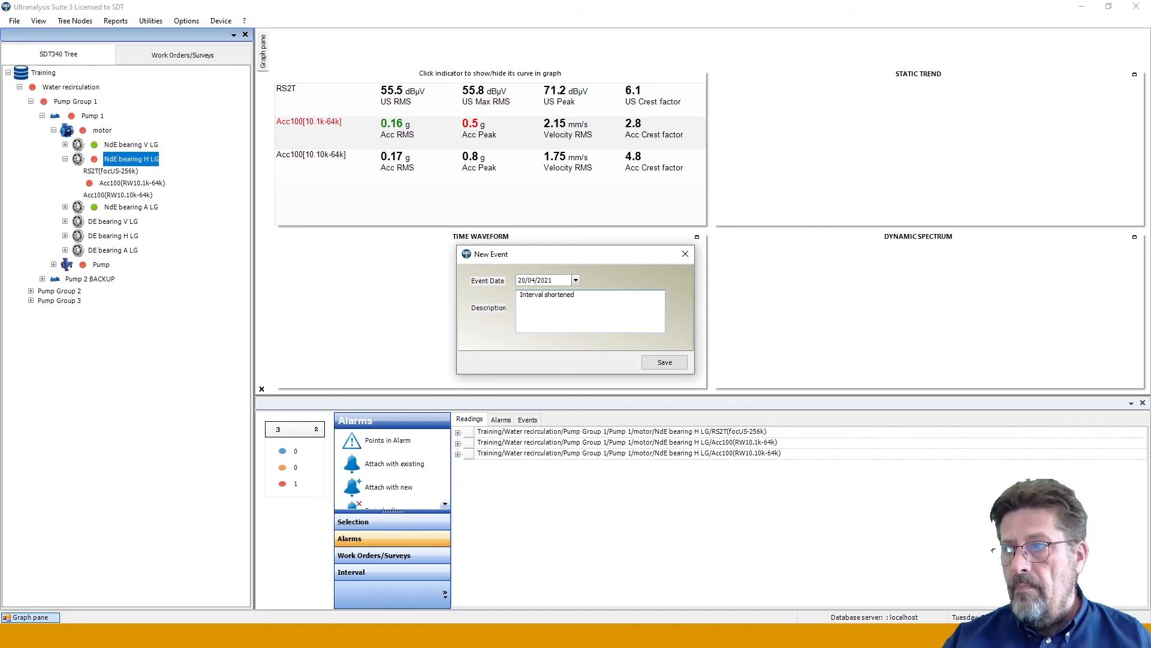
click(663, 363)
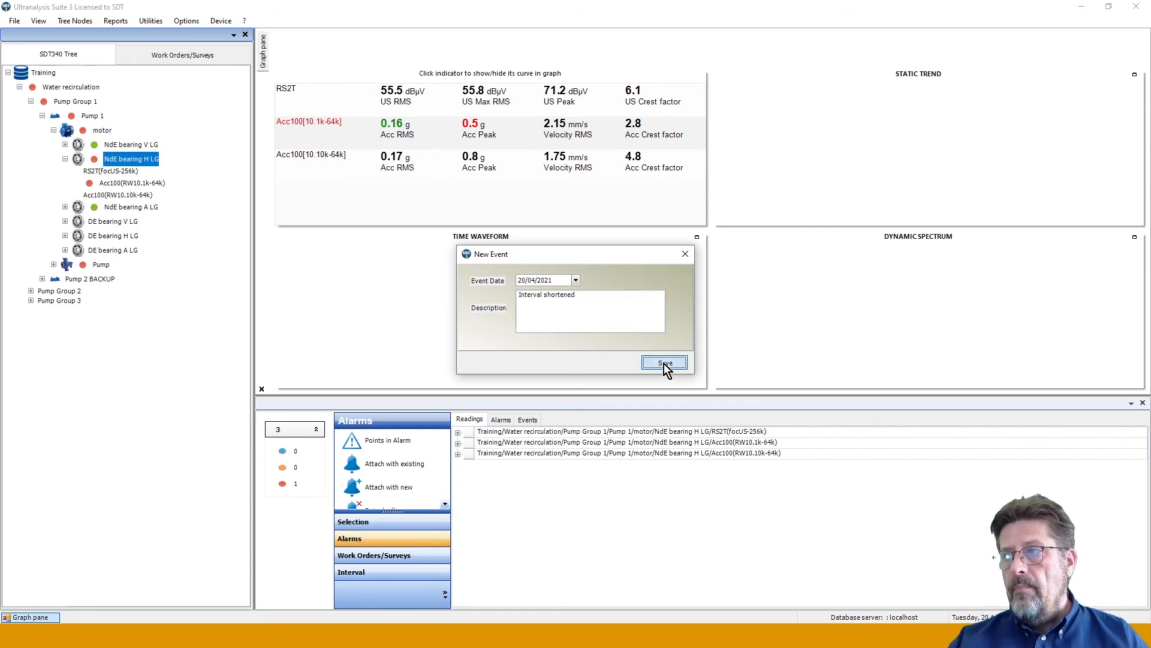
Add an event dated 20/04/2021 with the description "Inspect asset" to the motor's NdE bearing H LG measurement point.
click(107, 171)
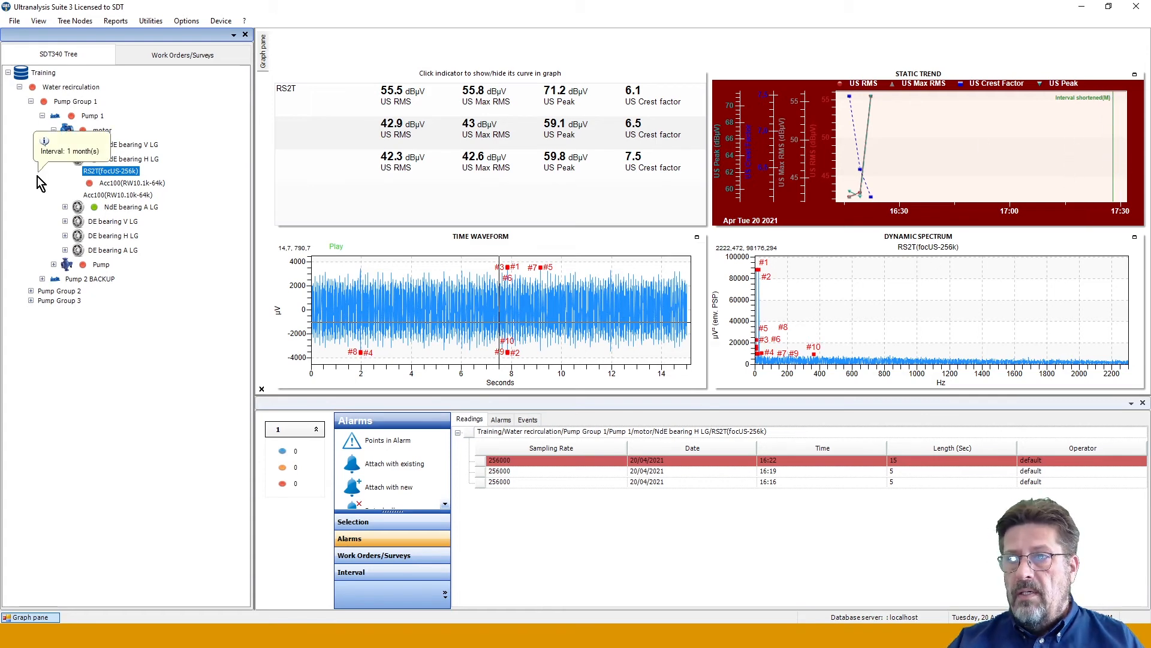
right_click(113, 175)
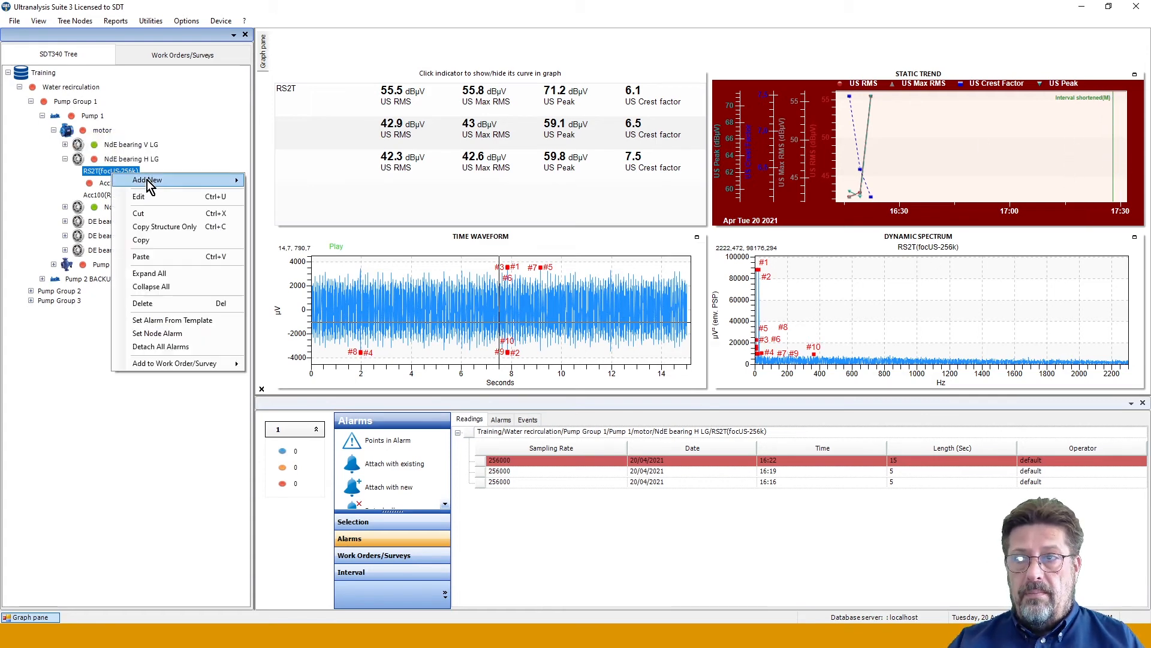
mouse_move(150, 185)
click(124, 160)
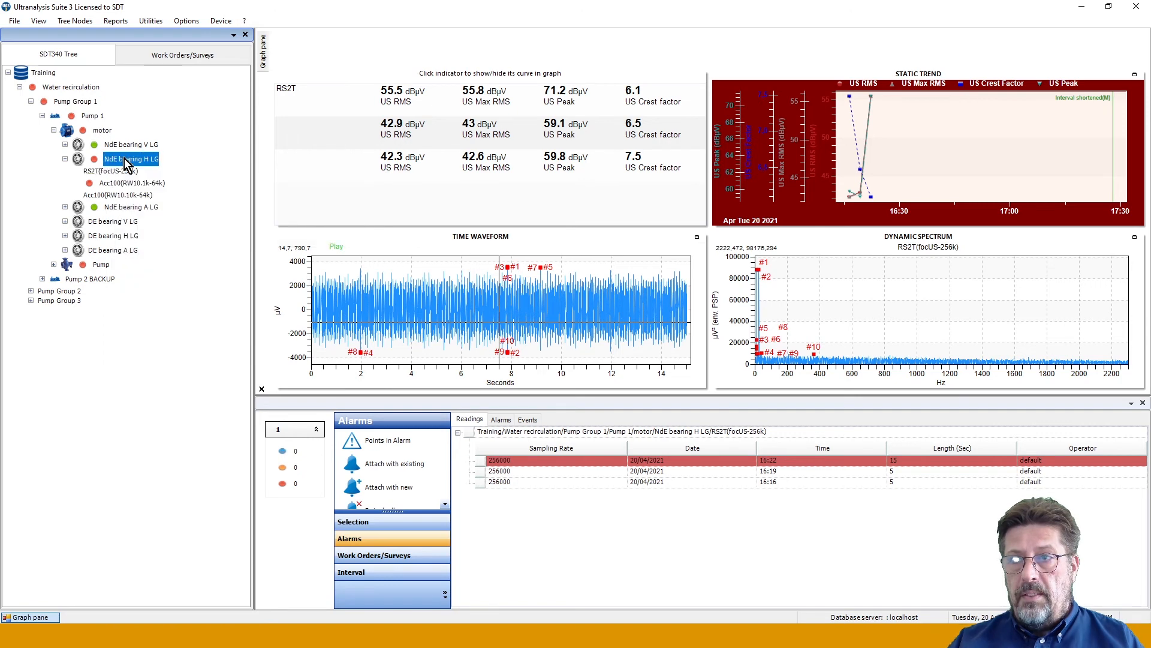
right_click(124, 159)
mouse_move(163, 170)
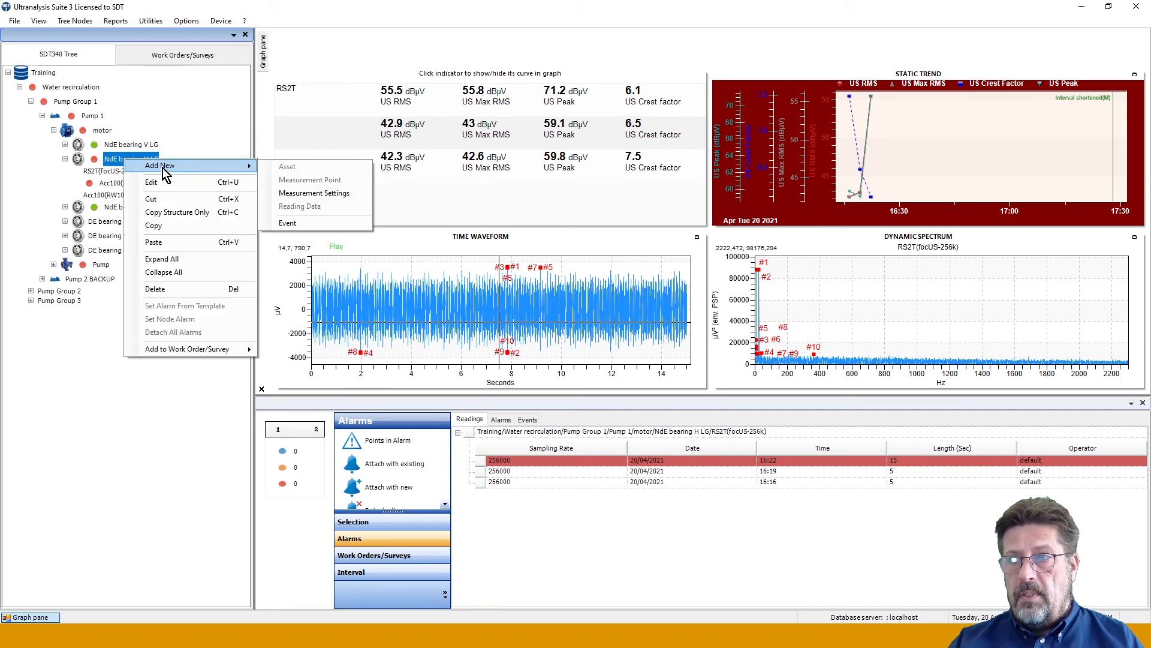
click(289, 224)
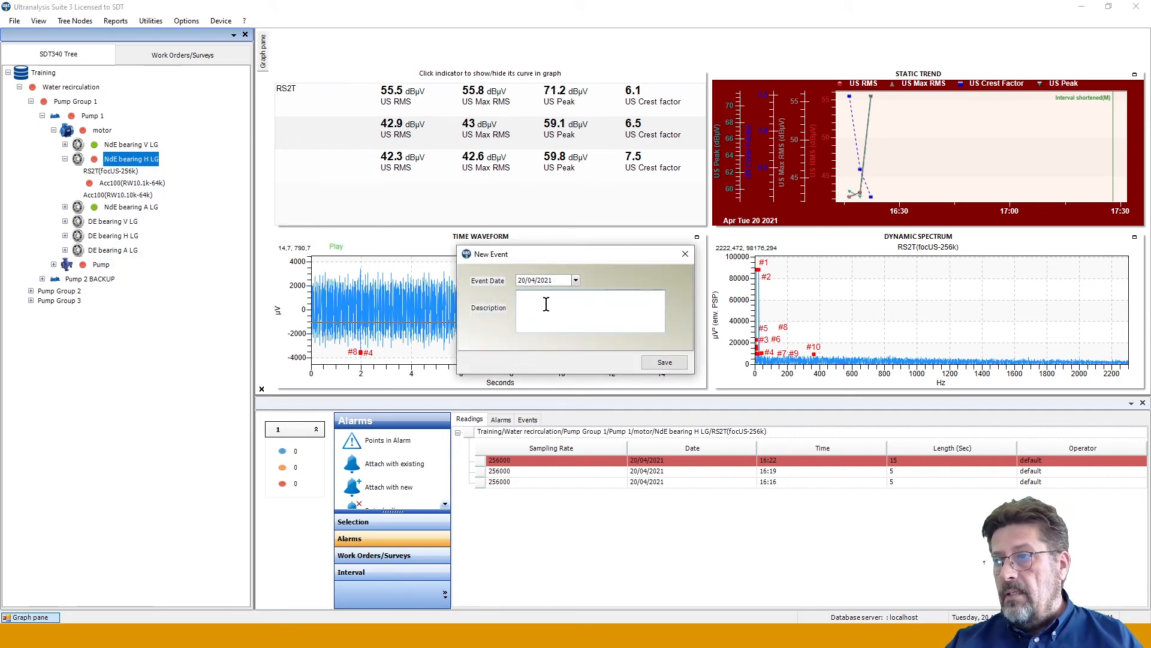
text(In)
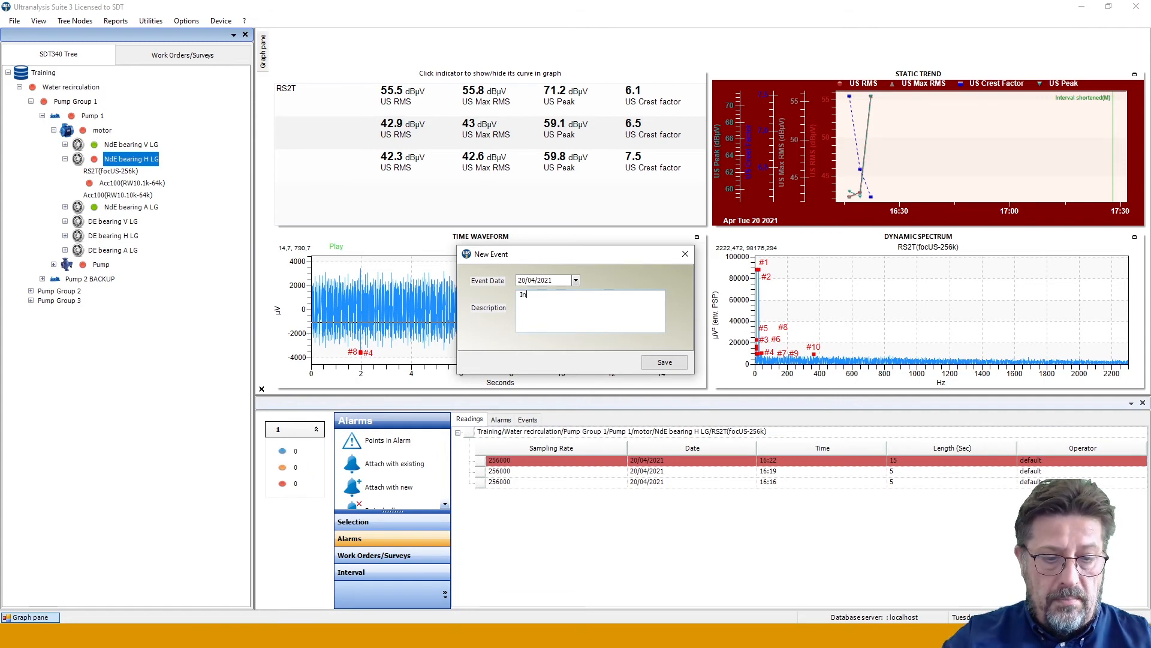
text(spect asset)
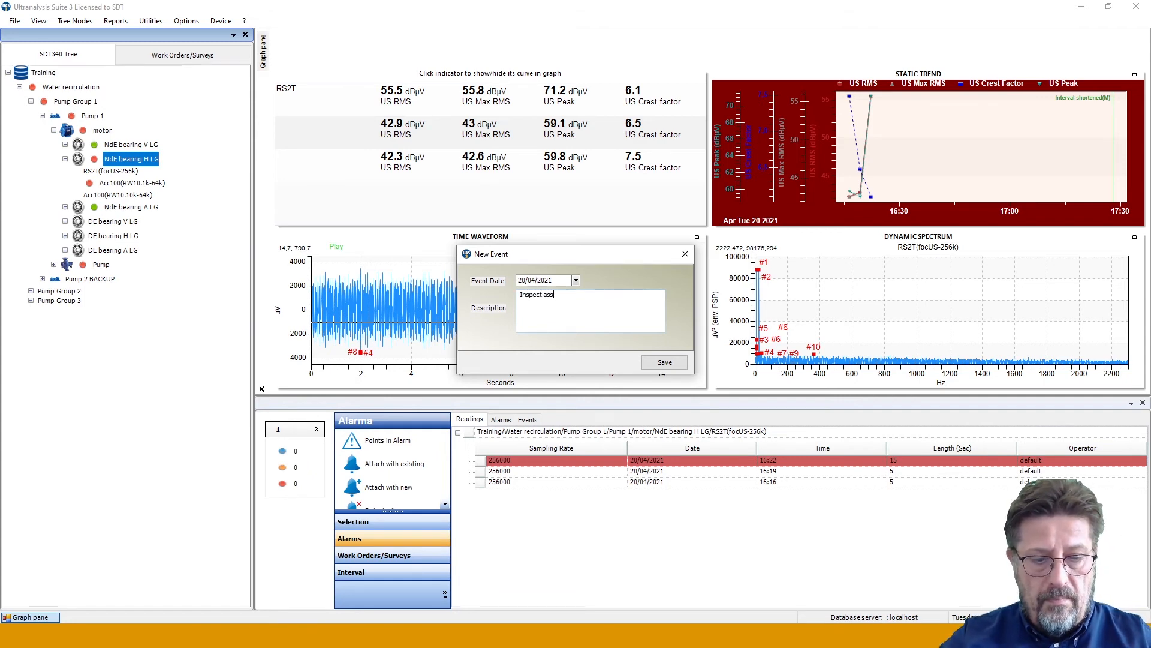
click(651, 363)
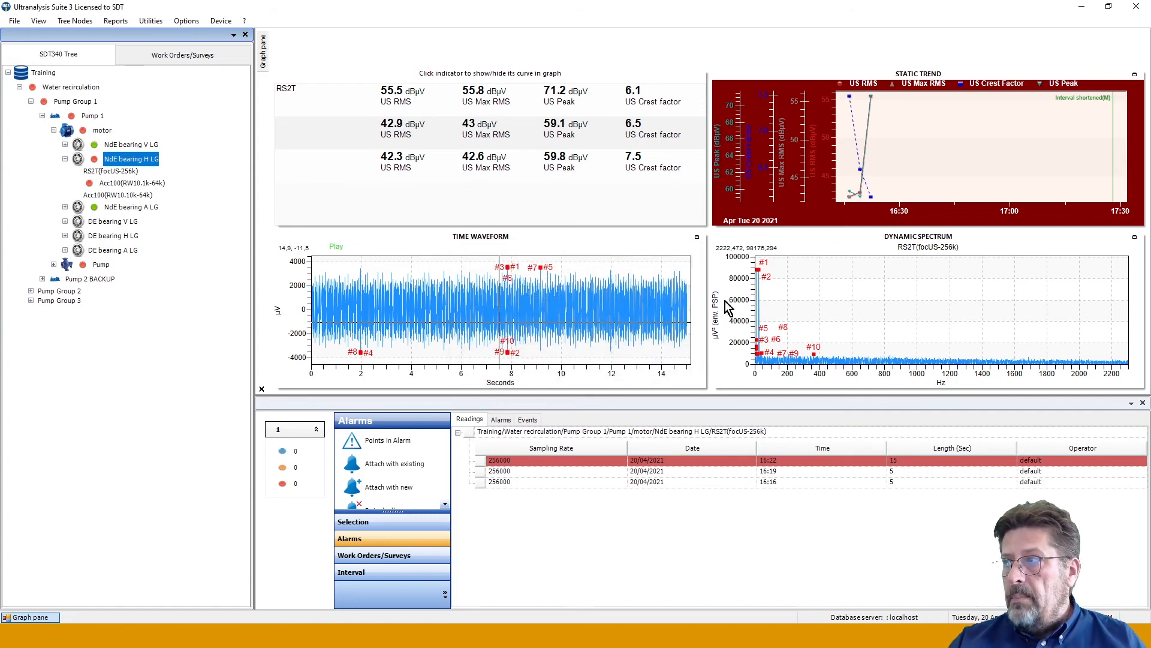
Review the trend, alarms and events of RS2T(focUS-256k), and compare them with the events logged on NdE bearing H LG.
click(114, 182)
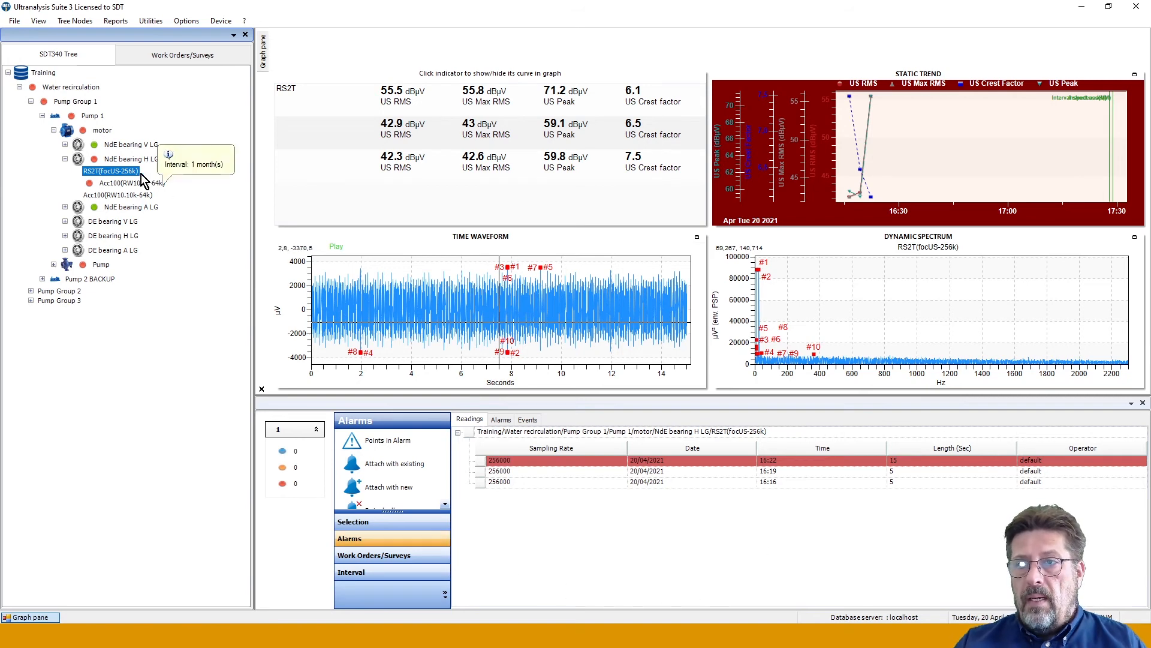
double_click(110, 171)
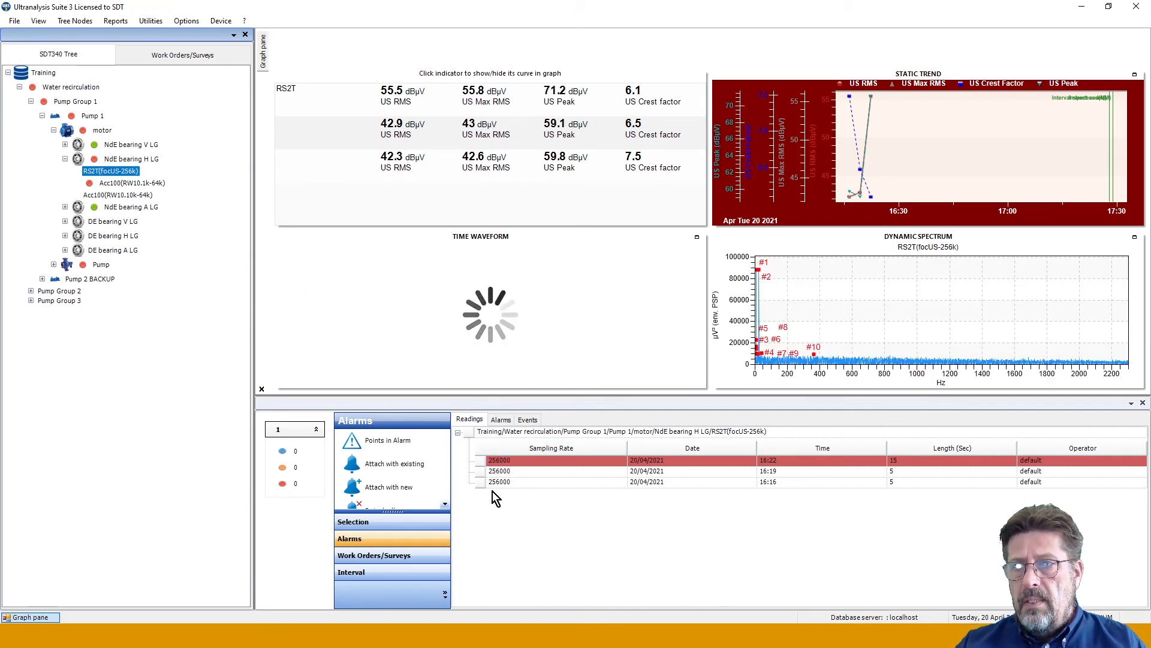
click(501, 420)
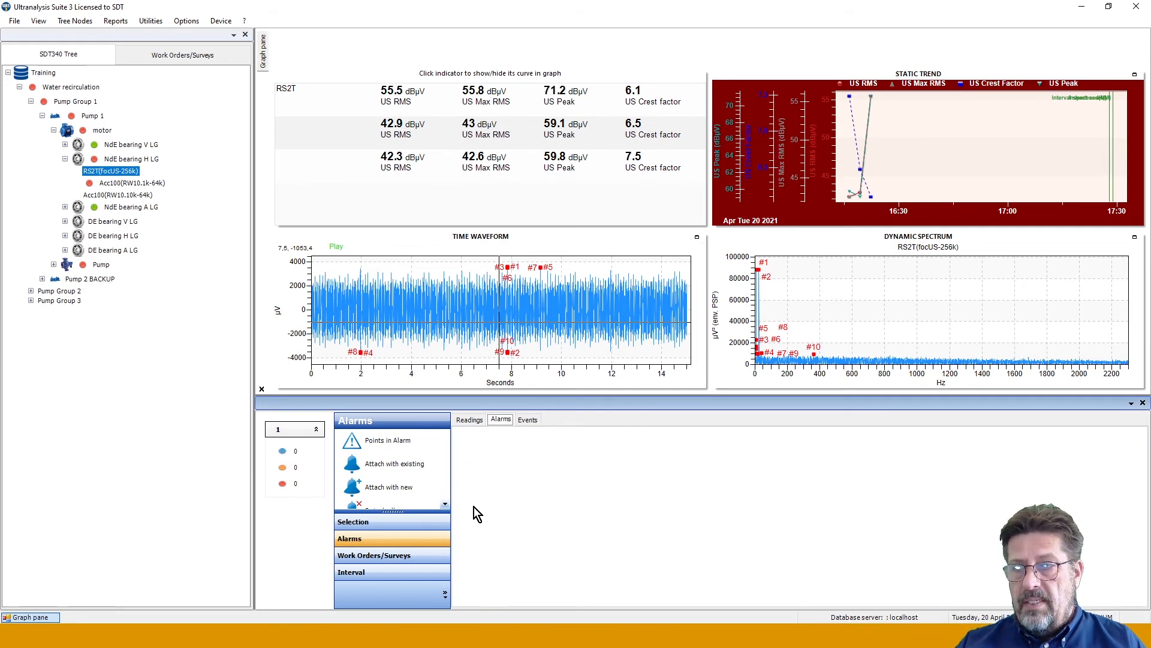
click(527, 421)
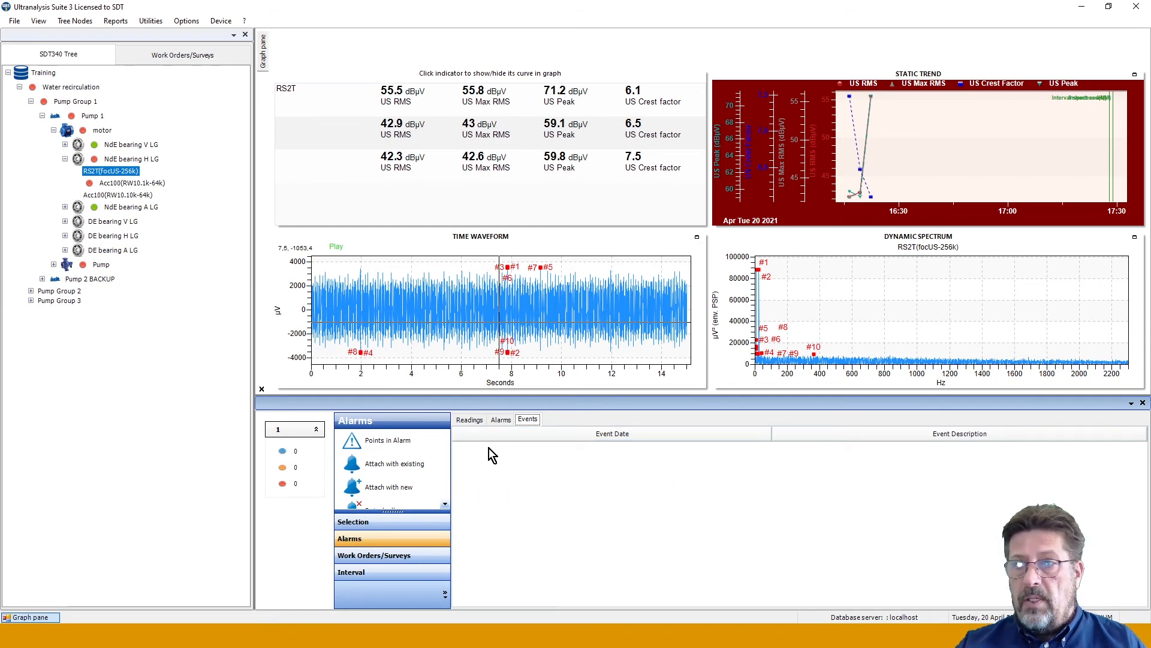
click(130, 159)
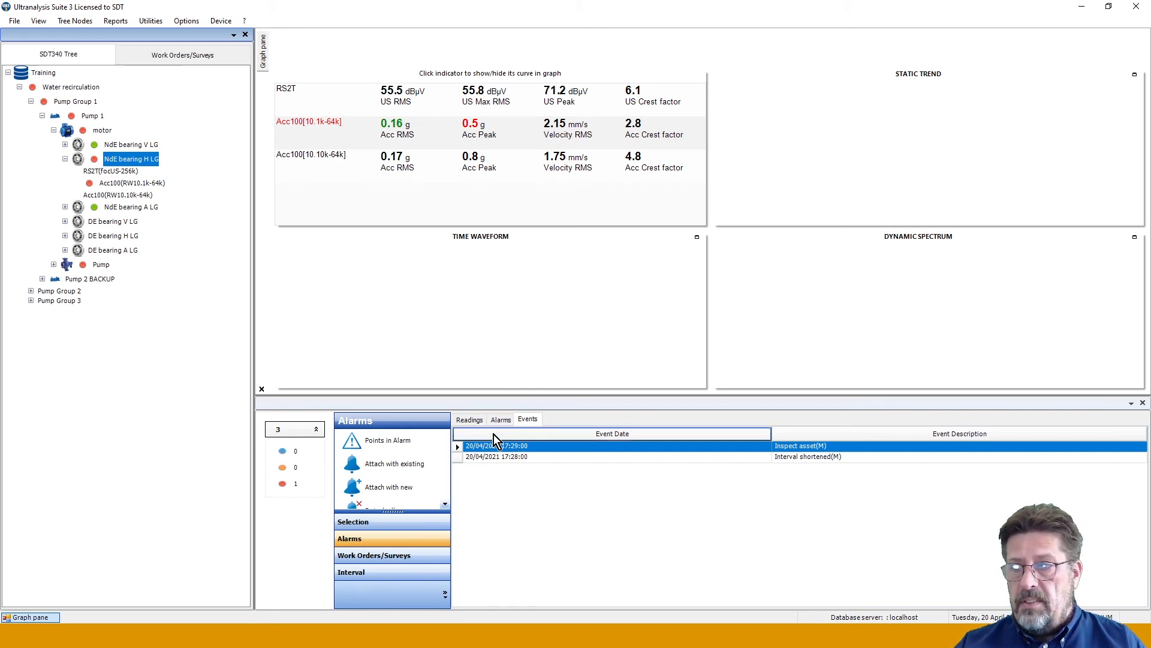
click(498, 420)
click(470, 420)
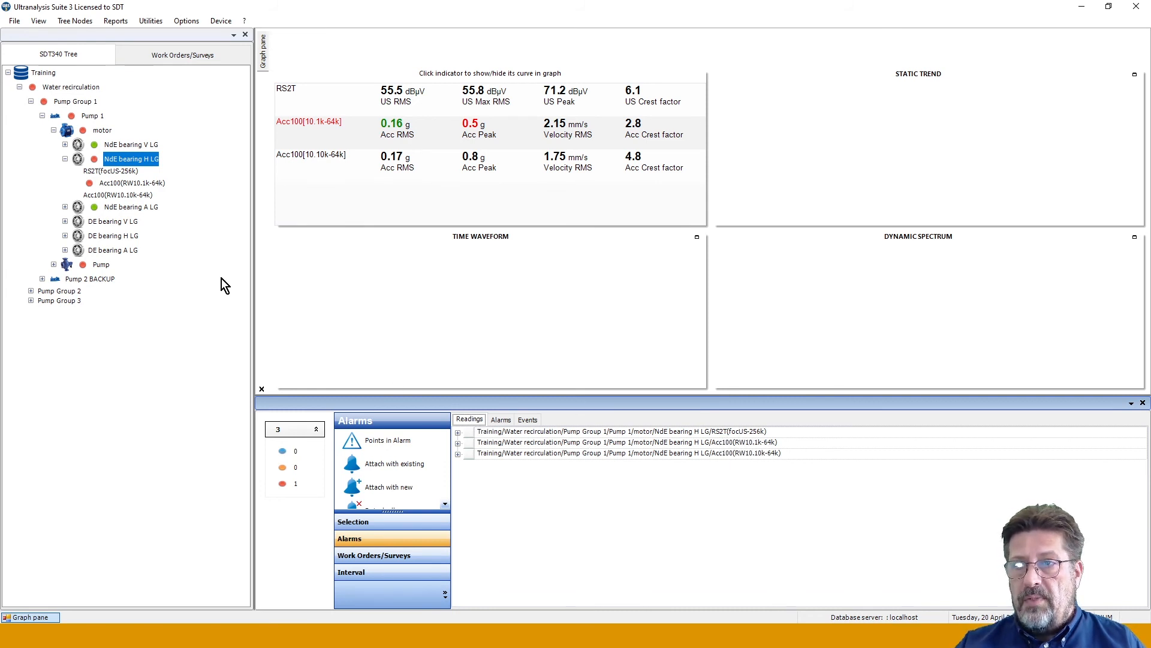
Check the measurement data of RS2T(focUS-256k)'s 16:16 reading without changing it, and mark that reading as the reference.
click(105, 171)
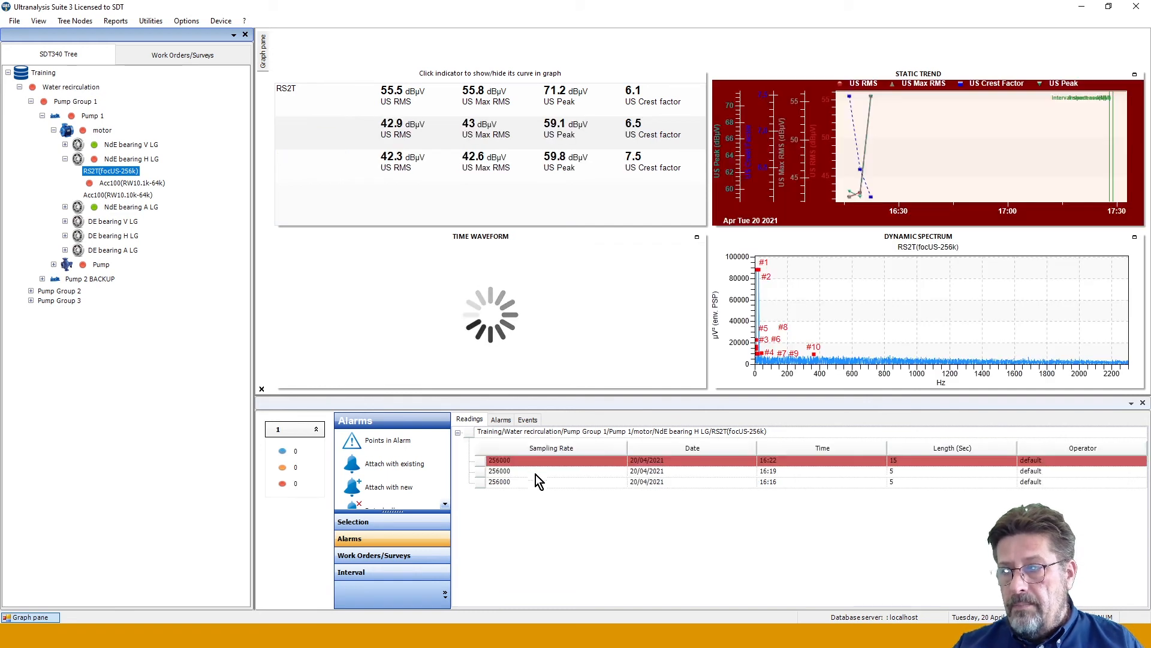
click(681, 459)
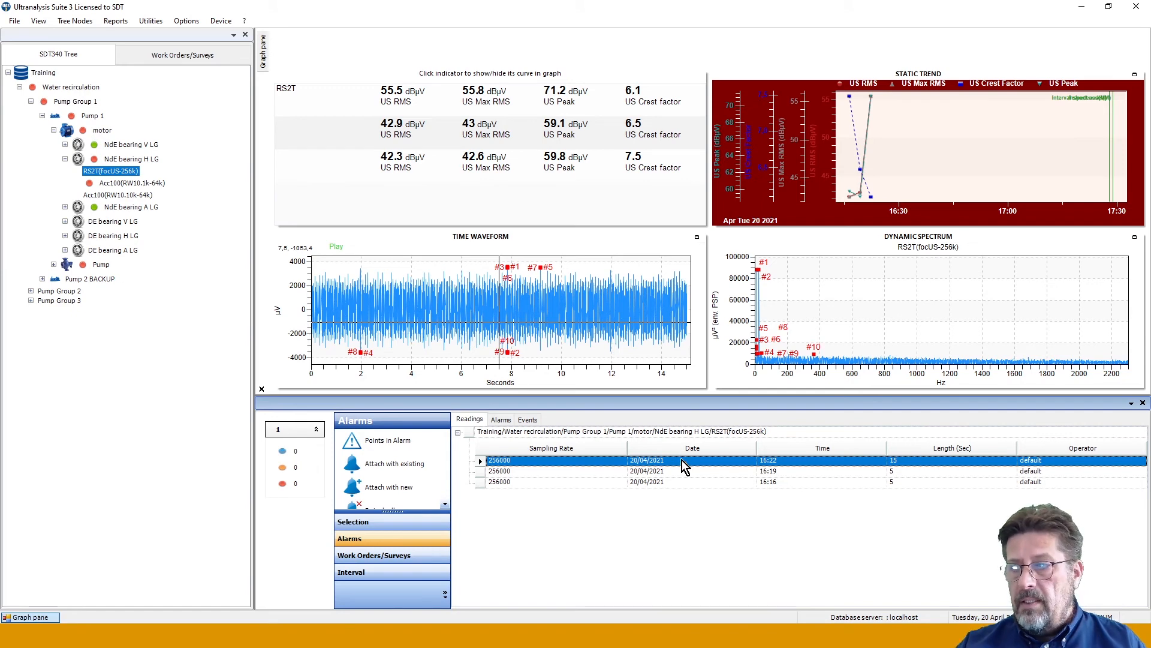
right_click(682, 461)
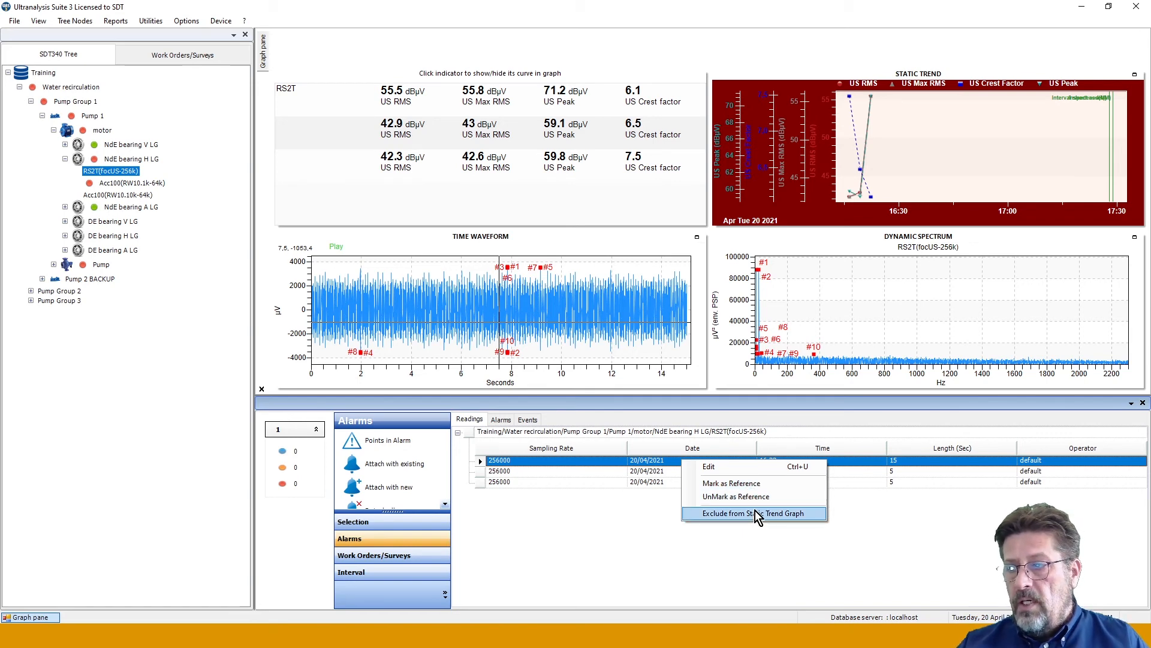
click(732, 538)
click(671, 485)
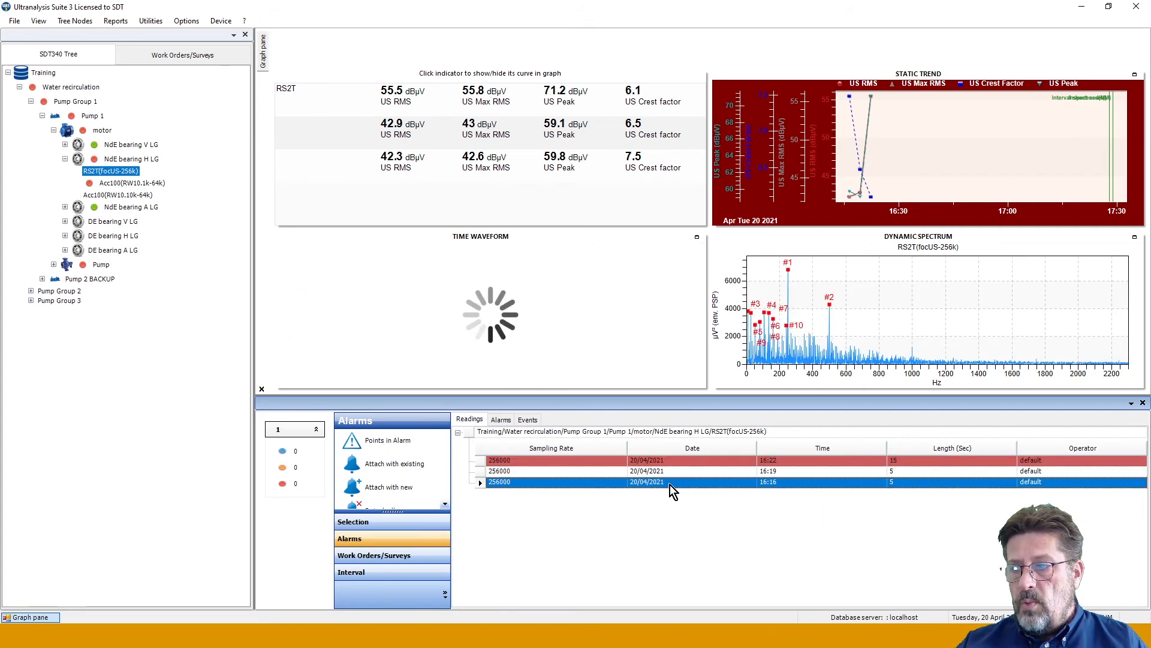
right_click(671, 484)
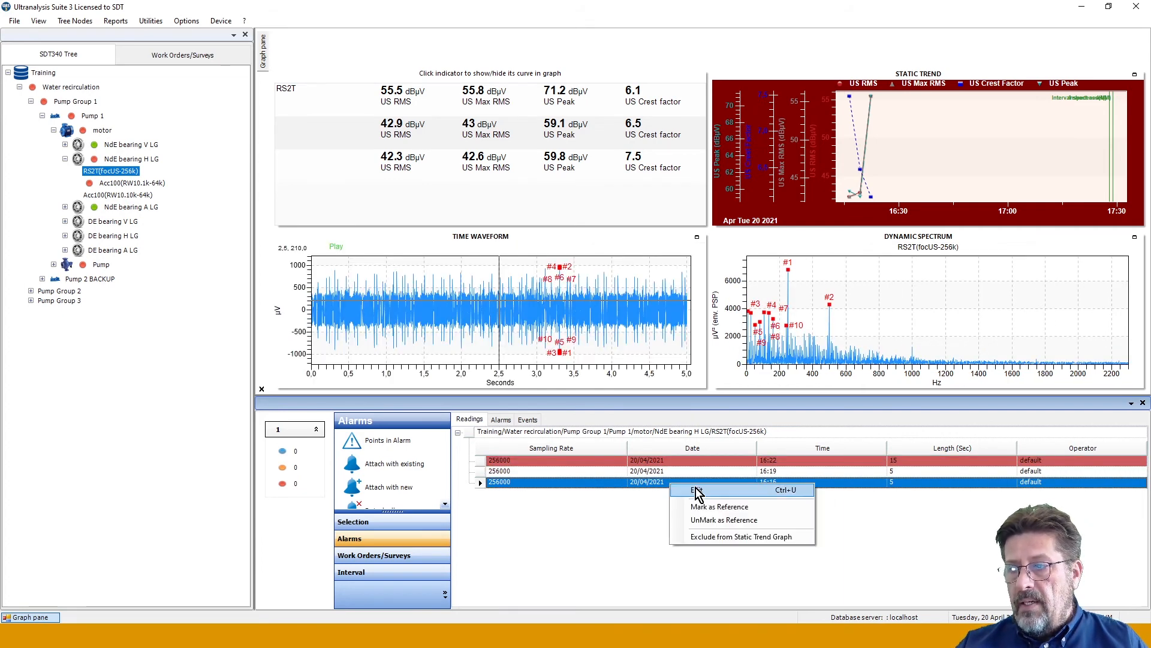
click(696, 490)
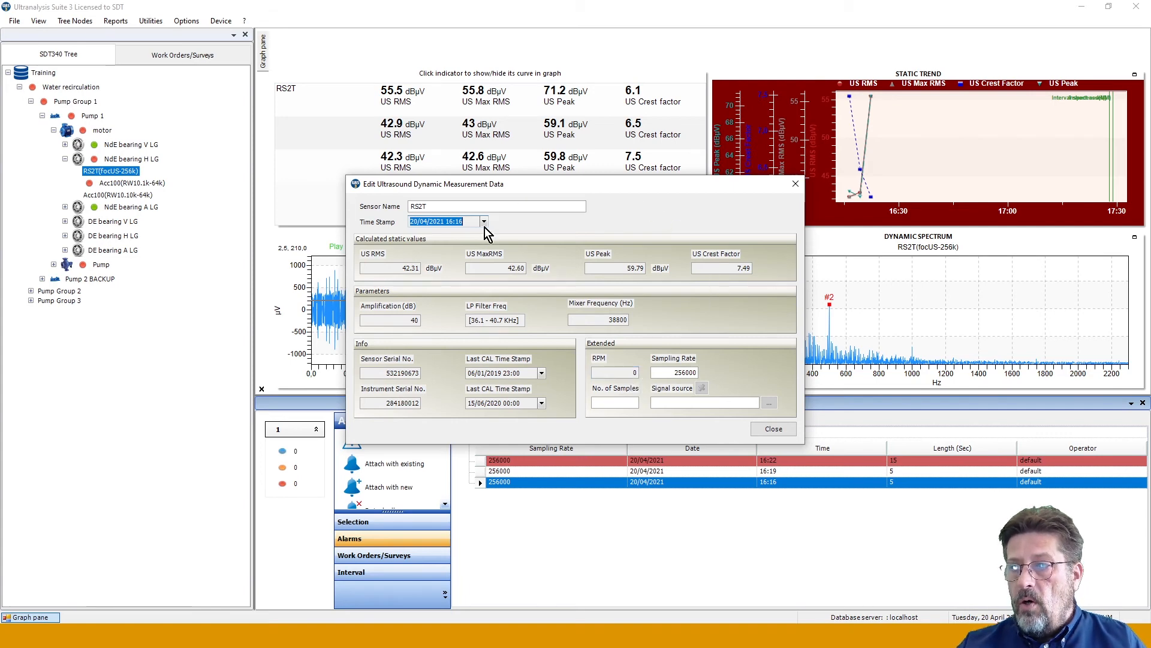
click(773, 429)
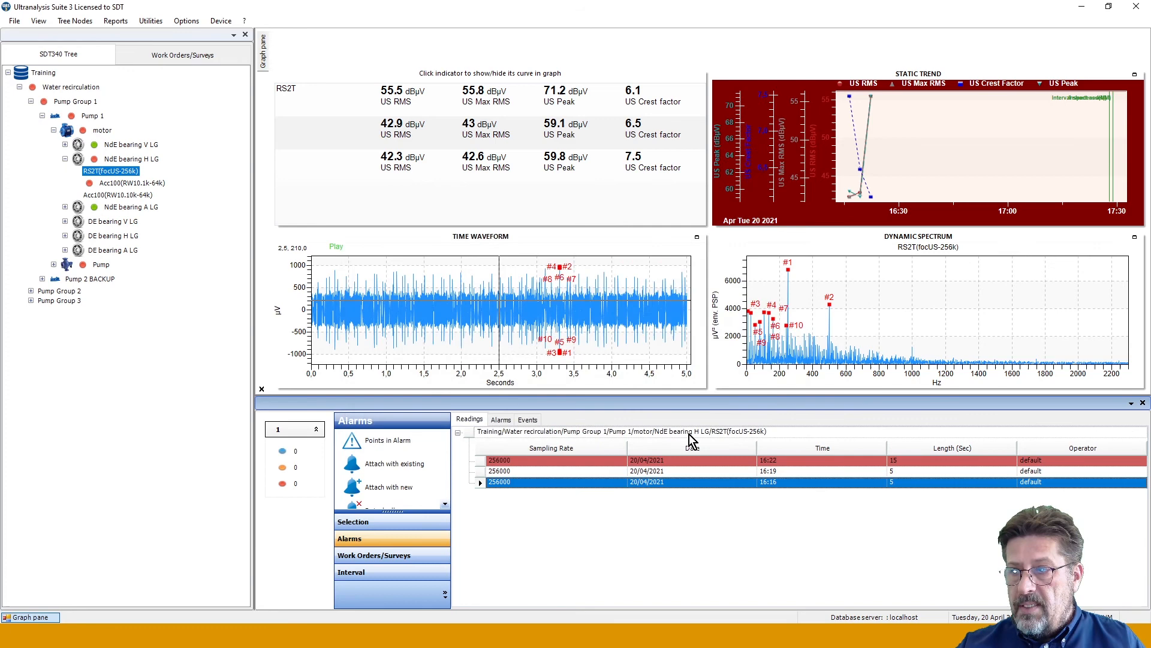
right_click(646, 485)
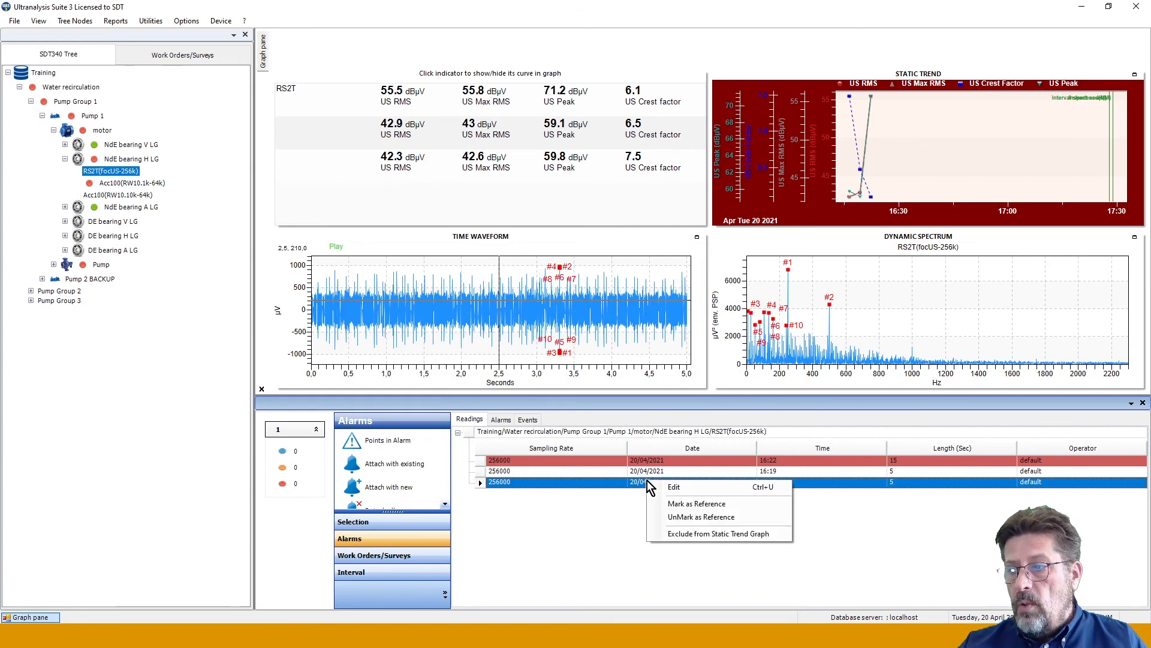
click(679, 504)
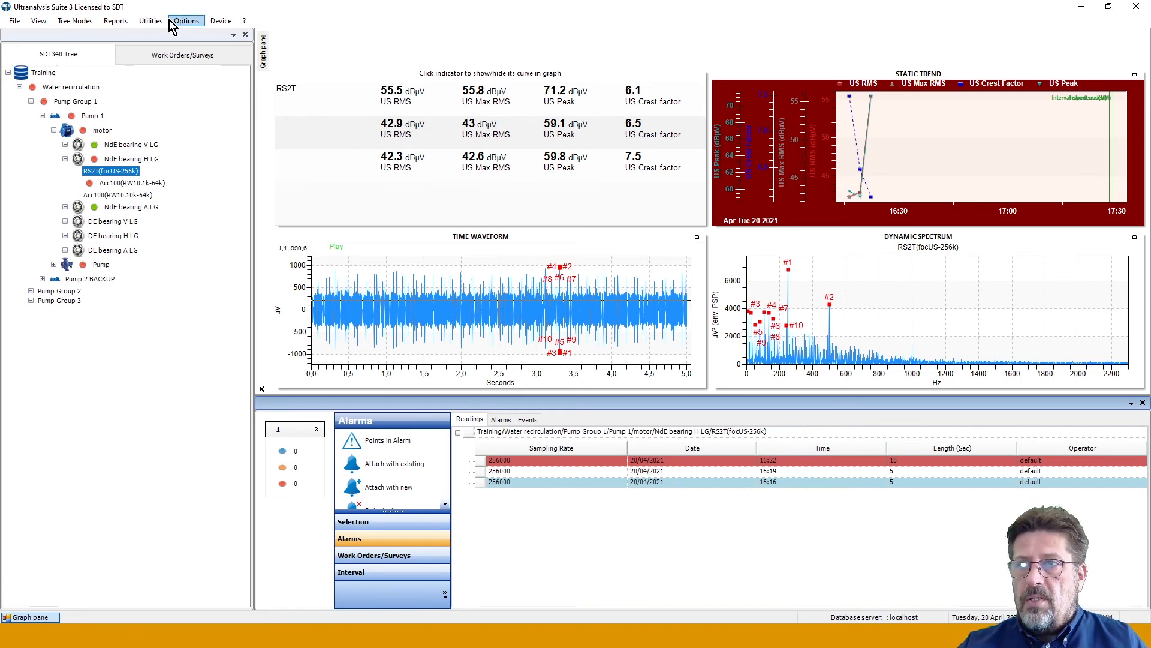
Create an alarm named "new alarm" for sensor RS2T with the focUS-256Ksps sample rate.
click(151, 20)
mouse_move(160, 50)
click(270, 33)
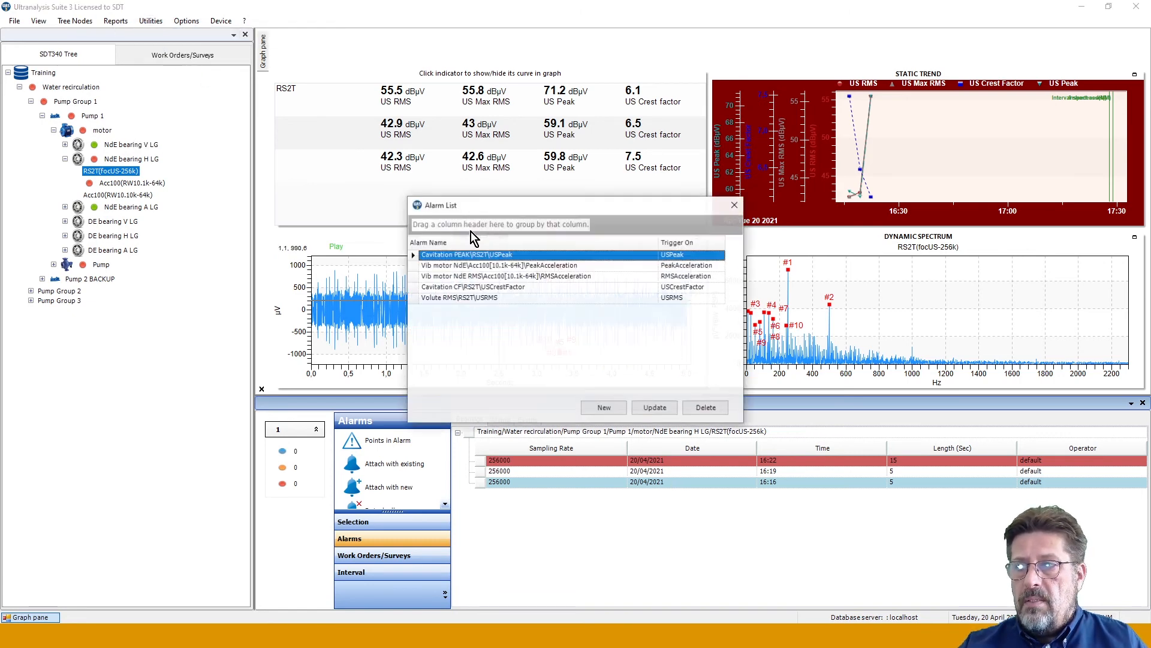
click(603, 408)
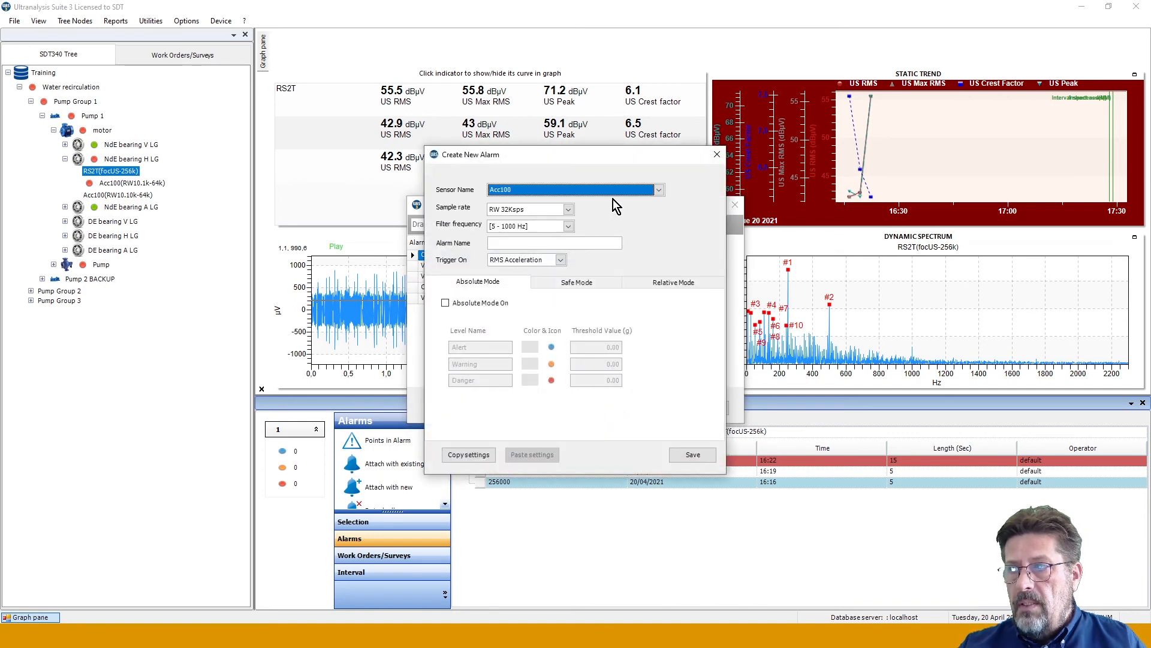
click(660, 189)
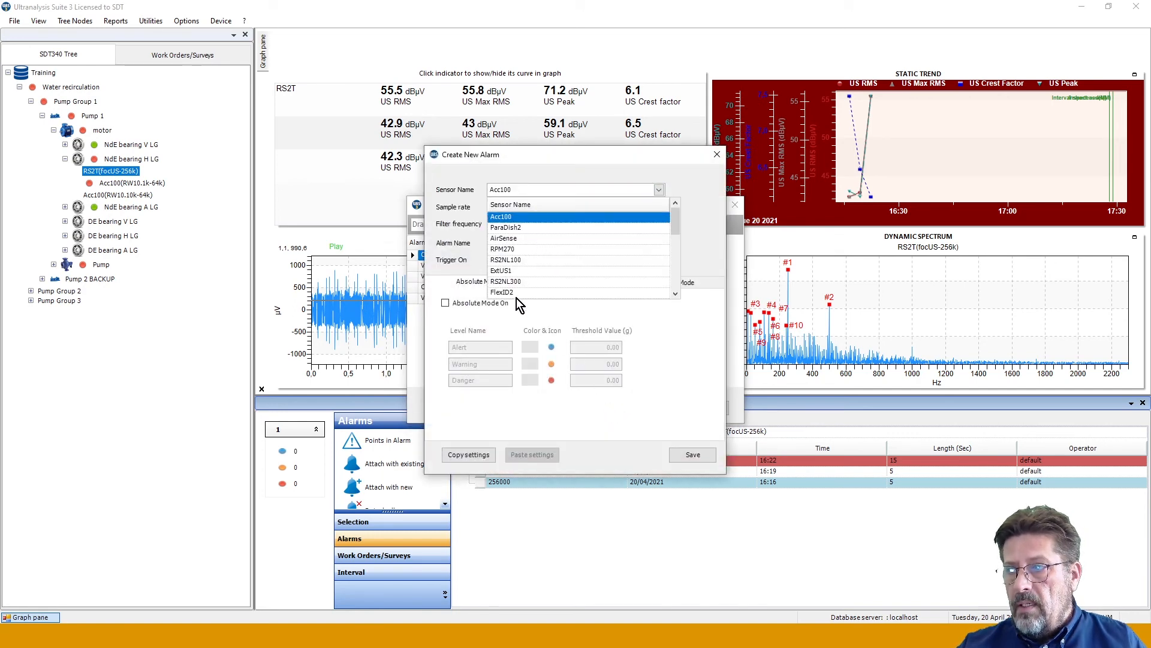
scroll(516, 294, down, 2)
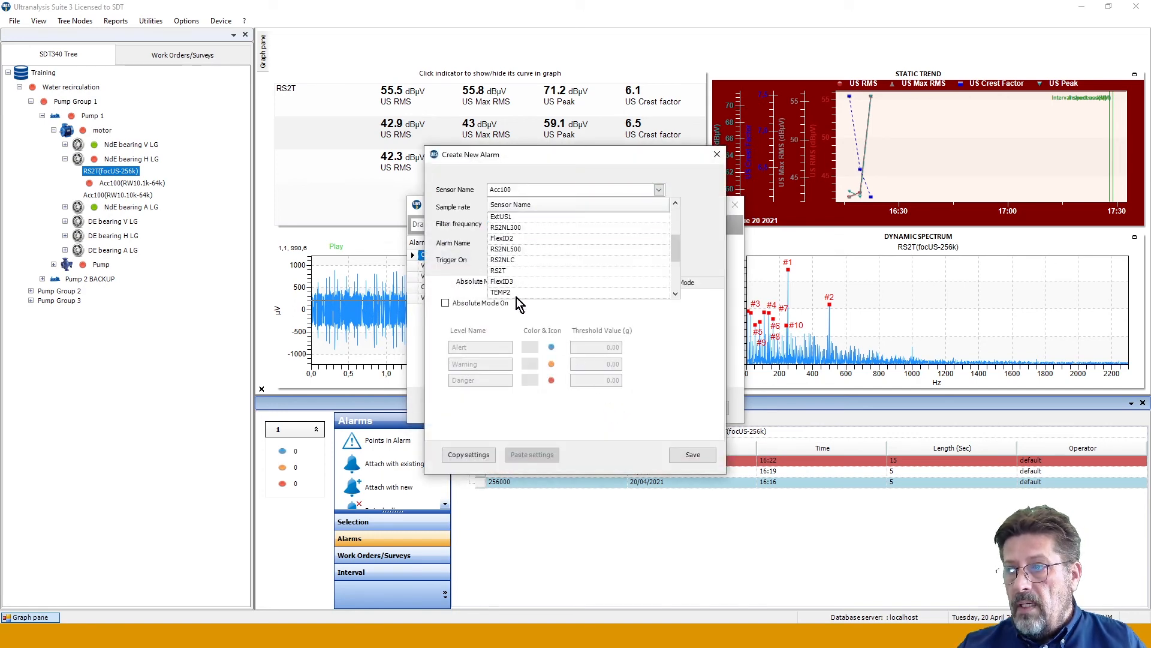
click(500, 271)
click(557, 209)
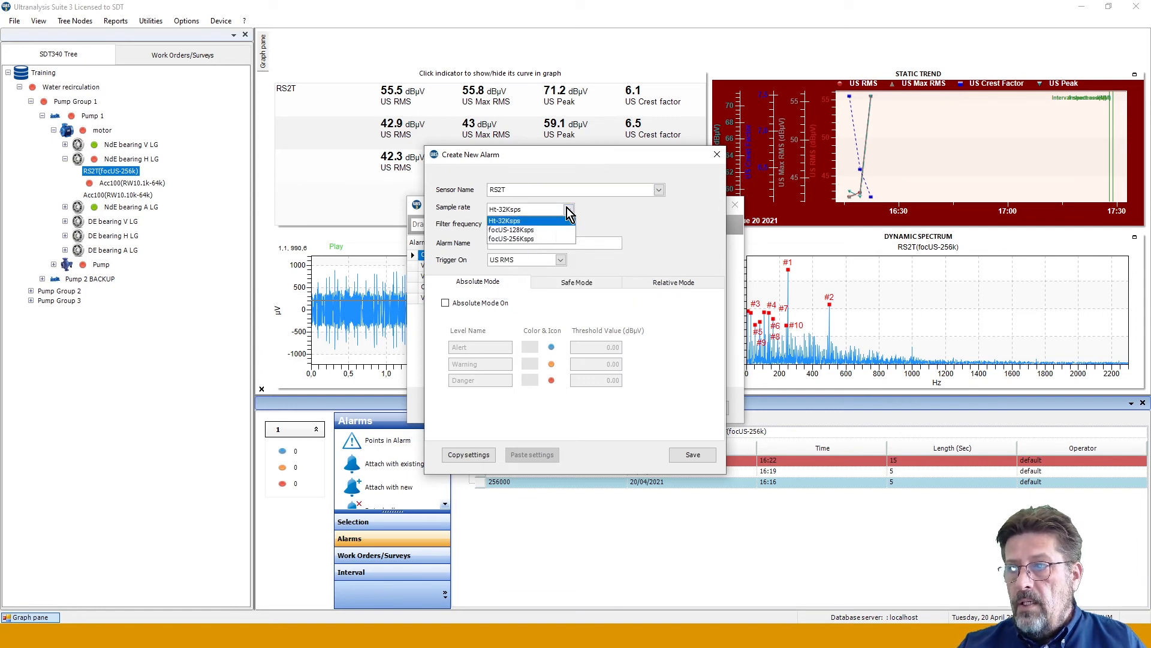
click(527, 239)
click(498, 243)
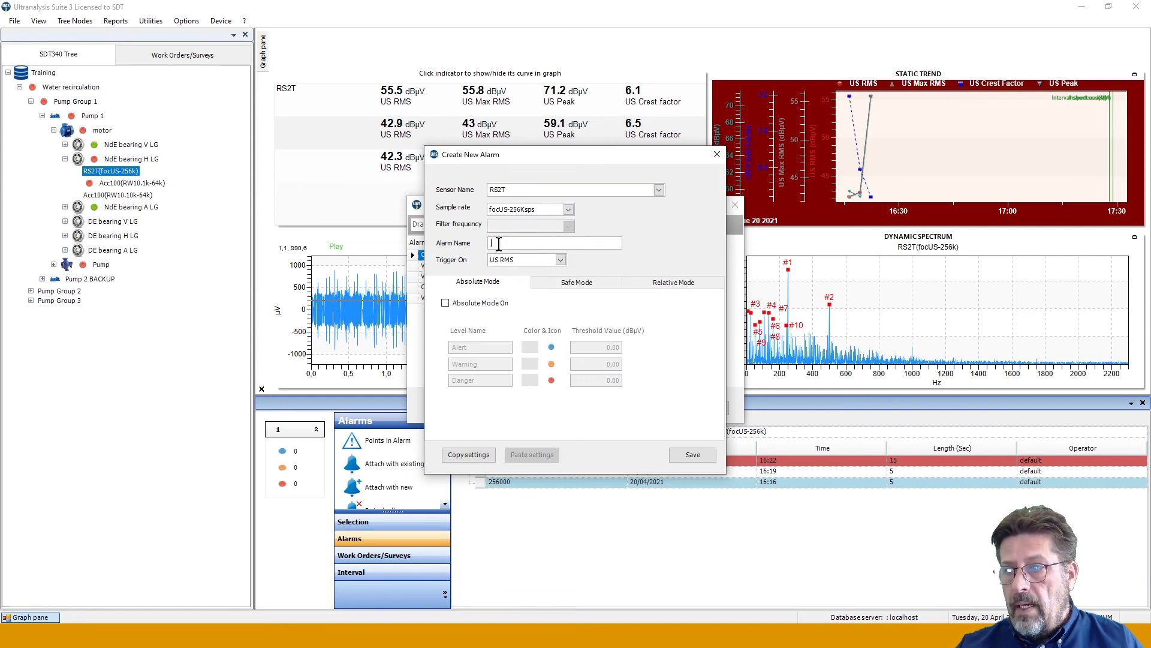
text(new alarm)
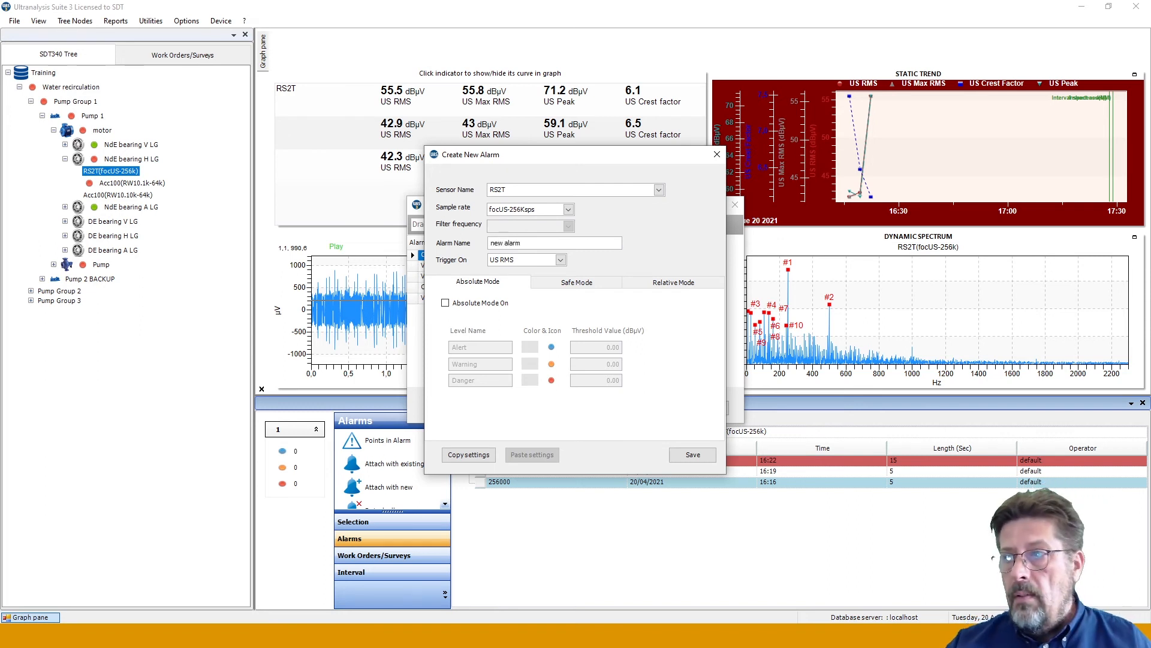
Turn on absolute mode for the new alarm with thresholds of 30 for Alert, 36 for Warning and 42 dBµV for Danger.
click(446, 303)
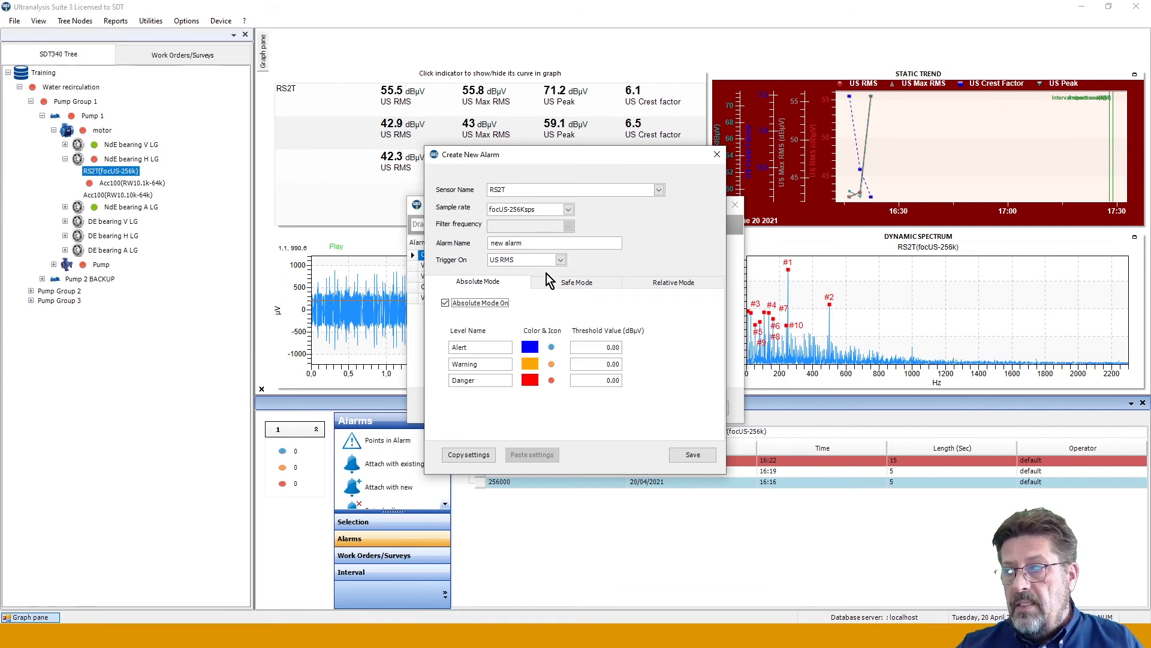
double_click(610, 348)
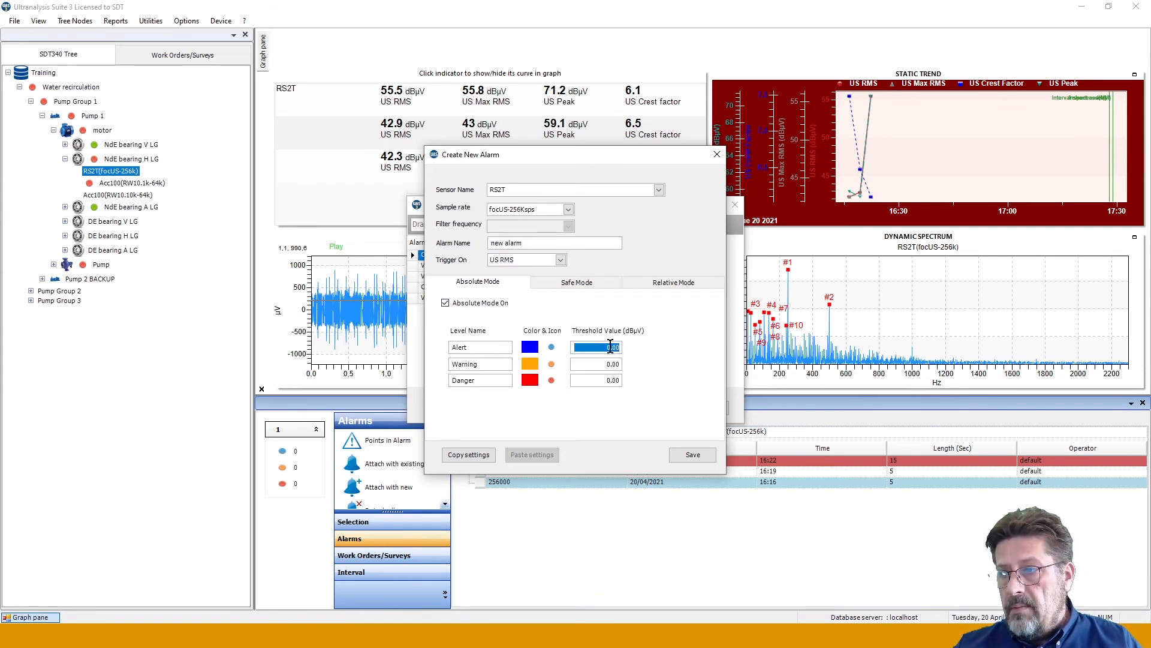
text(30)
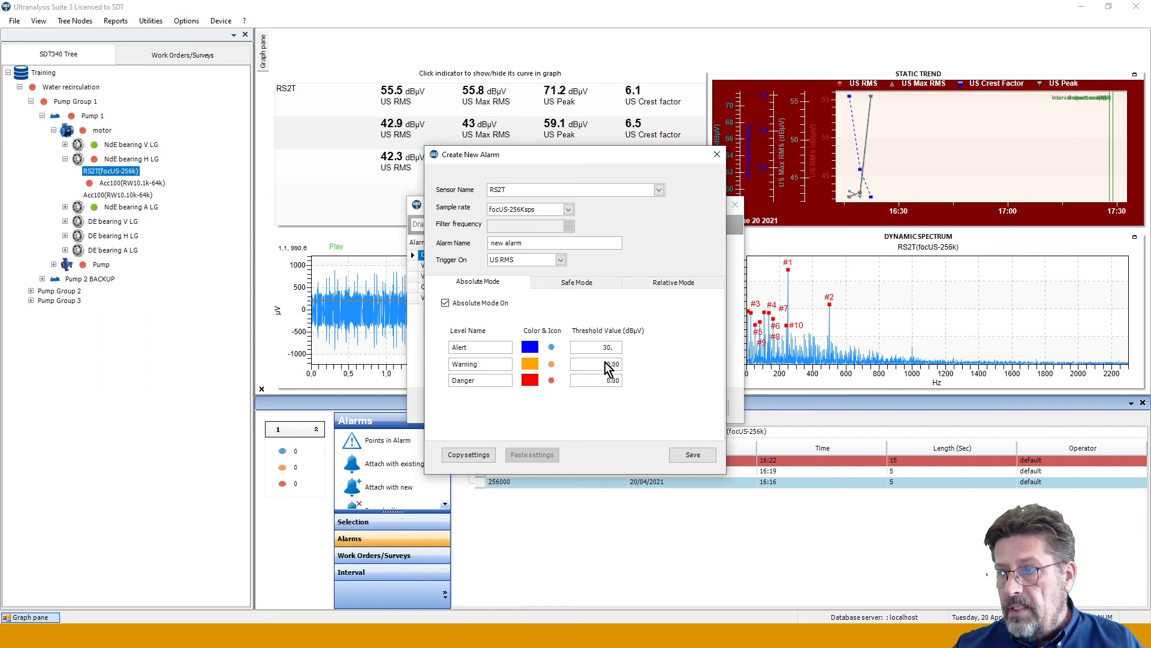
text(.)
double_click(608, 361)
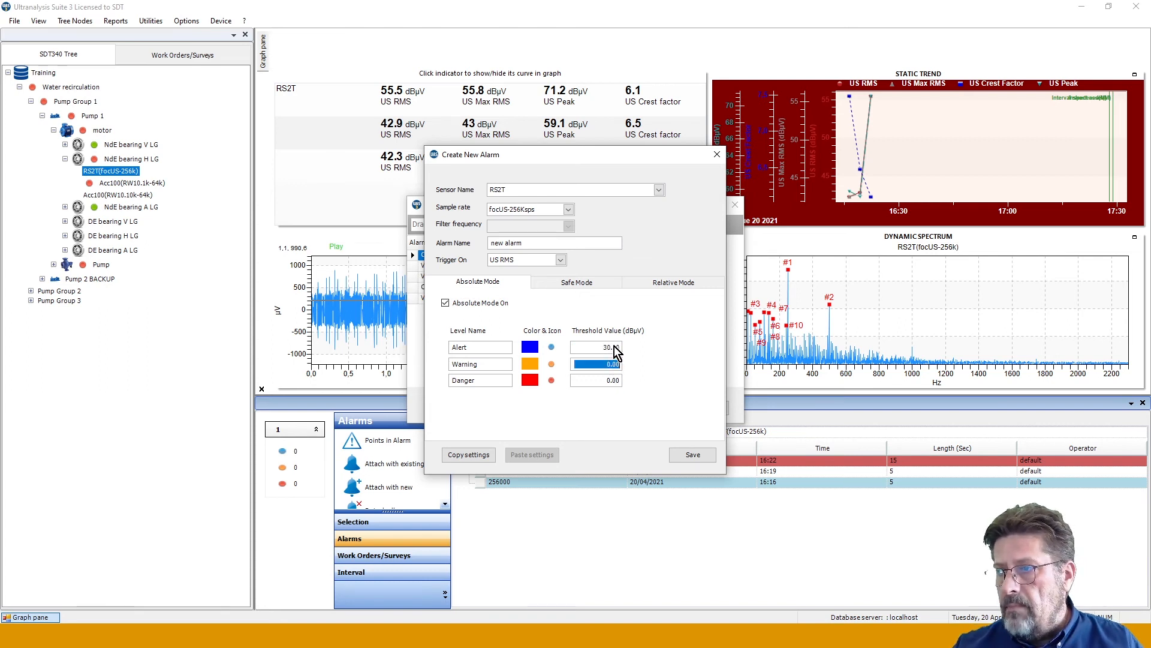
text(36.)
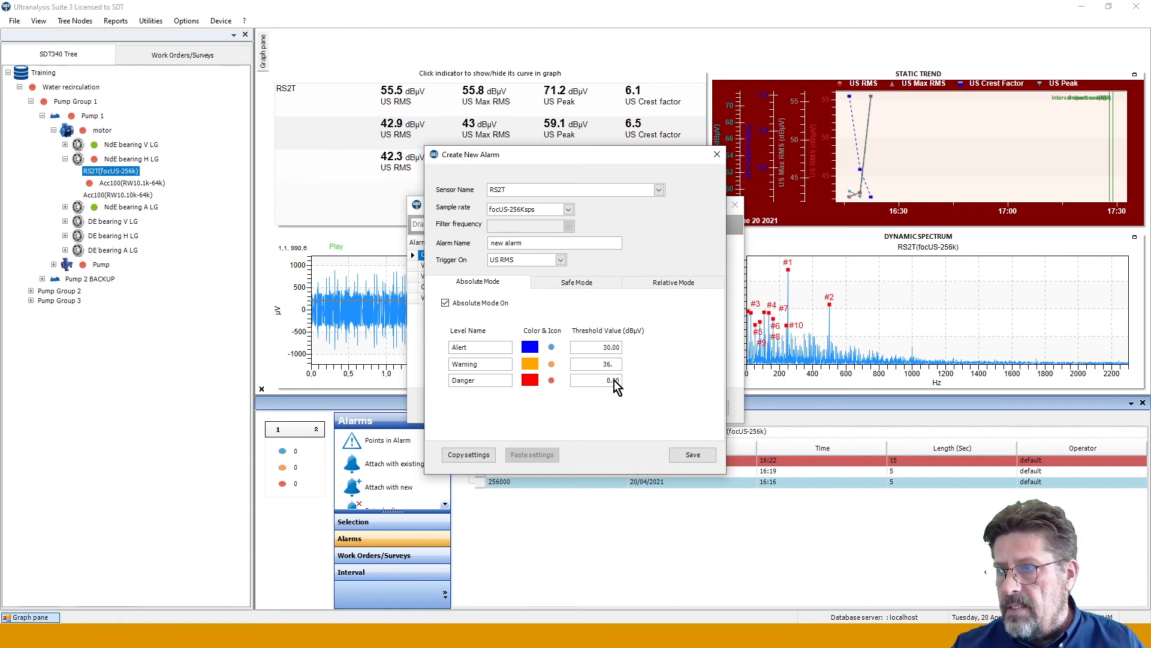
double_click(614, 380)
text(42.)
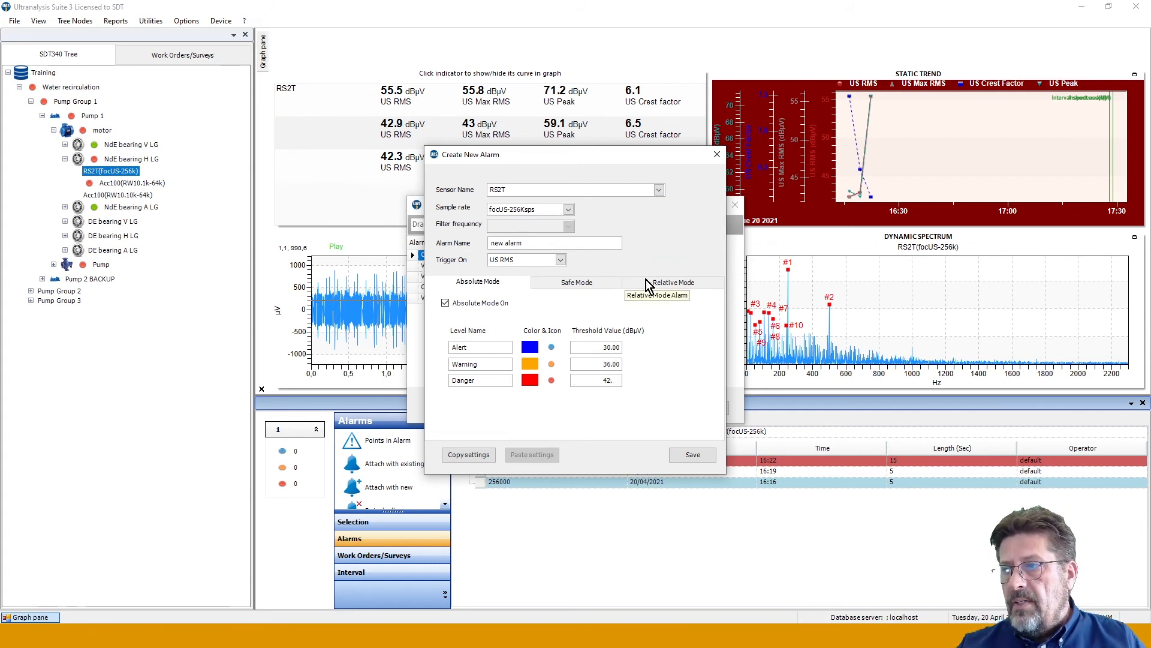
Turn on relative mode compared with the reference value, and discard the new alarm without saving it.
click(646, 279)
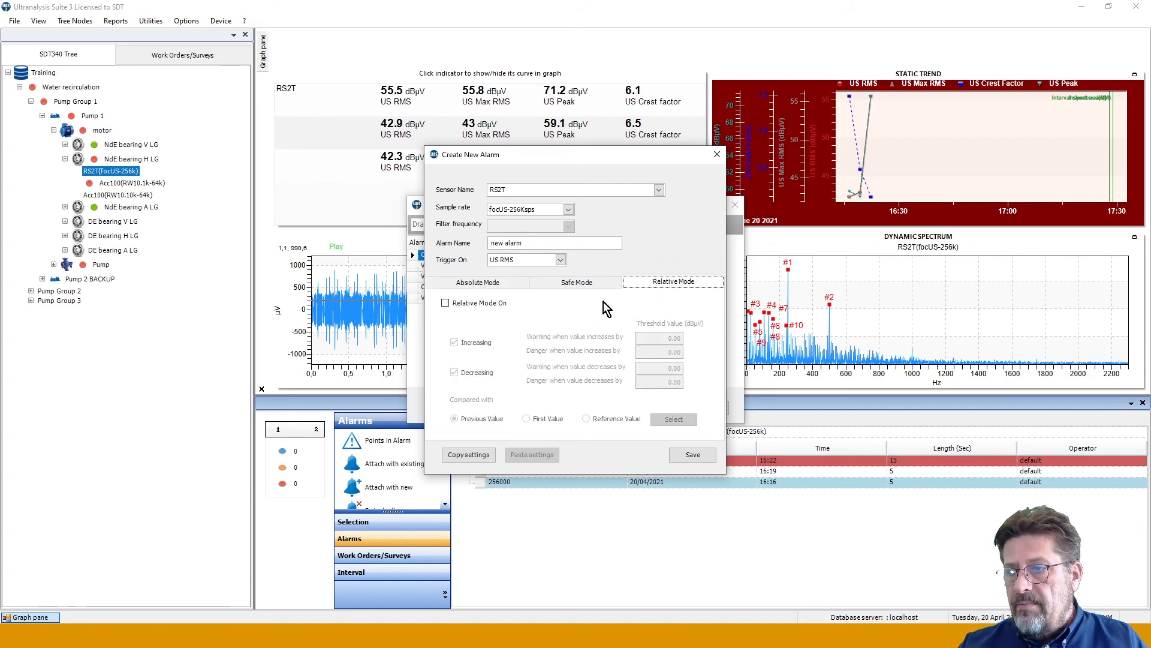
click(446, 303)
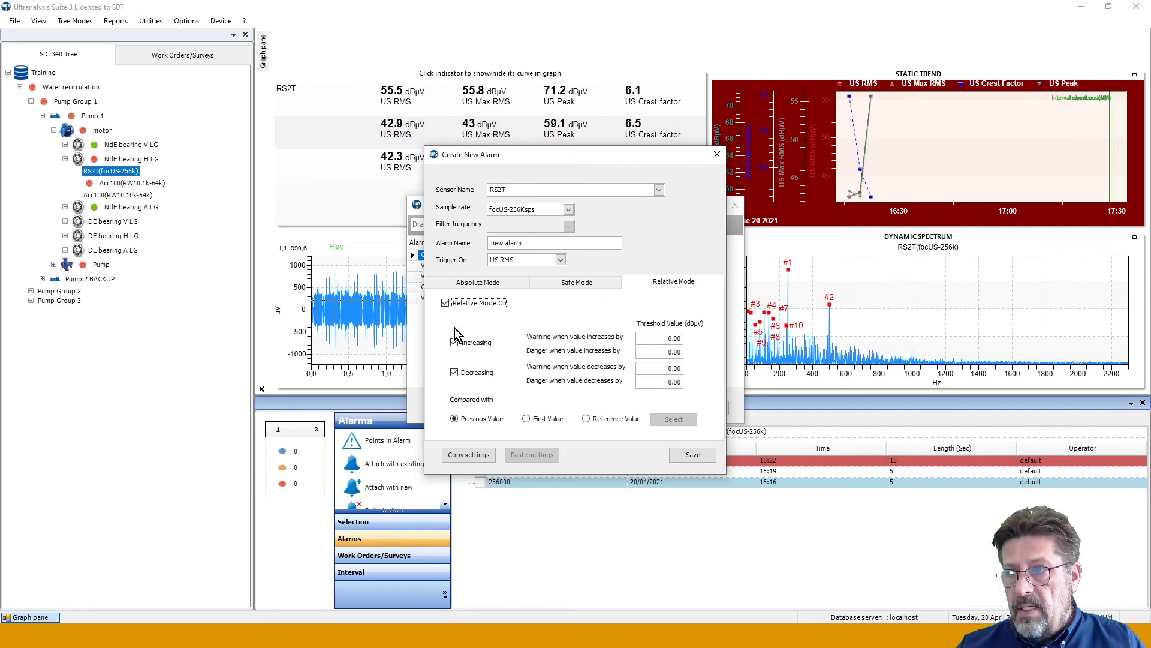
click(586, 419)
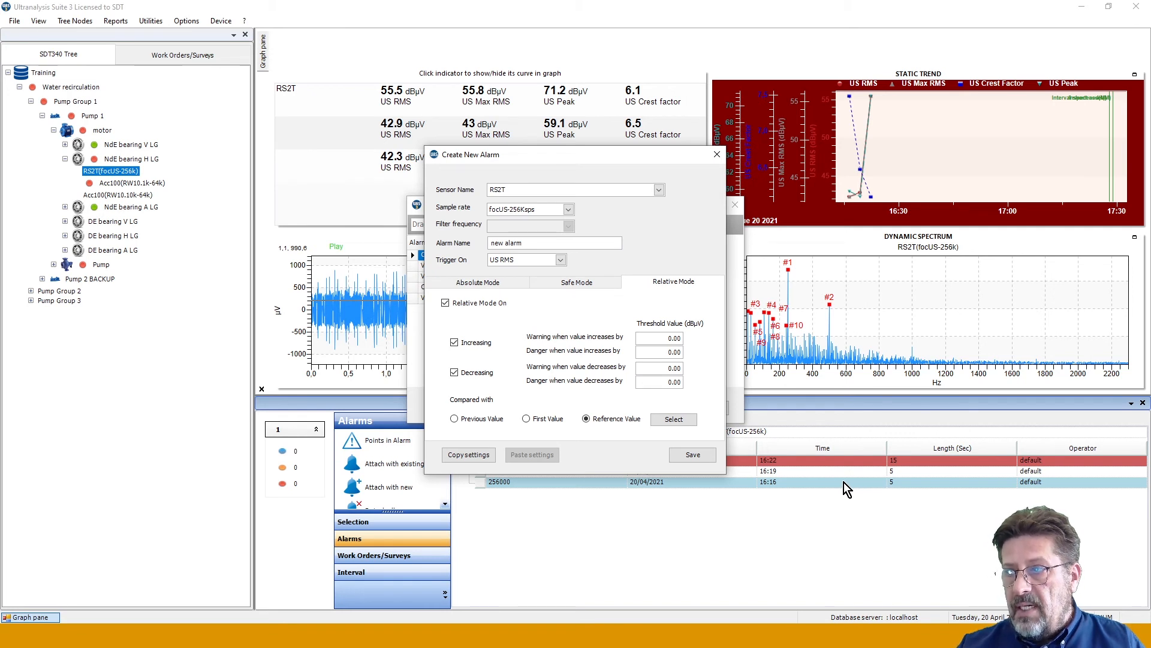
click(720, 158)
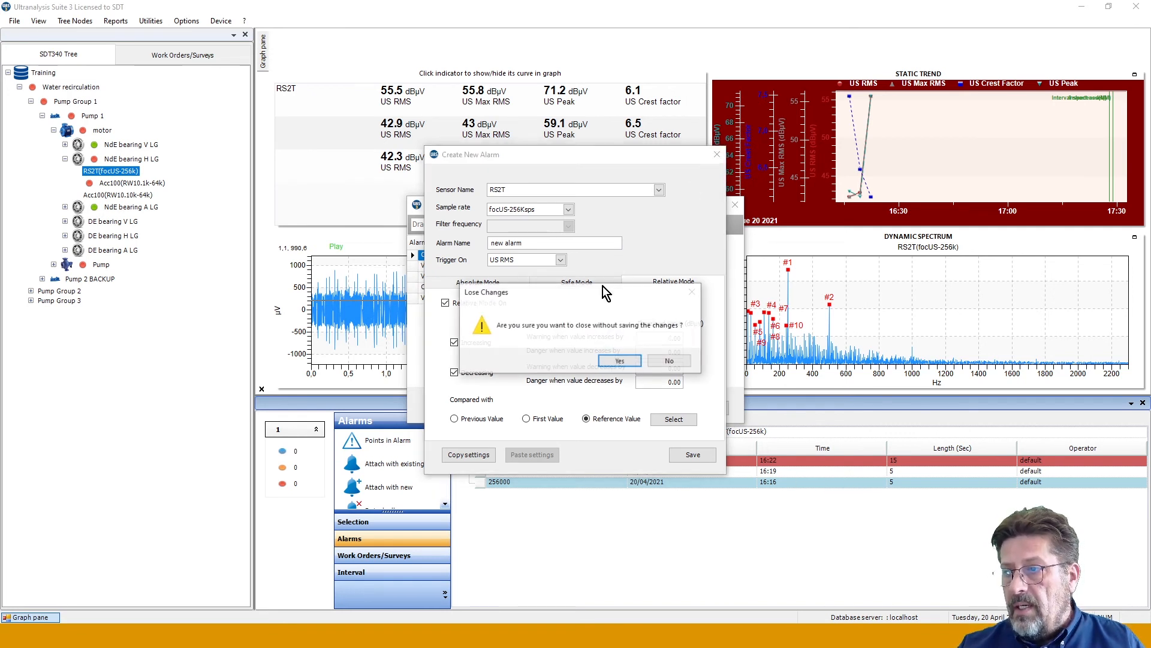
click(666, 362)
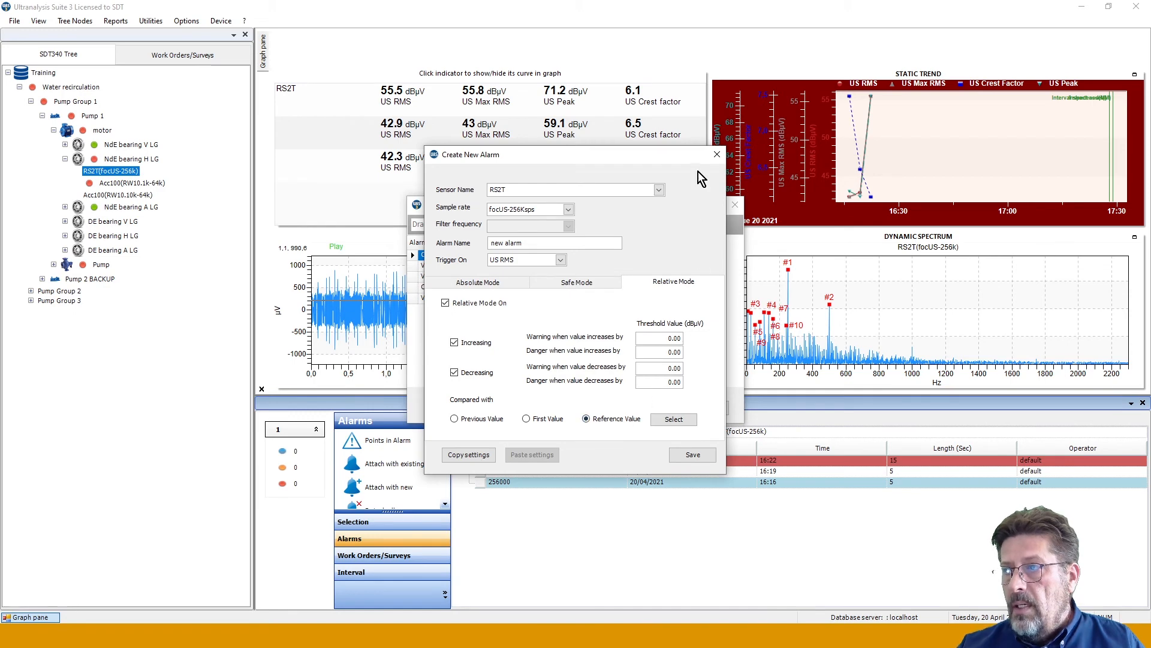
click(717, 155)
click(618, 361)
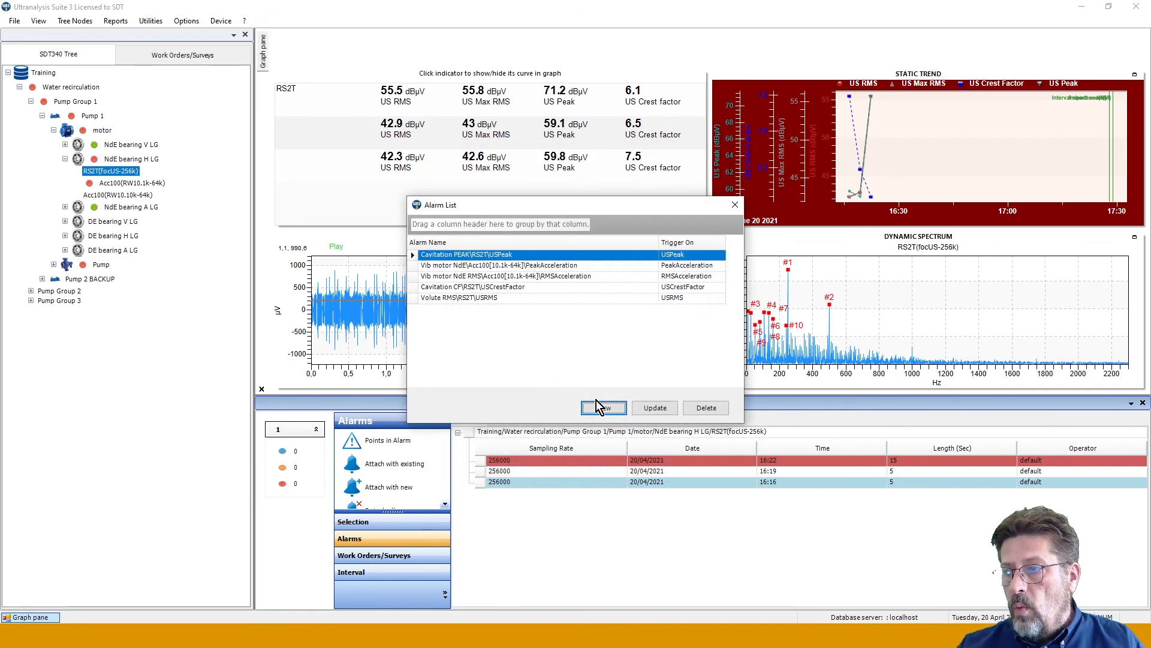
click(735, 205)
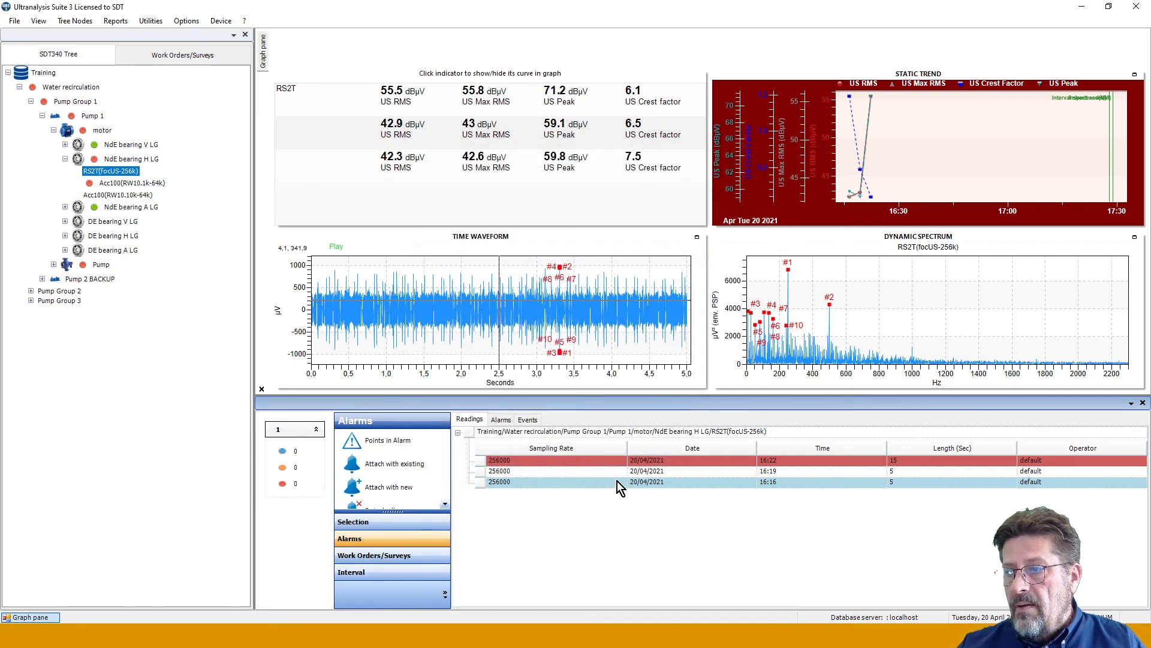
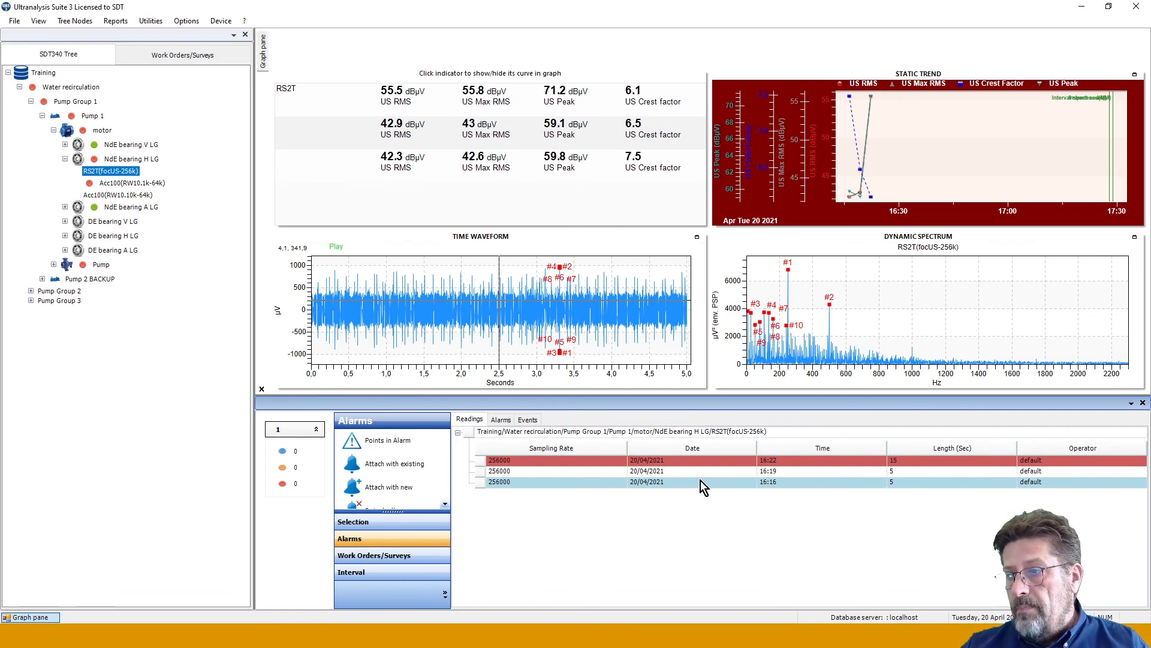
Unmark the 16:16 reading of RS2T(focUS-256k) as the reference.
click(703, 481)
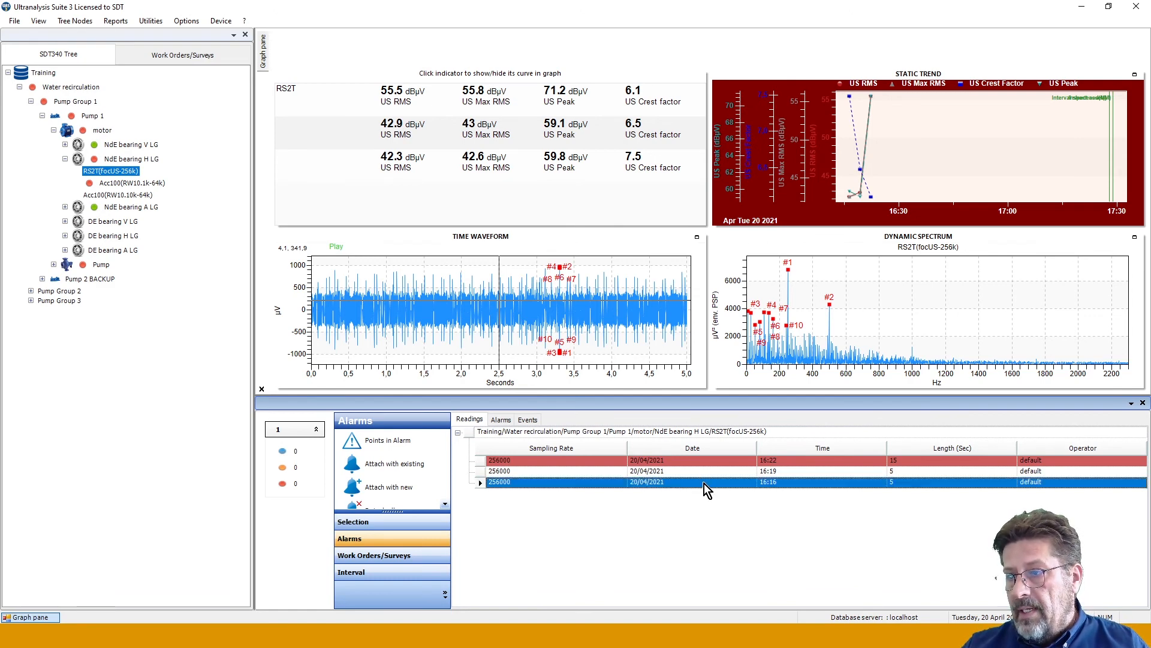
right_click(704, 483)
click(741, 519)
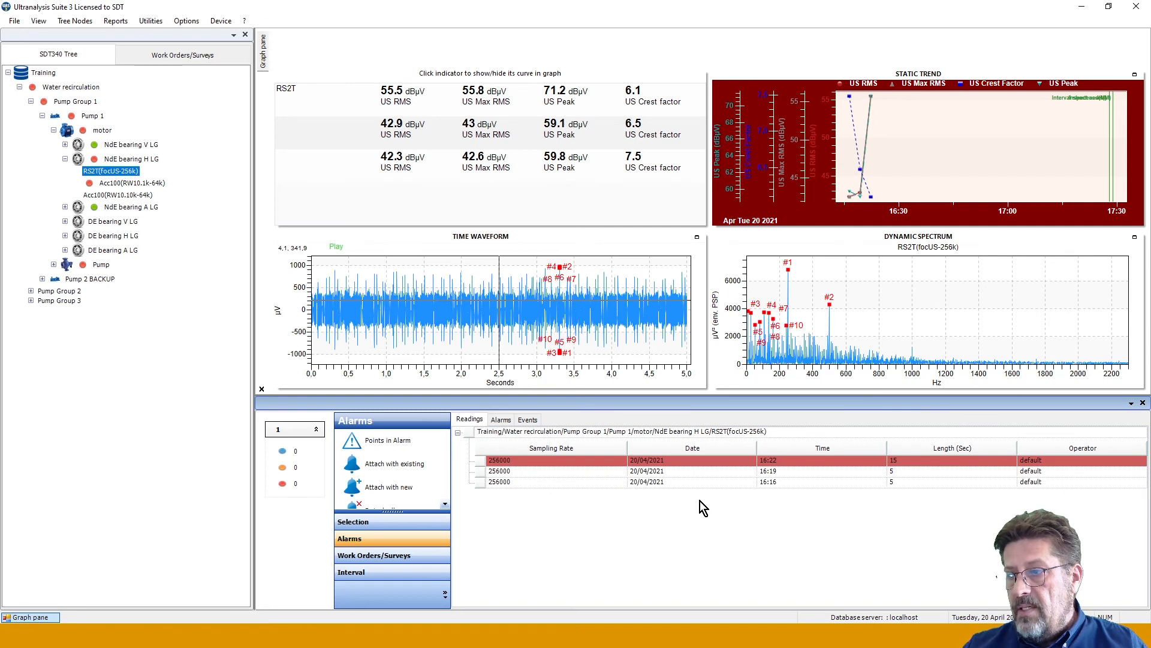
Exclude the 16:16 reading from the static trend graph, and include it again.
click(697, 481)
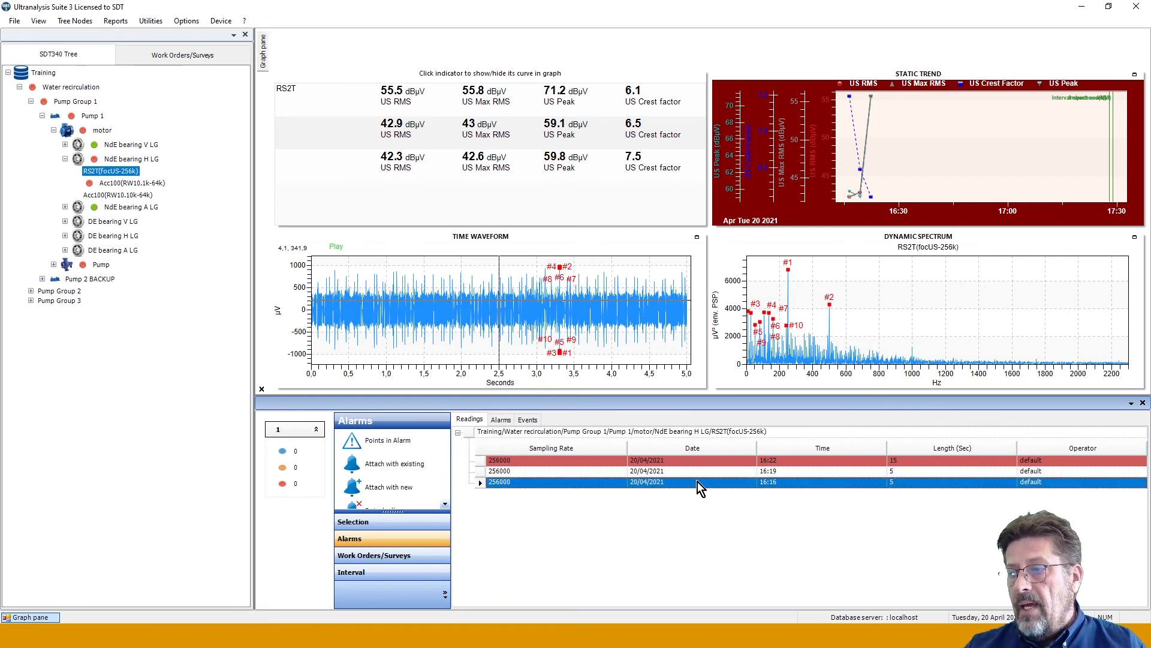
right_click(697, 482)
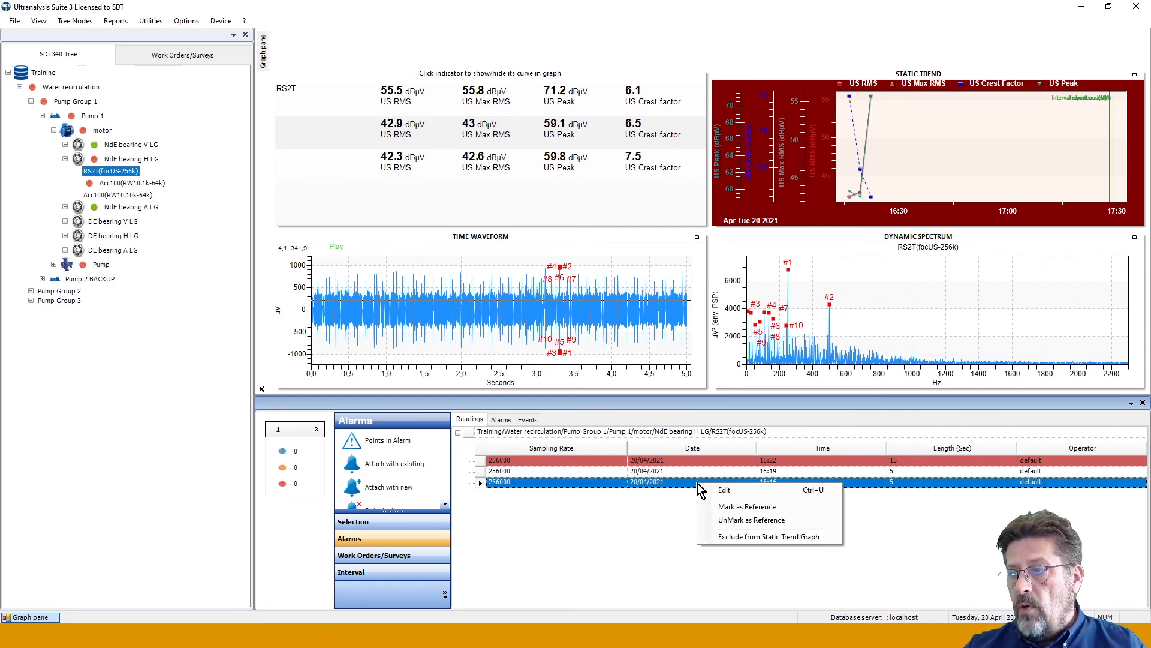
click(742, 538)
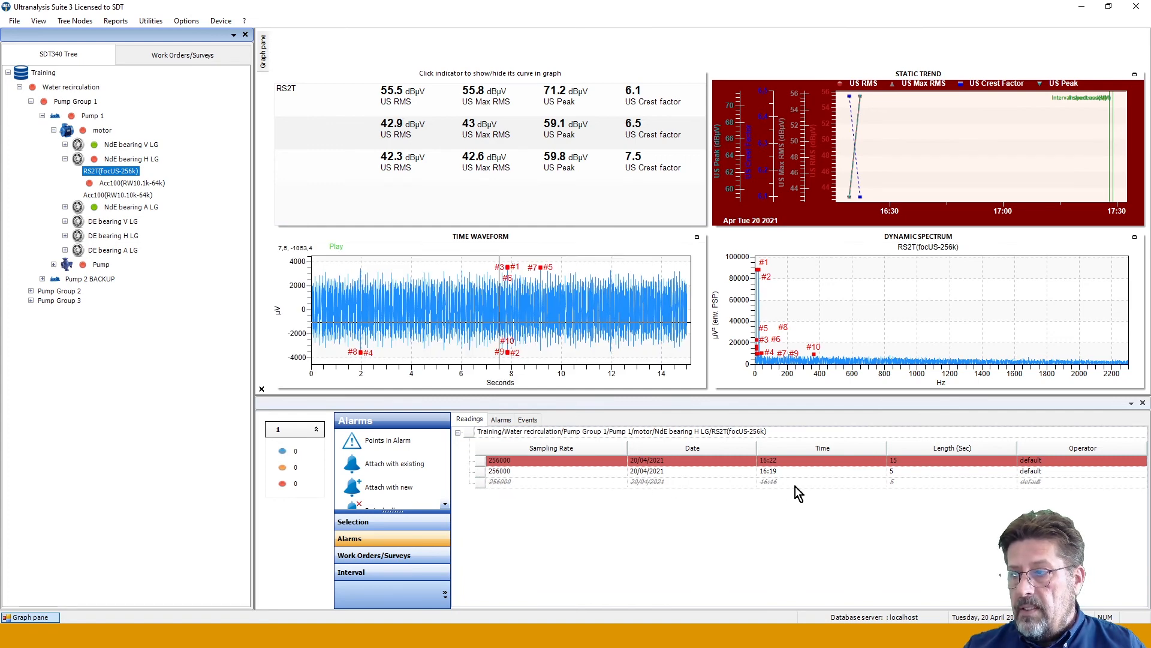
click(720, 482)
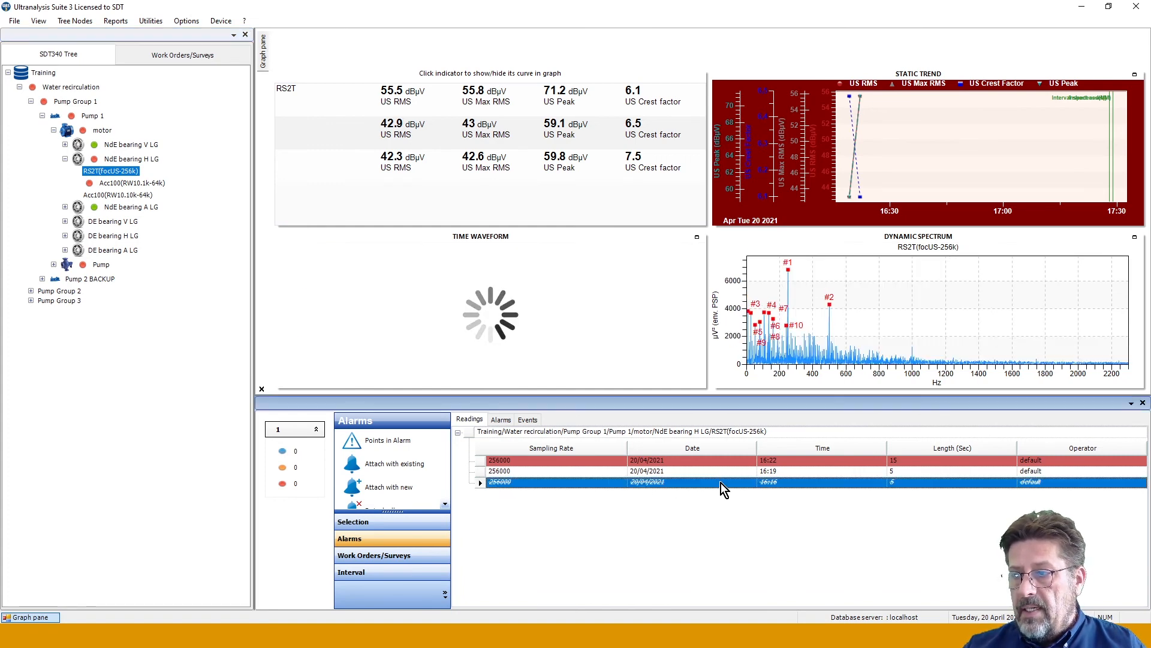
right_click(720, 484)
click(752, 533)
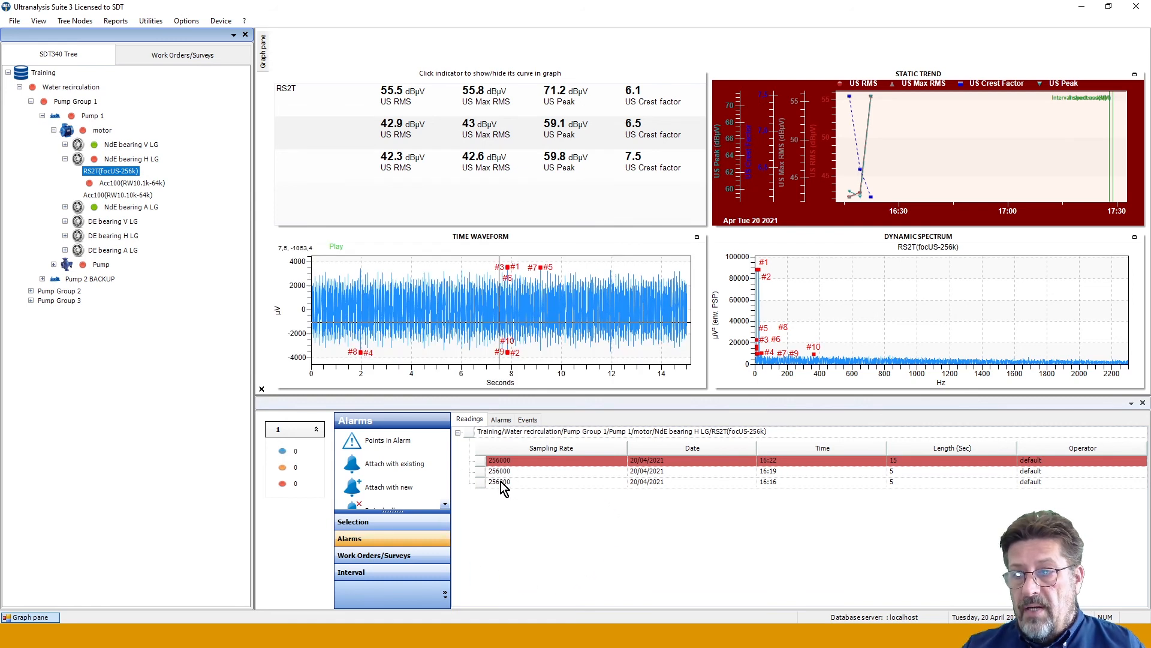
Create a new alarm named "New alarm" to attach to the RS2T(focUS-256k) measurement point of NdE bearing H LG.
click(520, 431)
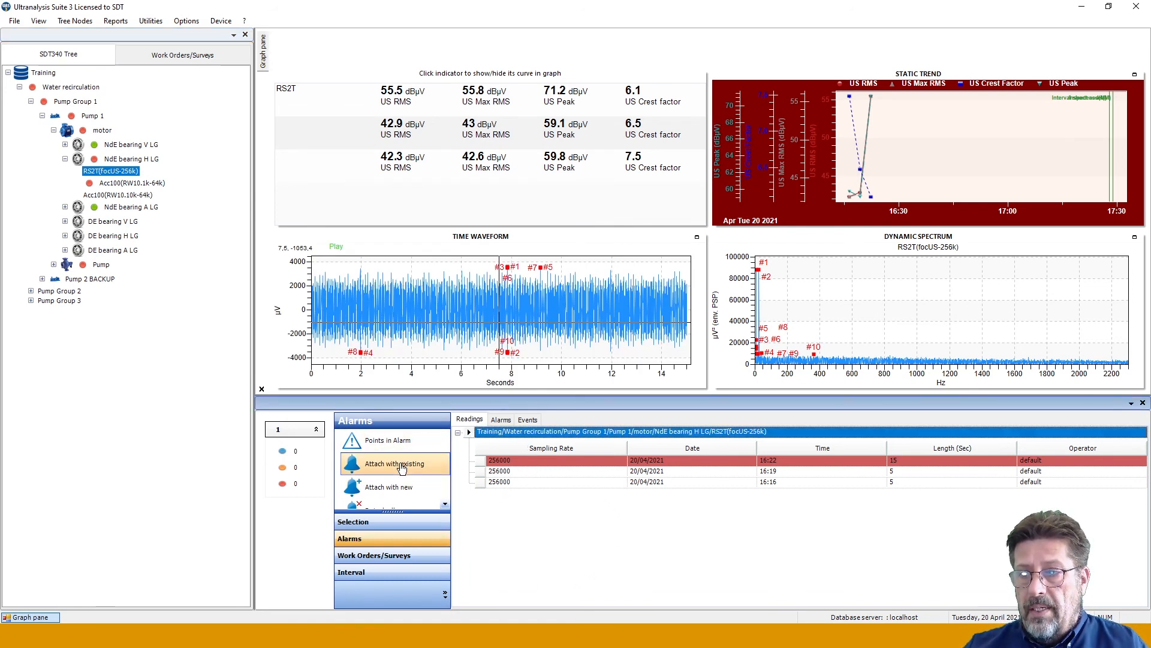
click(400, 493)
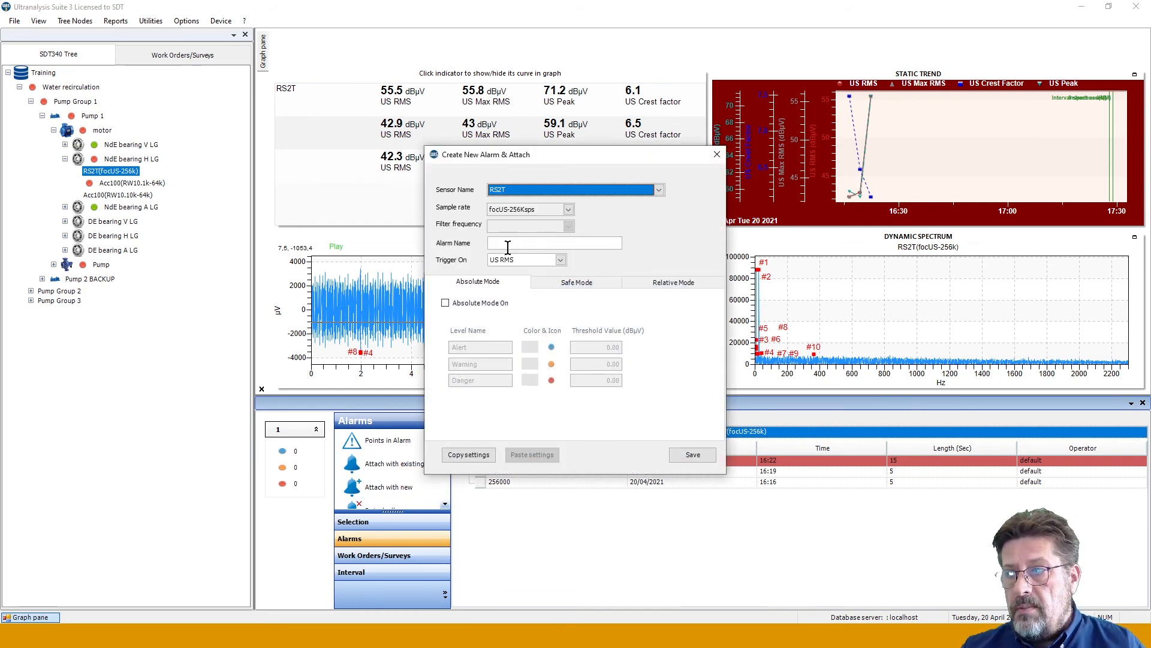
click(507, 245)
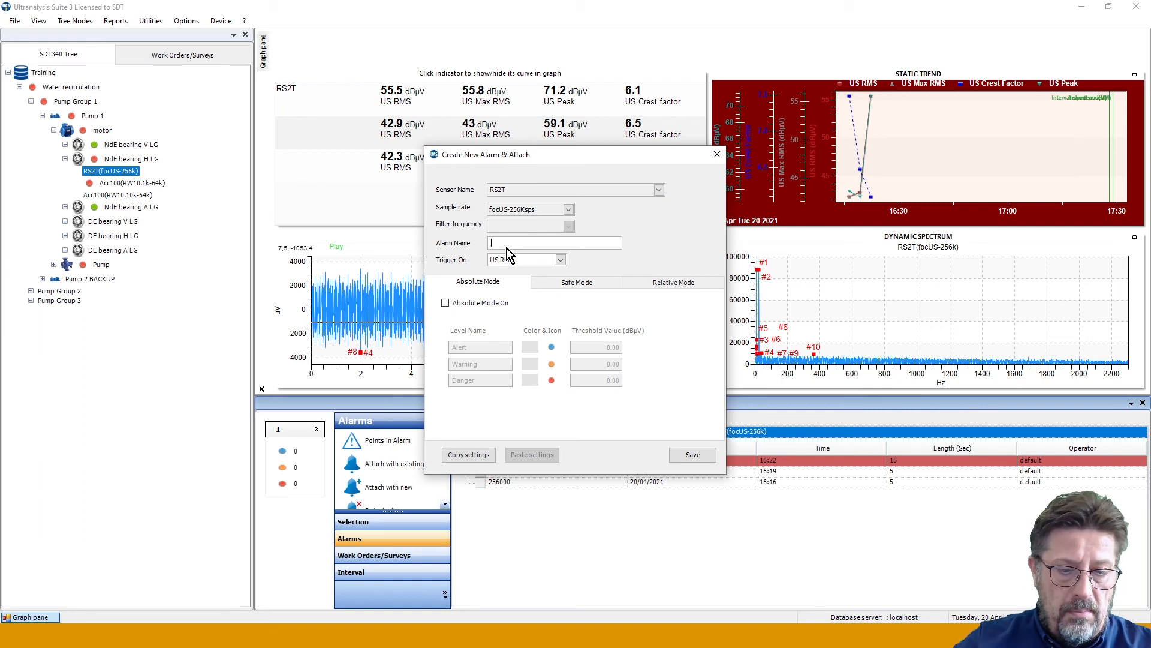
text(New alarm)
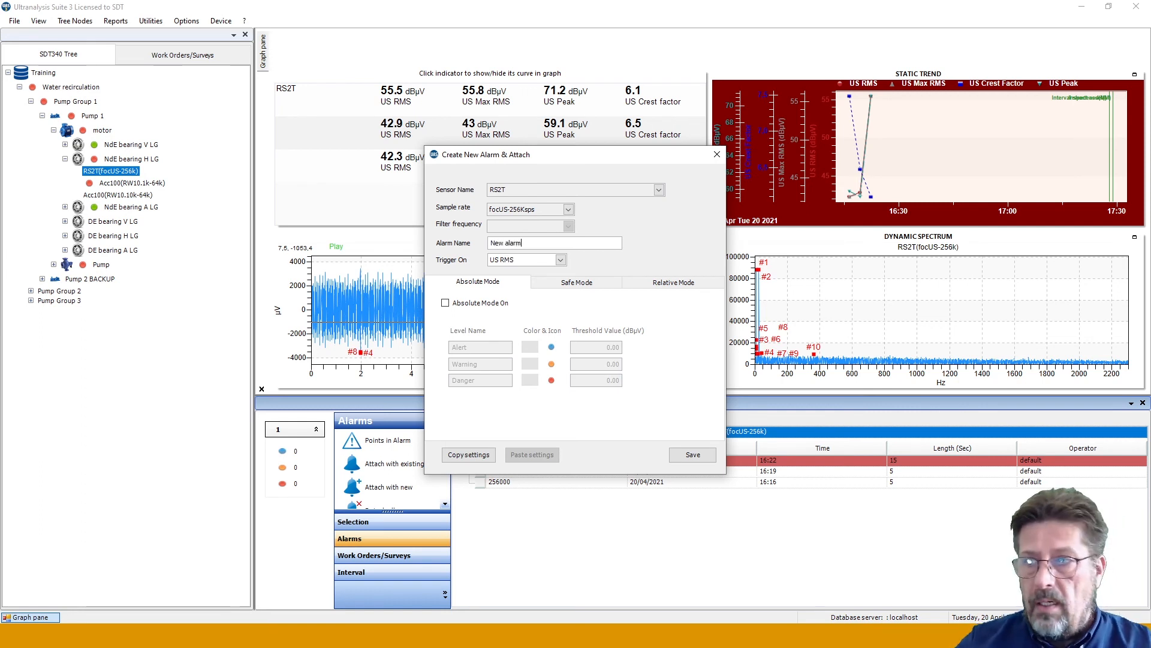
Turn on absolute mode with thresholds of 20 for Alert, 26 for Warning and 32 dBµV for Danger, and save the alarm.
click(445, 302)
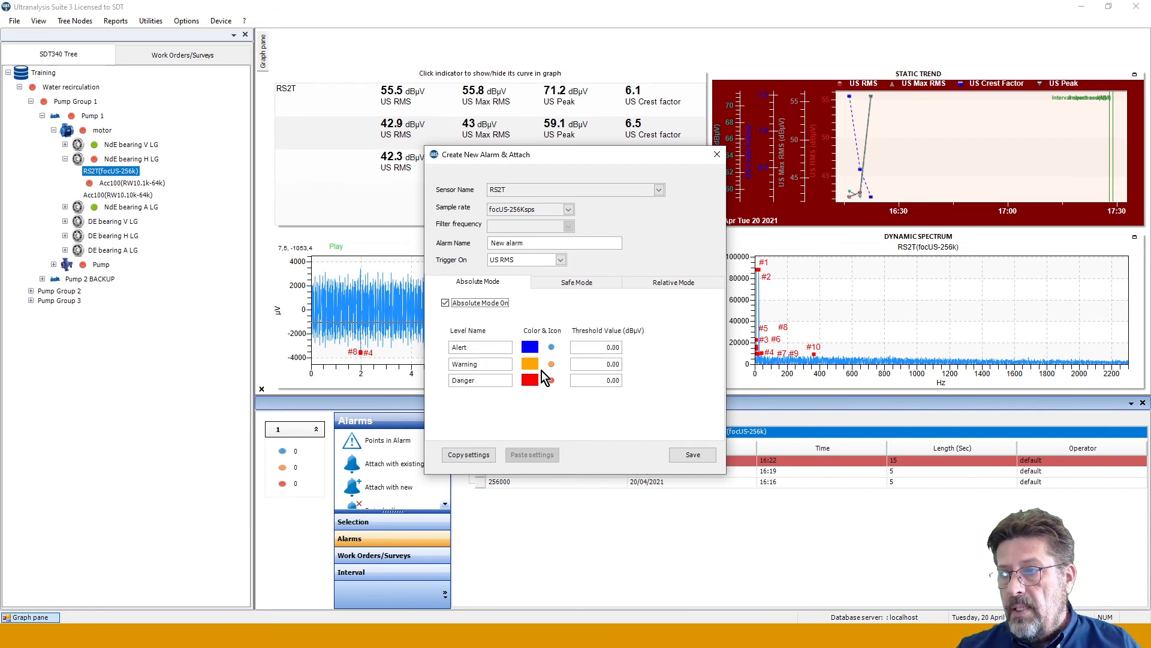
double_click(613, 348)
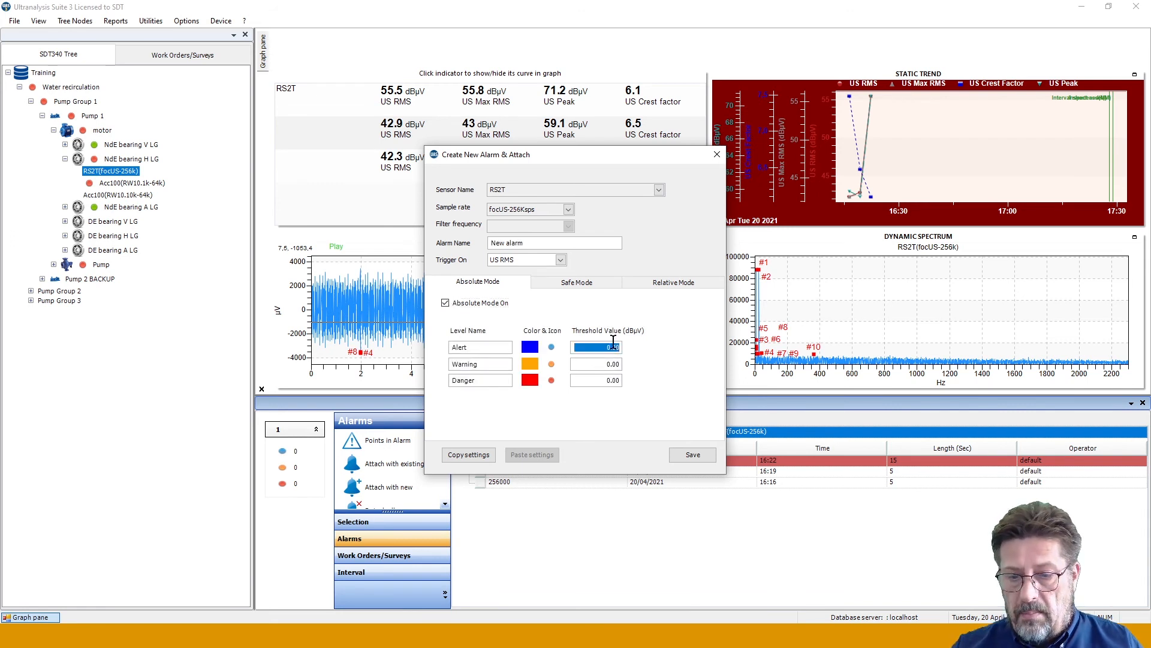
text(20)
double_click(613, 364)
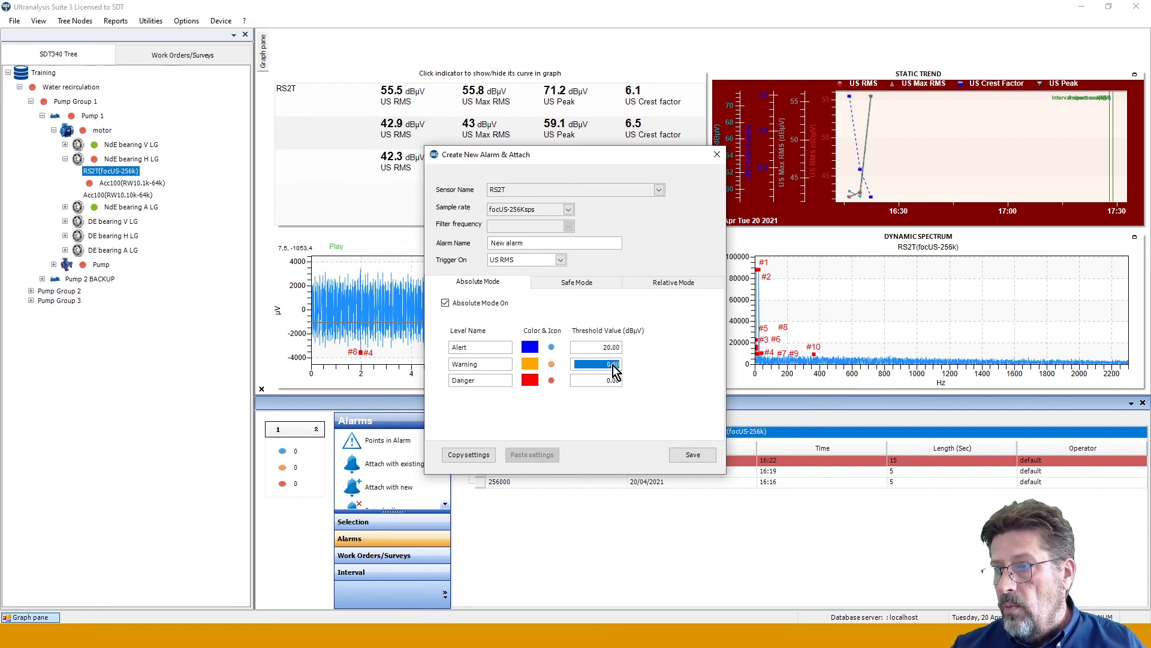
text(26)
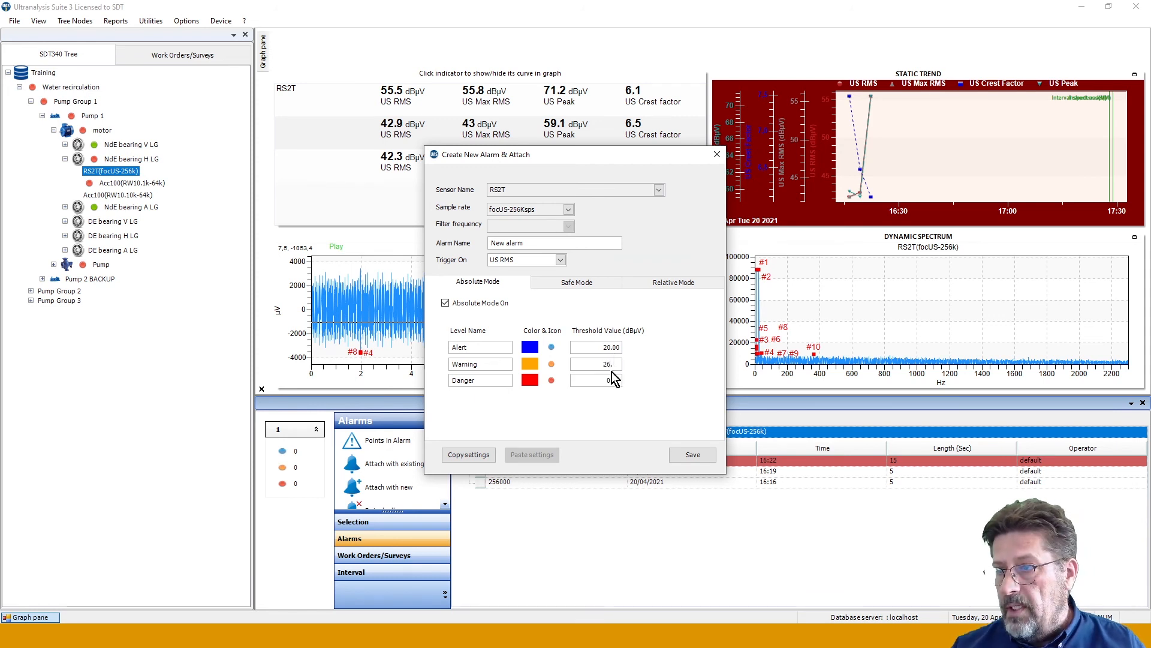
double_click(607, 378)
text(3)
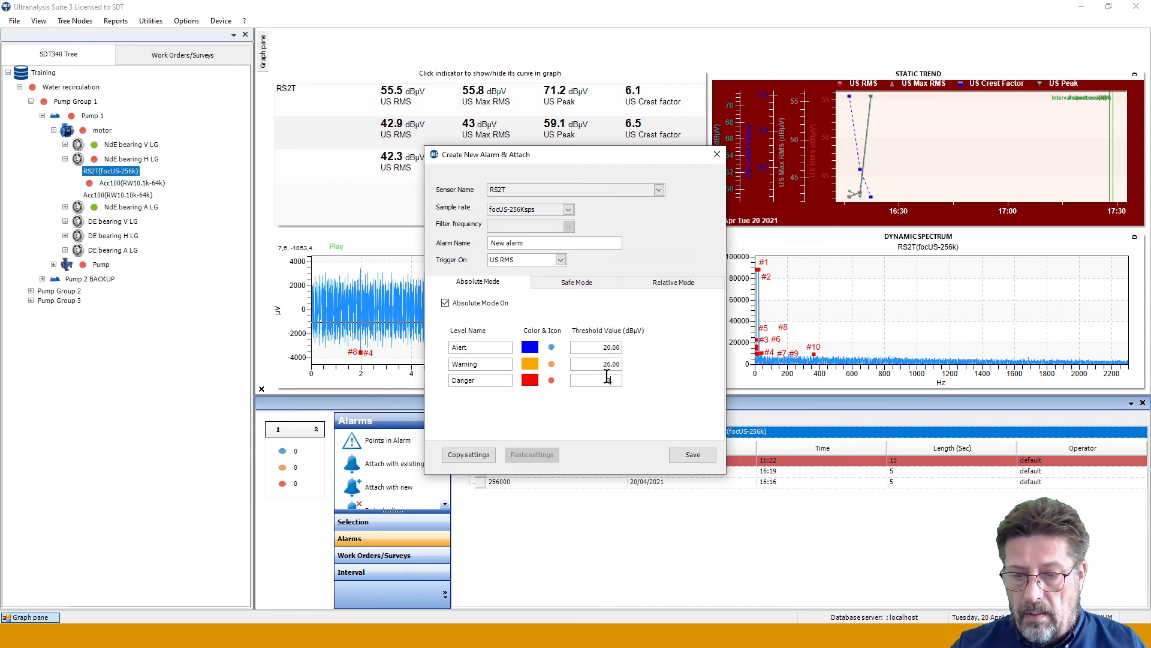
text(2.)
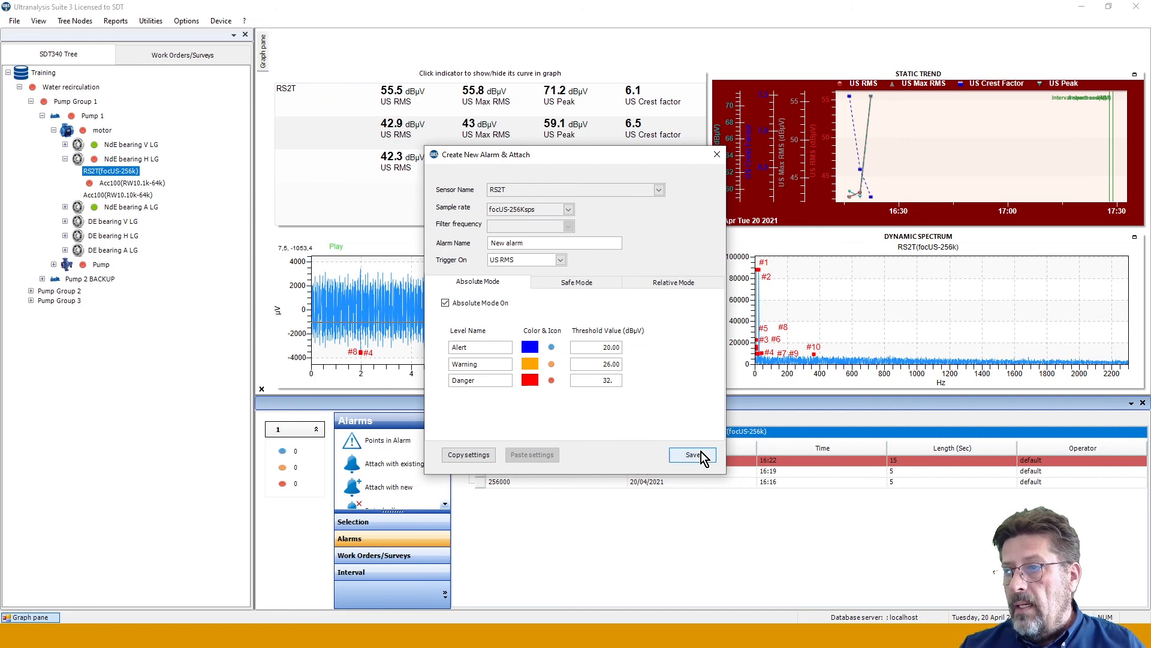
key(BackSpace)
click(698, 456)
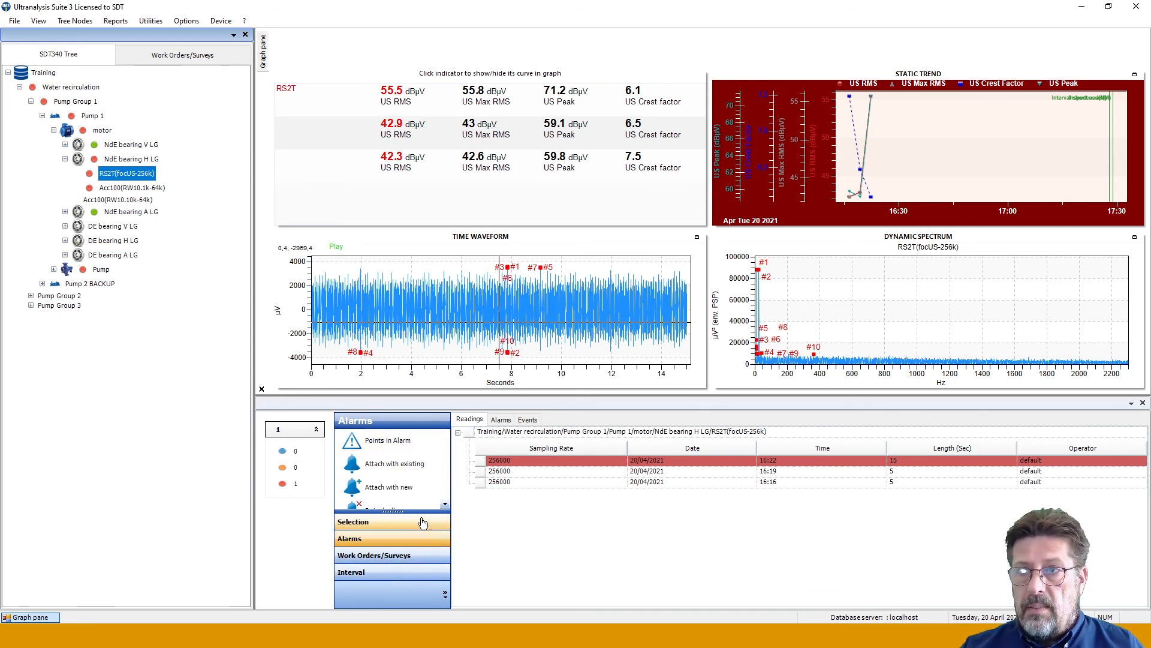
Show the measurement points of the whole Water recirculation node and look through their list.
click(63, 89)
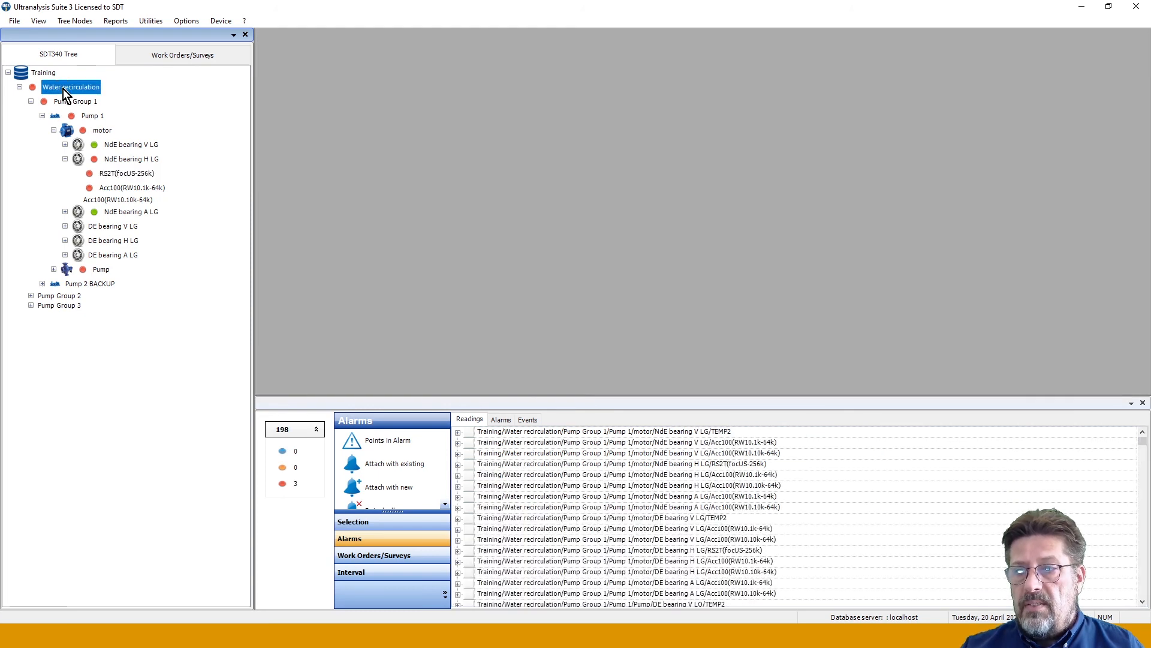
scroll(851, 466, down, 3)
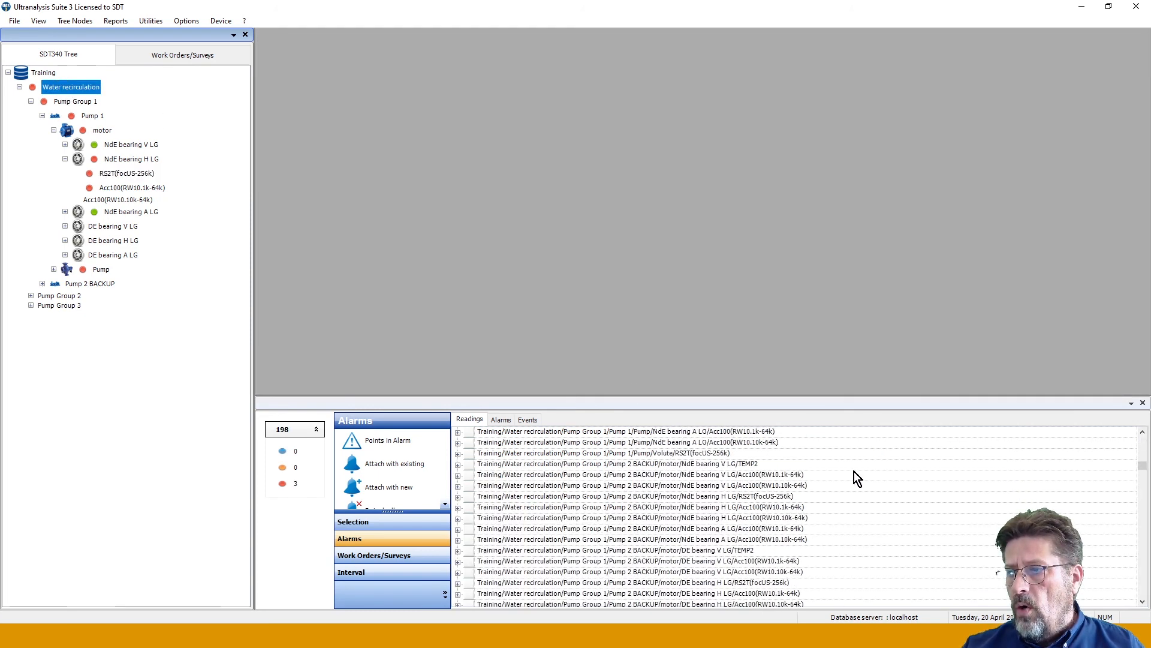
scroll(858, 480, up, 3)
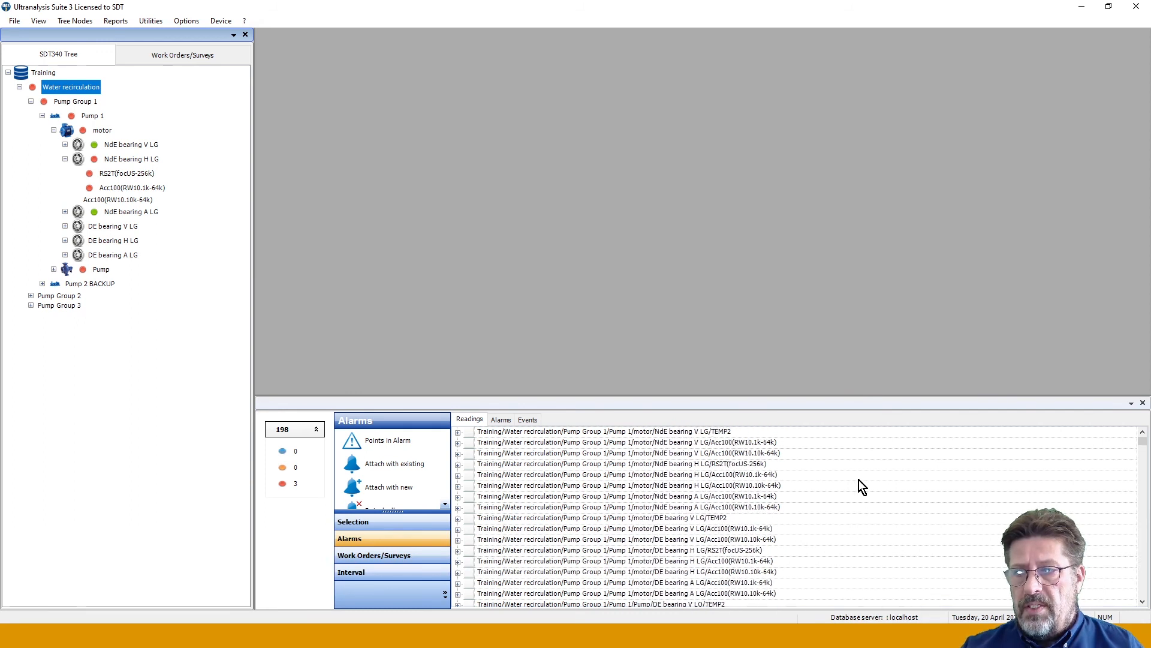
Search Water recirculation for points in alarm at the Alert, Warning and Danger levels, and try to report on them without selecting any.
click(379, 445)
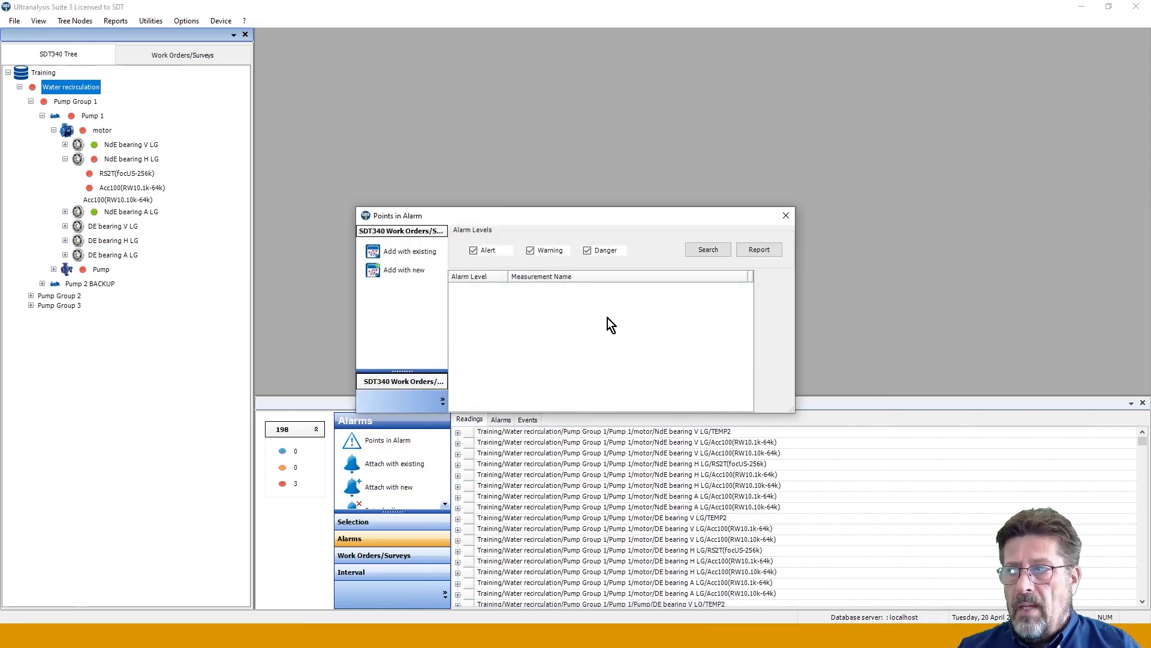
click(474, 252)
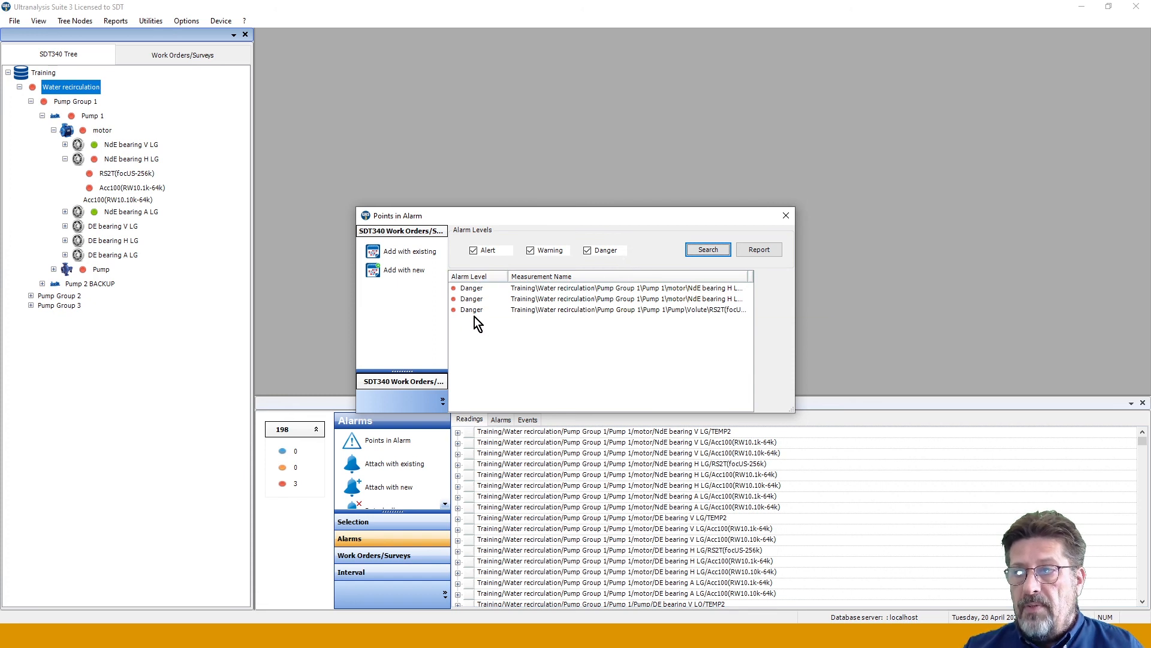
click(758, 249)
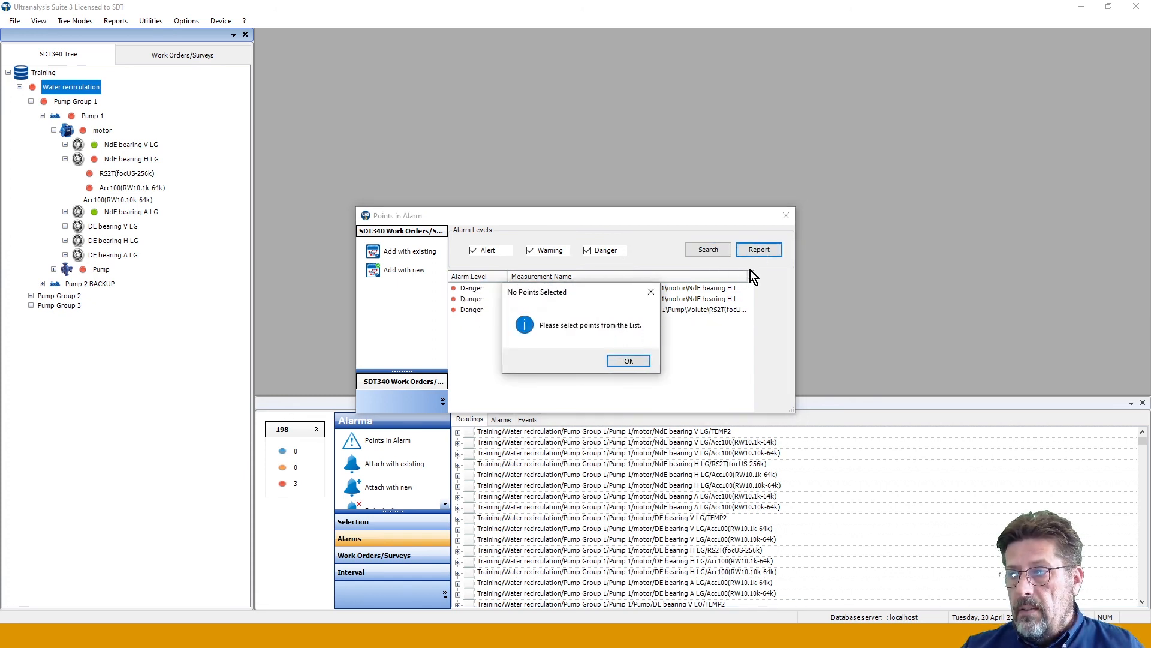
click(627, 360)
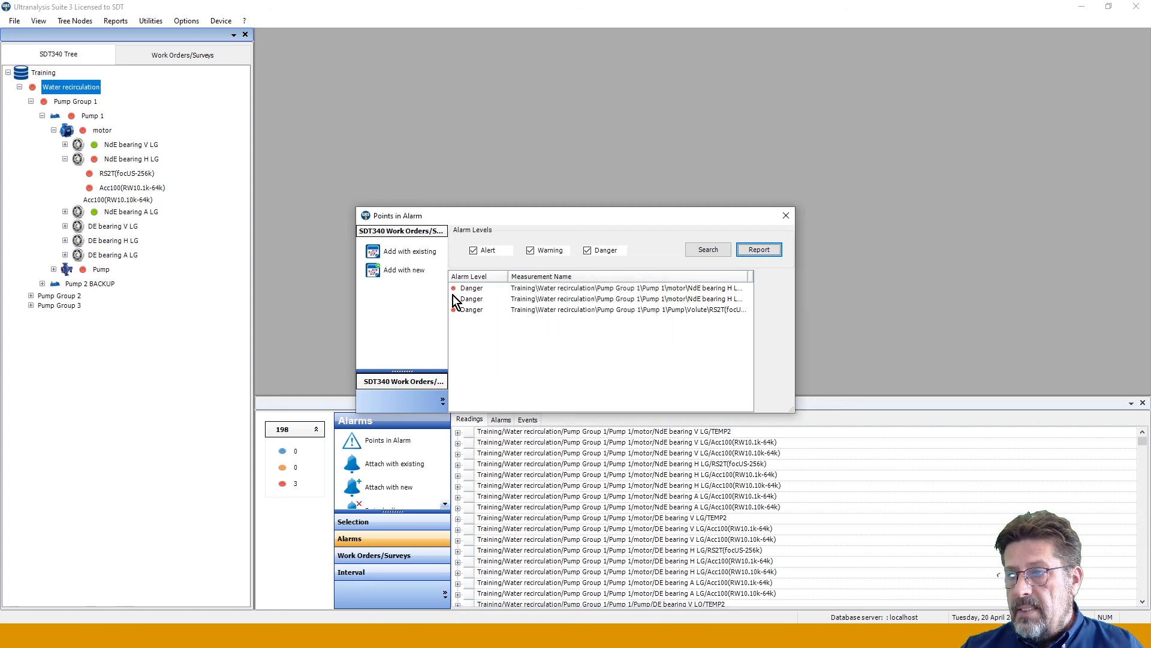
Select all the points found in alarm and generate their Alarm Fired report, view it full screen and close it.
click(503, 289)
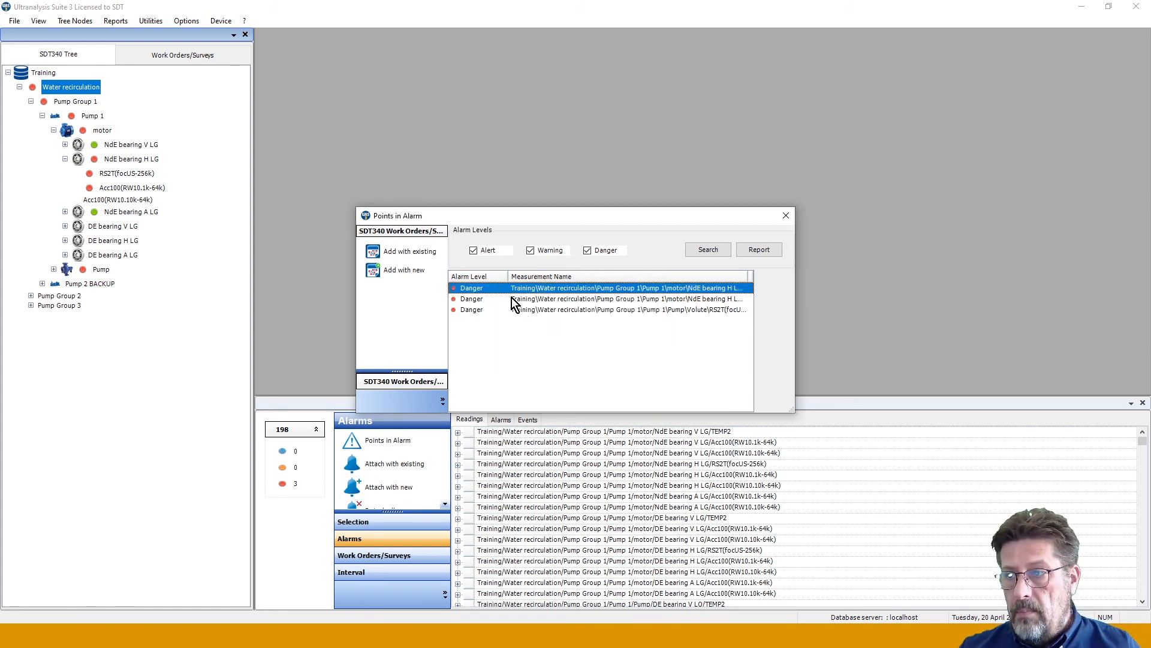
click(512, 299)
click(512, 309)
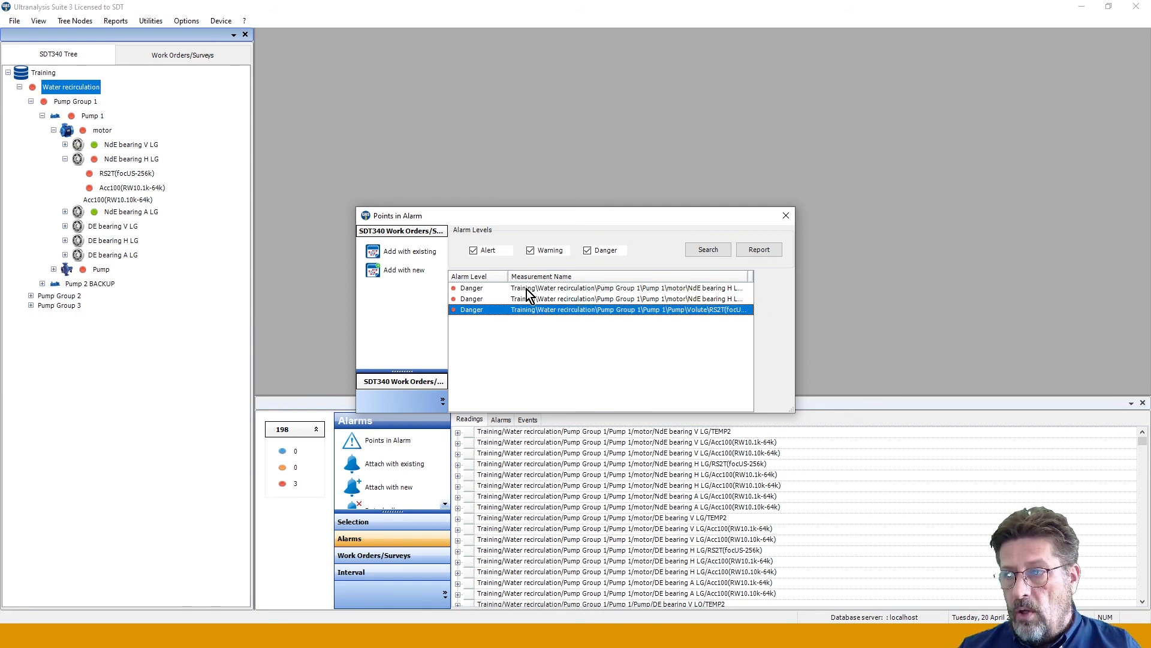
ctrl+click(526, 289)
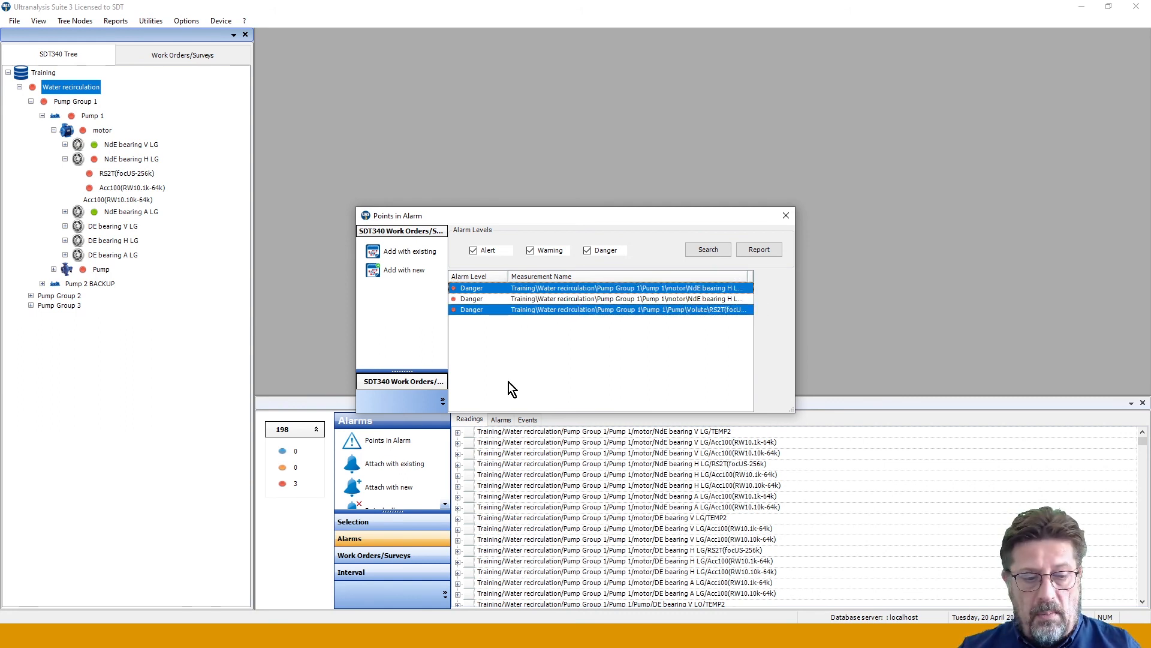
click(516, 289)
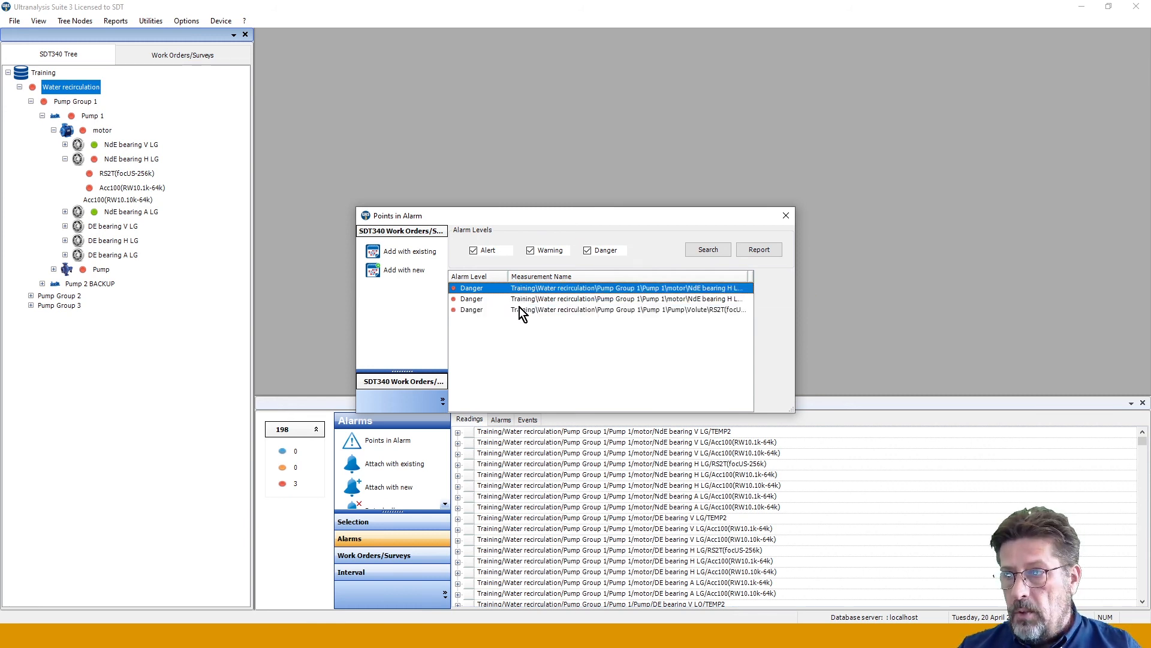
shift+click(520, 308)
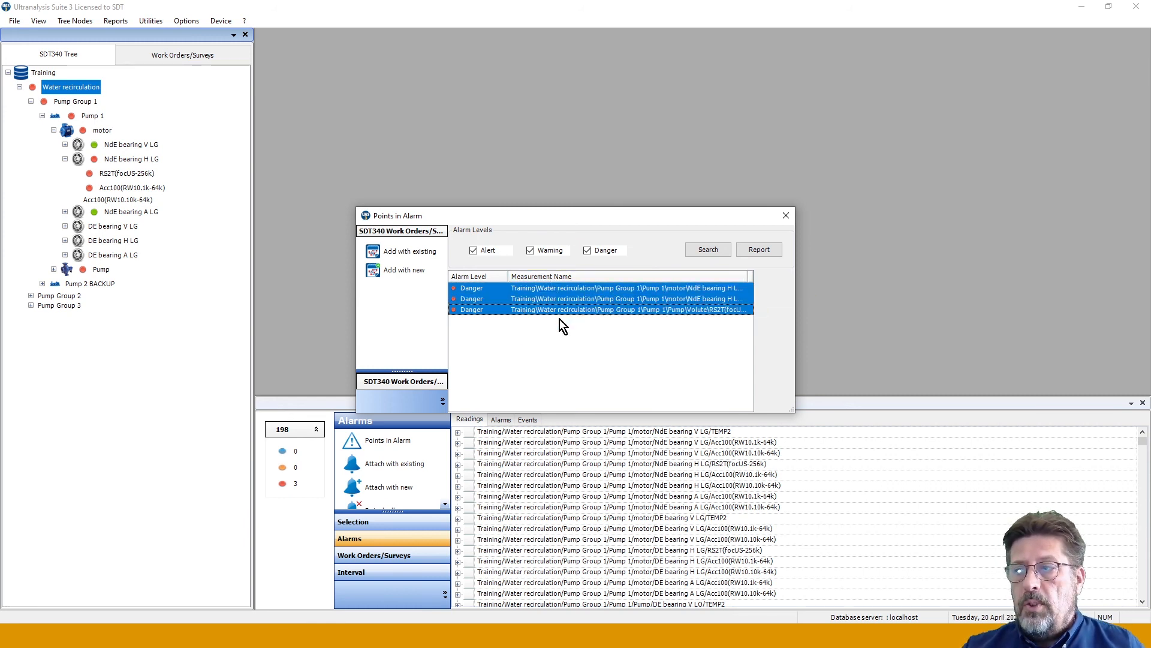
click(767, 250)
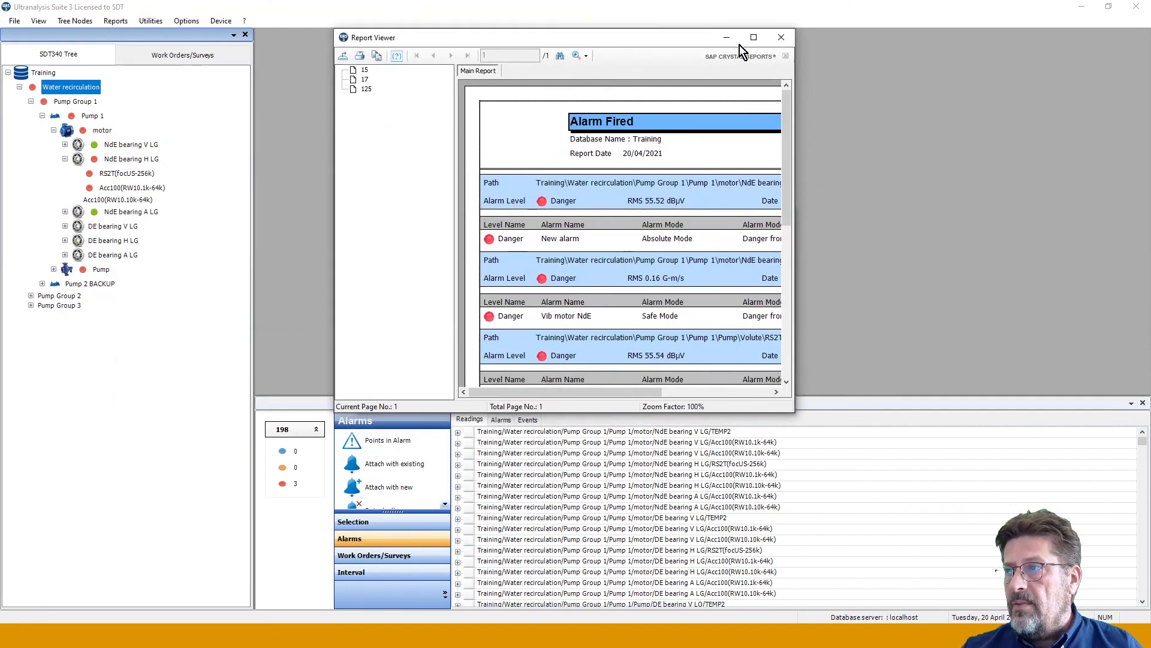
click(751, 40)
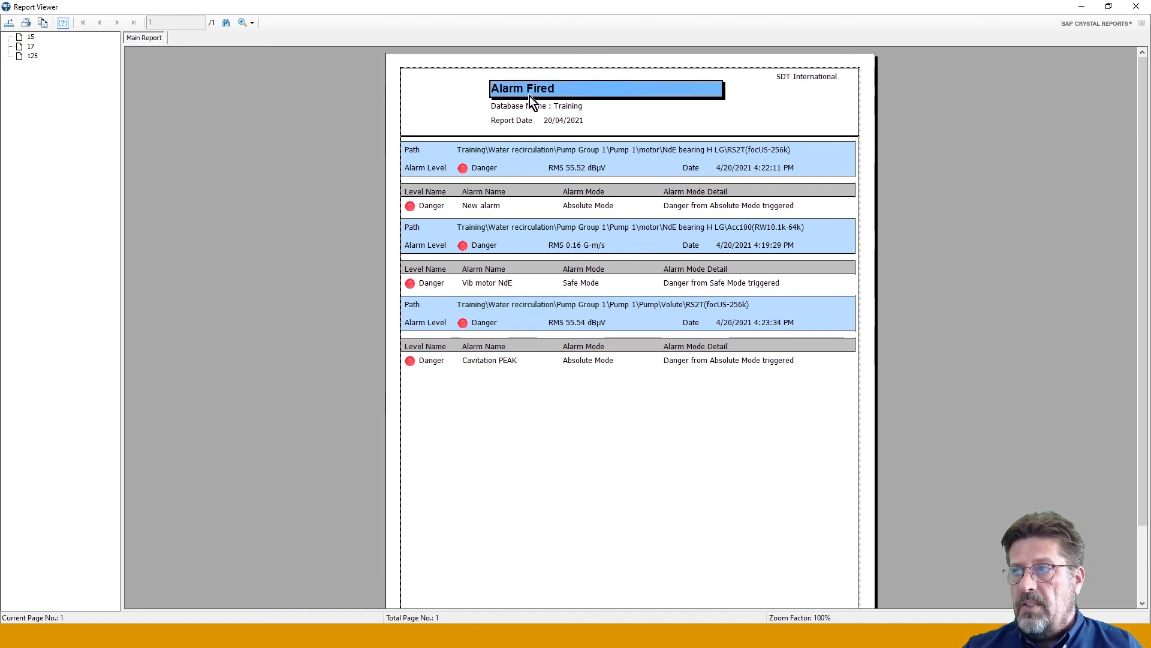
click(1138, 7)
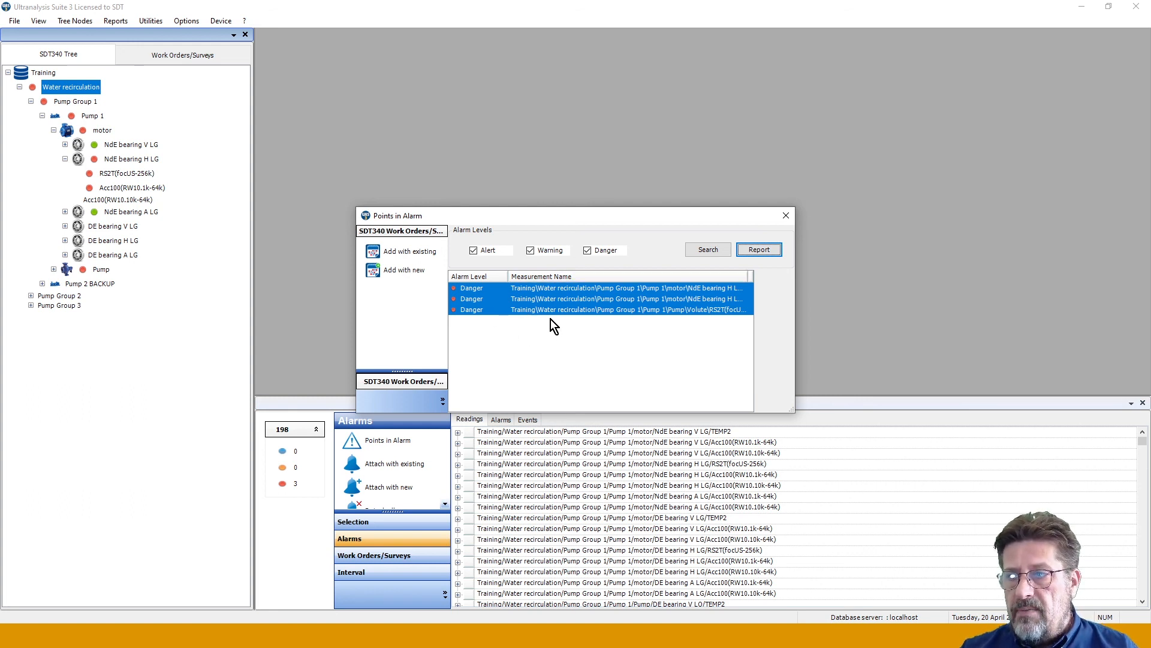
Add the selected alarm points to a new work order named "Critical Urgent!!" and close the list of points in alarm.
click(386, 271)
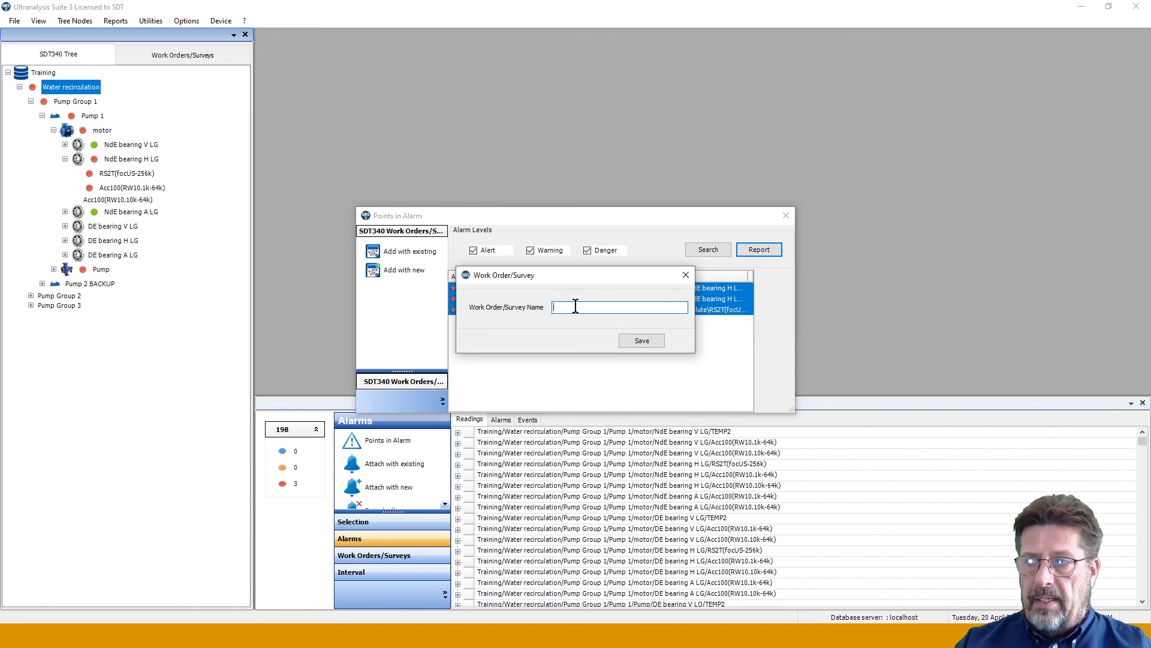
text(Critical)
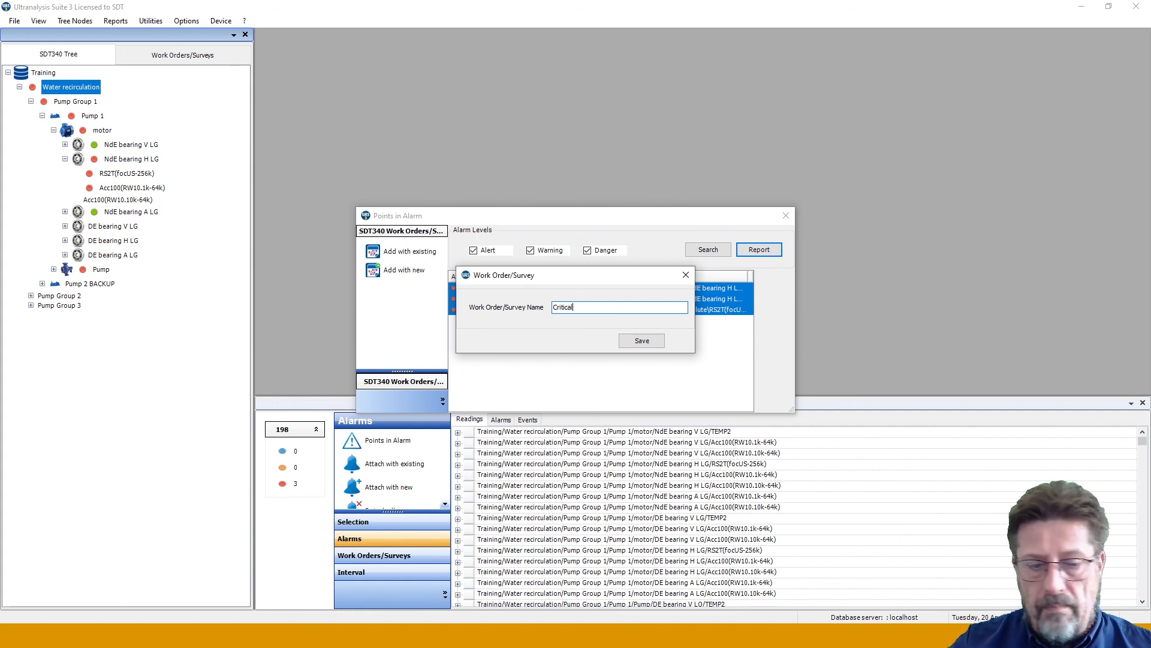
text( Urge)
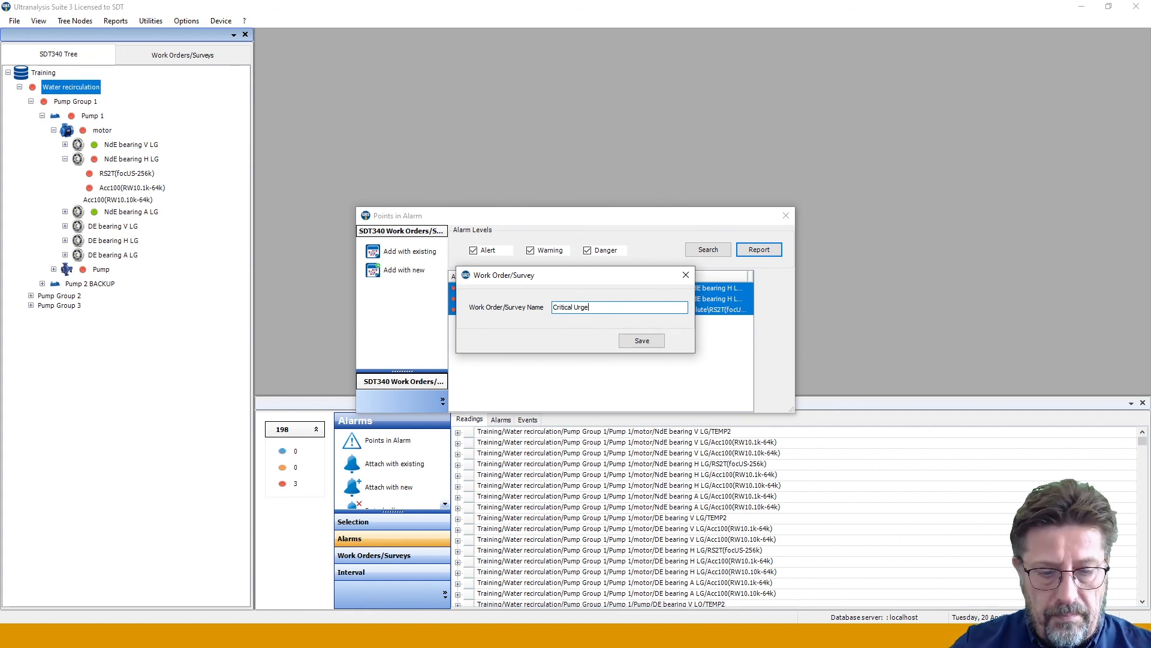
text(nt!!)
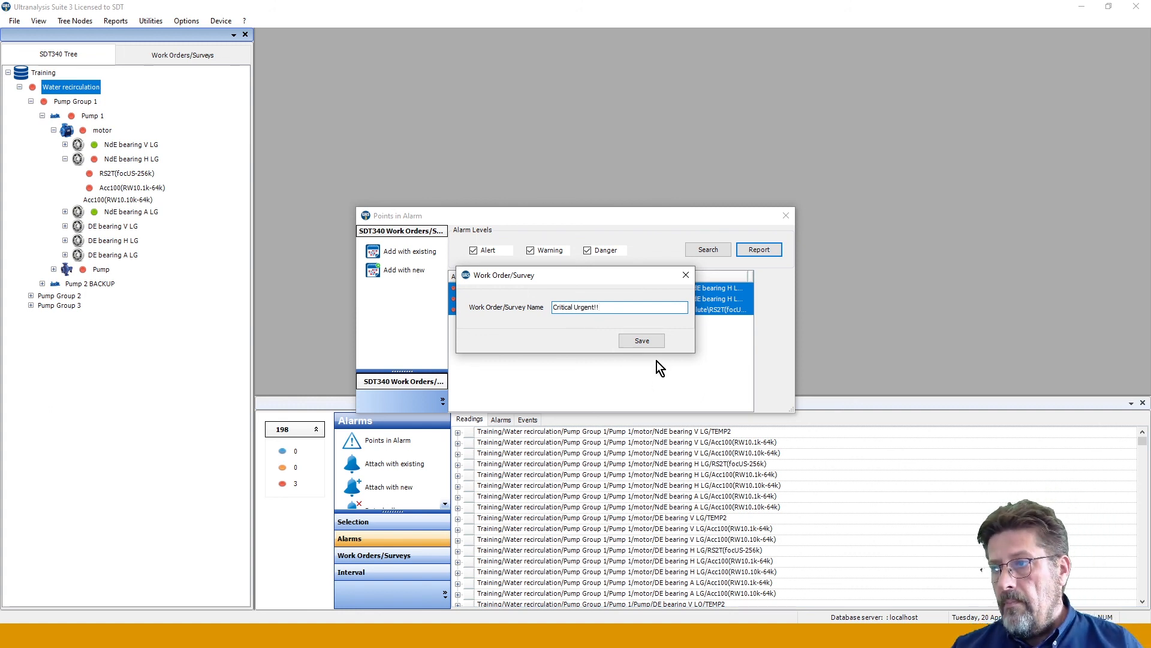
click(642, 340)
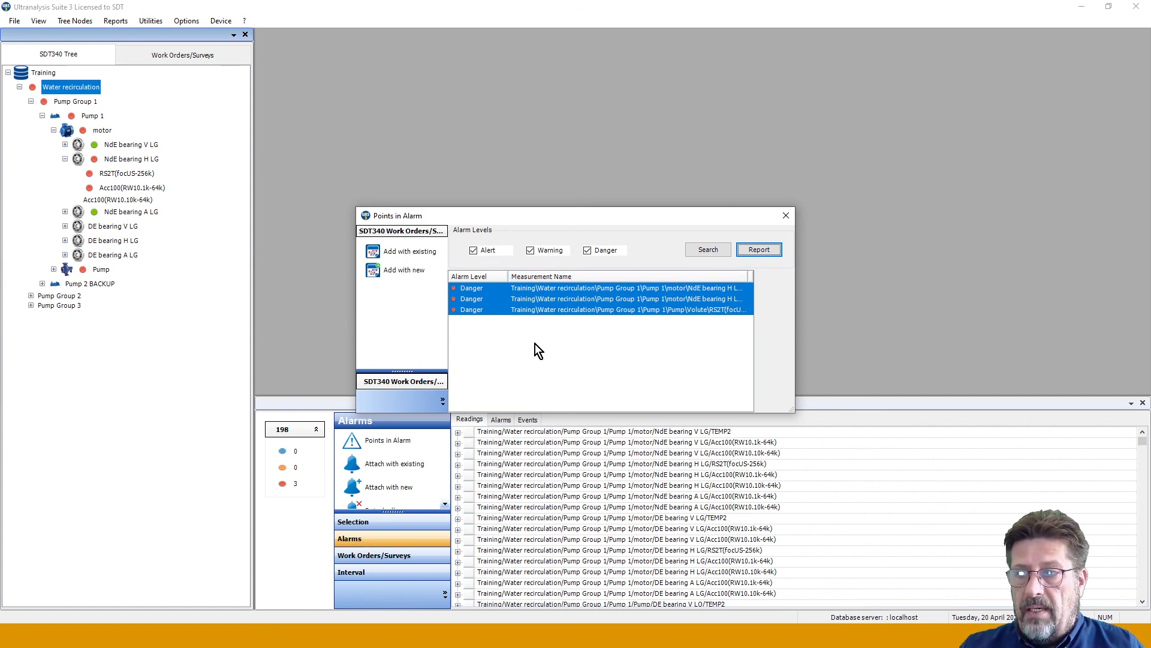
click(786, 219)
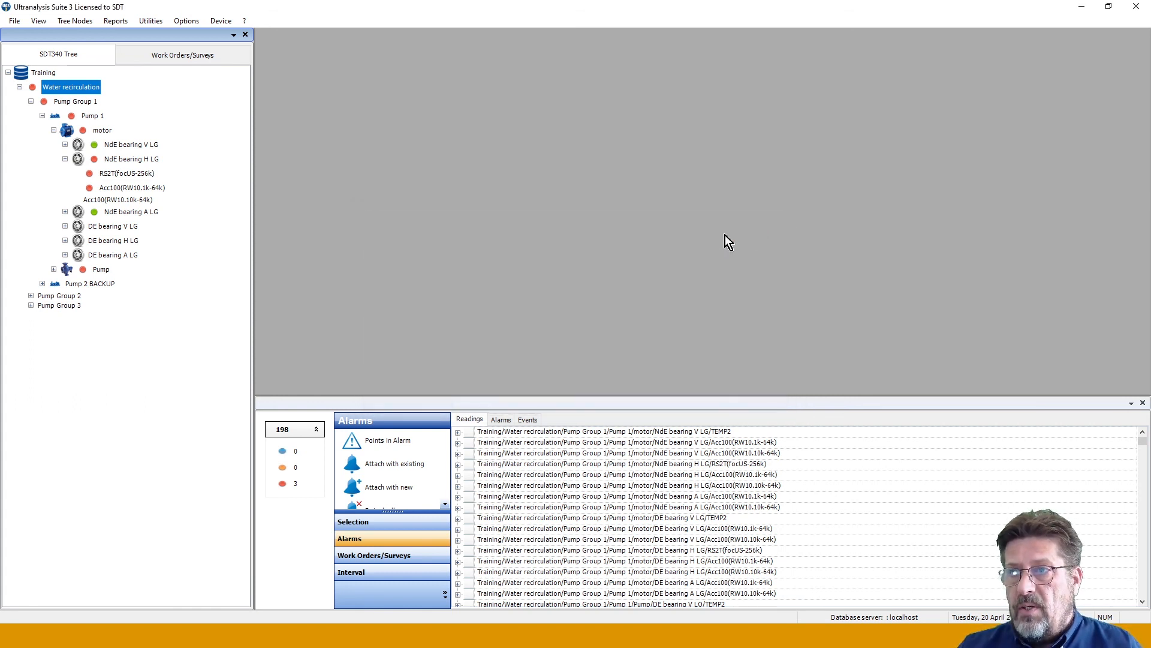
Check the measurement points contained in the Critical Urgent!! work order, and return to the SDT340 tree.
click(186, 55)
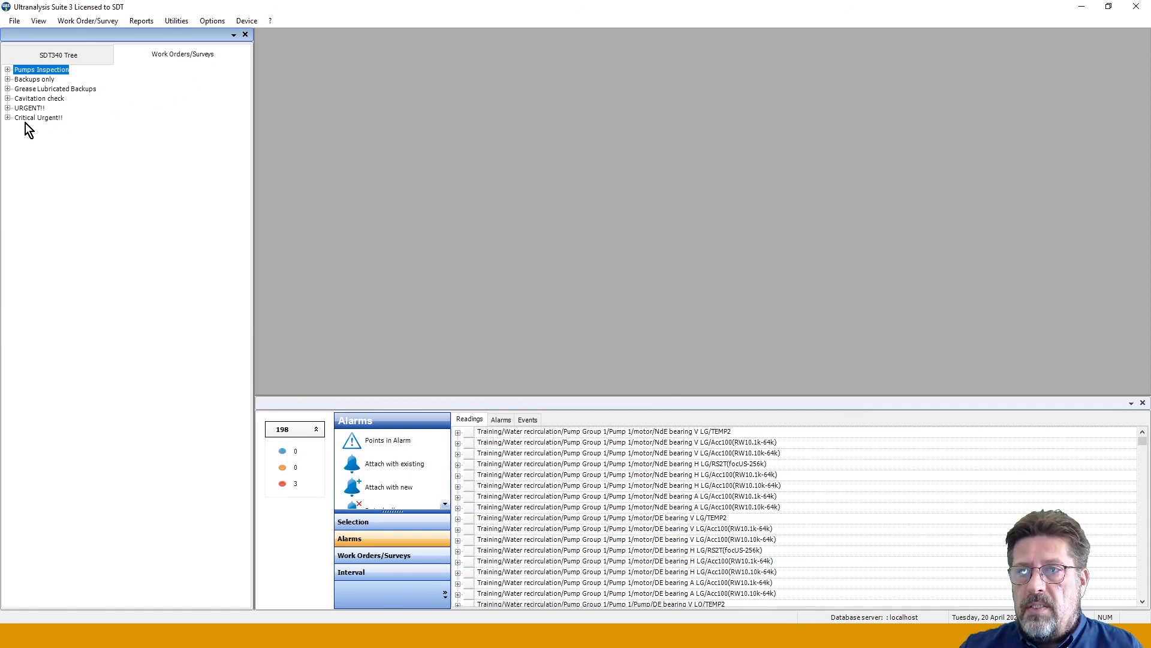
click(7, 117)
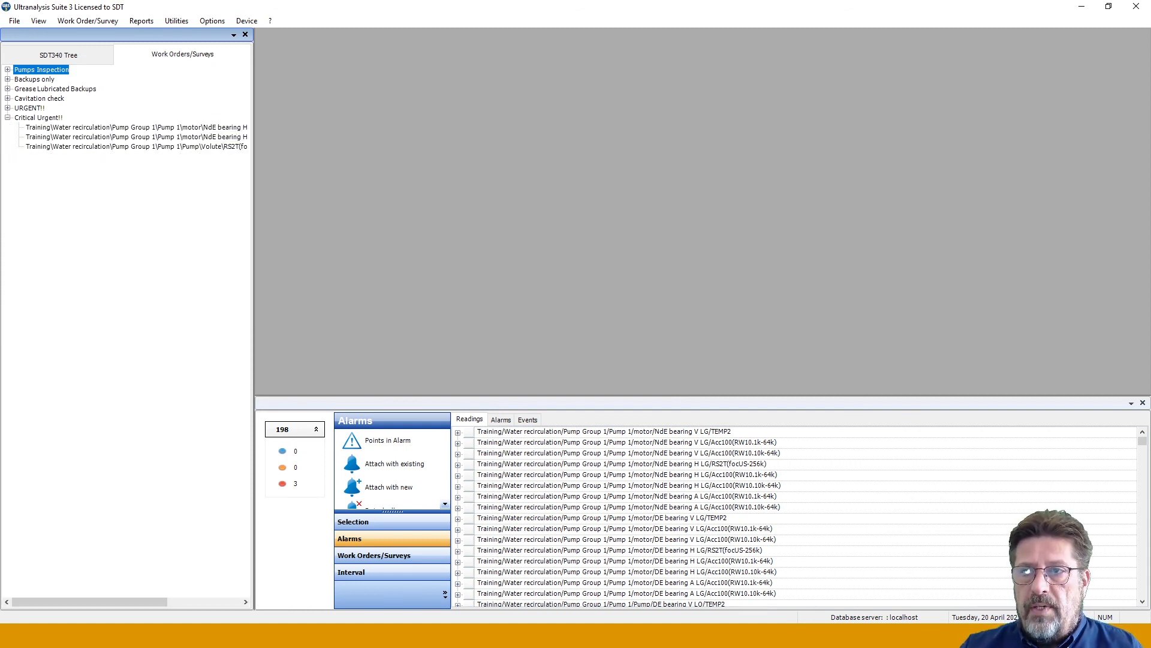
click(8, 118)
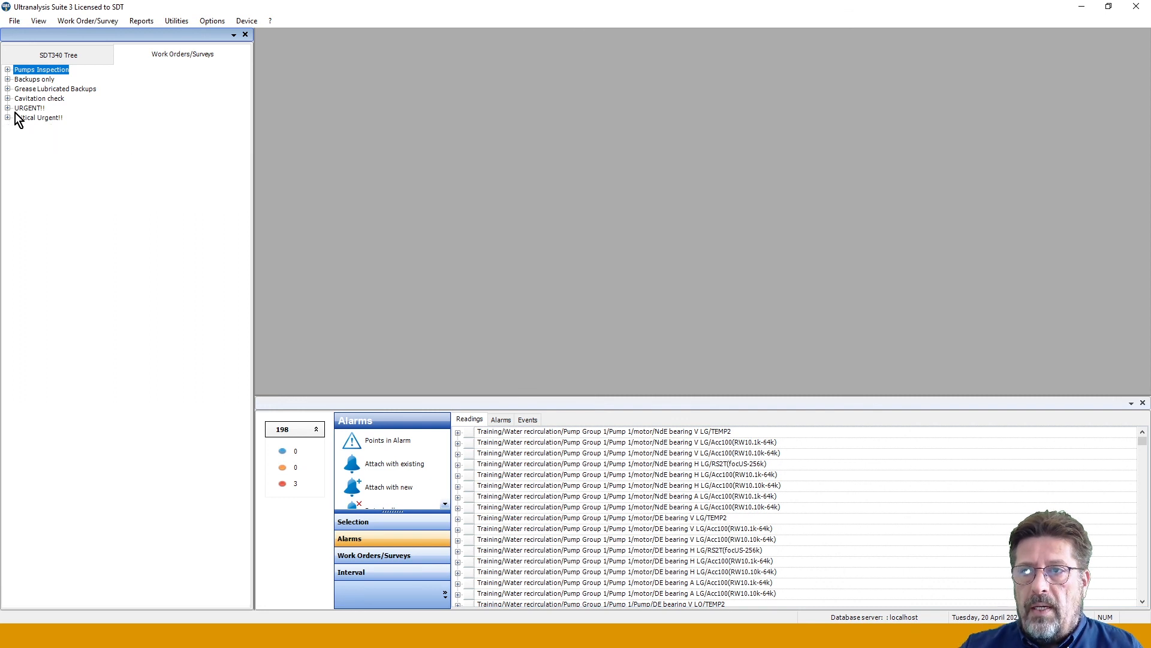
click(35, 54)
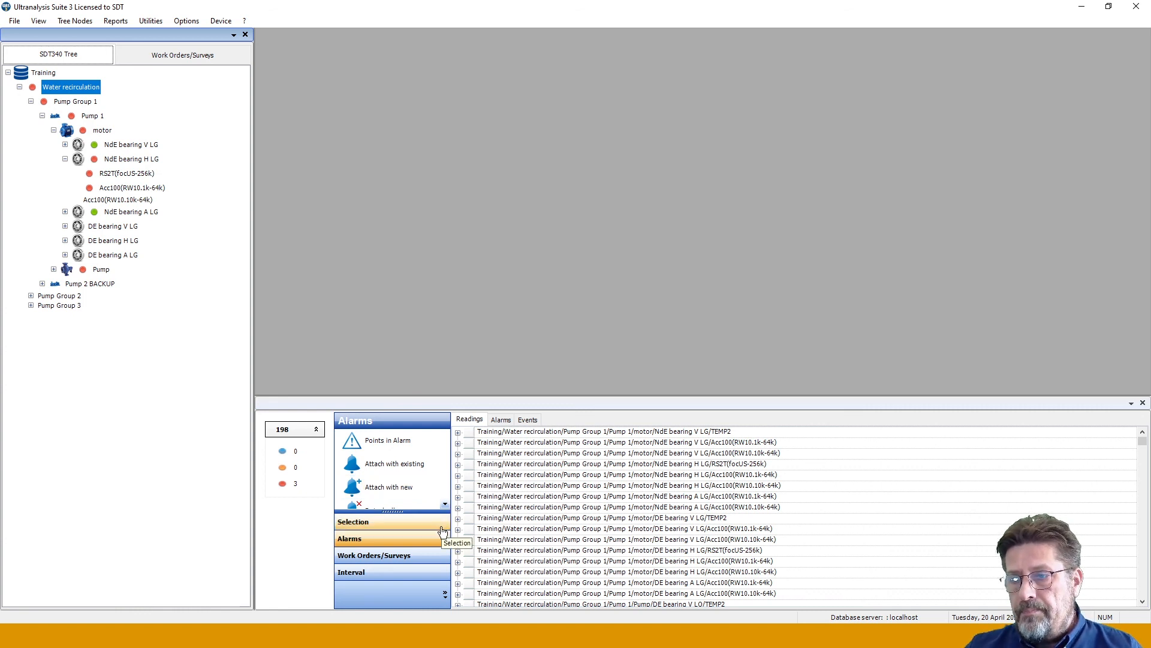
Examine the selection filter and the measurement range parameters, including the events from which measurements can start.
click(375, 529)
click(374, 442)
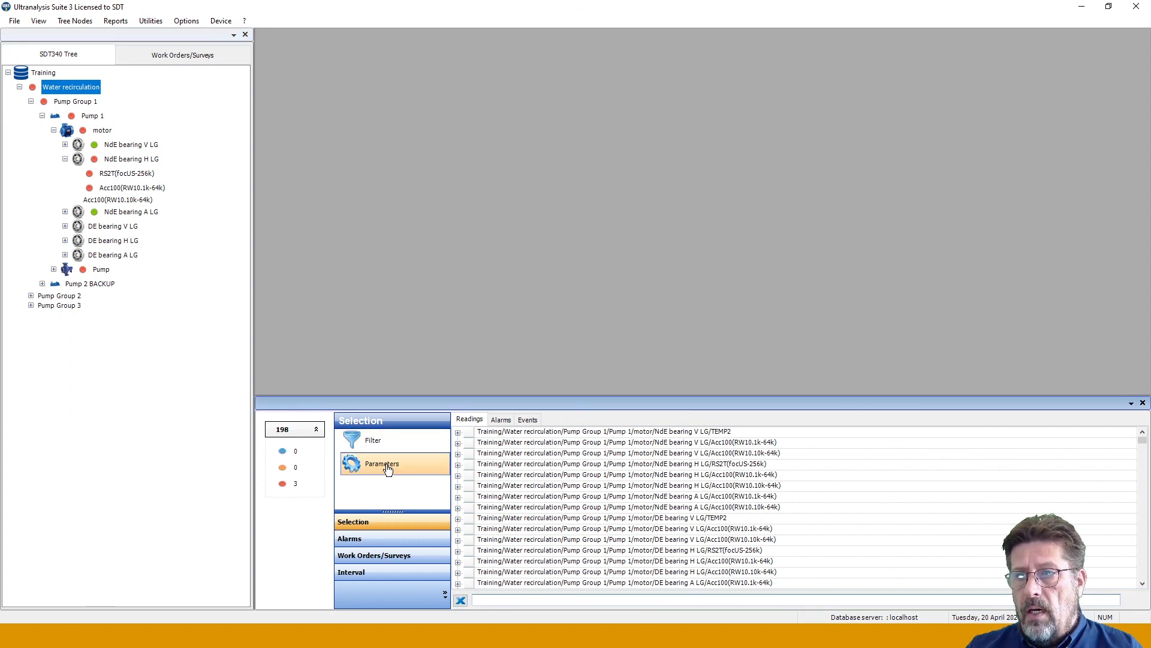
click(387, 467)
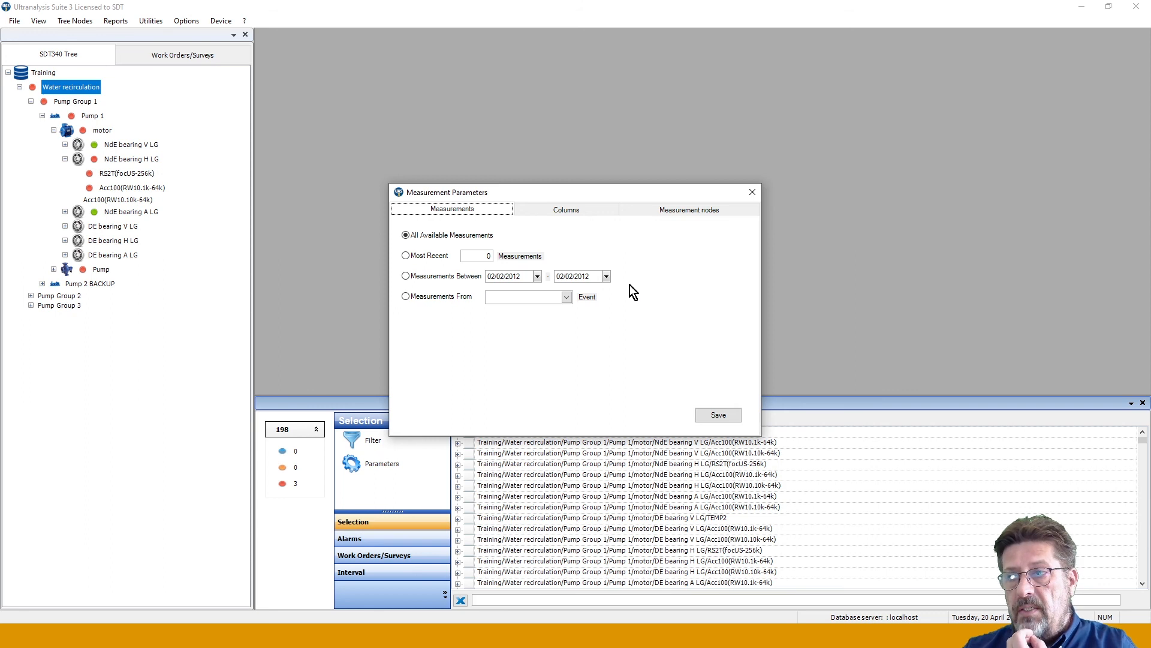
click(567, 297)
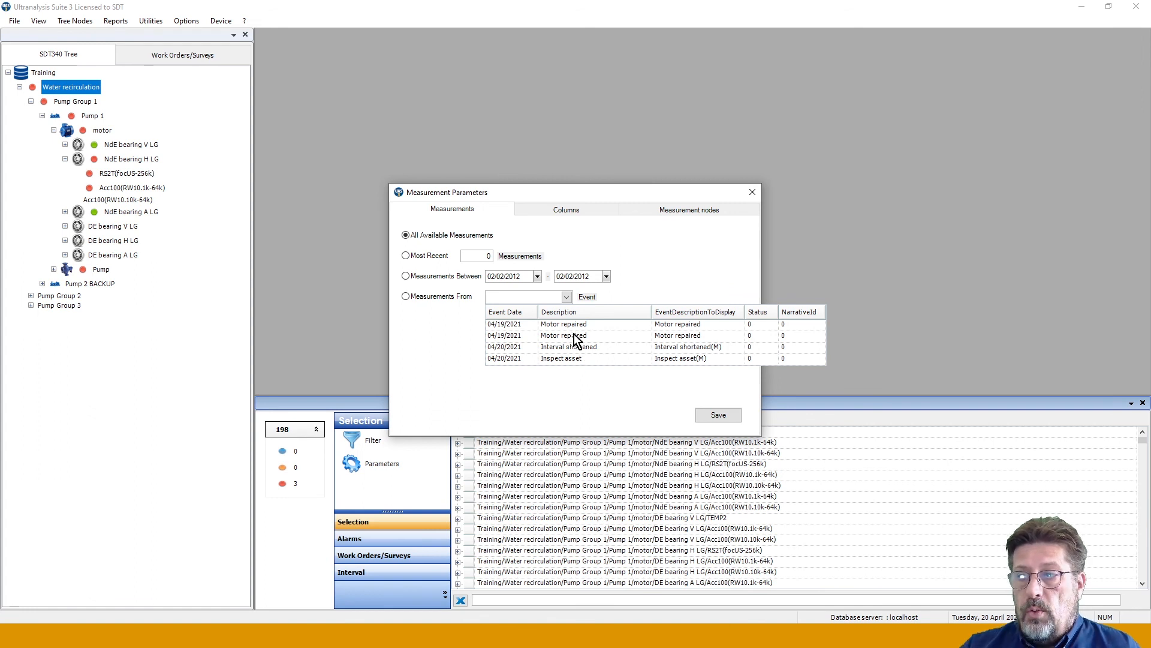
click(568, 386)
Review the available reading columns for the RPM, Temperature, Vibration and Ultrasound measurement types.
click(557, 211)
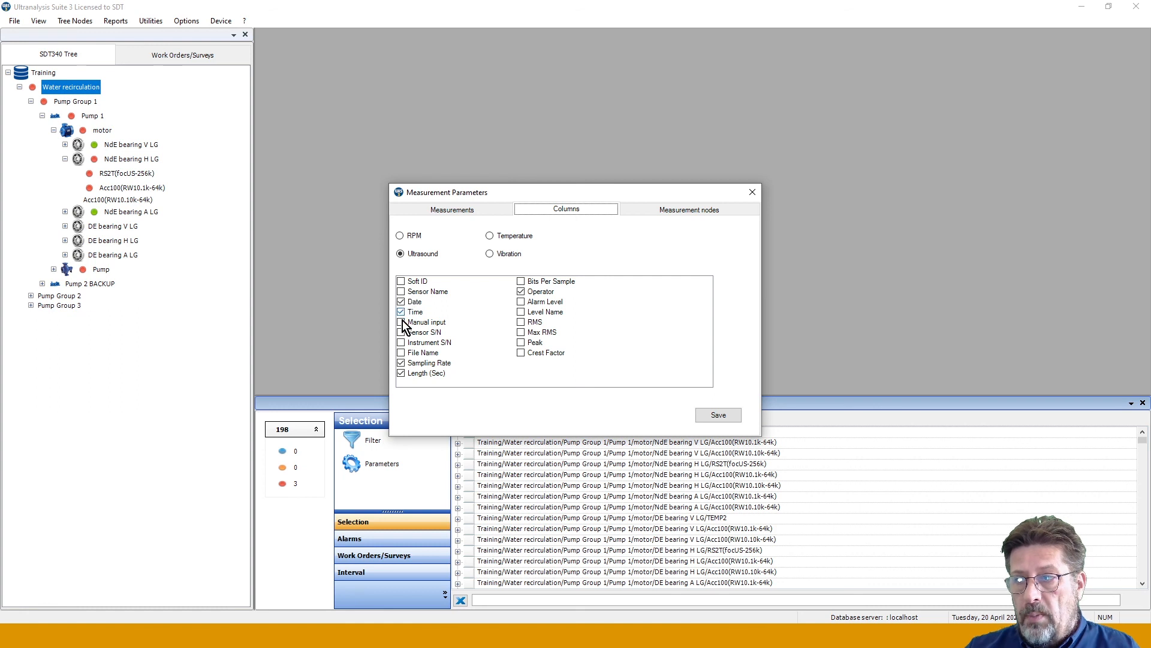
click(400, 235)
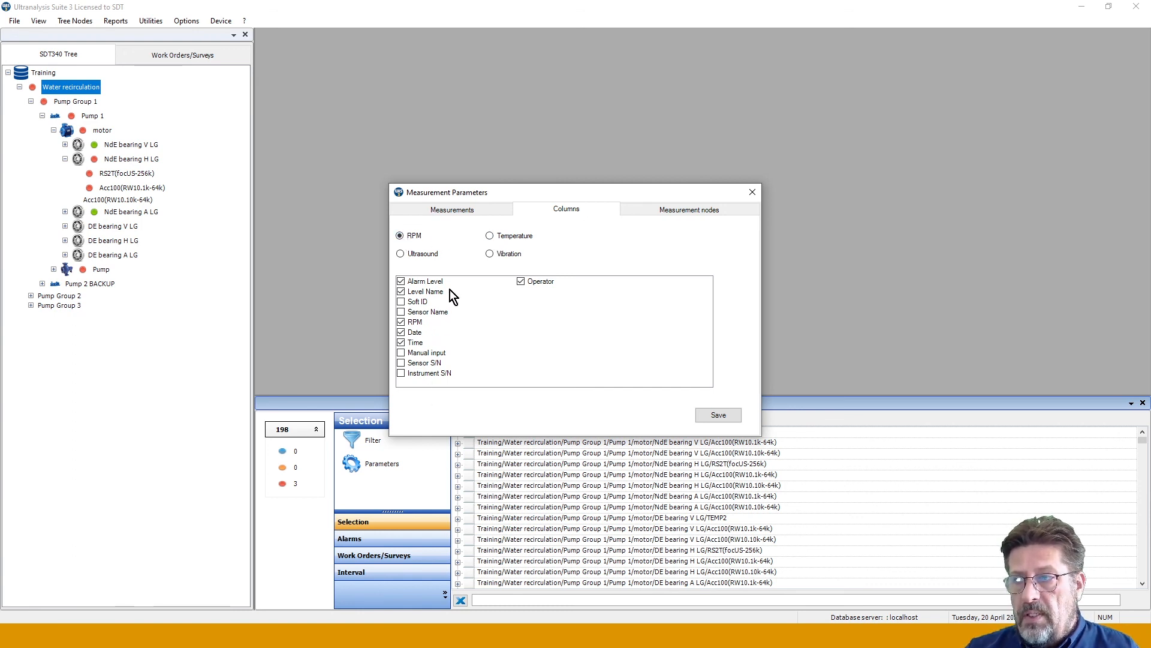
click(490, 236)
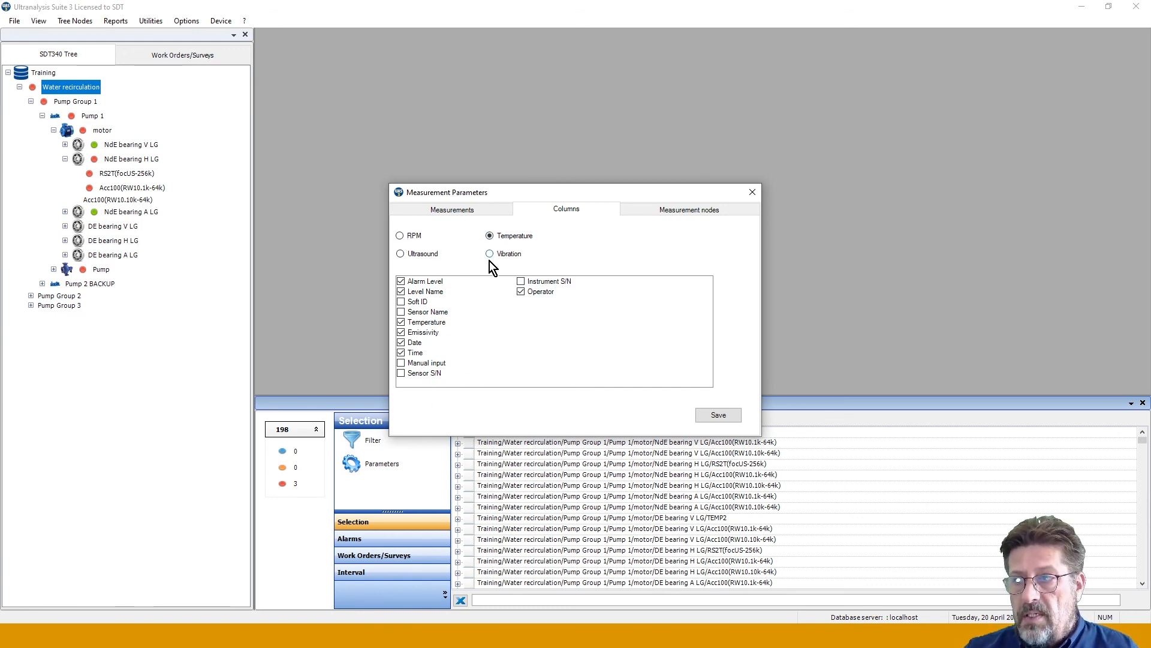
click(490, 254)
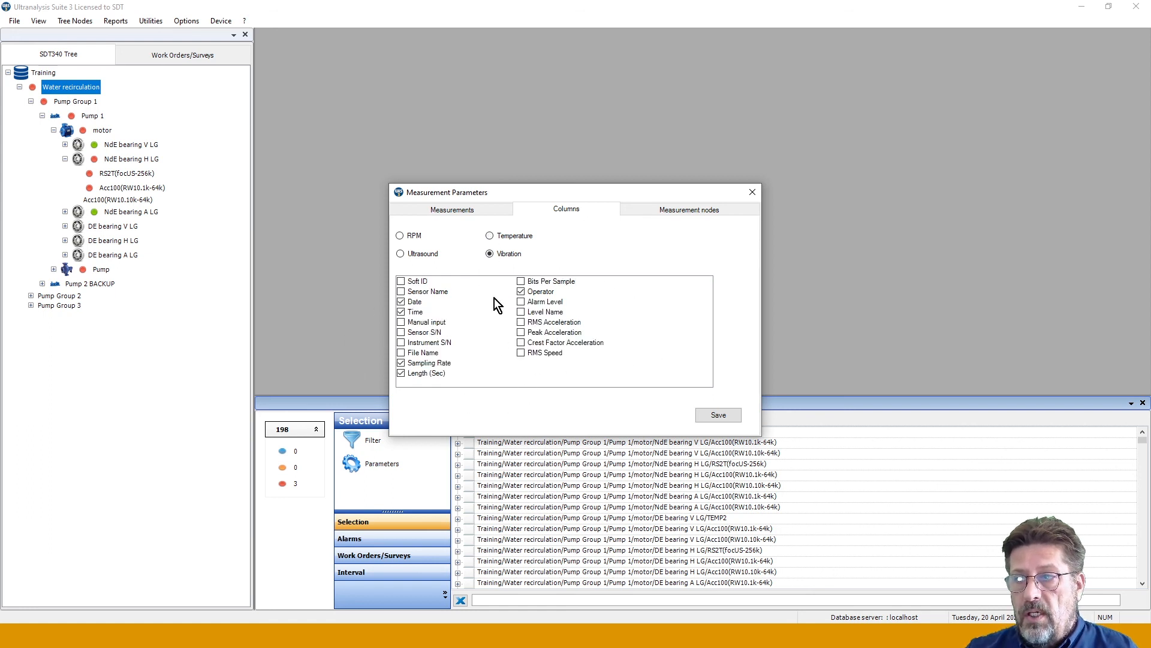
click(399, 254)
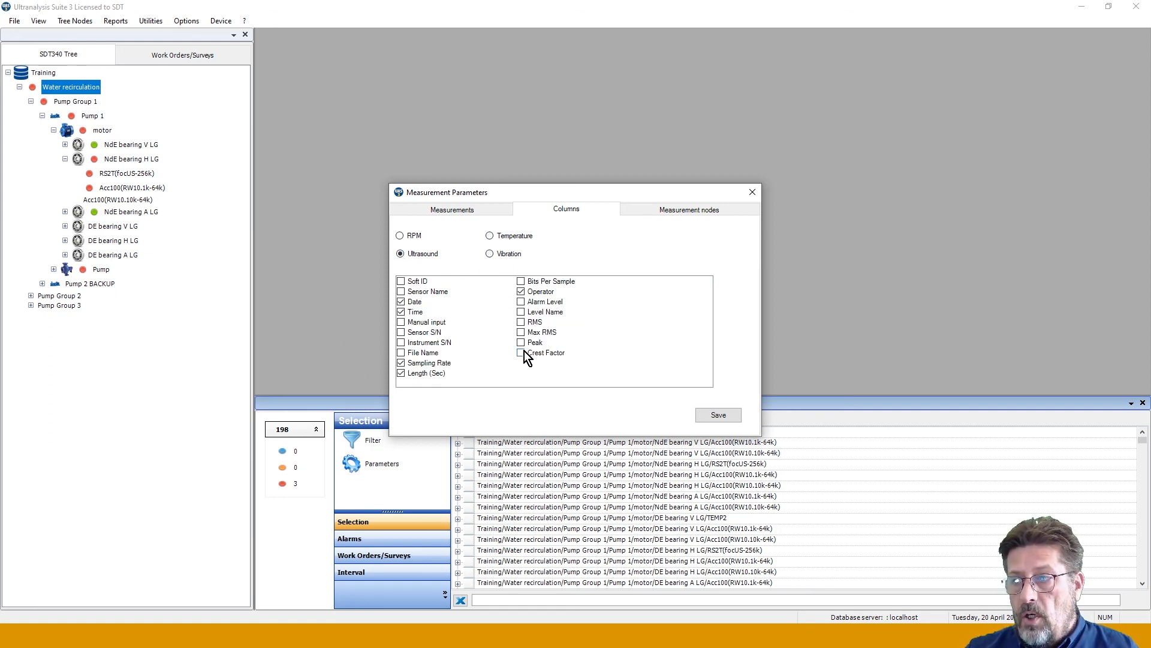
Enable the RMS, Max RMS, Peak and Crest Factor columns for ultrasound readings and save the measurement parameters.
click(521, 333)
click(520, 322)
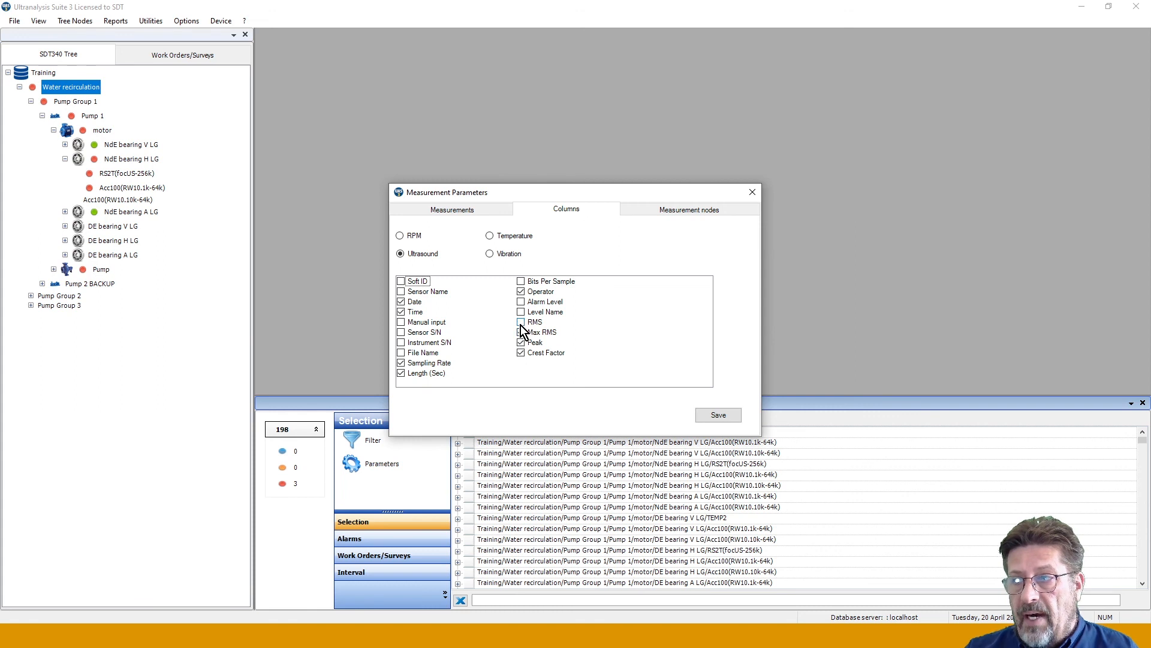
click(708, 413)
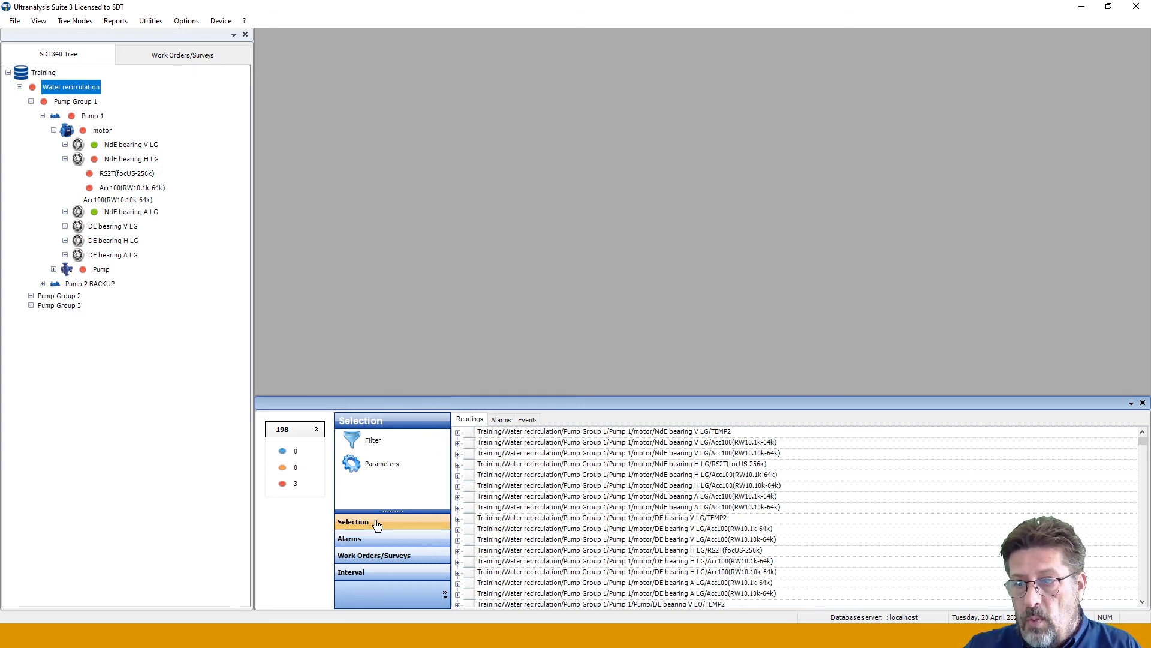
Review the work order and interval actions, trying a multiple selection of readings from NdE bearing V LG/TEMP2 to DE bearing V LG/Acc100(RW10.10k-64k).
click(378, 557)
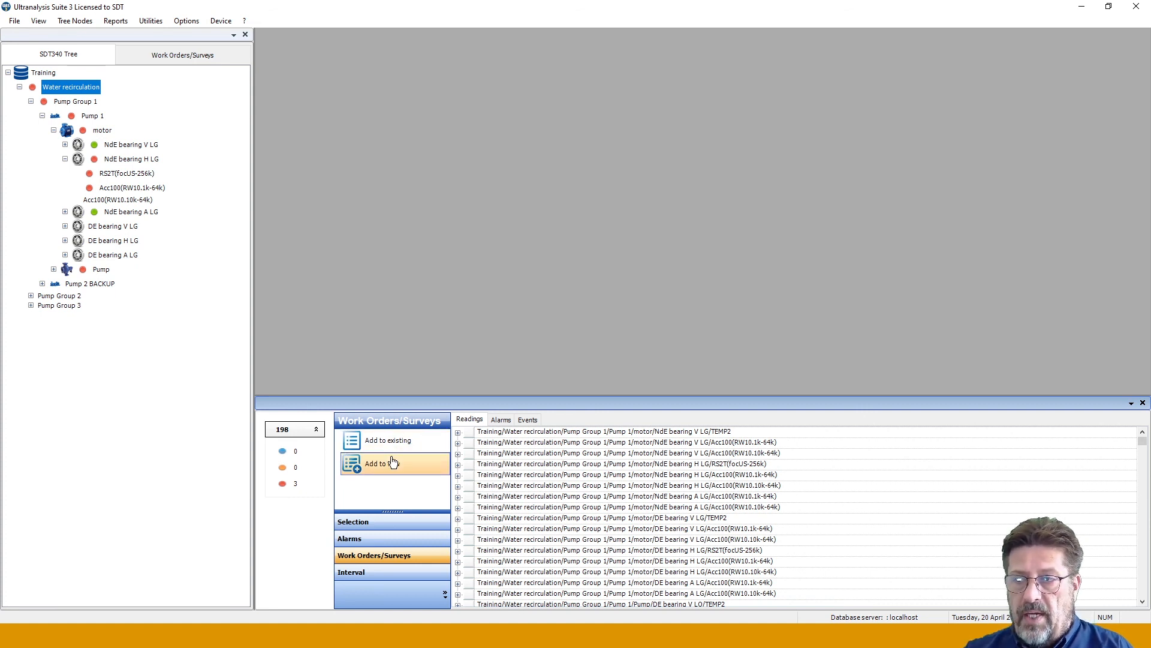
click(377, 575)
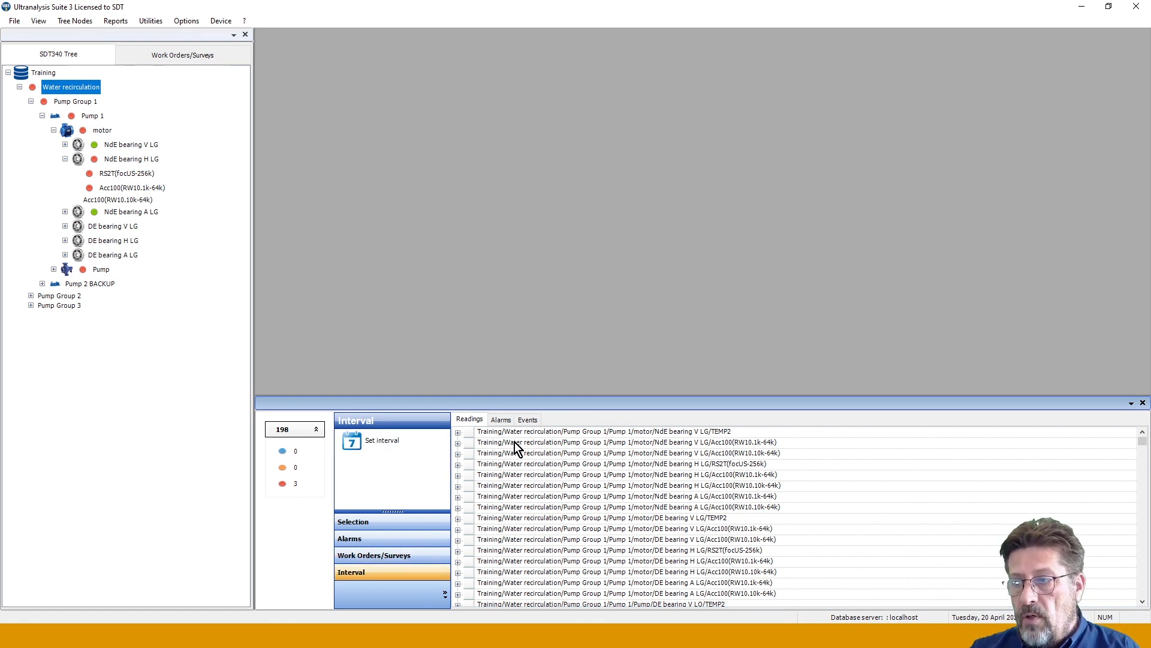
click(546, 432)
shift+click(560, 542)
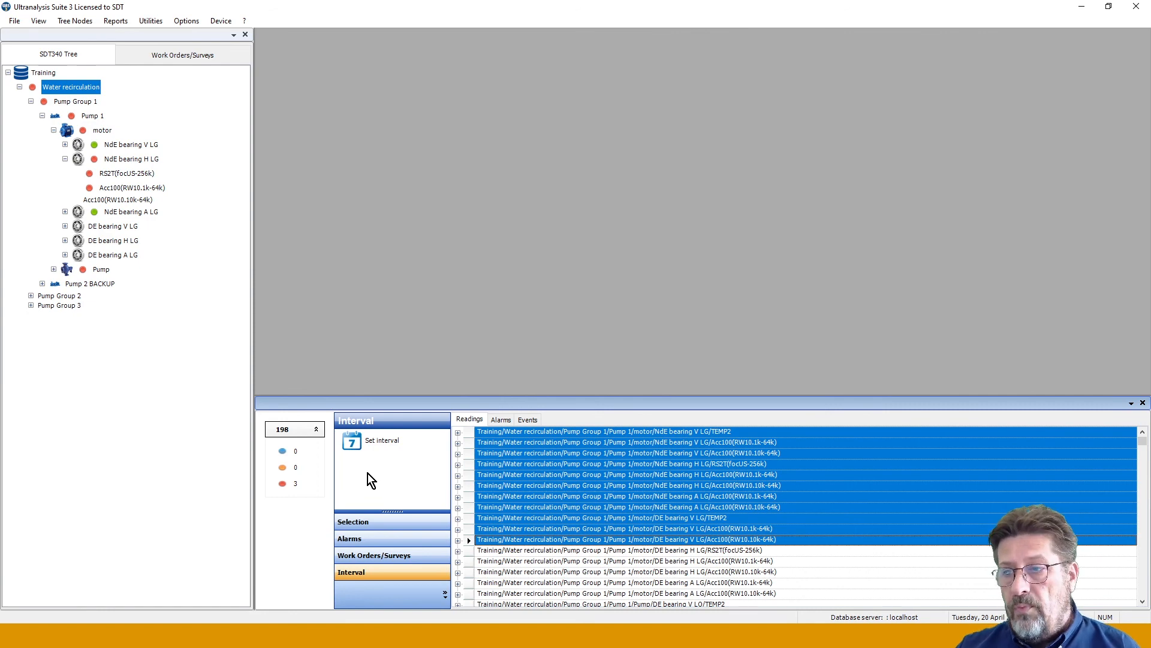
click(545, 485)
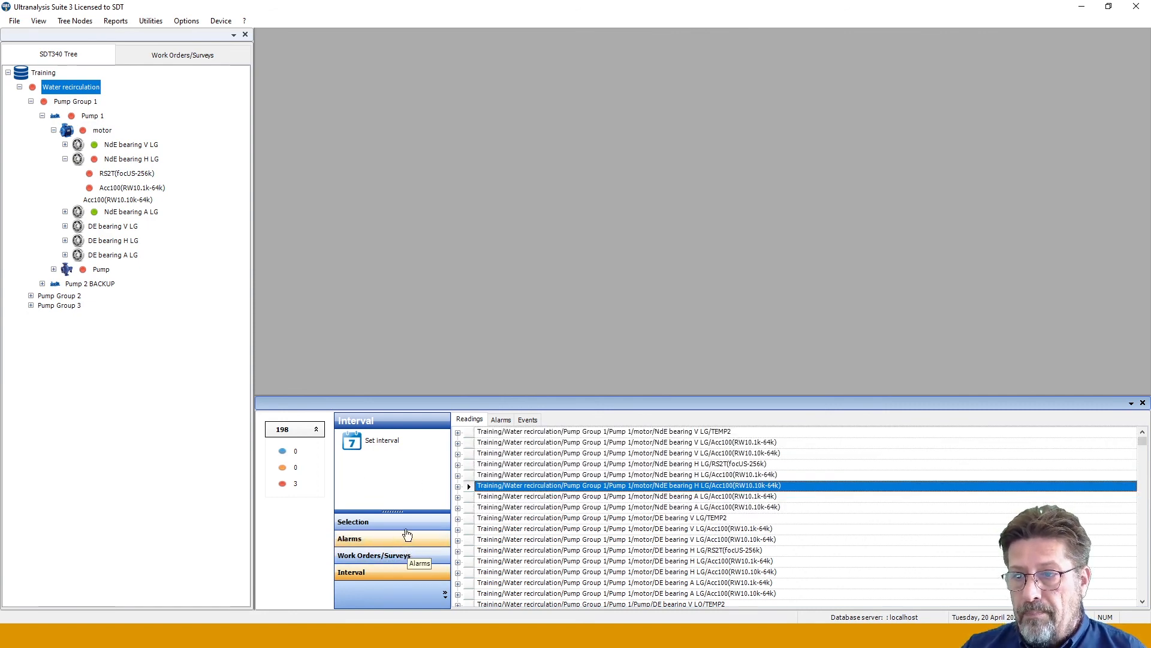